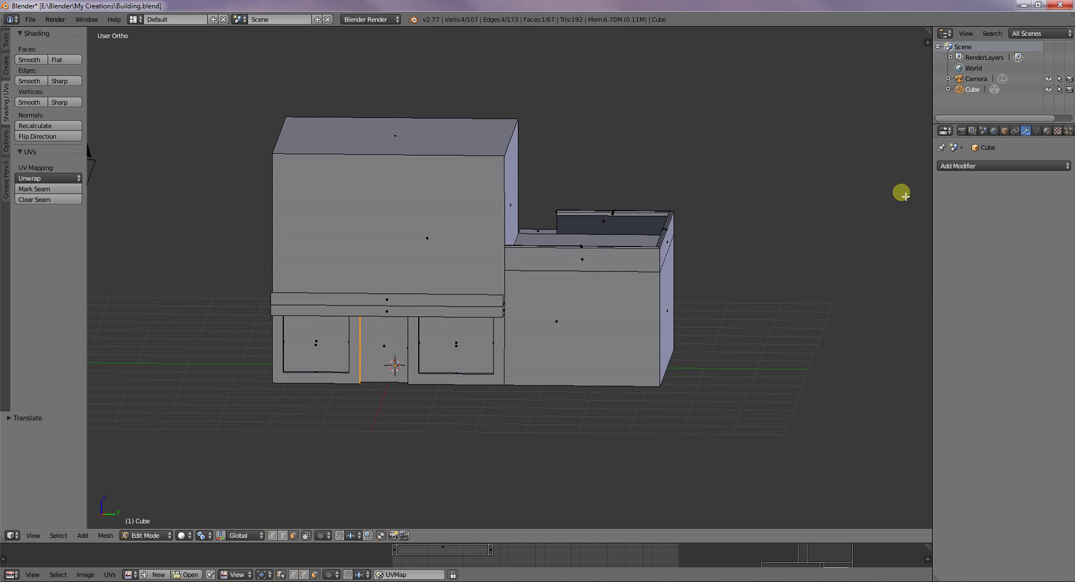
- Enlarge the UV editor and frame all of the building's UV islands beside the UV grid
{"action": "middle_click_drag", "start_coordinate": [609, 346], "coordinate": [571, 351]}
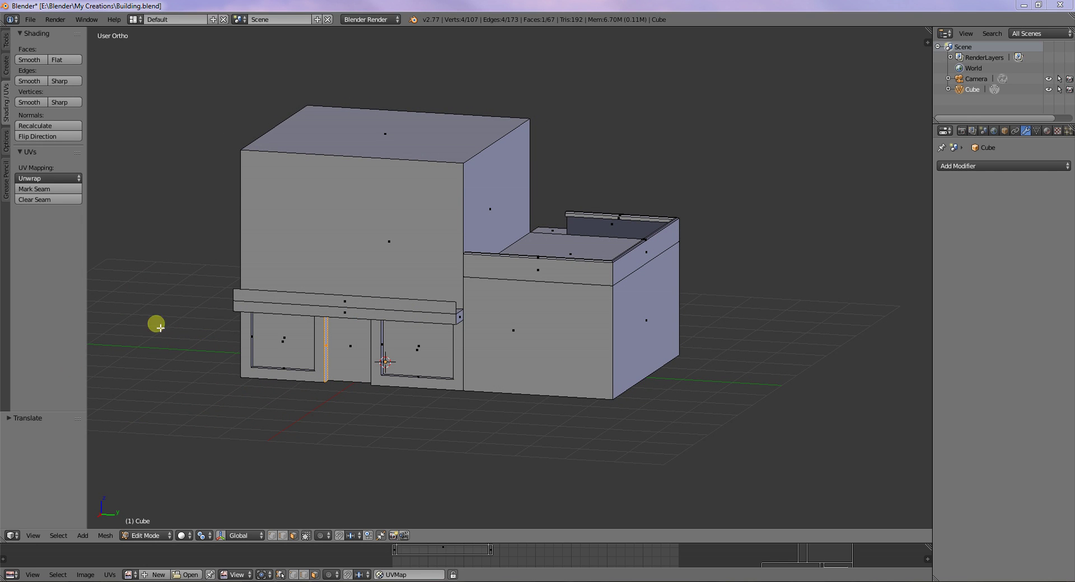
{"action": "mouse_move", "coordinate": [423, 302]}
{"action": "middle_mouse_down"}
{"action": "mouse_move", "coordinate": [309, 292]}
{"action": "mouse_move", "coordinate": [418, 319]}
{"action": "mouse_move", "coordinate": [640, 308]}
{"action": "mouse_move", "coordinate": [659, 318]}
{"action": "mouse_move", "coordinate": [408, 311]}
{"action": "middle_mouse_up"}
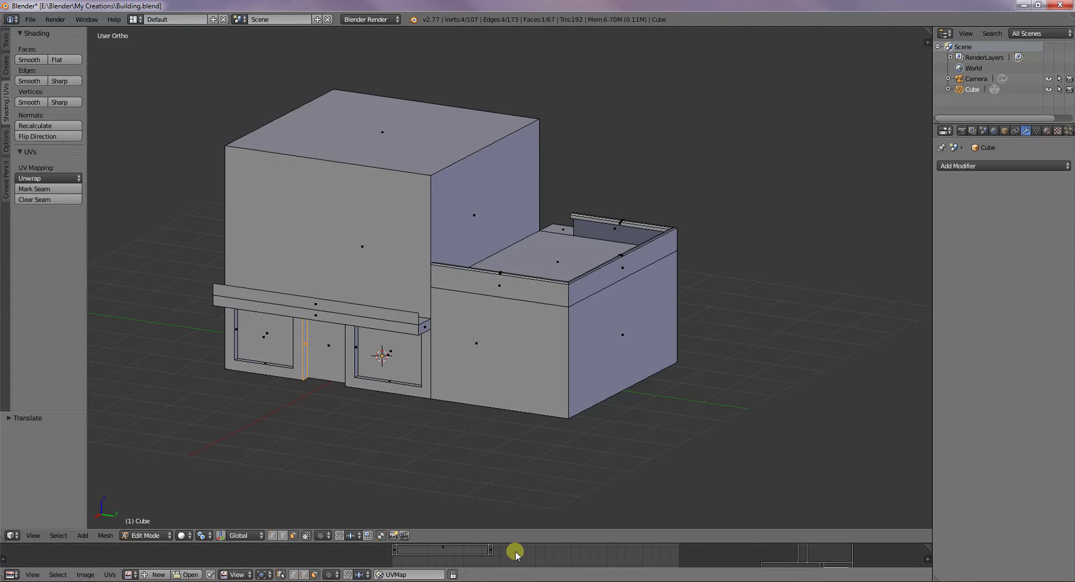
{"action": "left_click_drag", "start_coordinate": [531, 543], "coordinate": [526, 311]}
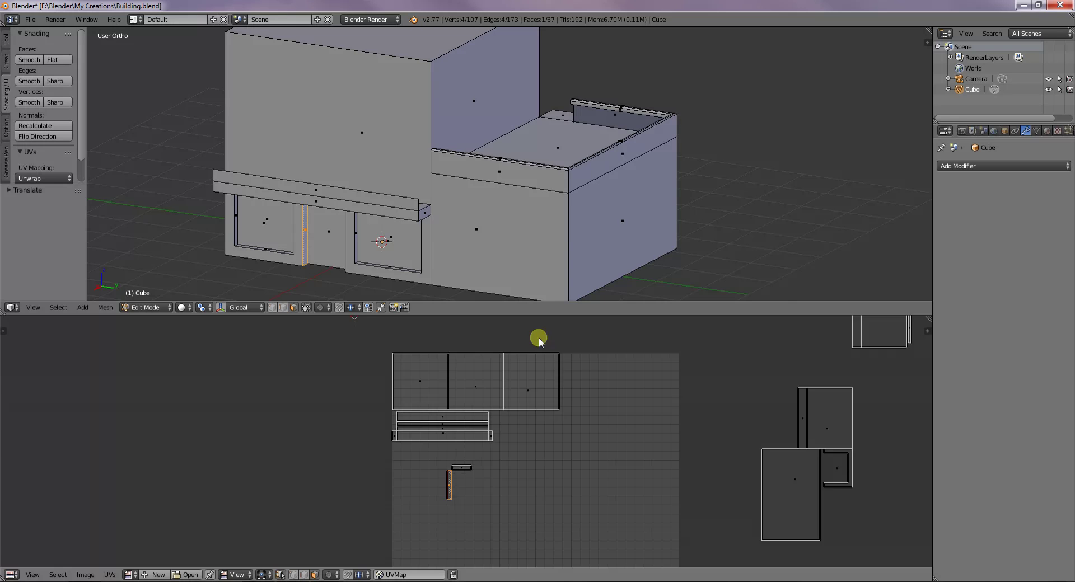
{"action": "scroll", "coordinate": [583, 417], "scroll_direction": "down", "scroll_amount": 3}
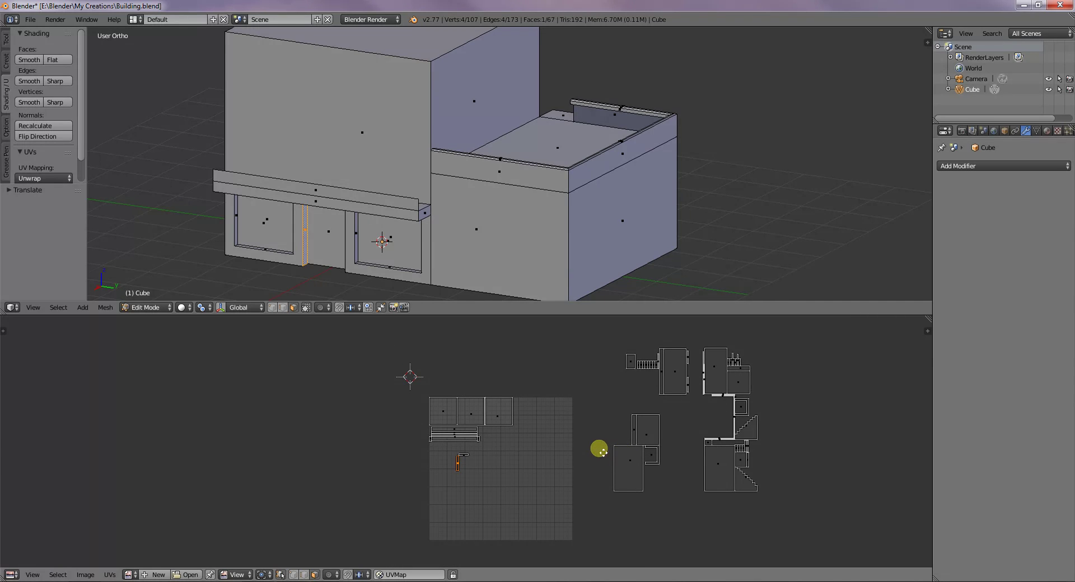
{"action": "middle_click_drag", "start_coordinate": [599, 450], "coordinate": [461, 422]}
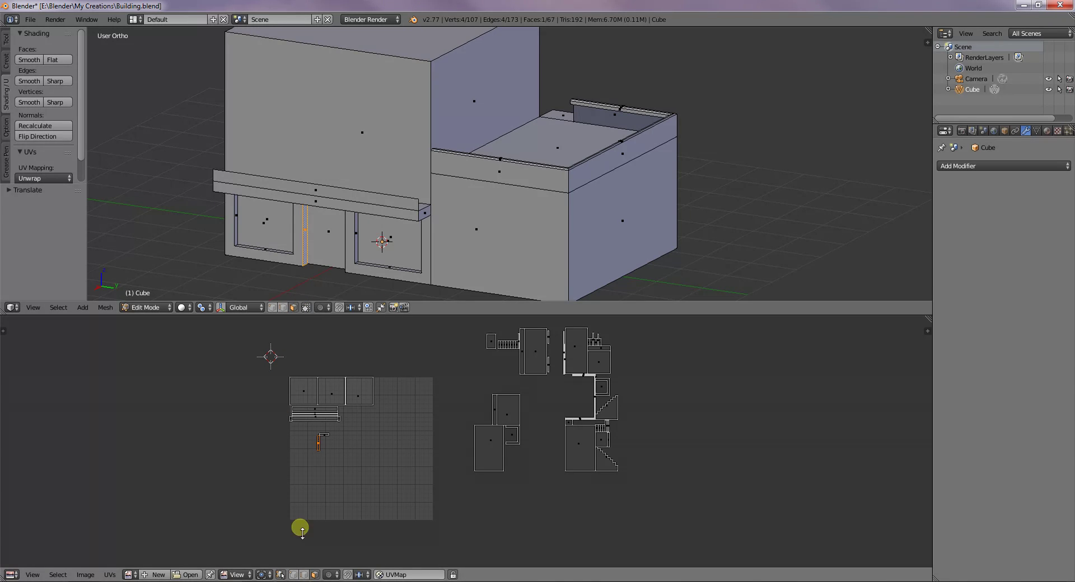
- Inspect the UVs of a front window pane and its surrounding wall with selection sync disabled, restoring sync at the end
{"action": "left_click", "coordinate": [279, 575]}
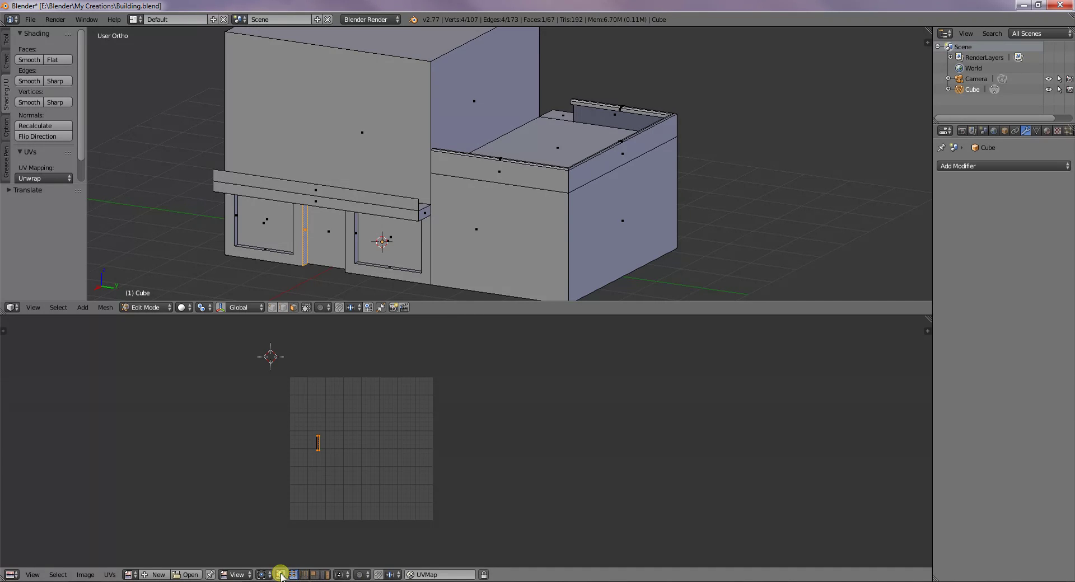
{"action": "right_click", "coordinate": [382, 245]}
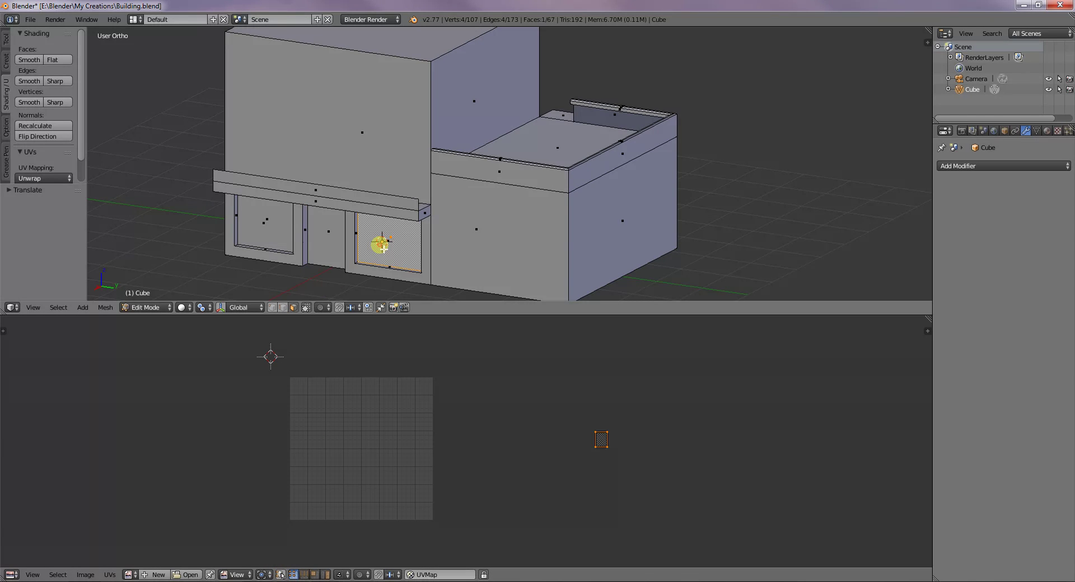
{"action": "right_click", "coordinate": [387, 276]}
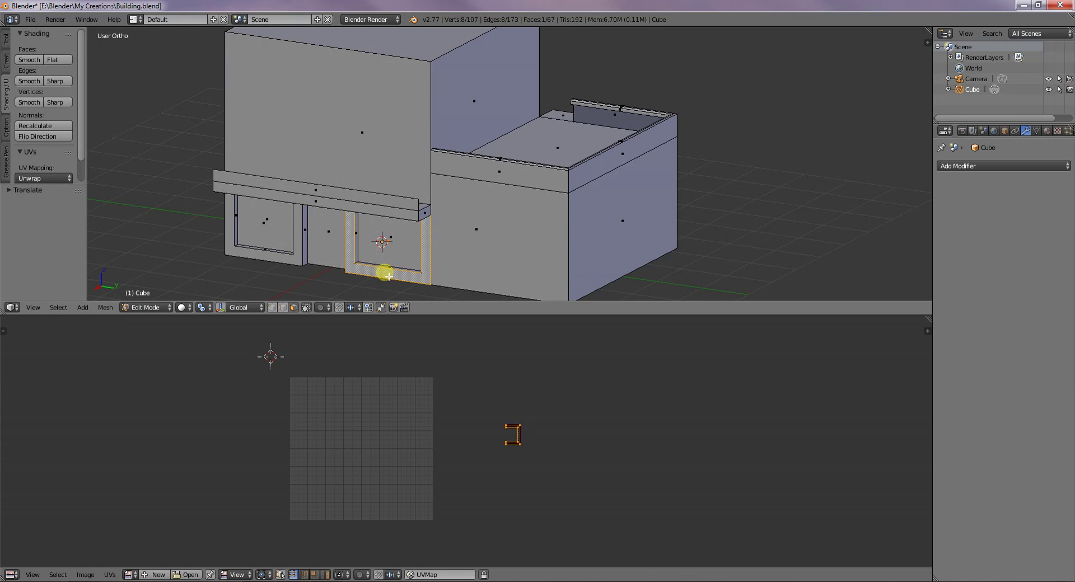
{"action": "right_click", "coordinate": [385, 253]}
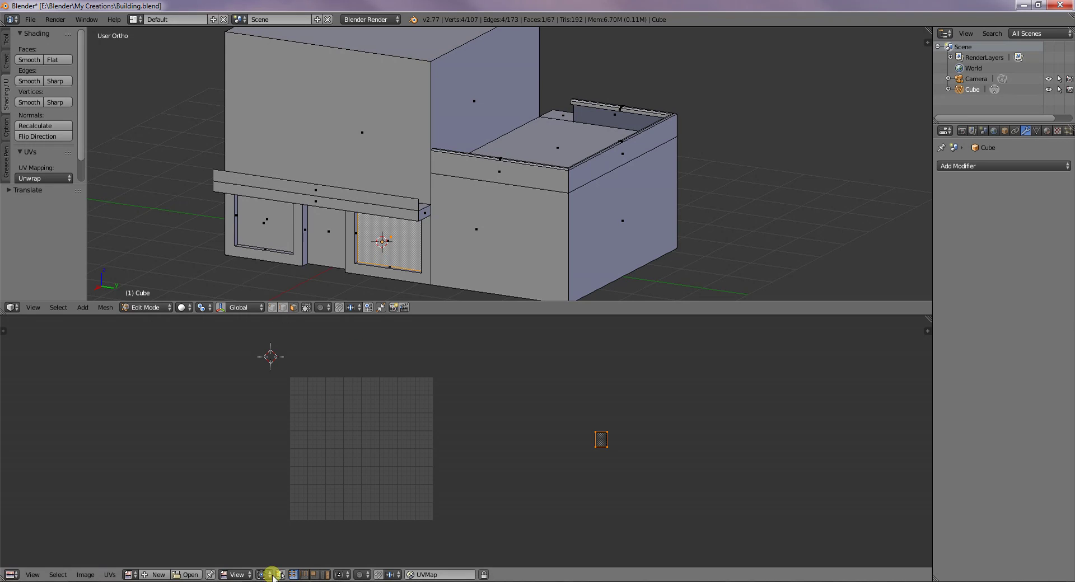
{"action": "left_click", "coordinate": [280, 575]}
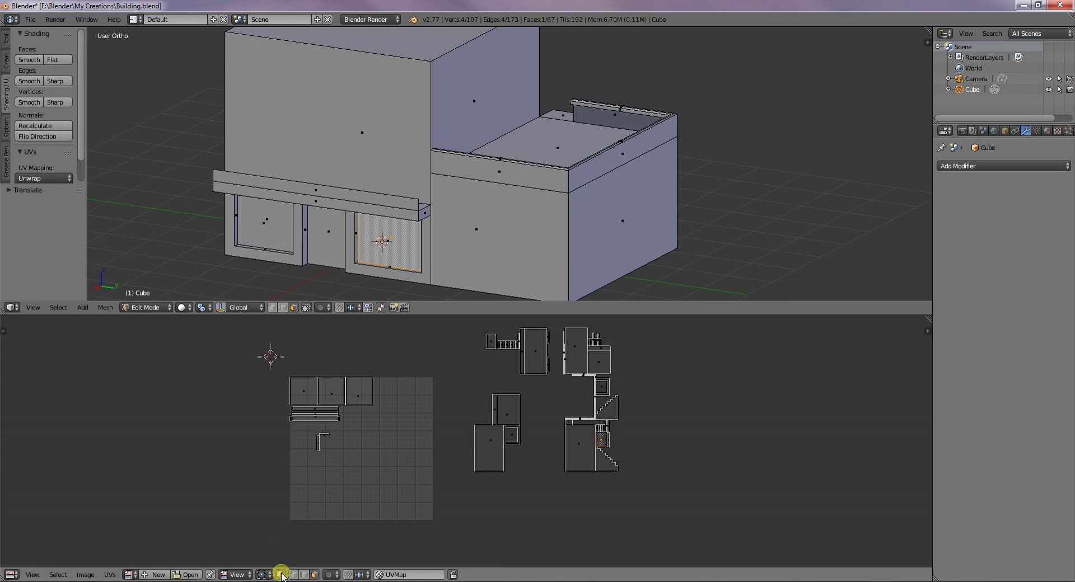
- Select the tall block's wall and roof faces one by one to identify their UV islands
{"action": "right_click", "coordinate": [348, 165]}
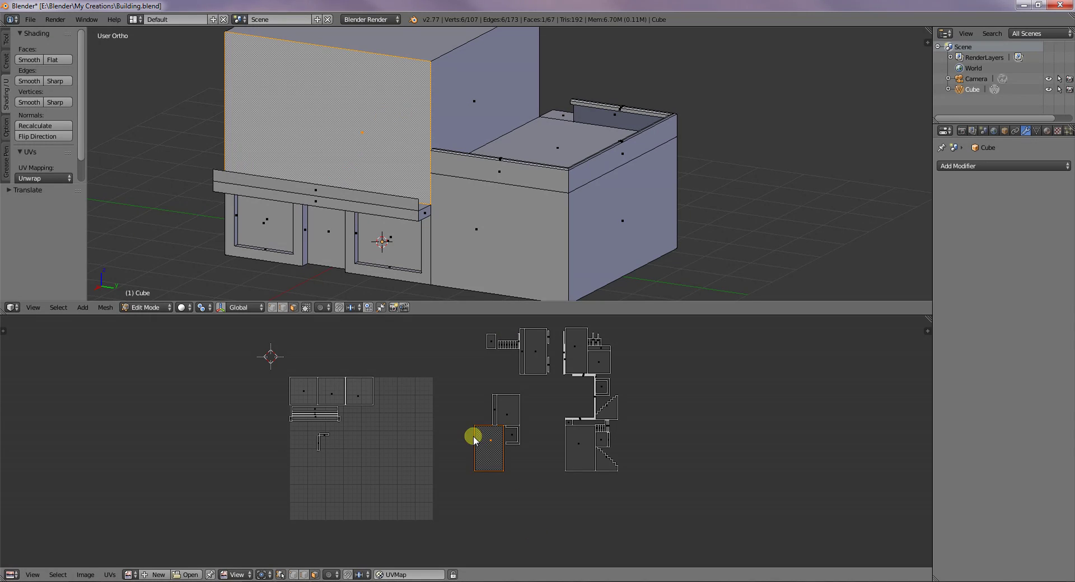
{"action": "right_click", "coordinate": [361, 387]}
{"action": "middle_click_drag", "start_coordinate": [350, 287], "coordinate": [547, 158]}
{"action": "middle_click_drag", "start_coordinate": [509, 210], "coordinate": [480, 224]}
{"action": "right_click", "coordinate": [537, 187]}
{"action": "mouse_move", "coordinate": [537, 188]}
{"action": "middle_mouse_down"}
{"action": "mouse_move", "coordinate": [550, 264]}
{"action": "mouse_move", "coordinate": [526, 178]}
{"action": "middle_mouse_up"}
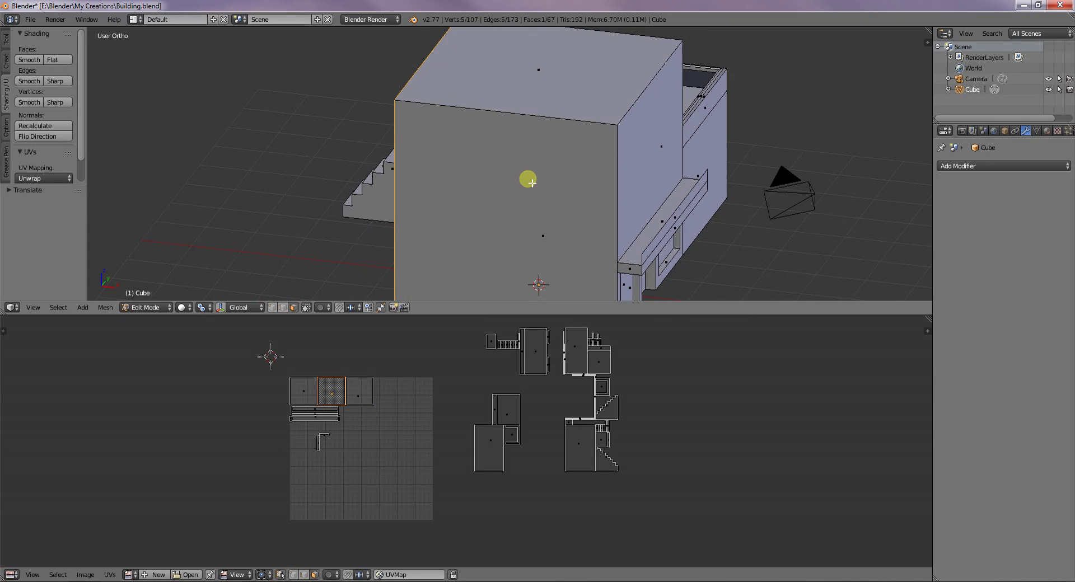
{"action": "right_click", "coordinate": [545, 112]}
{"action": "middle_click_drag", "start_coordinate": [614, 236], "coordinate": [487, 218]}
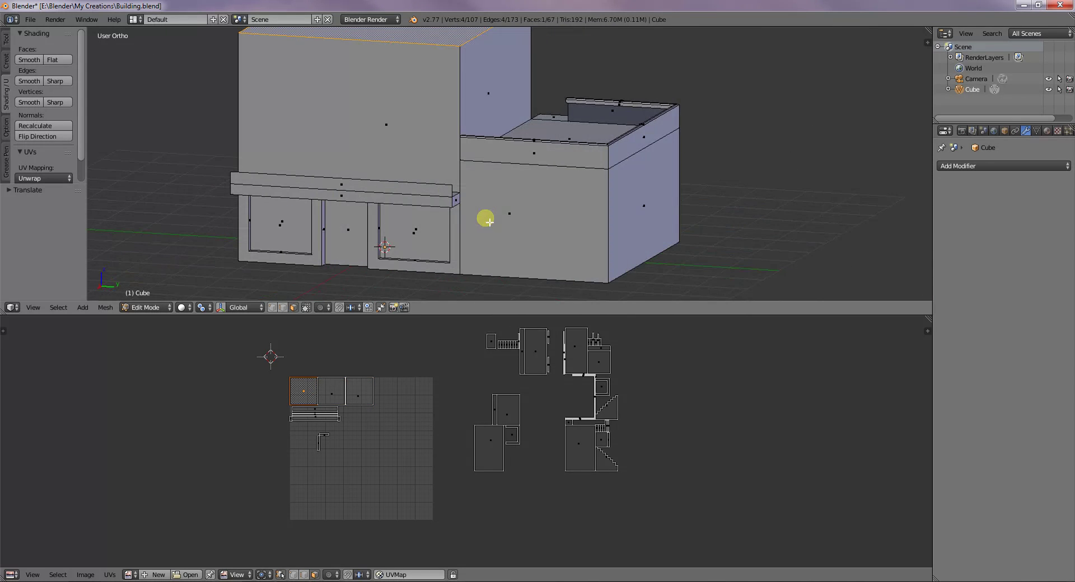
{"action": "scroll", "coordinate": [286, 439], "scroll_direction": "up", "scroll_amount": 1}
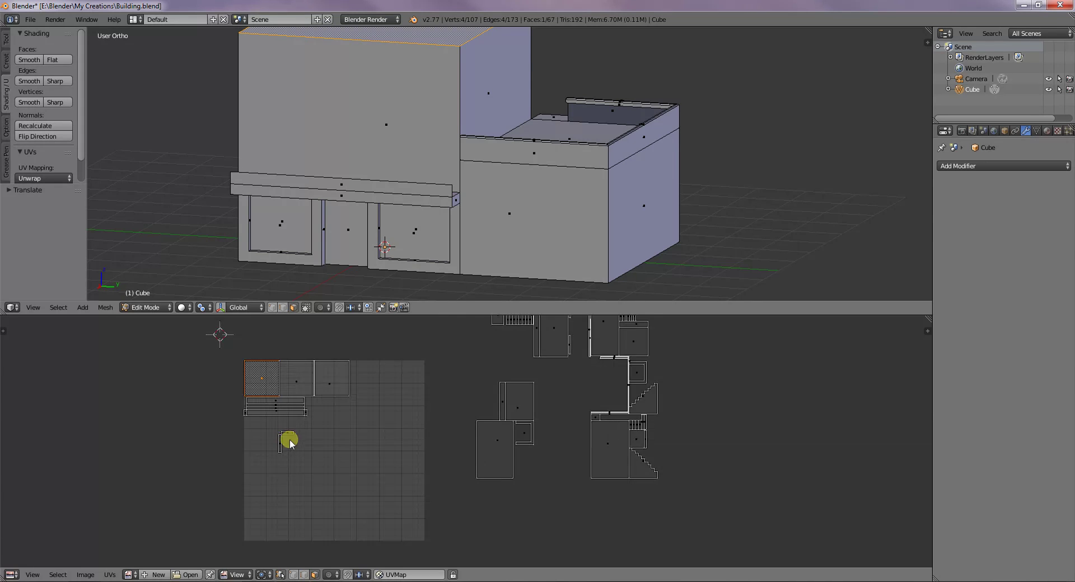
{"action": "scroll", "coordinate": [306, 382], "scroll_direction": "down", "scroll_amount": 1}
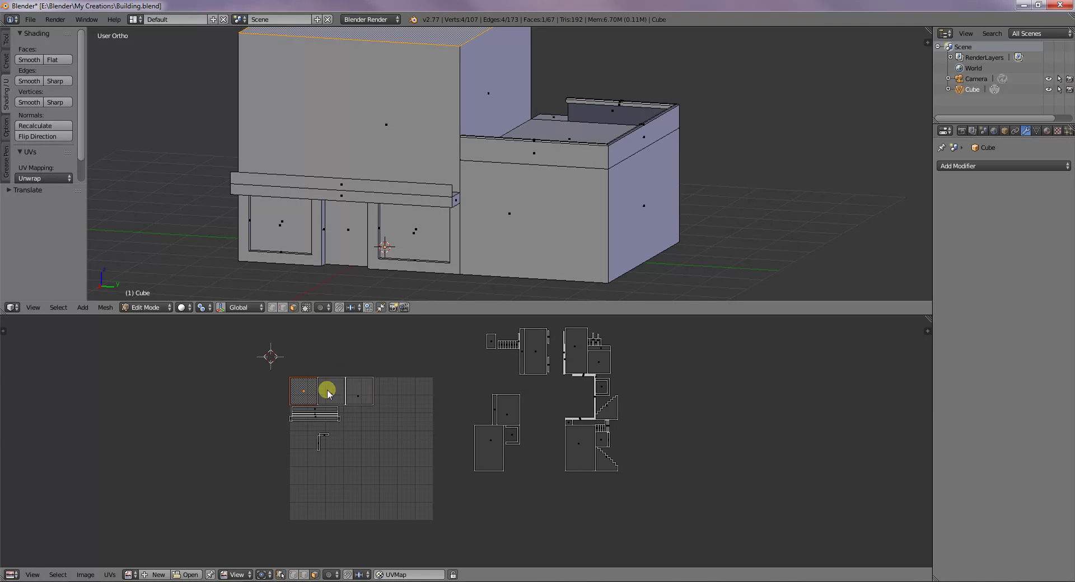
{"action": "right_click", "coordinate": [504, 110]}
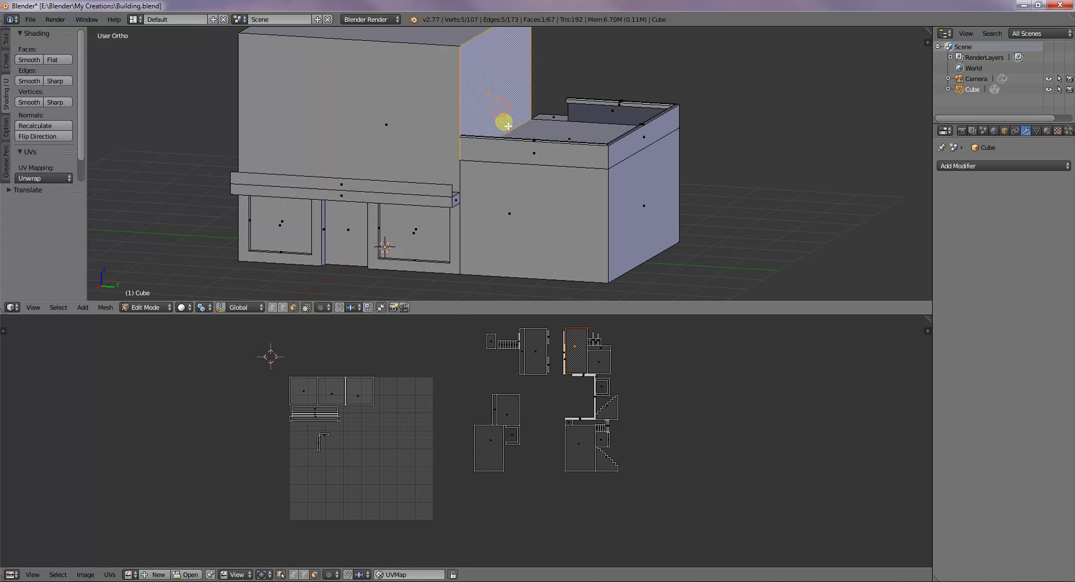
- Select the awning's front, top, underside and end faces to identify their strips in the UV layout
{"action": "middle_click_drag", "start_coordinate": [350, 263], "coordinate": [524, 263]}
{"action": "right_click", "coordinate": [390, 201]}
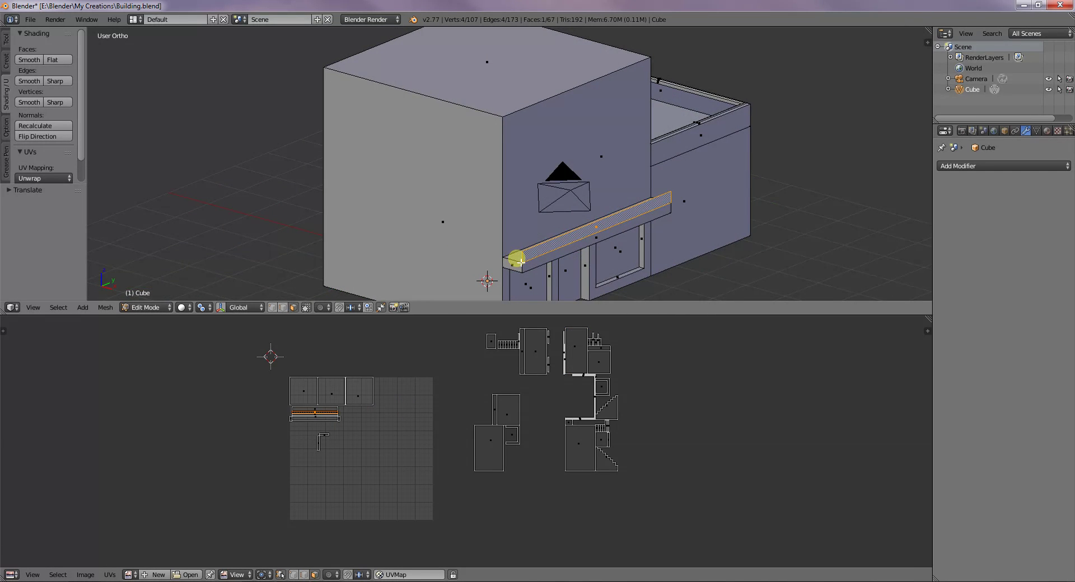
{"action": "right_click", "coordinate": [536, 258]}
{"action": "scroll", "coordinate": [343, 461], "scroll_direction": "up", "scroll_amount": 4}
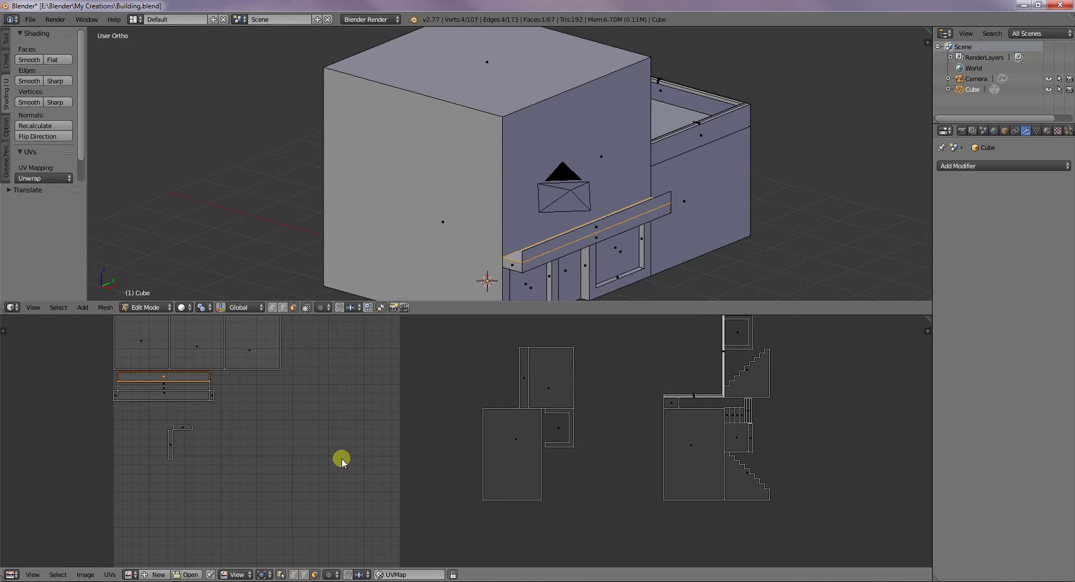
{"action": "middle_click_drag", "start_coordinate": [230, 446], "coordinate": [511, 464]}
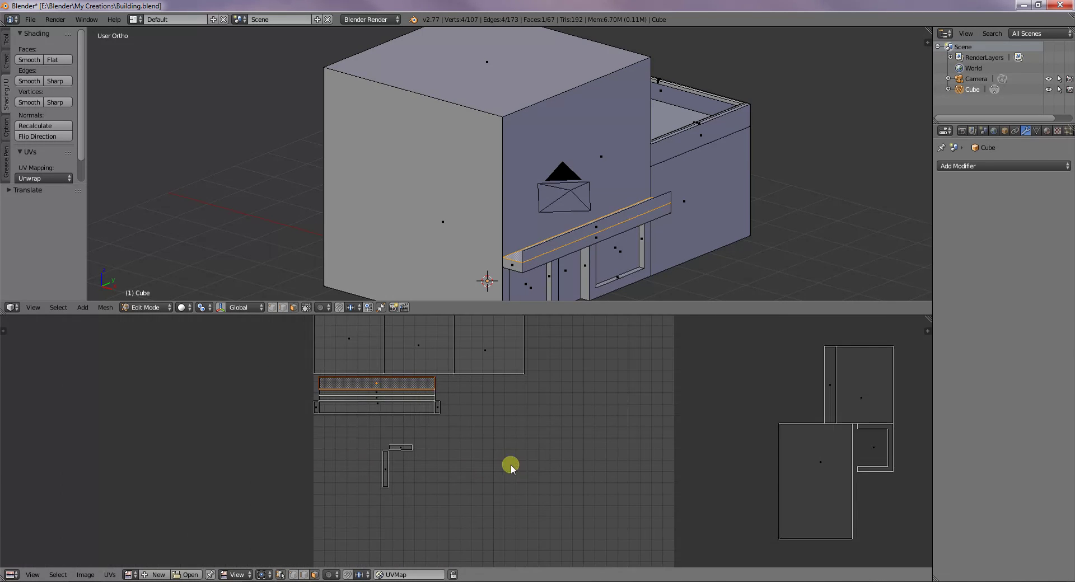
{"action": "right_click", "coordinate": [531, 271]}
{"action": "right_click", "coordinate": [531, 270]}
{"action": "middle_click_drag", "start_coordinate": [567, 278], "coordinate": [563, 244]}
{"action": "right_click", "coordinate": [475, 138]}
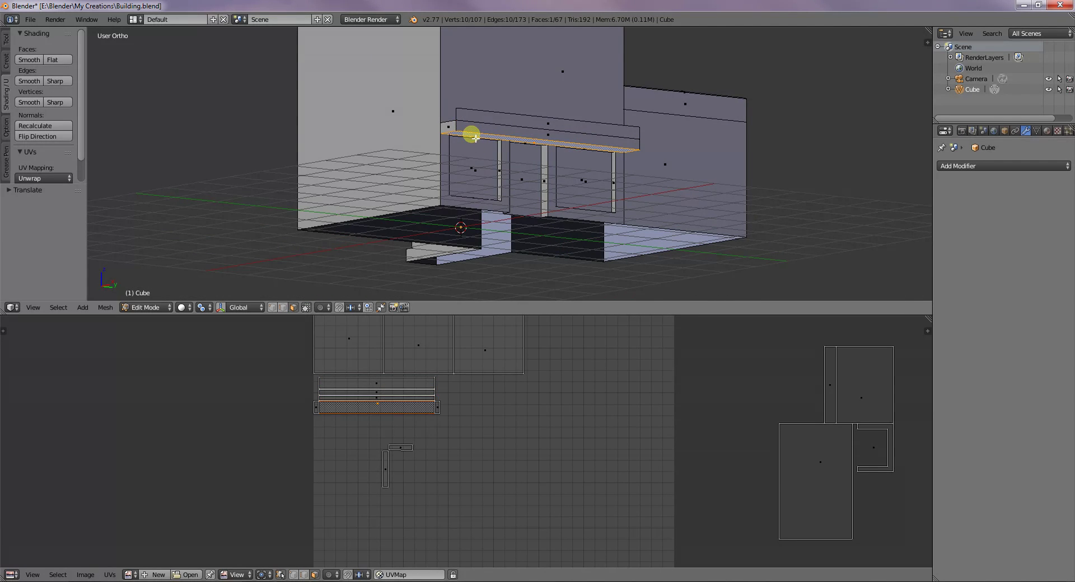
{"action": "right_click", "coordinate": [453, 134]}
- Select the left front window pane and search the UV layout for its island
{"action": "middle_click_drag", "start_coordinate": [569, 156], "coordinate": [480, 211]}
{"action": "right_click", "coordinate": [388, 157]}
{"action": "middle_click_drag", "start_coordinate": [492, 272], "coordinate": [551, 266]}
{"action": "right_click", "coordinate": [526, 235]}
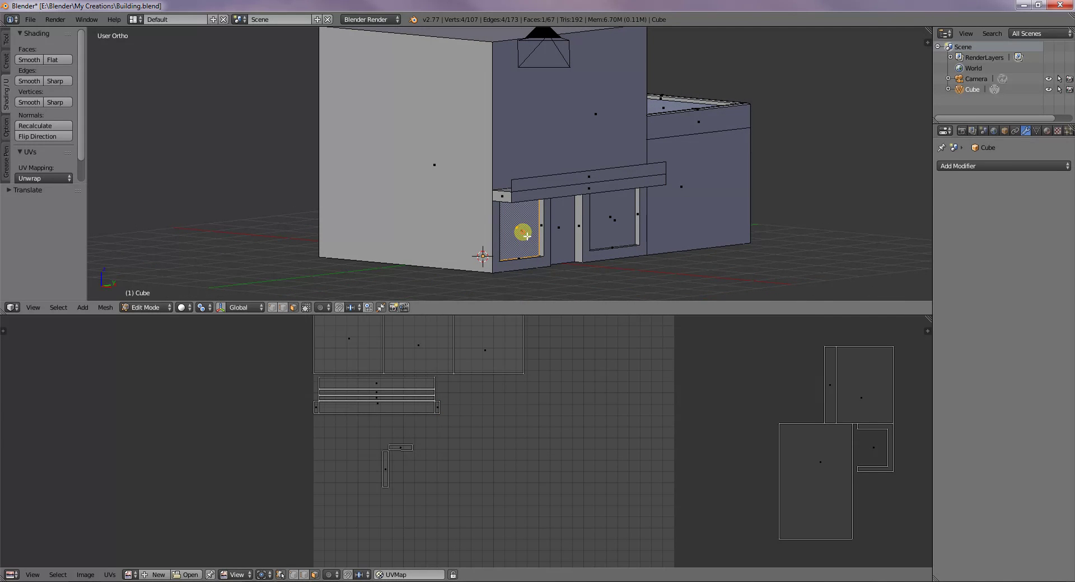
{"action": "middle_click_drag", "start_coordinate": [546, 242], "coordinate": [477, 257]}
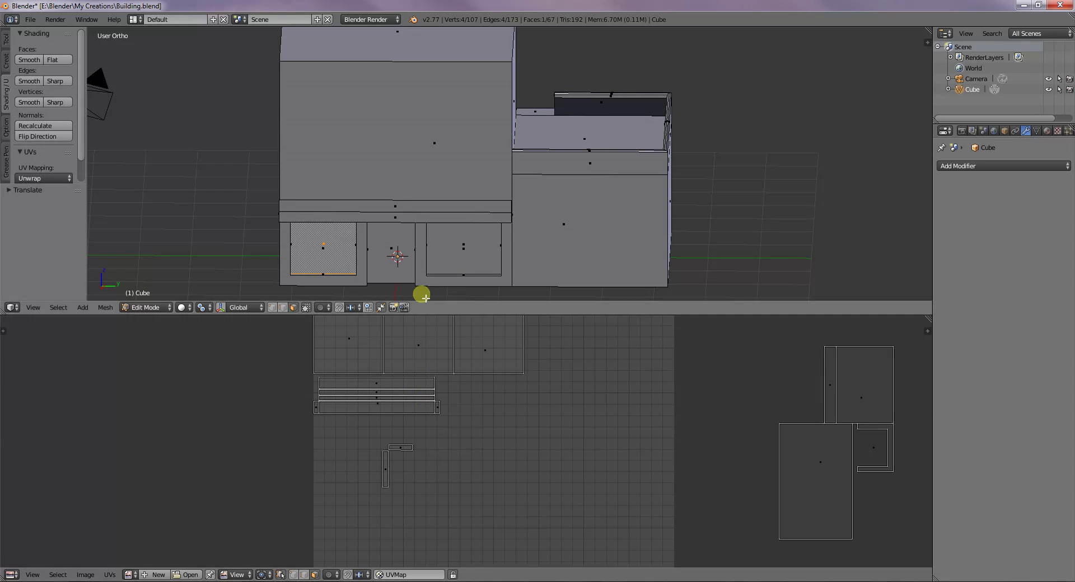
{"action": "scroll", "coordinate": [473, 285], "scroll_direction": "down", "scroll_amount": 2}
{"action": "scroll", "coordinate": [591, 356], "scroll_direction": "down", "scroll_amount": 4}
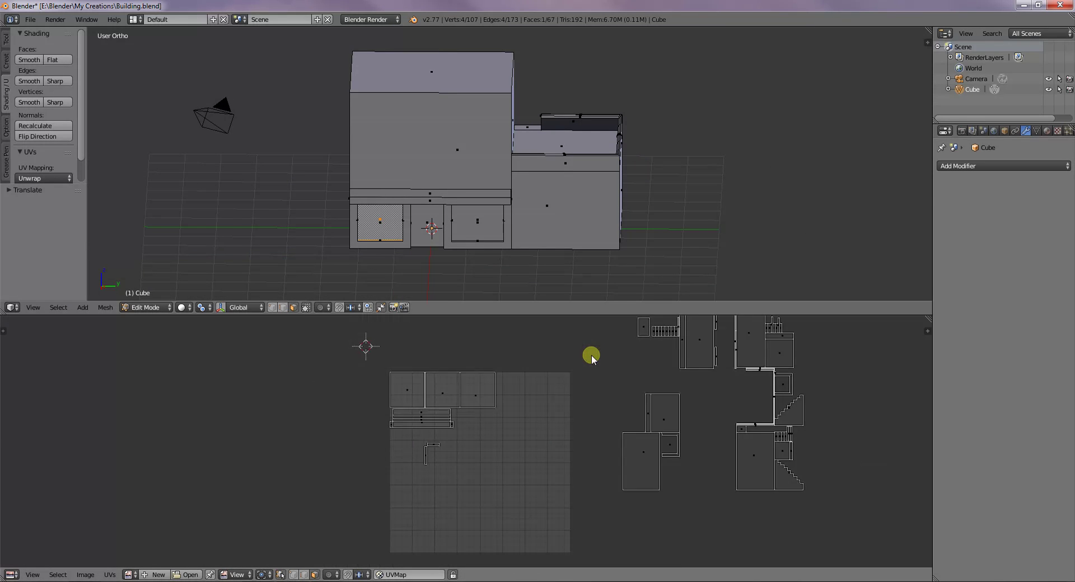
{"action": "scroll", "coordinate": [585, 379], "scroll_direction": "up", "scroll_amount": 2}
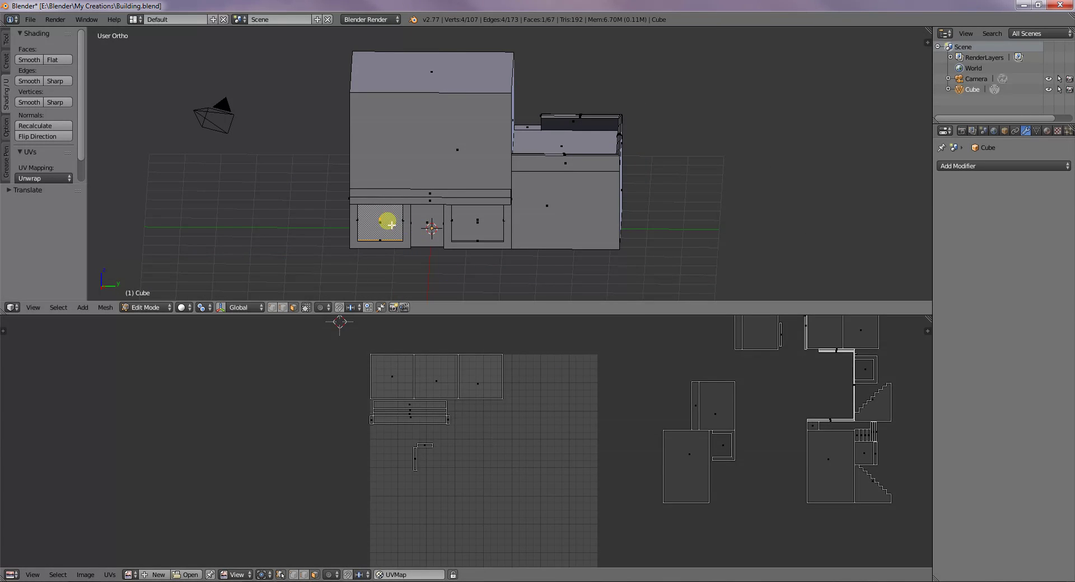
- Compare both front window panes' UV locations and try to move the left pane's island into the layout
{"action": "right_click", "coordinate": [468, 222]}
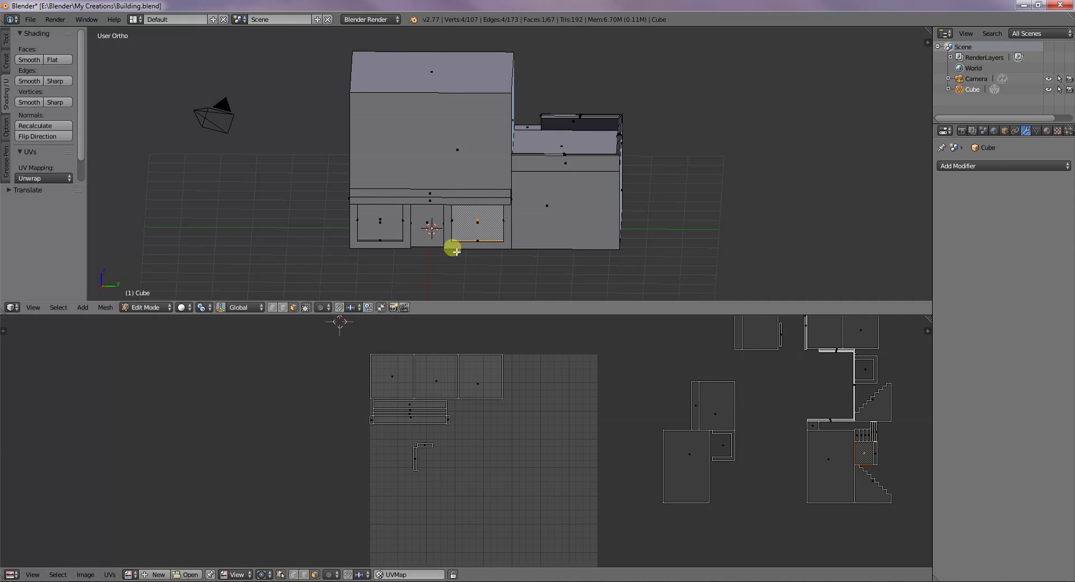
{"action": "right_click", "coordinate": [390, 224]}
{"action": "scroll", "coordinate": [739, 405], "scroll_direction": "down", "scroll_amount": 2}
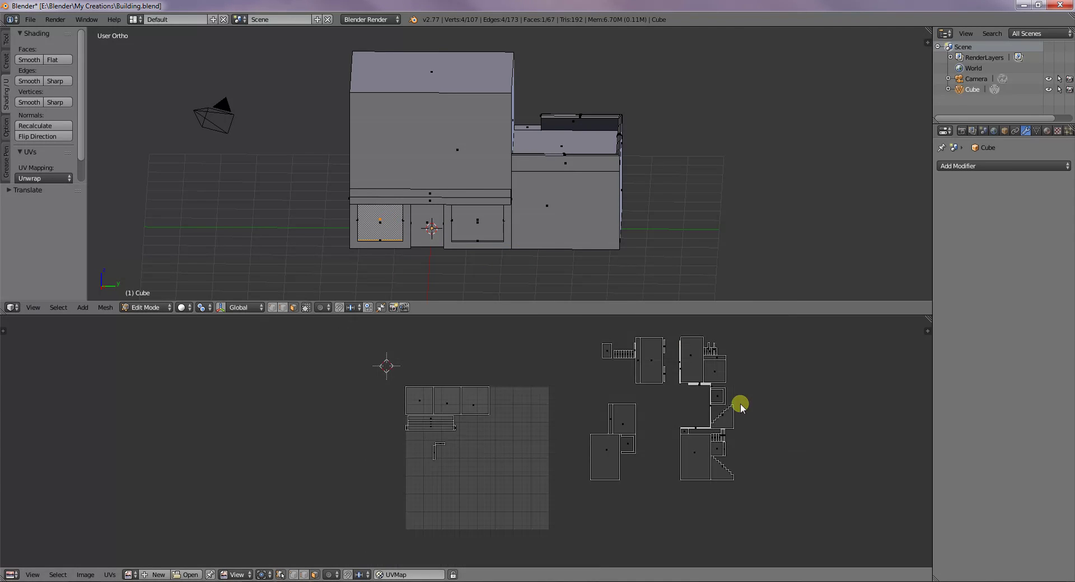
{"action": "scroll", "coordinate": [386, 239], "scroll_direction": "up", "scroll_amount": 1}
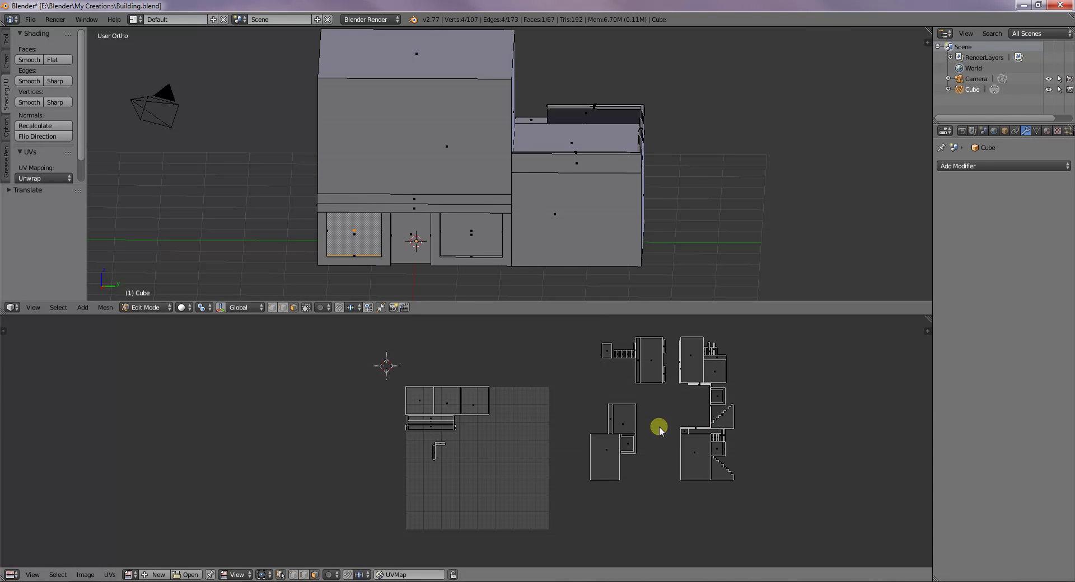
{"action": "key", "text": "g"}
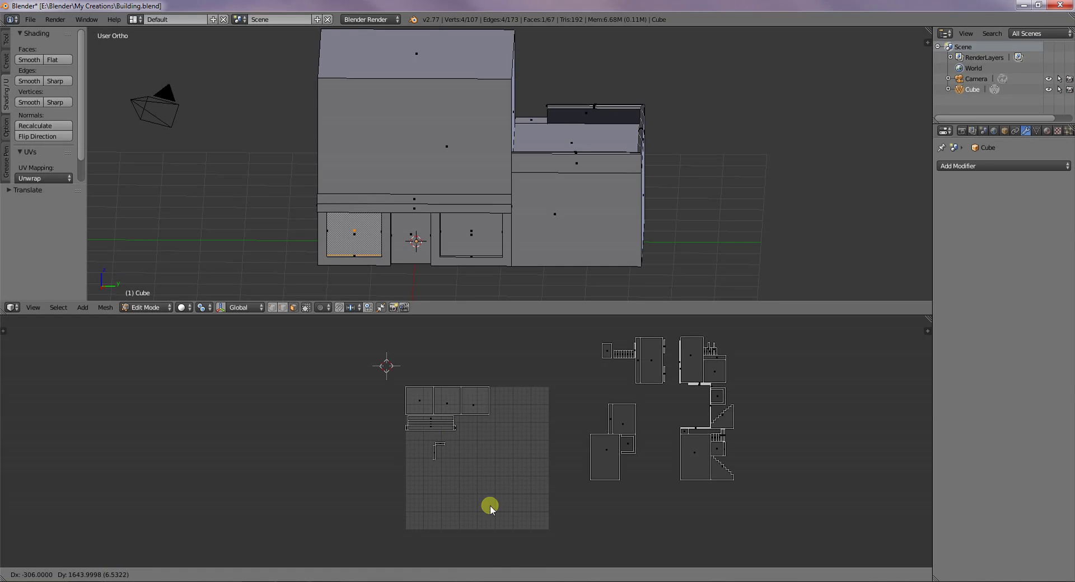
{"action": "left_click", "coordinate": [550, 458]}
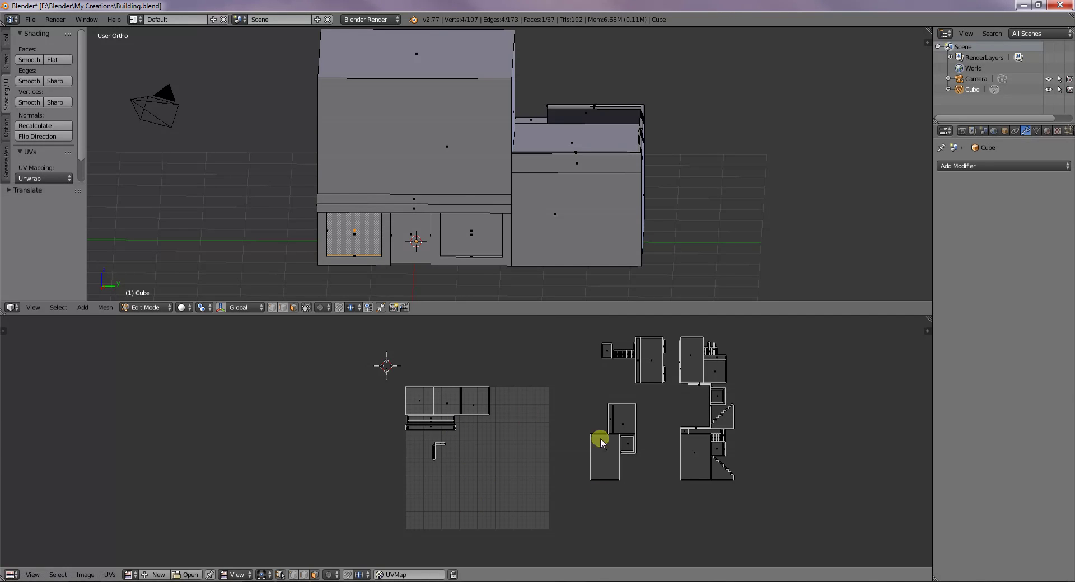
- Move the right window pane's UV island out of its cluster to the empty space beside the UV grid
{"action": "right_click", "coordinate": [475, 232]}
{"action": "key", "text": "g"}
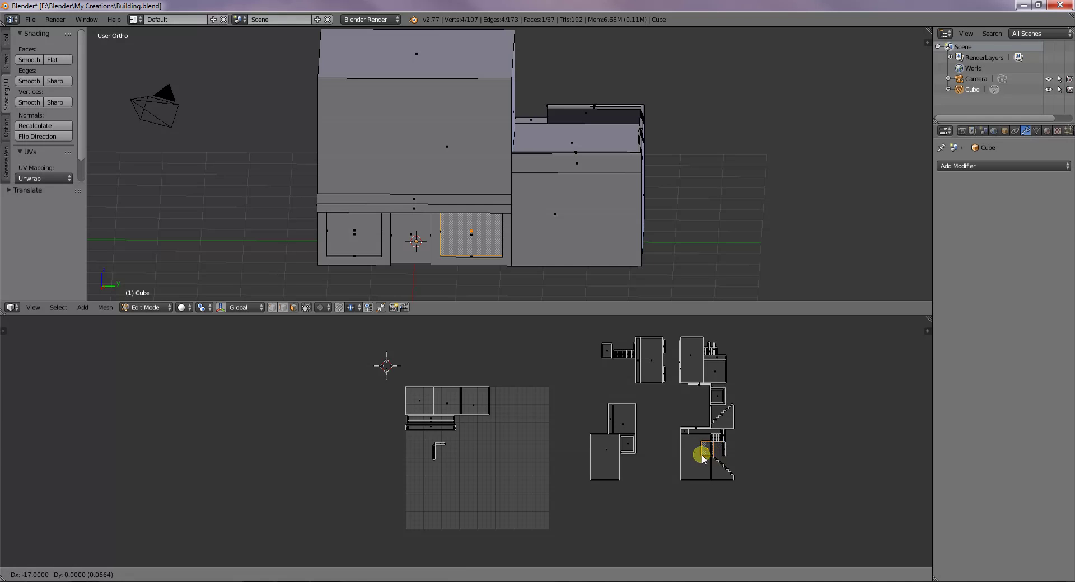
{"action": "left_click", "coordinate": [591, 403]}
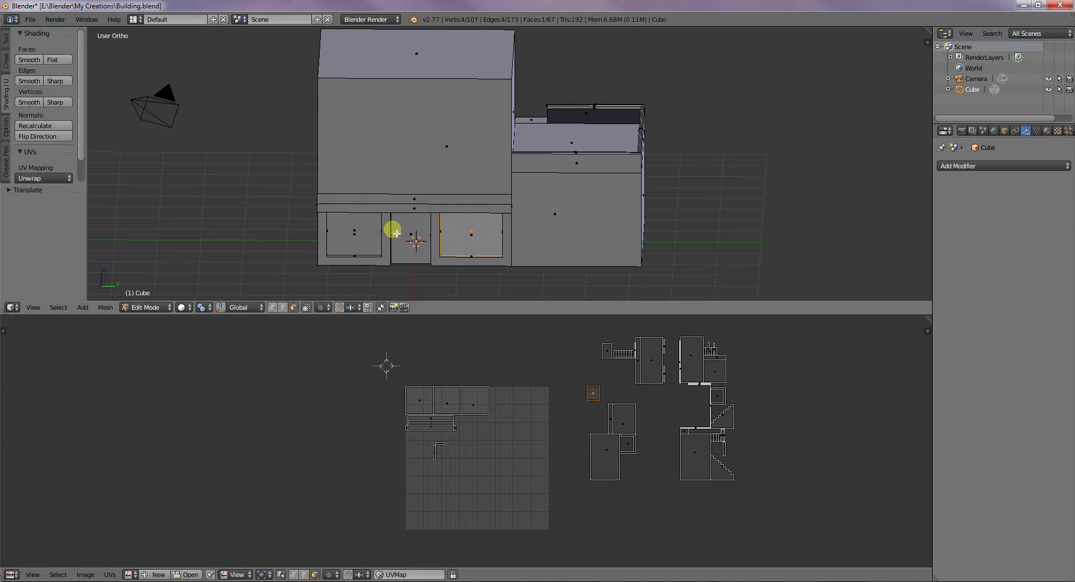
- Move the left window pane's far-off UV island next to the upper front wall's island, outside the grid
{"action": "right_click", "coordinate": [361, 235]}
{"action": "scroll", "coordinate": [646, 514], "scroll_direction": "down", "scroll_amount": 5}
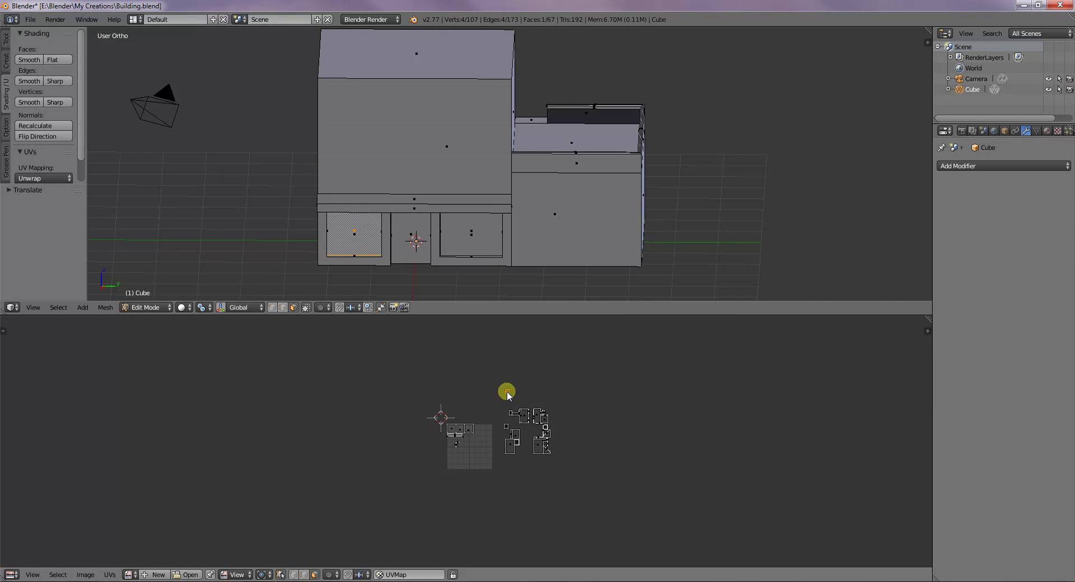
{"action": "key", "text": "g"}
{"action": "left_click", "coordinate": [506, 441]}
{"action": "scroll", "coordinate": [499, 384], "scroll_direction": "up", "scroll_amount": 8}
{"action": "scroll", "coordinate": [526, 409], "scroll_direction": "down", "scroll_amount": 1}
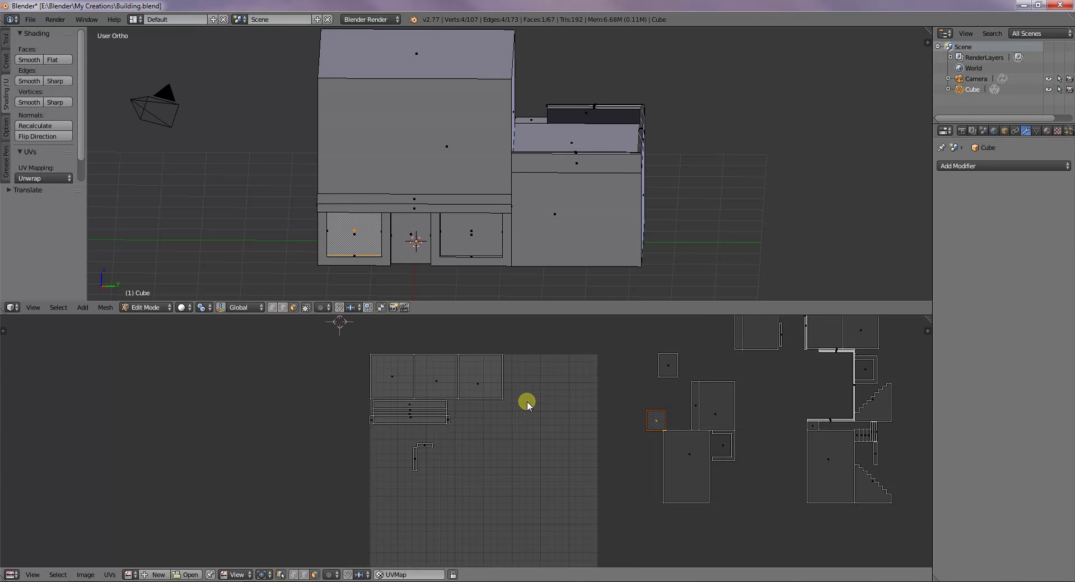
- Select the front door face and move its UV island into the grid beside the two door-recess strips
{"action": "right_click", "coordinate": [424, 250]}
{"action": "scroll", "coordinate": [660, 427], "scroll_direction": "down", "scroll_amount": 3}
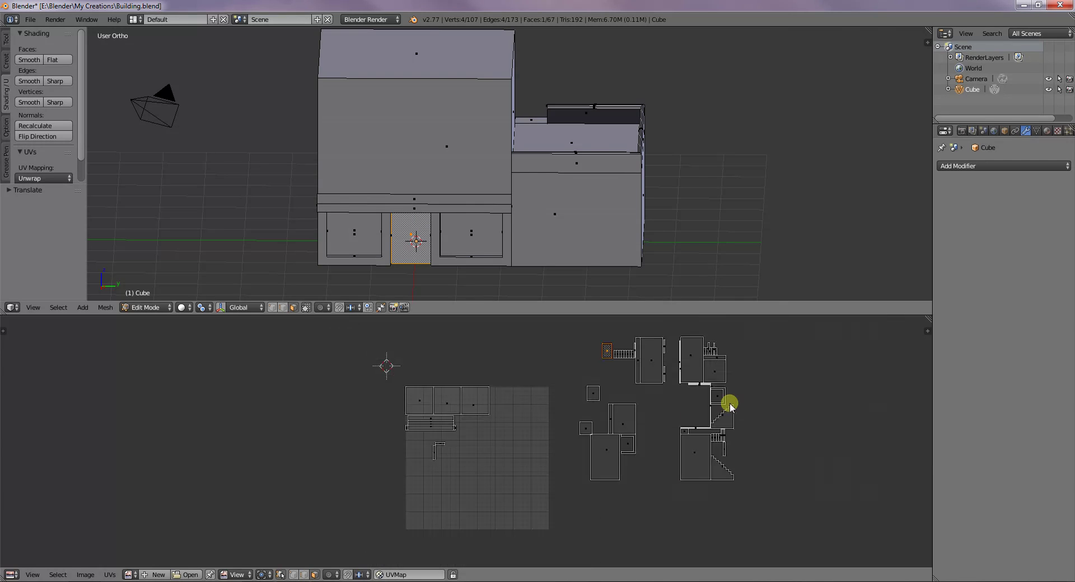
{"action": "right_click_drag", "start_coordinate": [577, 378], "coordinate": [454, 458]}
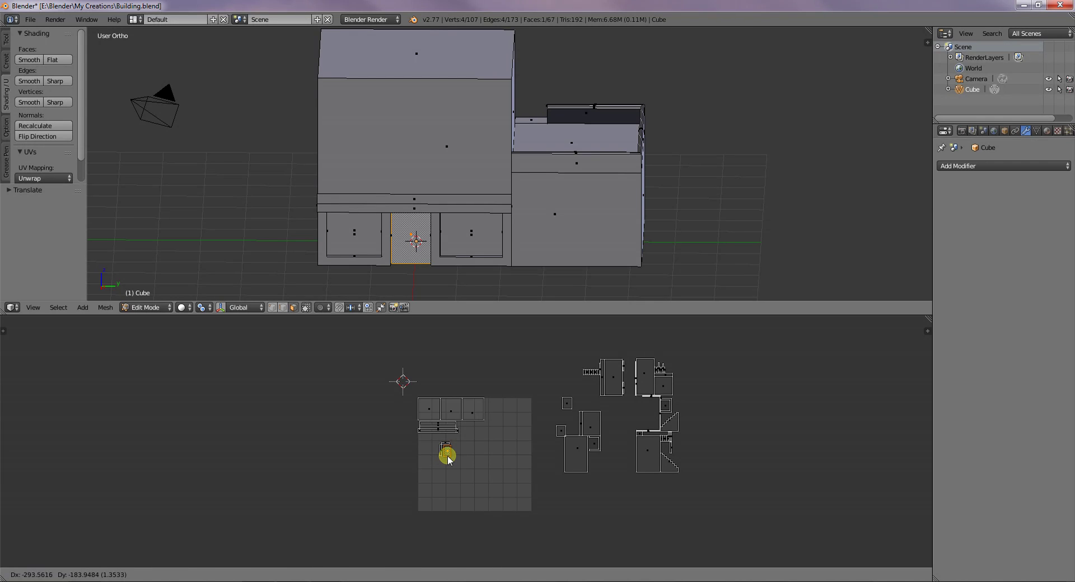
{"action": "right_click_drag", "start_coordinate": [447, 458], "coordinate": [448, 459]}
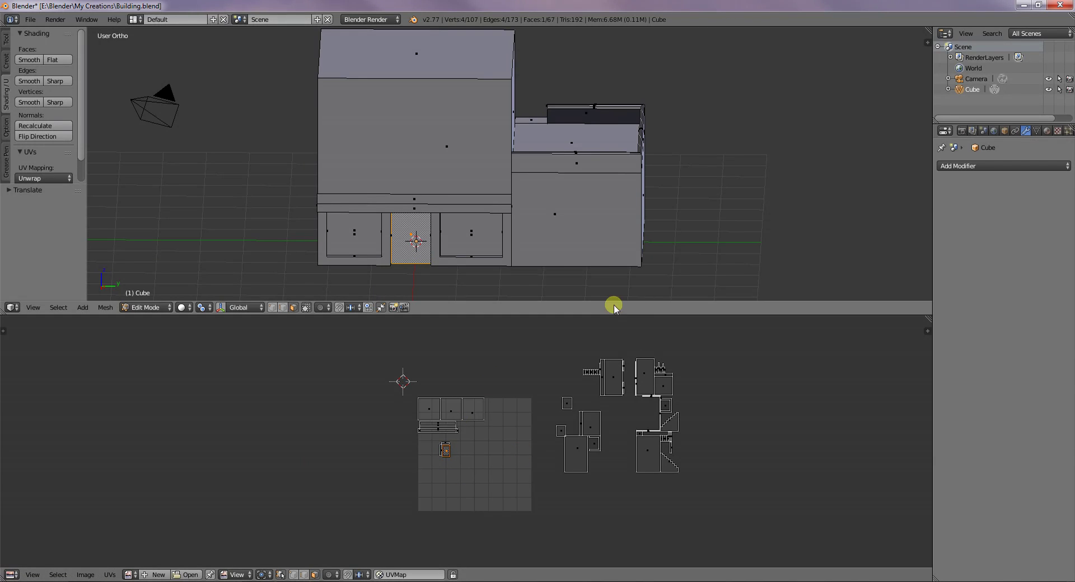
- Start the Screencast Keys display in the 3D view and hide the properties sidebar
{"action": "key", "text": "n"}
{"action": "scroll", "coordinate": [873, 242], "scroll_direction": "down", "scroll_amount": 8}
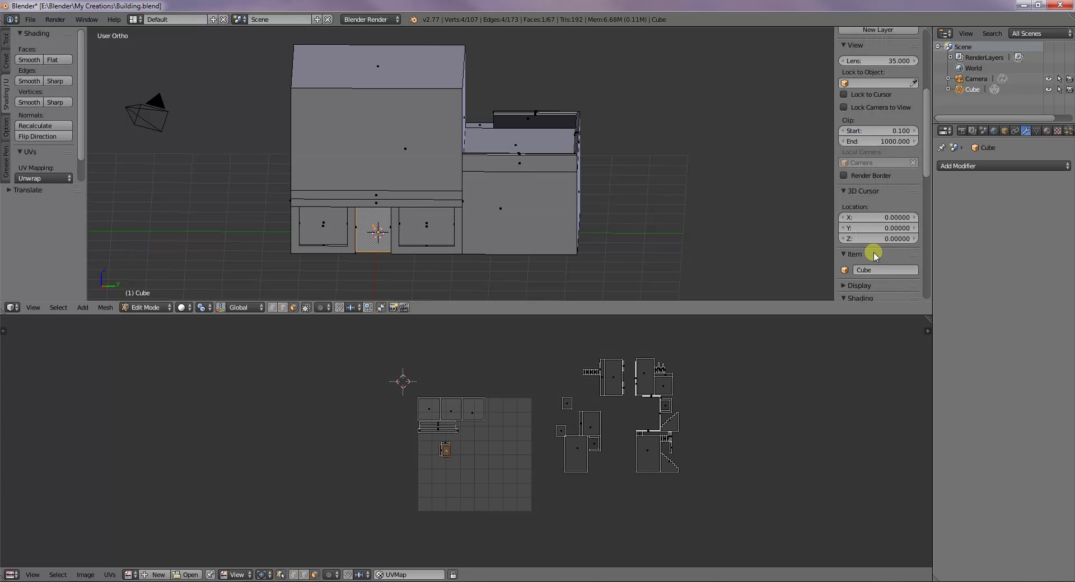
{"action": "scroll", "coordinate": [877, 271], "scroll_direction": "down", "scroll_amount": 8}
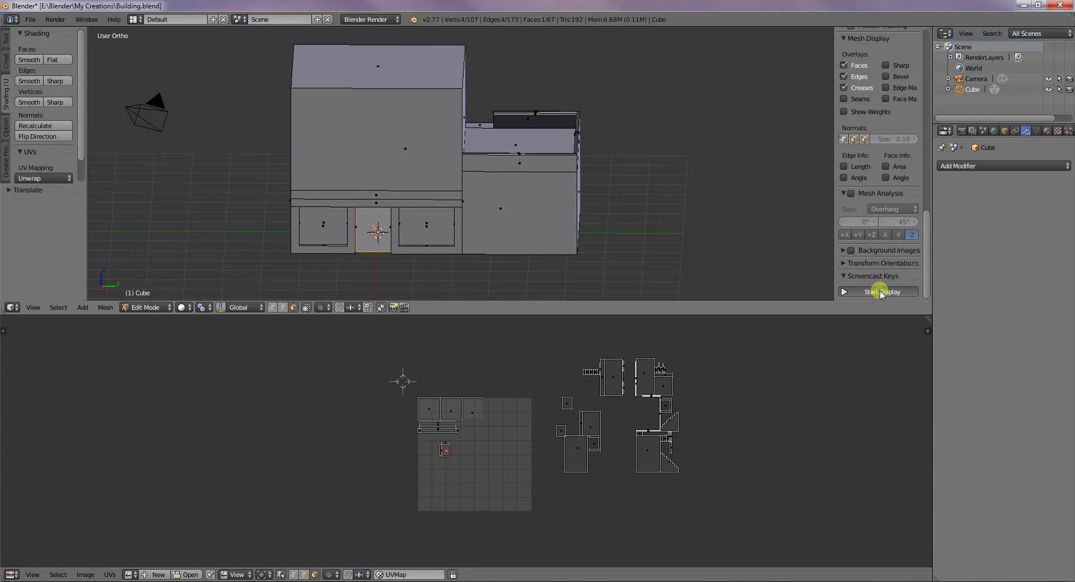
{"action": "key", "text": "n"}
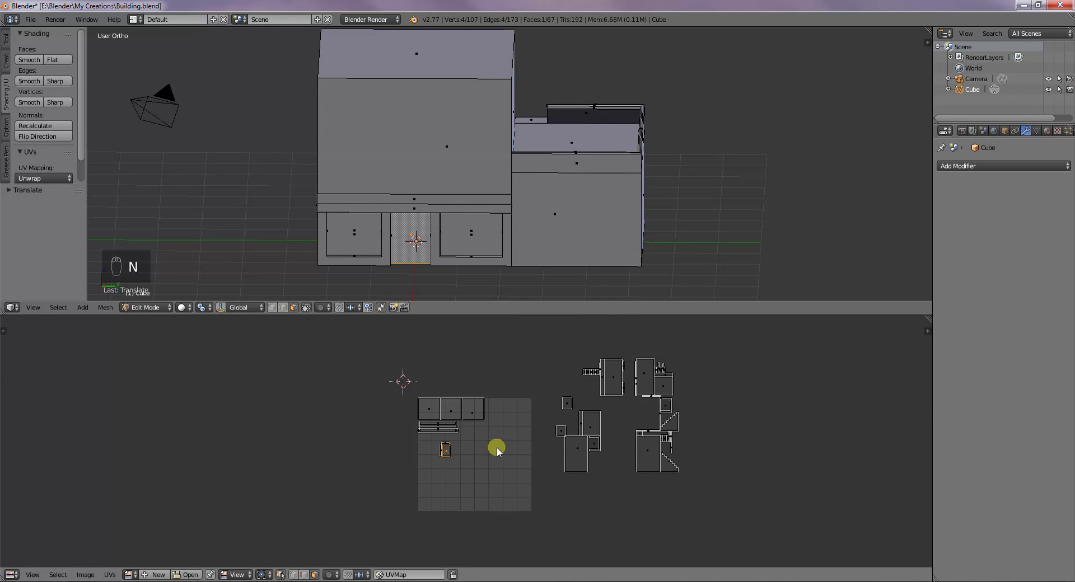
{"action": "key", "text": "g"}
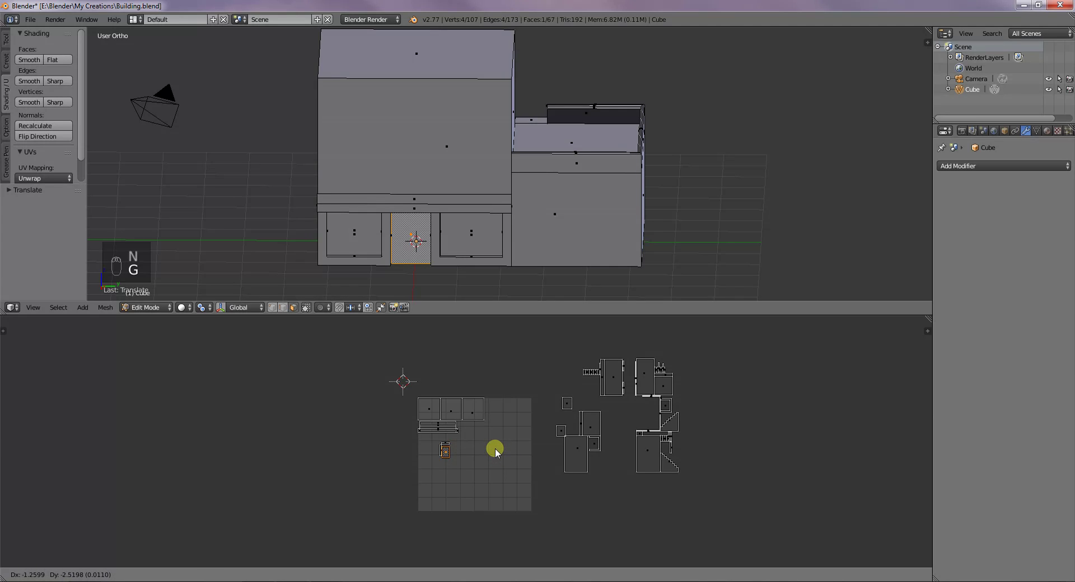
{"action": "right_click", "coordinate": [496, 452]}
{"action": "scroll", "coordinate": [494, 451], "scroll_direction": "up", "scroll_amount": 5}
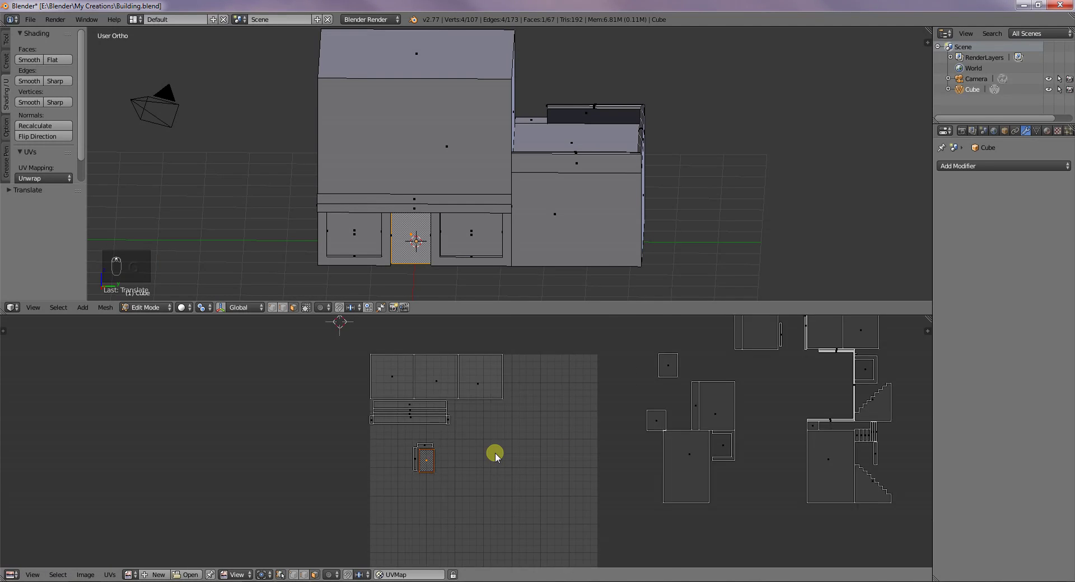
{"action": "key", "text": "s"}
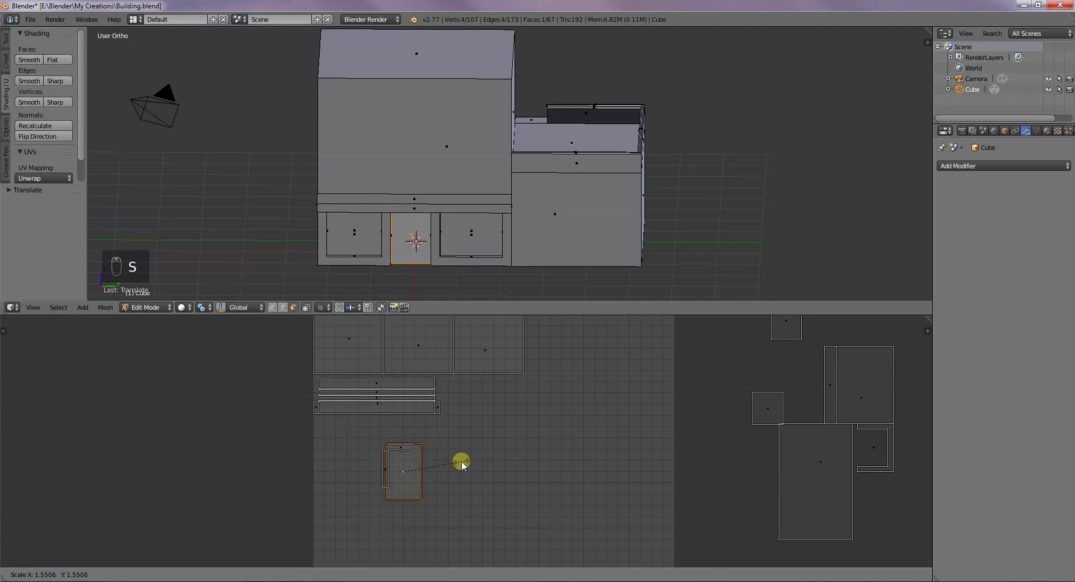
{"action": "right_click", "coordinate": [458, 464]}
{"action": "key", "text": "r"}
{"action": "right_click", "coordinate": [469, 464]}
- Select the door recess's right side face and move its UV island into the grid beside the door island
{"action": "scroll", "coordinate": [511, 433], "scroll_direction": "up", "scroll_amount": 1}
{"action": "scroll", "coordinate": [511, 434], "scroll_direction": "down", "scroll_amount": 1}
{"action": "scroll", "coordinate": [515, 437], "scroll_direction": "down", "scroll_amount": 1}
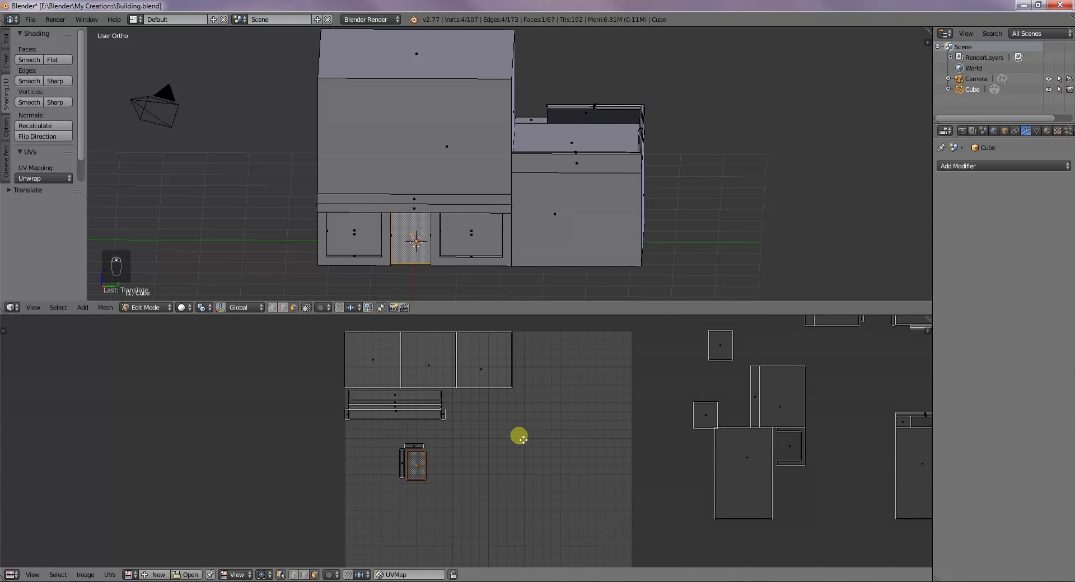
{"action": "middle_click_drag", "start_coordinate": [519, 437], "coordinate": [482, 432]}
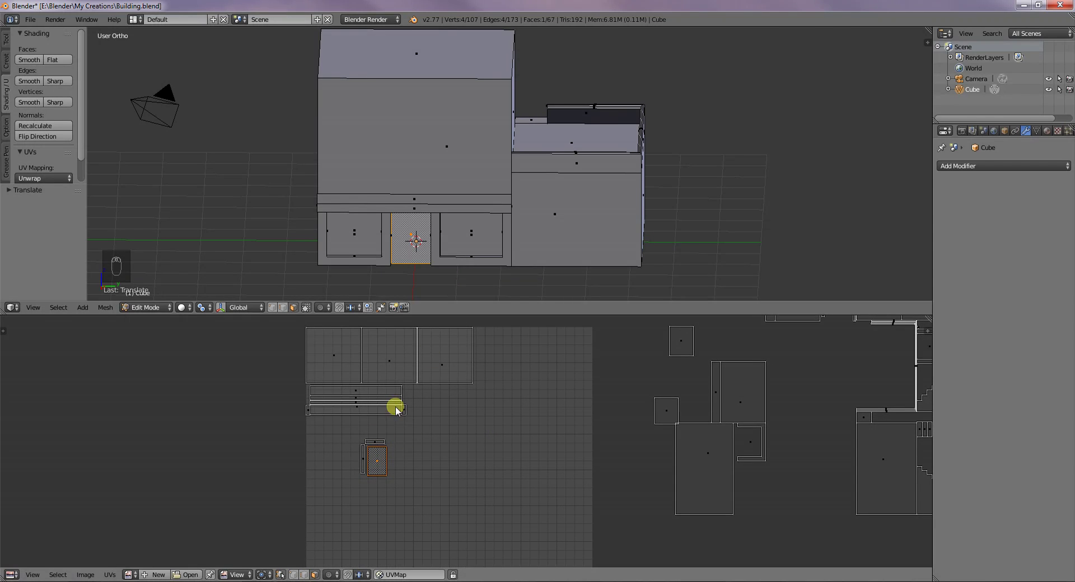
{"action": "middle_click_drag", "start_coordinate": [396, 237], "coordinate": [469, 208]}
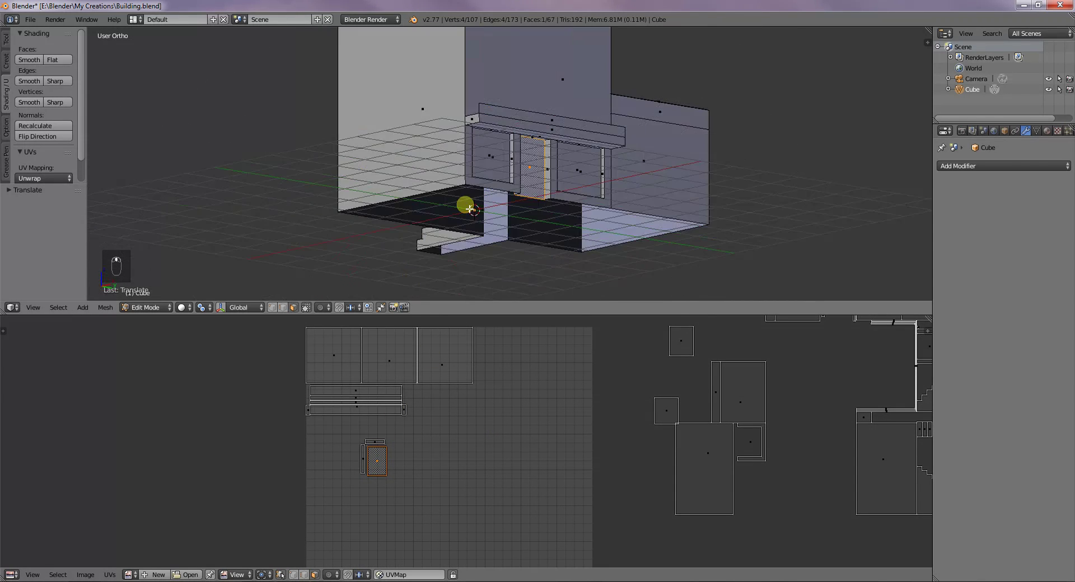
{"action": "right_click", "coordinate": [559, 192]}
{"action": "scroll", "coordinate": [752, 442], "scroll_direction": "down", "scroll_amount": 2}
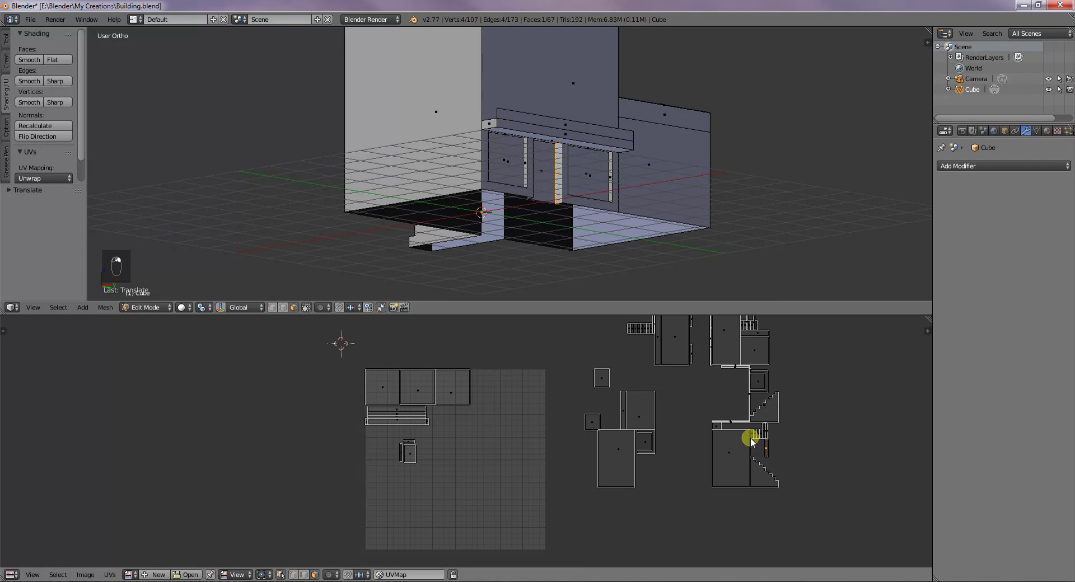
{"action": "key", "text": "g"}
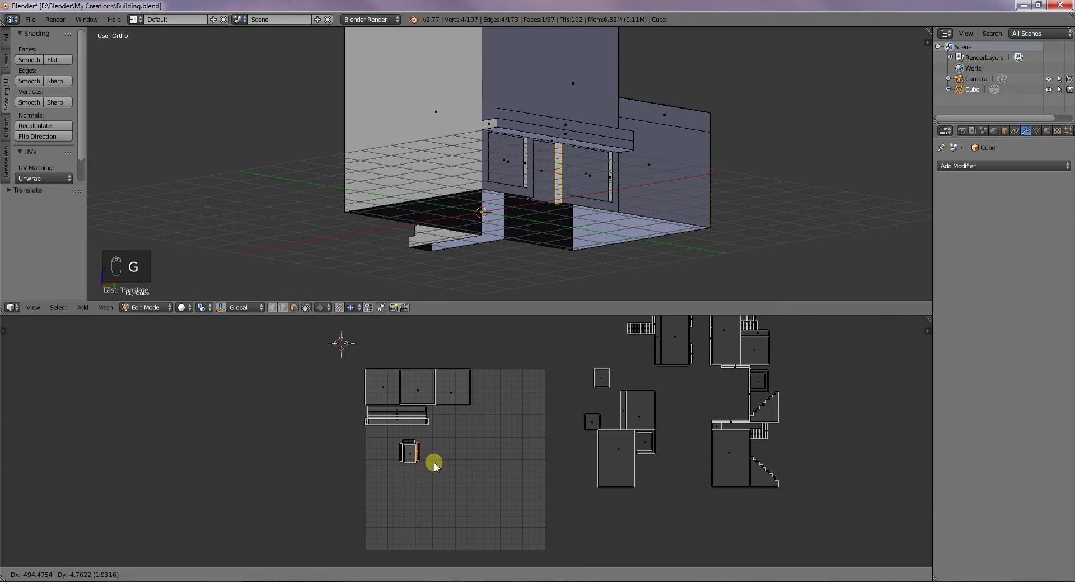
{"action": "left_click", "coordinate": [434, 467]}
{"action": "scroll", "coordinate": [430, 468], "scroll_direction": "up", "scroll_amount": 6}
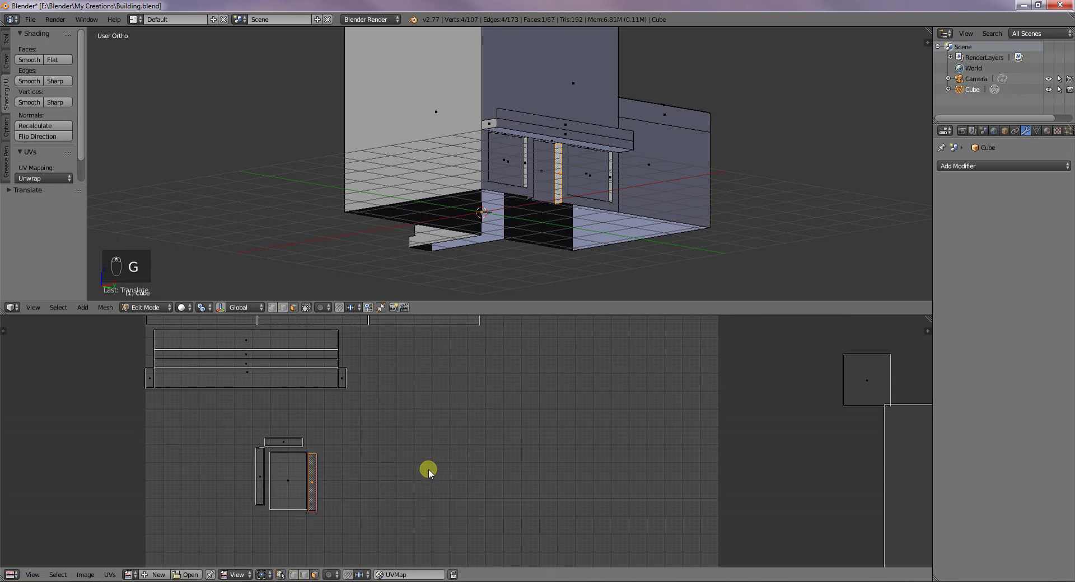
- Align the right recess strip's UV island flush with the right edge of the door island
{"action": "middle_click_drag", "start_coordinate": [290, 525], "coordinate": [452, 487]}
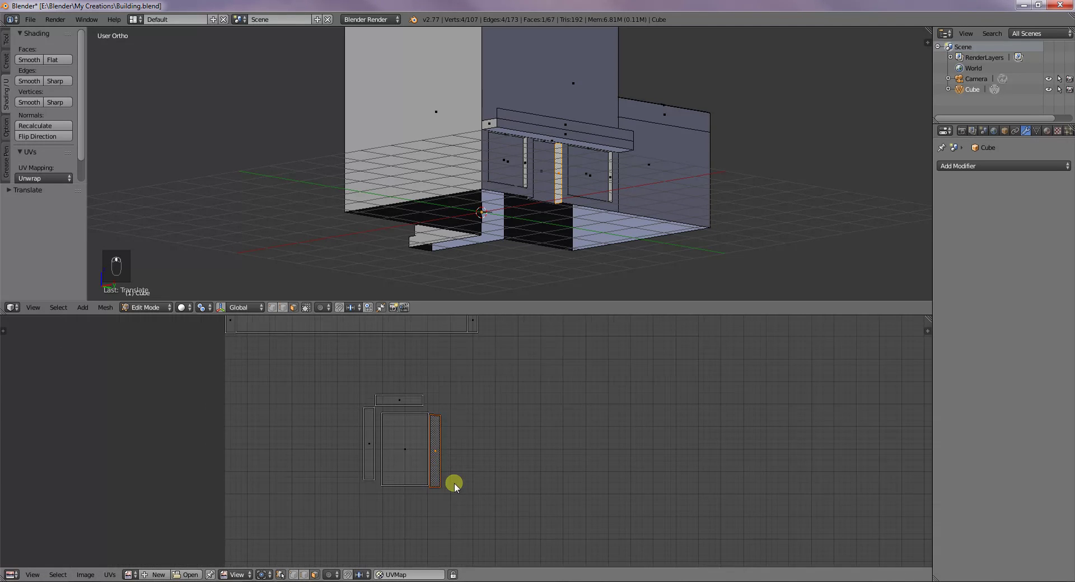
{"action": "scroll", "coordinate": [451, 487], "scroll_direction": "up", "scroll_amount": 4}
{"action": "middle_click_drag", "start_coordinate": [382, 510], "coordinate": [452, 515]}
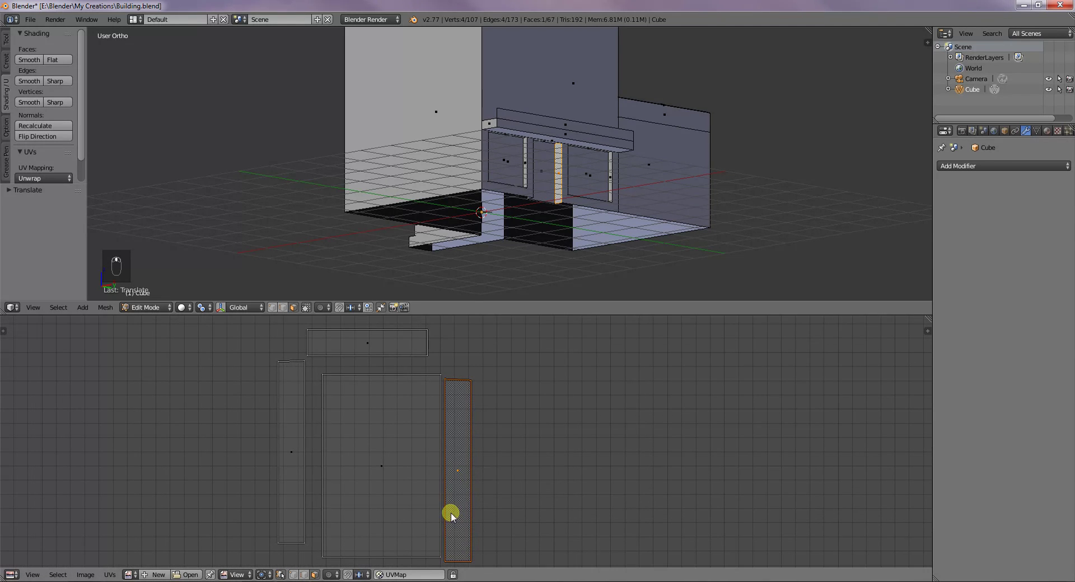
{"action": "key", "text": "g"}
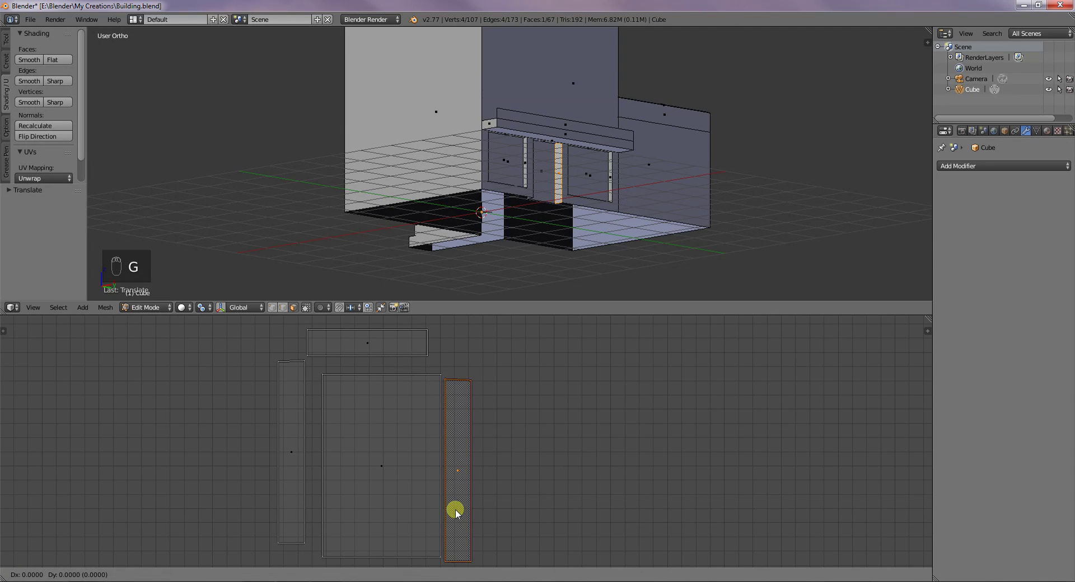
{"action": "left_click", "coordinate": [421, 466]}
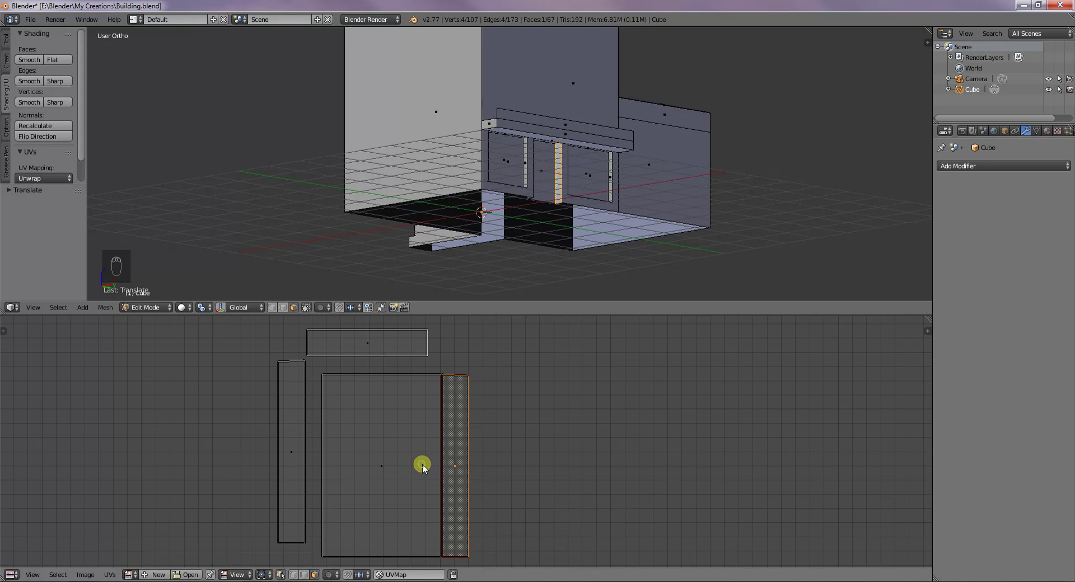
- Move the left recess strip's UV island flush against the left edge of the door island
{"action": "right_click", "coordinate": [297, 451]}
{"action": "key", "text": "g"}
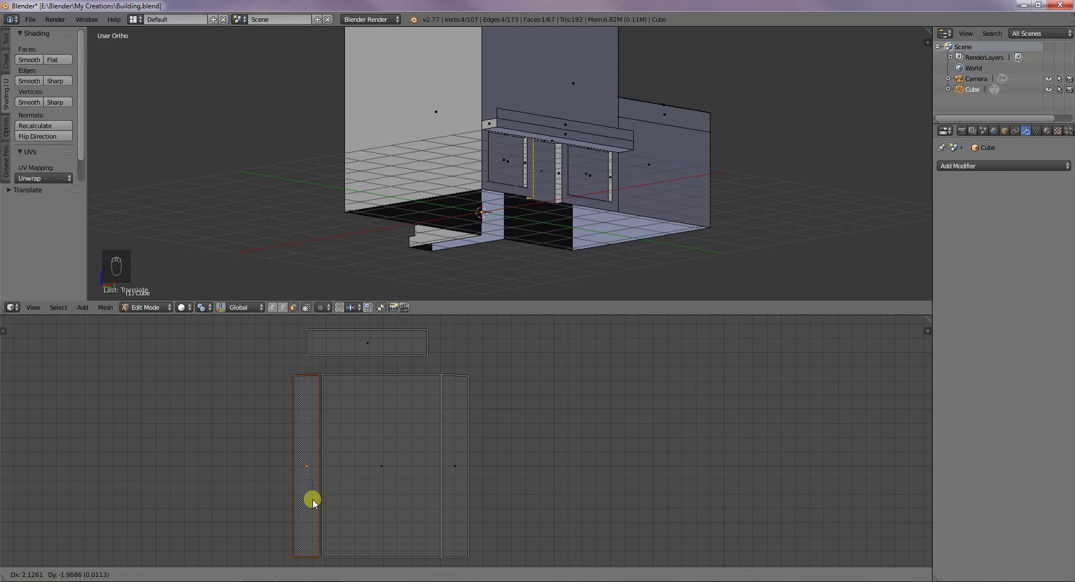
{"action": "left_click", "coordinate": [328, 499]}
- Move the recess's top strip UV island down against the upper edge of the door island
{"action": "right_click_drag", "start_coordinate": [351, 325], "coordinate": [365, 344]}
{"action": "key", "text": "t"}
{"action": "scroll", "coordinate": [456, 443], "scroll_direction": "down", "scroll_amount": 2}
{"action": "middle_click_drag", "start_coordinate": [553, 284], "coordinate": [496, 292]}
{"action": "scroll", "coordinate": [539, 373], "scroll_direction": "down", "scroll_amount": 3}
{"action": "scroll", "coordinate": [506, 286], "scroll_direction": "down", "scroll_amount": 2}
{"action": "scroll", "coordinate": [568, 413], "scroll_direction": "down", "scroll_amount": 1}
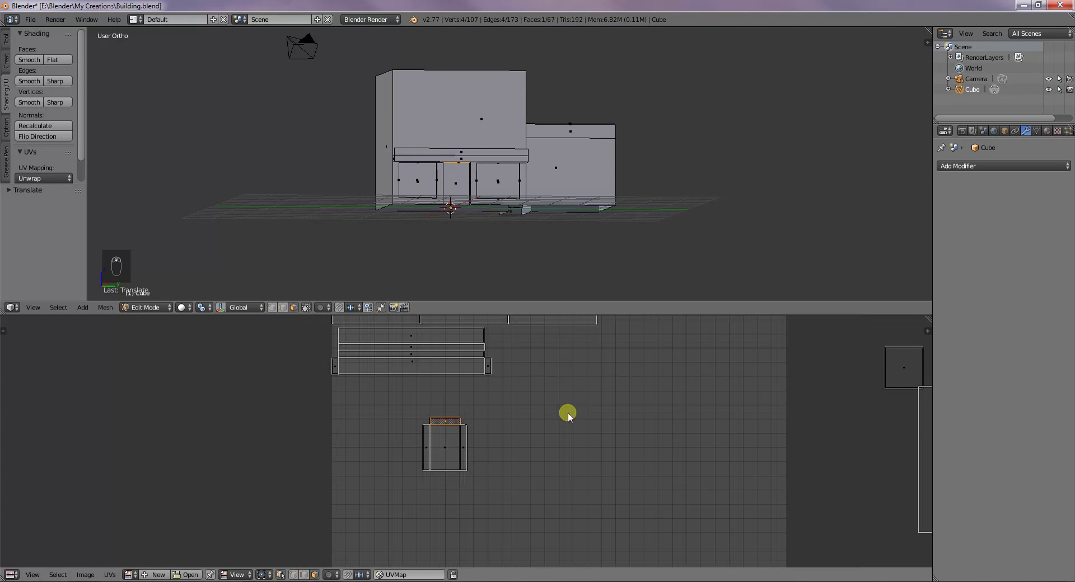
- Select the front wall face around the right window and move its UV island into the grid, right of the door group
{"action": "middle_click_drag", "start_coordinate": [549, 223], "coordinate": [547, 243]}
{"action": "scroll", "coordinate": [537, 386], "scroll_direction": "down", "scroll_amount": 1}
{"action": "scroll", "coordinate": [538, 386], "scroll_direction": "down", "scroll_amount": 2}
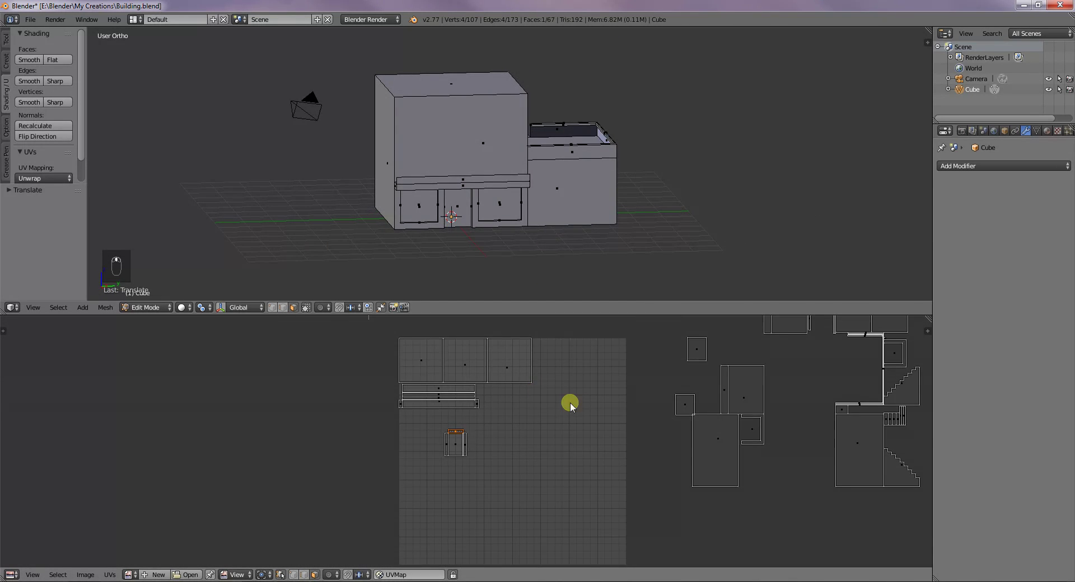
{"action": "middle_click_drag", "start_coordinate": [614, 415], "coordinate": [463, 418]}
{"action": "scroll", "coordinate": [463, 415], "scroll_direction": "down", "scroll_amount": 1}
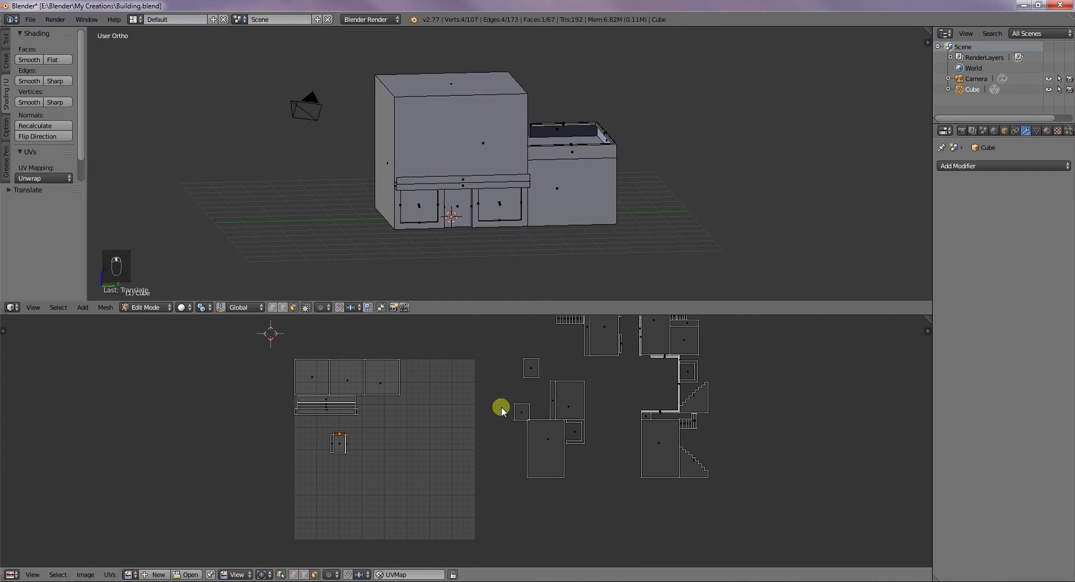
{"action": "right_click", "coordinate": [475, 208]}
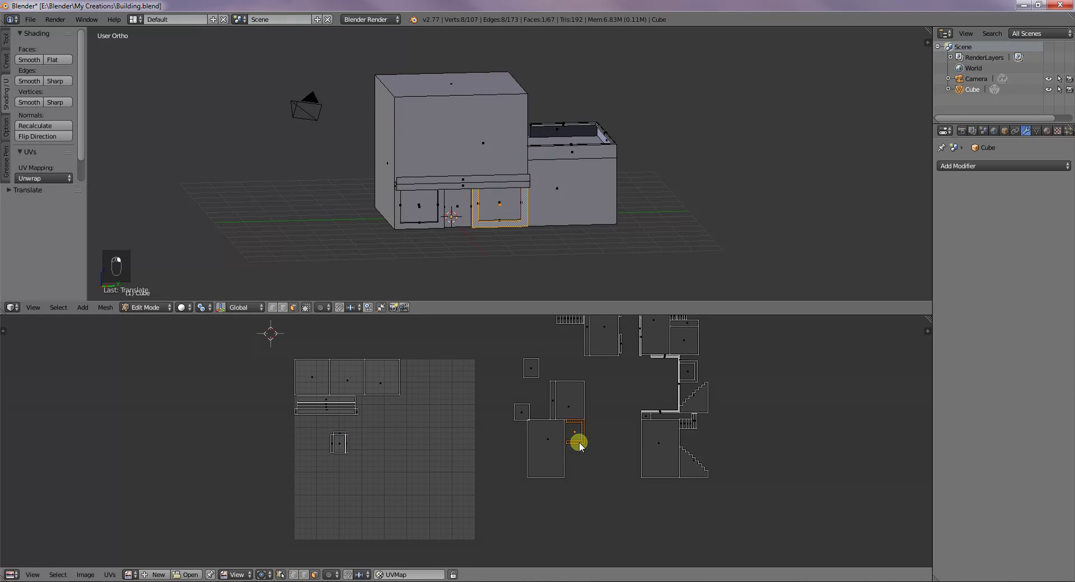
{"action": "key", "text": "g"}
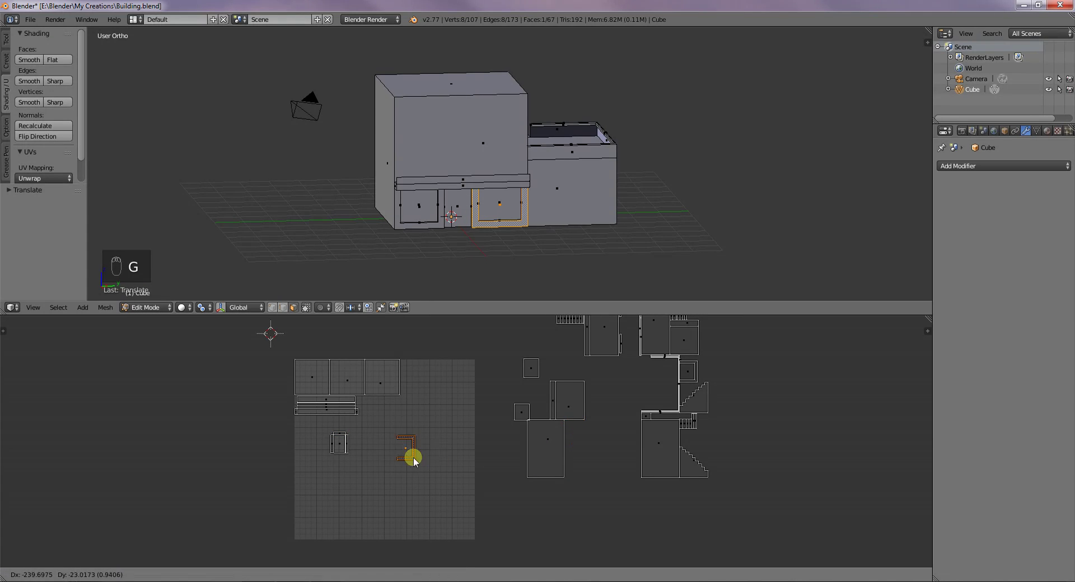
{"action": "left_click", "coordinate": [378, 457]}
- Rotate the window-surround wall island by 90 degrees and place it against the right side of the door group
{"action": "type", "text": "r"}
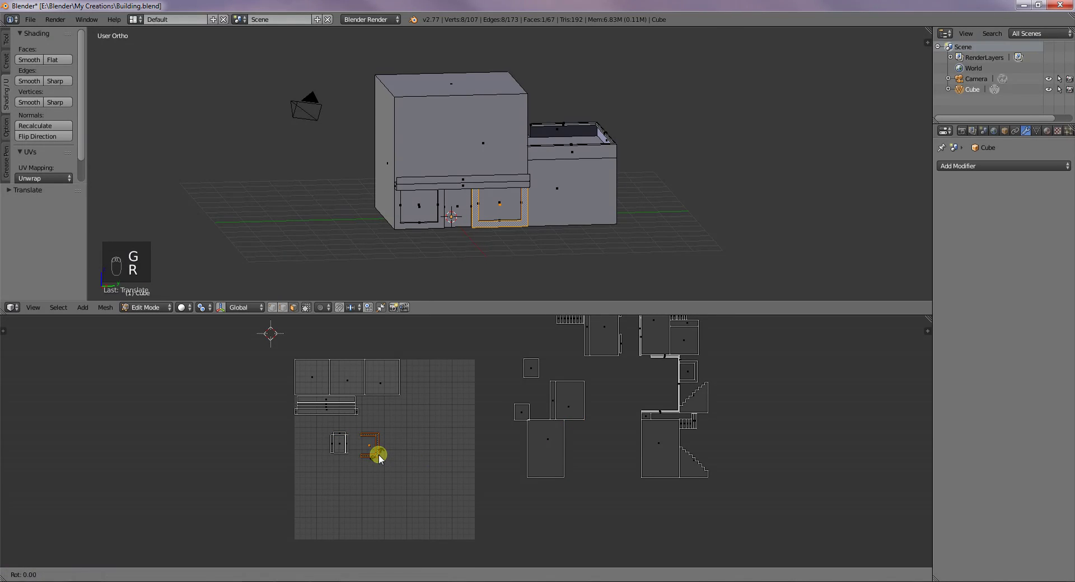
{"action": "type", "text": "90"}
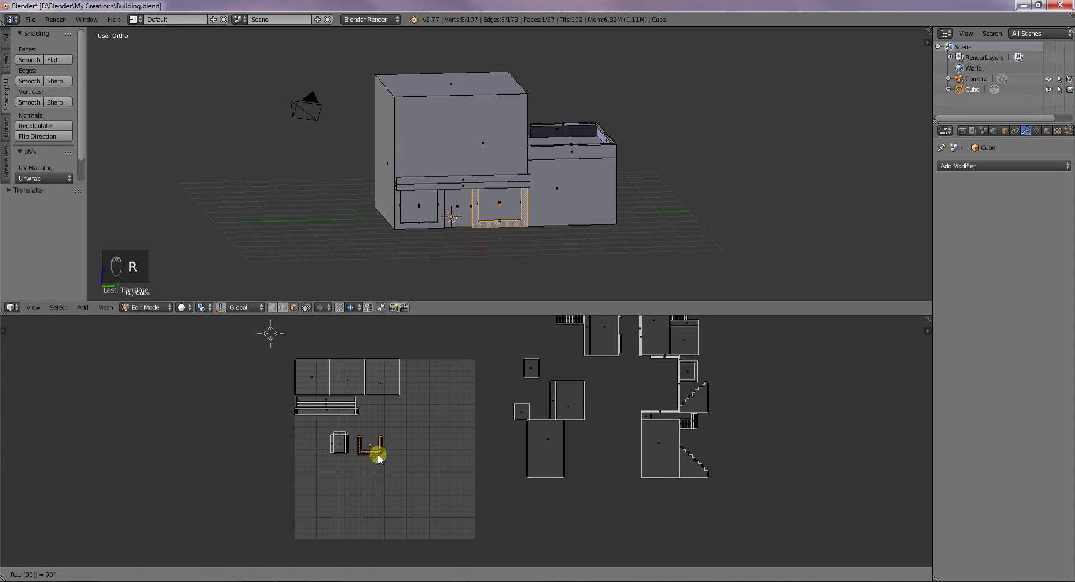
{"action": "left_click", "coordinate": [378, 454]}
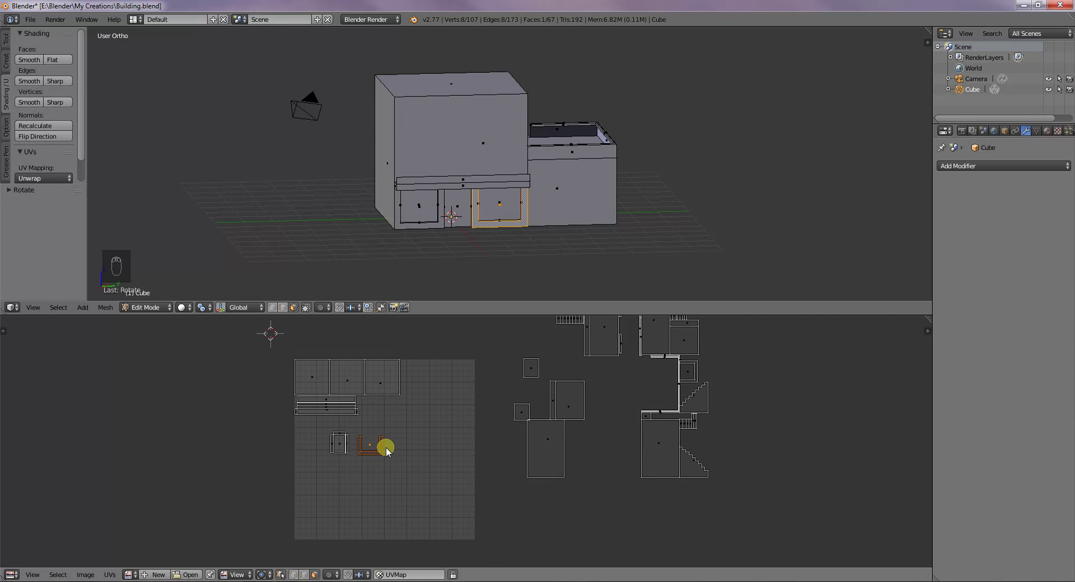
{"action": "scroll", "coordinate": [385, 448], "scroll_direction": "up", "scroll_amount": 3}
{"action": "key", "text": "g"}
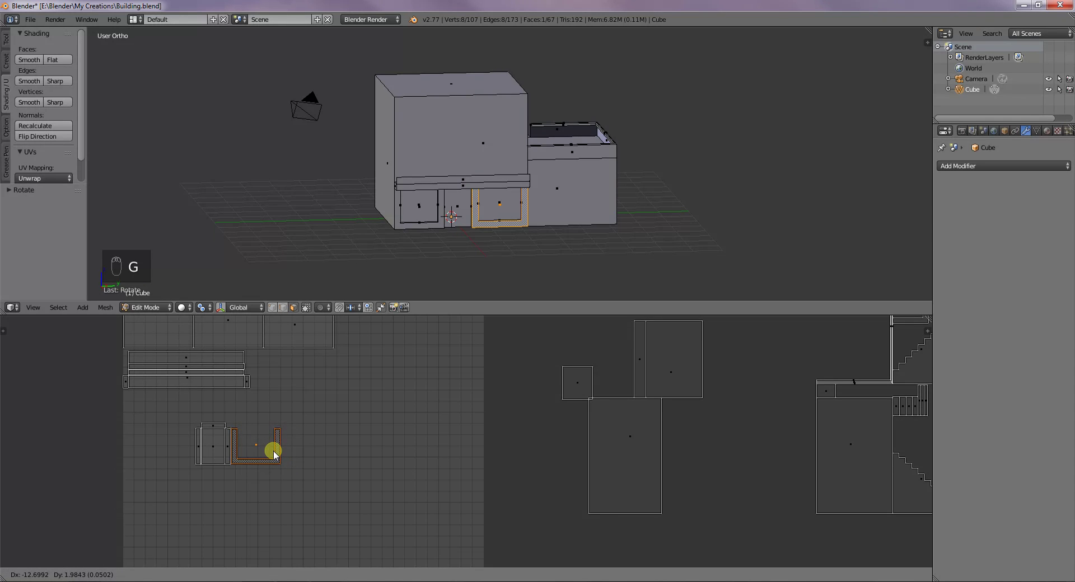
{"action": "left_click", "coordinate": [242, 442]}
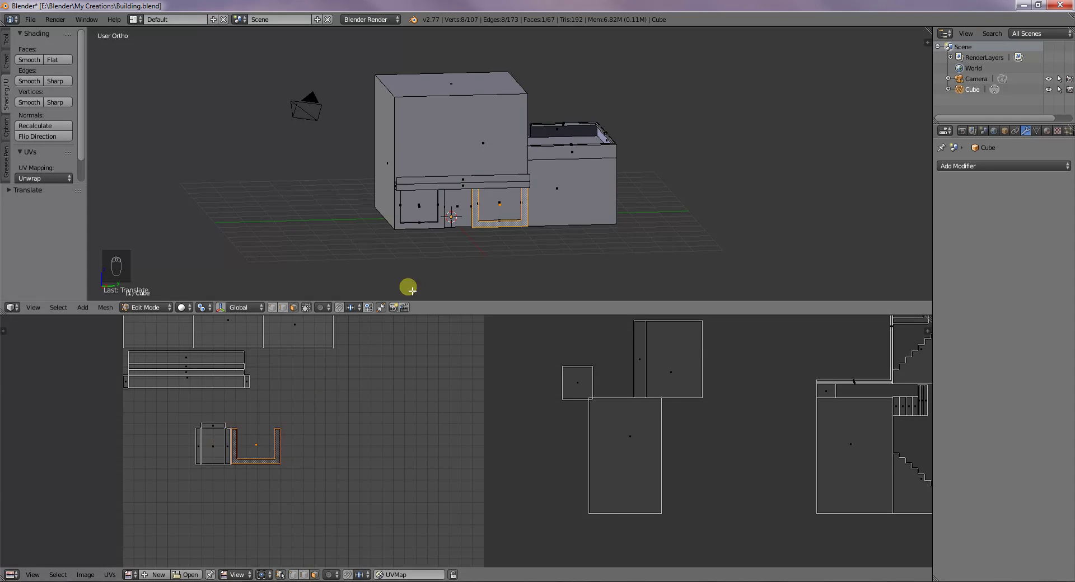
- Select the right window pane, rotate its UV island 90 degrees and move it into the grid above the window-surround island
{"action": "right_click", "coordinate": [497, 212]}
{"action": "scroll", "coordinate": [655, 455], "scroll_direction": "down", "scroll_amount": 2}
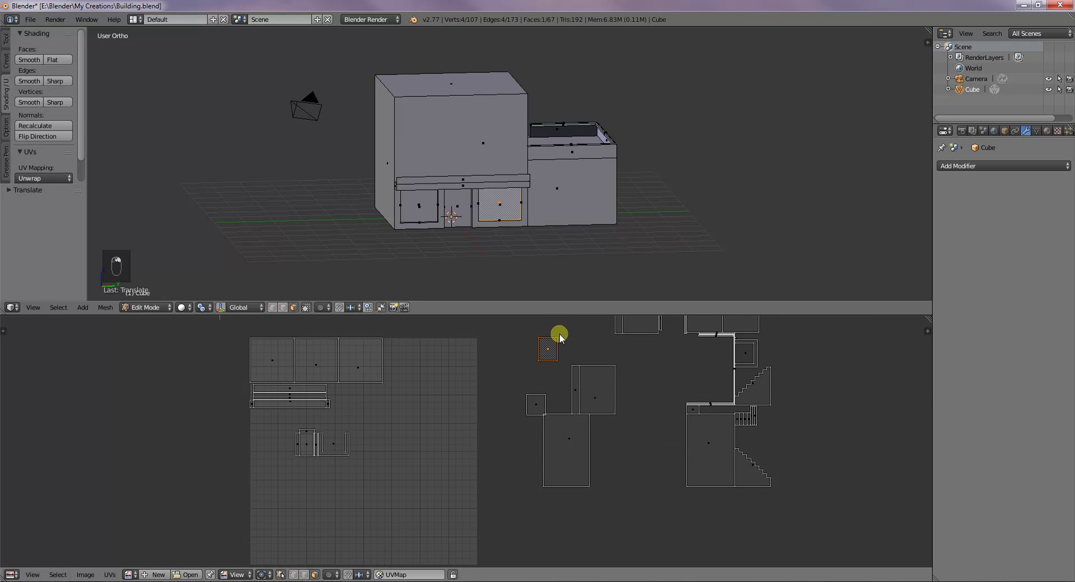
{"action": "key", "text": "r"}
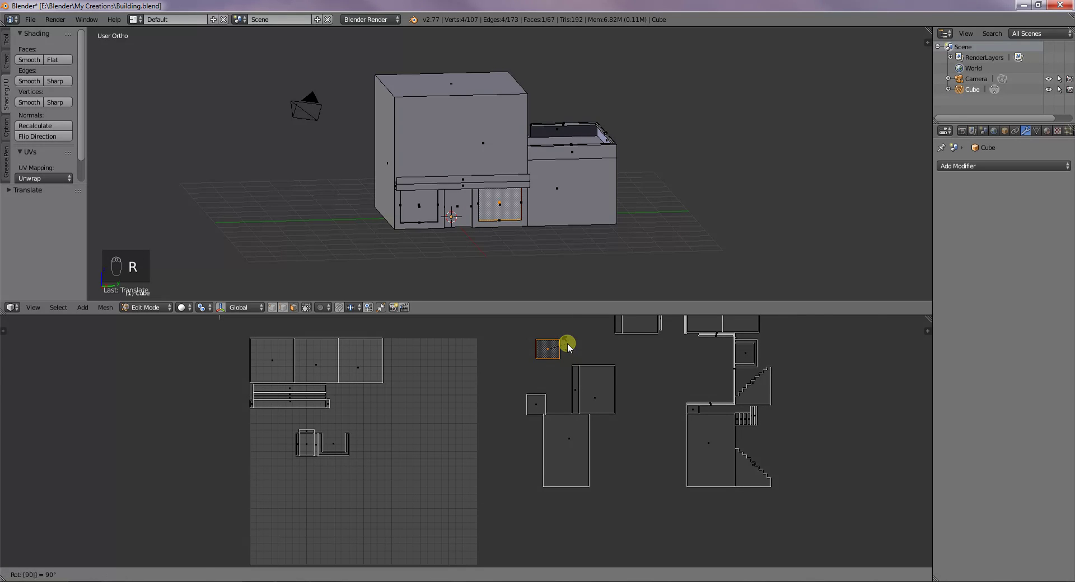
{"action": "left_click", "coordinate": [567, 343]}
{"action": "key", "text": "g"}
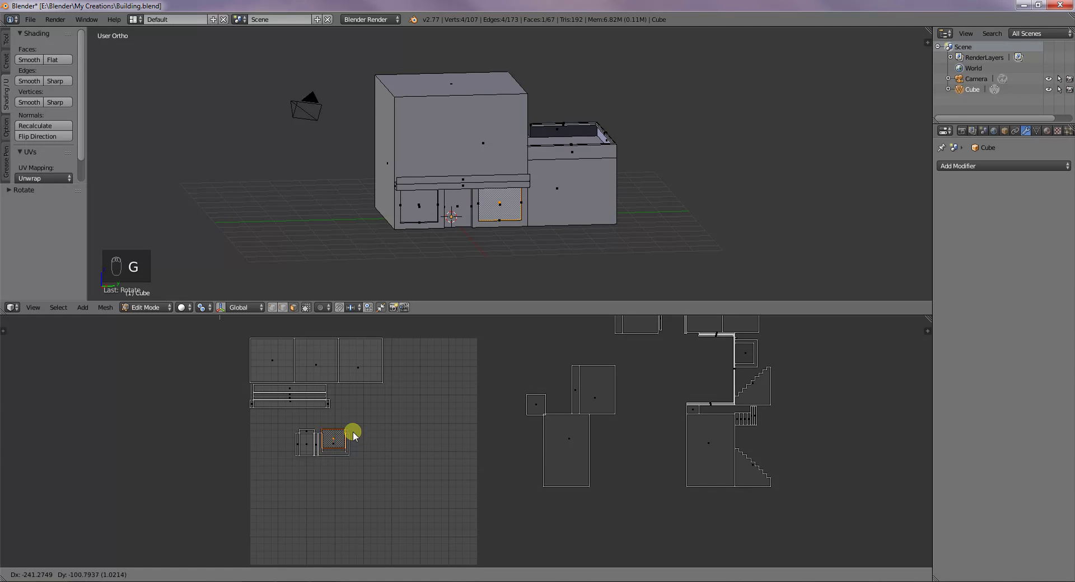
{"action": "left_click", "coordinate": [376, 411]}
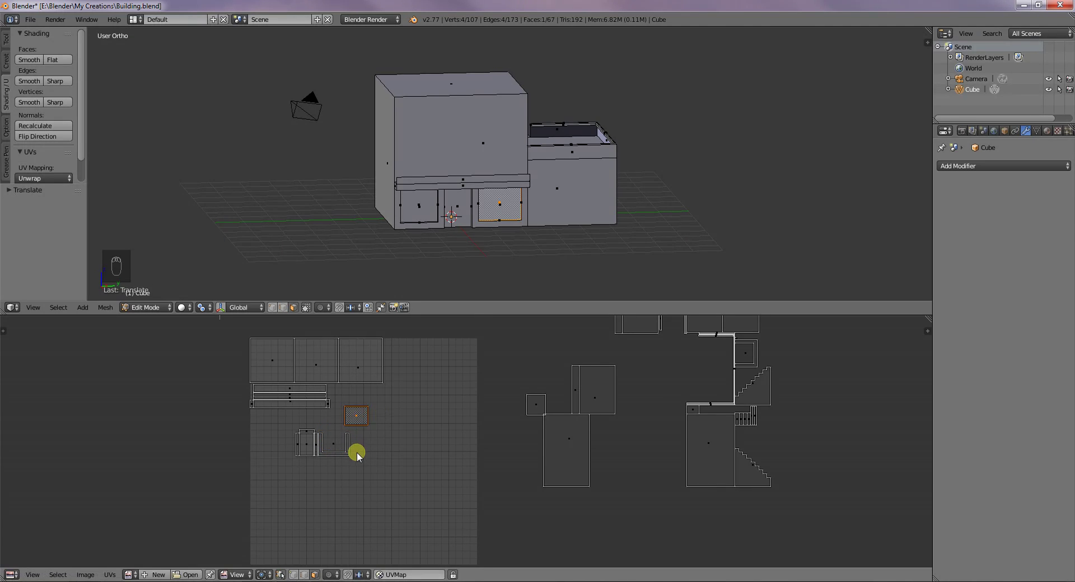
{"action": "scroll", "coordinate": [356, 451], "scroll_direction": "up", "scroll_amount": 2}
{"action": "middle_click_drag", "start_coordinate": [327, 457], "coordinate": [459, 459]}
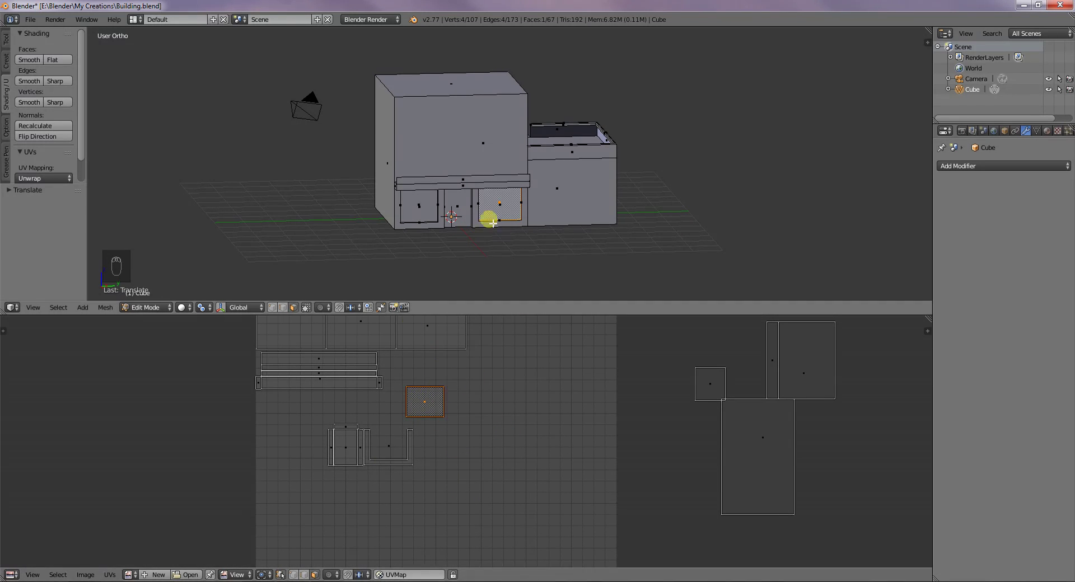
- Select the front wall face around the left window, rotate its UV island to open upward, and place it against the door group's left side
{"action": "right_click", "coordinate": [424, 209]}
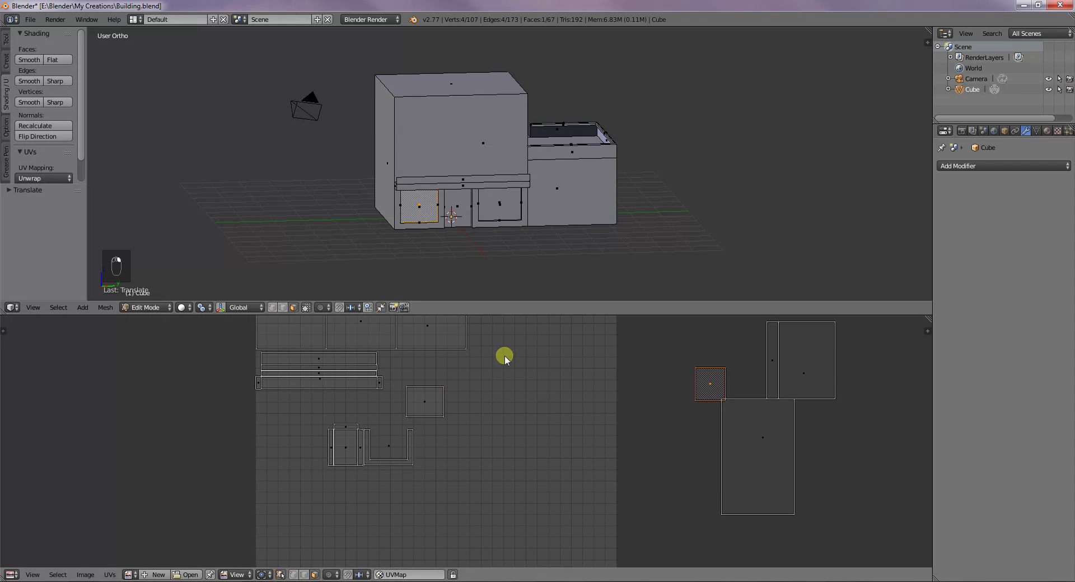
{"action": "scroll", "coordinate": [585, 399], "scroll_direction": "down", "scroll_amount": 1}
{"action": "right_click", "coordinate": [439, 227]}
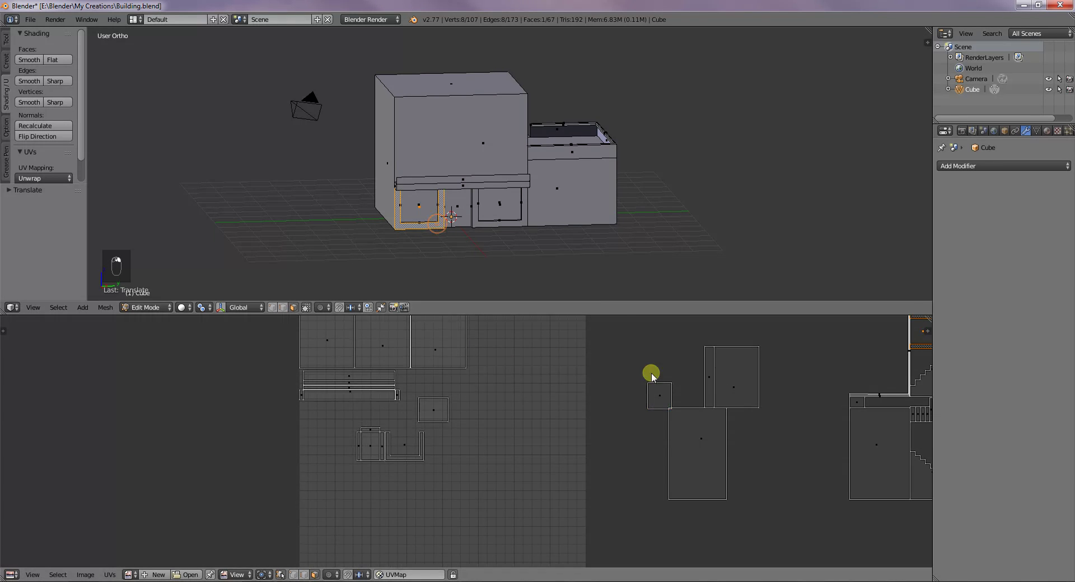
{"action": "scroll", "coordinate": [683, 374], "scroll_direction": "down", "scroll_amount": 2}
{"action": "key", "text": "r"}
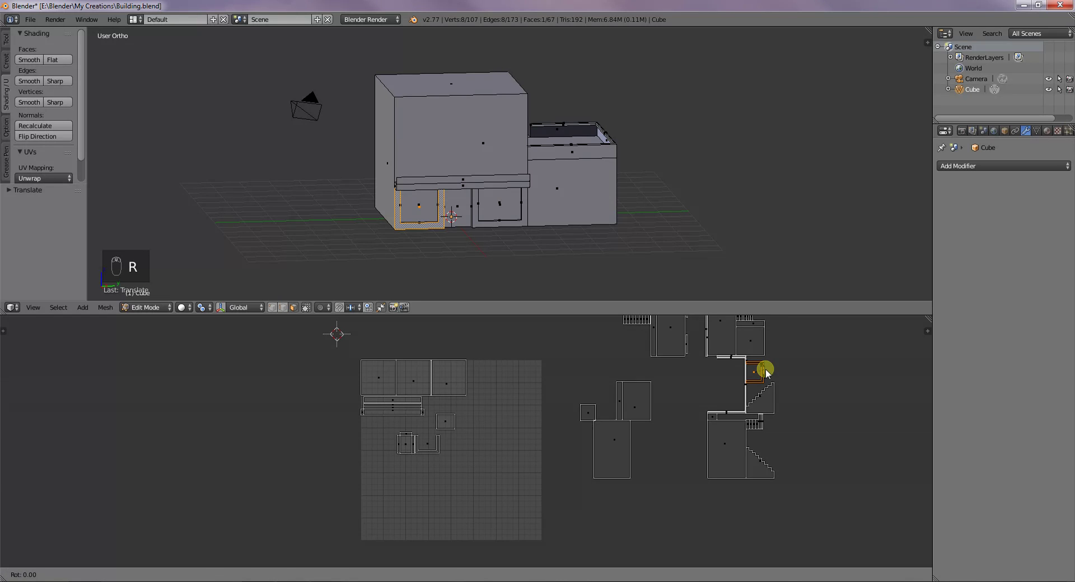
{"action": "left_click", "coordinate": [765, 374]}
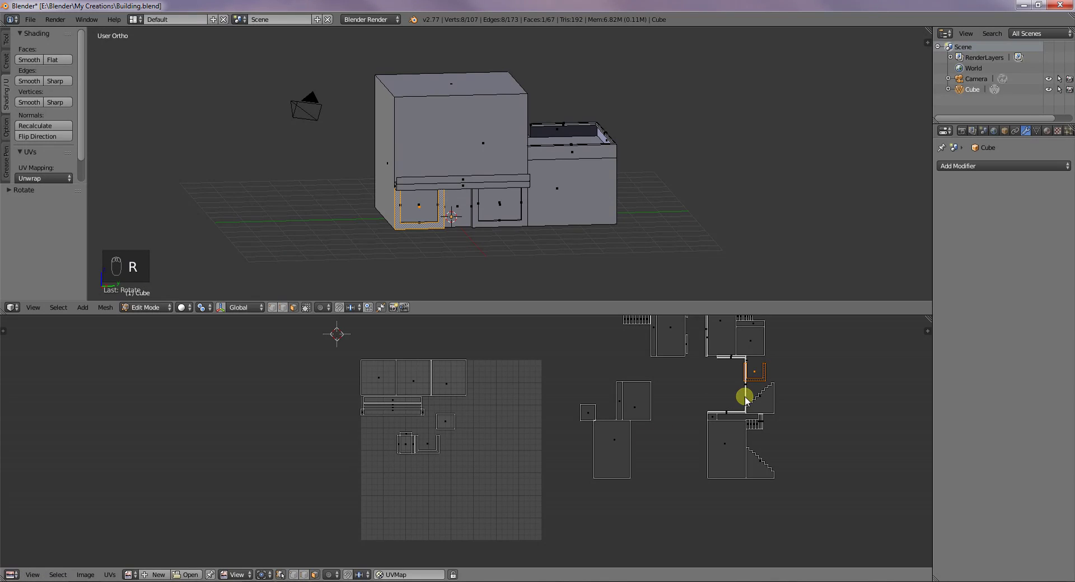
{"action": "key", "text": "g"}
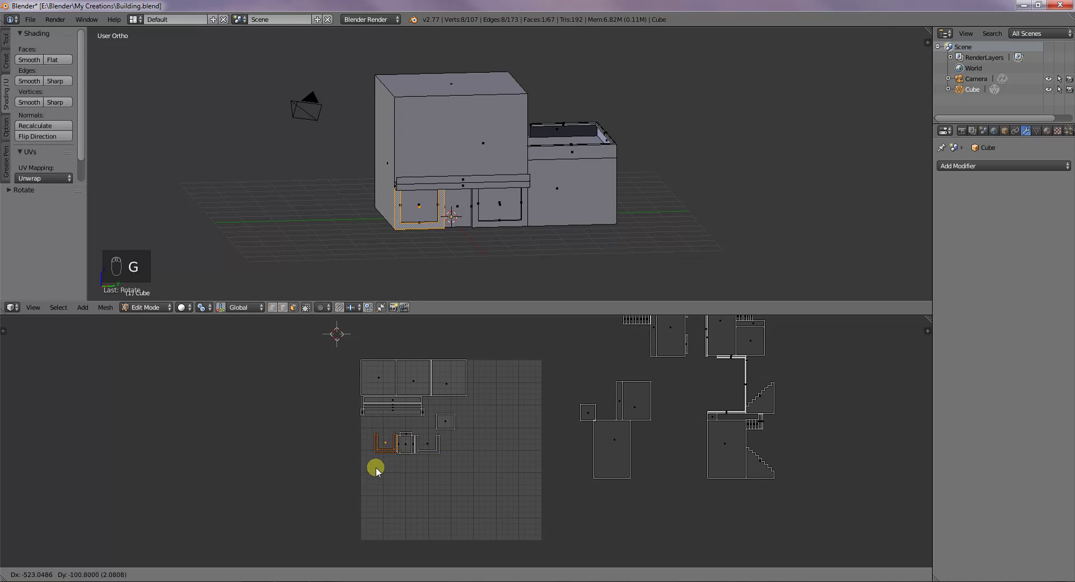
{"action": "left_click", "coordinate": [376, 470]}
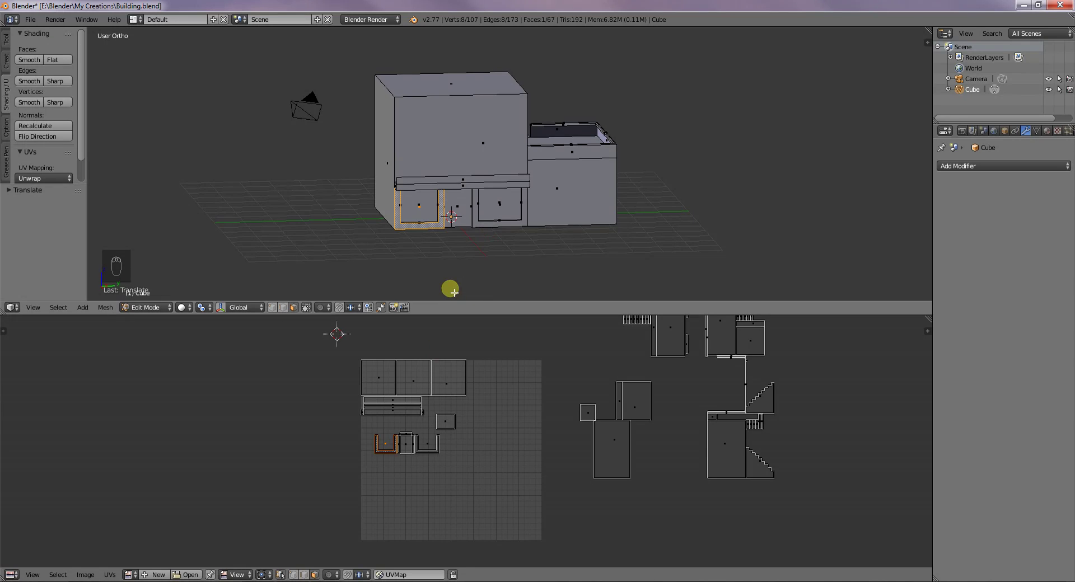
- Select the left window pane, rotate its UV island and move it into the grid above the left window-surround island
{"action": "right_click", "coordinate": [427, 206]}
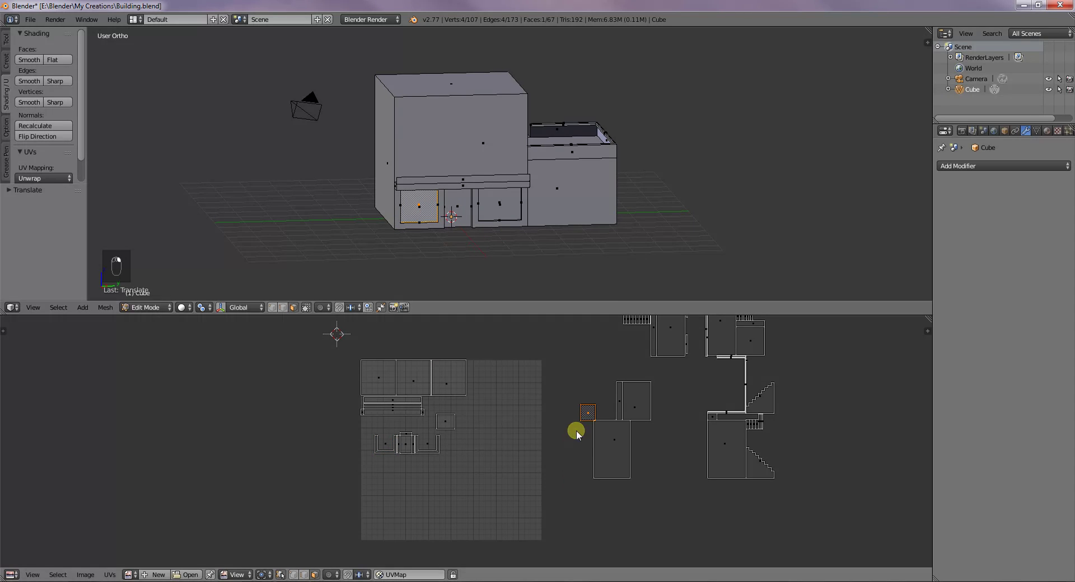
{"action": "key", "text": "g"}
{"action": "left_click", "coordinate": [508, 424]}
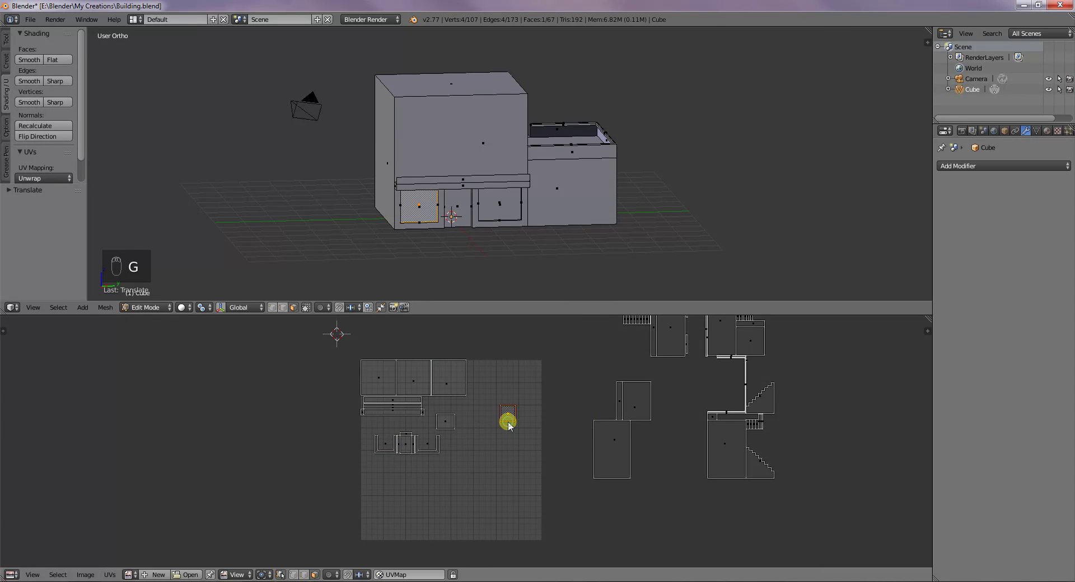
{"action": "key", "text": "r"}
{"action": "left_click", "coordinate": [508, 422]}
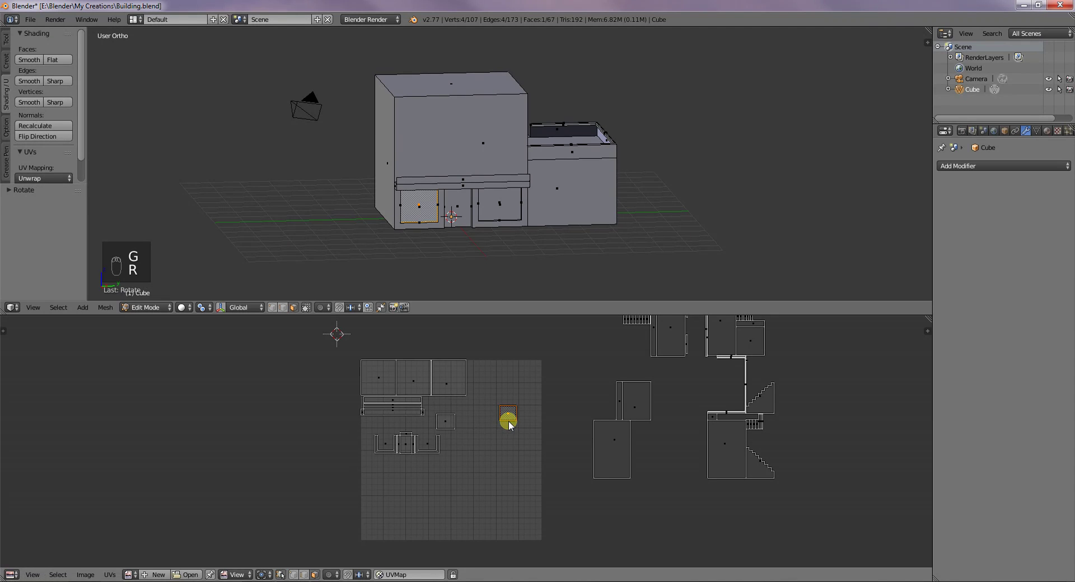
{"action": "key", "text": "g"}
{"action": "left_click", "coordinate": [388, 434]}
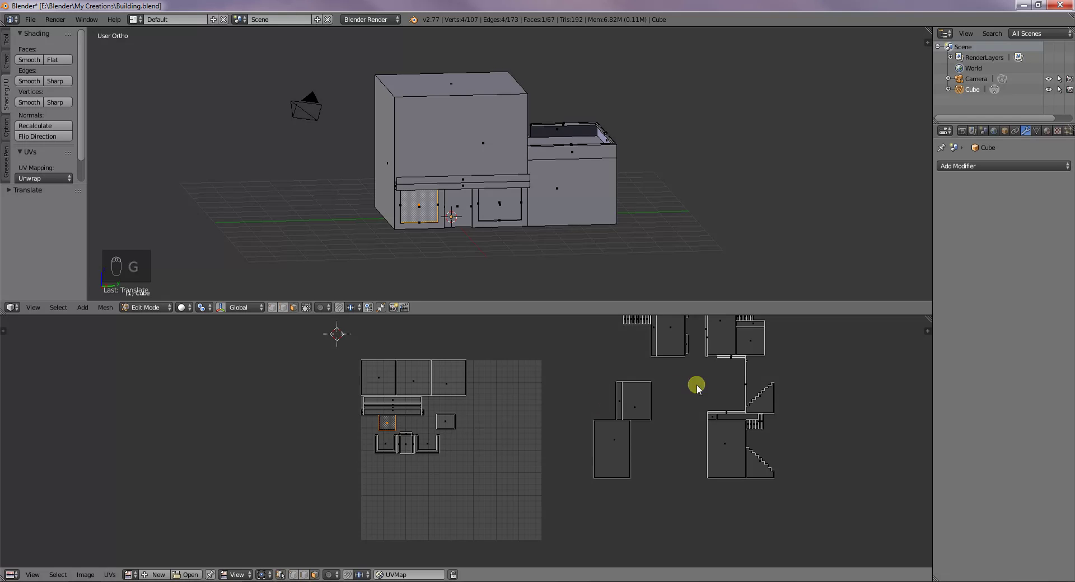
- Move the left window-surround UV island down below the door group and scale it up
{"action": "middle_click_drag", "start_coordinate": [473, 223], "coordinate": [519, 227]}
{"action": "scroll", "coordinate": [519, 228], "scroll_direction": "up", "scroll_amount": 2}
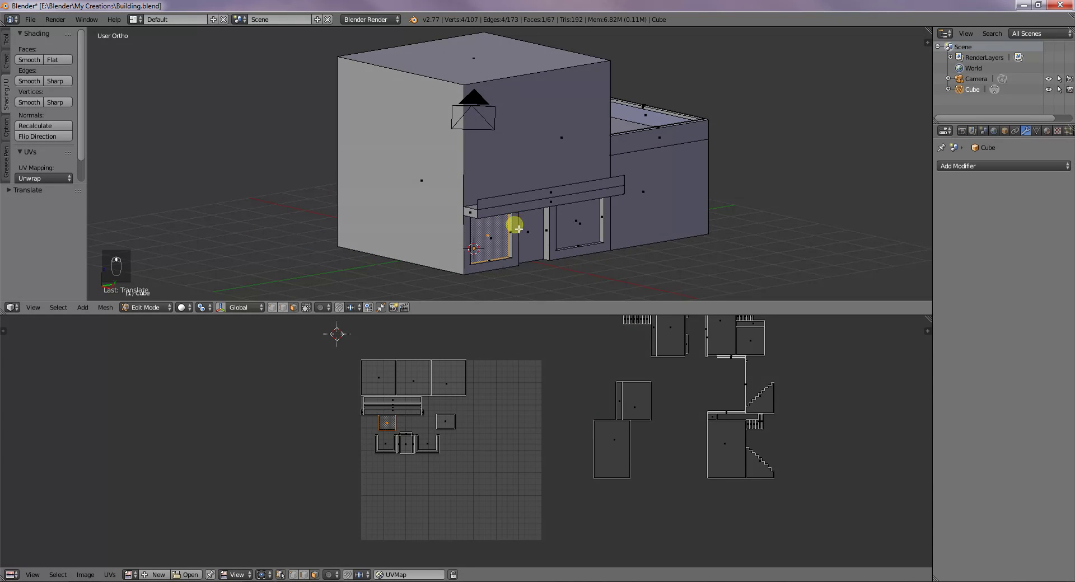
{"action": "right_click", "coordinate": [509, 234]}
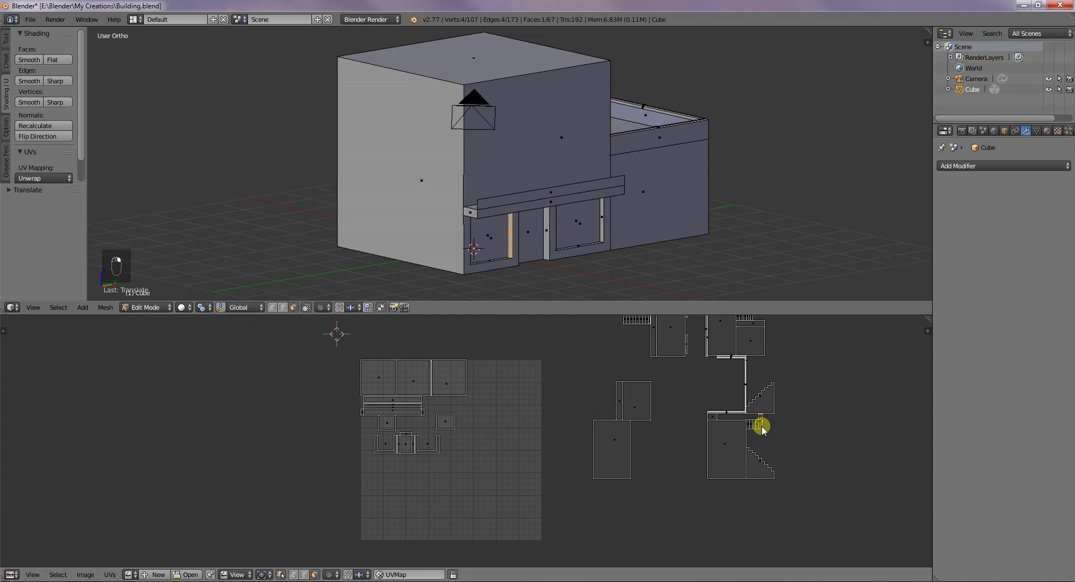
{"action": "right_click", "coordinate": [385, 458]}
{"action": "key", "text": "g"}
{"action": "left_click", "coordinate": [387, 485]}
{"action": "key", "text": "r"}
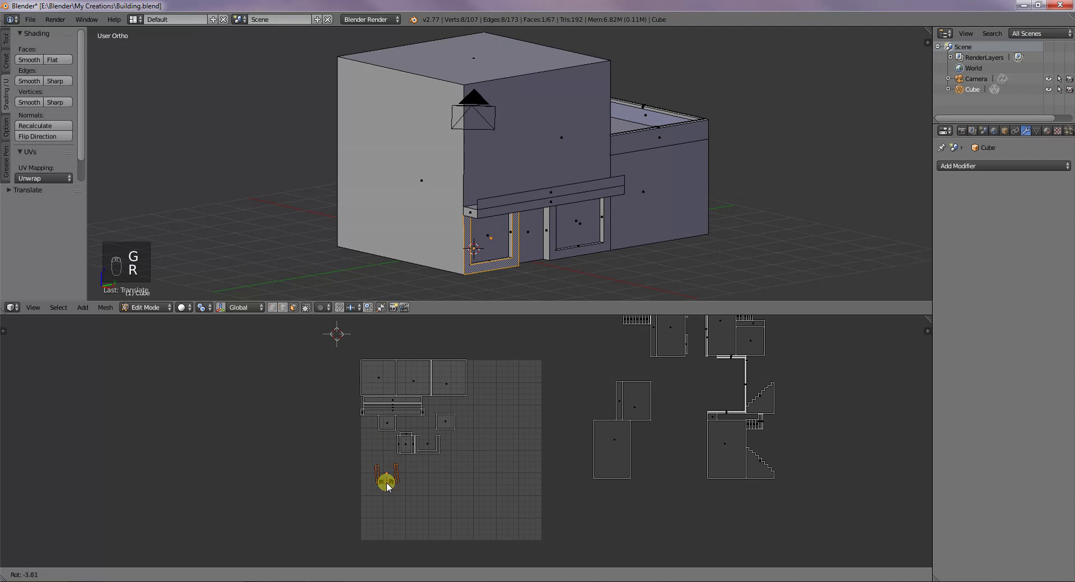
{"action": "left_click", "coordinate": [388, 487]}
{"action": "key", "text": "s"}
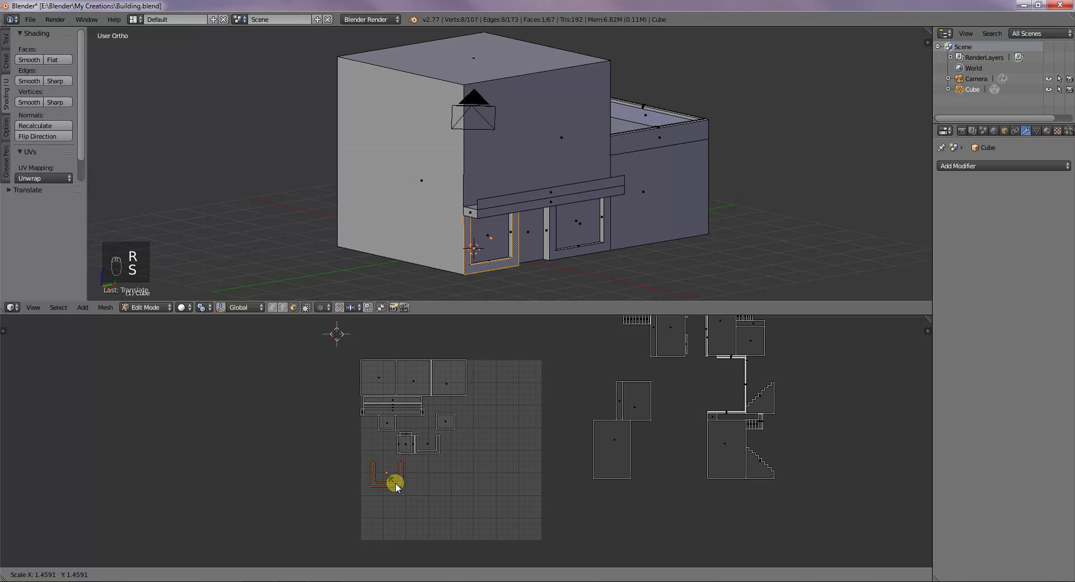
{"action": "left_click", "coordinate": [398, 482]}
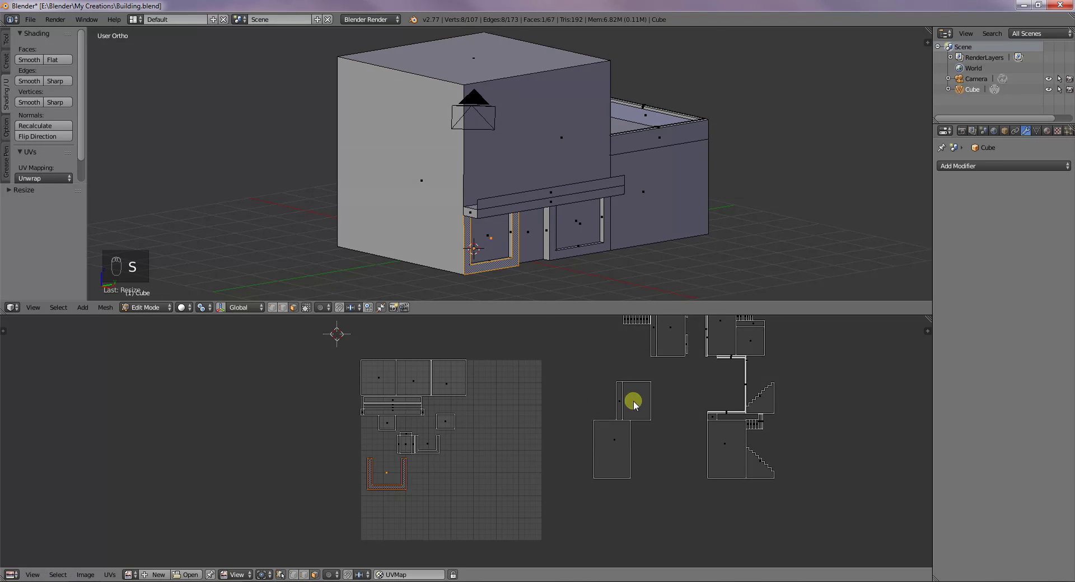
- Select the left window's inner side face beside the door, and move its UV island into the enlarged surround island, scaling it up
{"action": "right_click", "coordinate": [512, 240]}
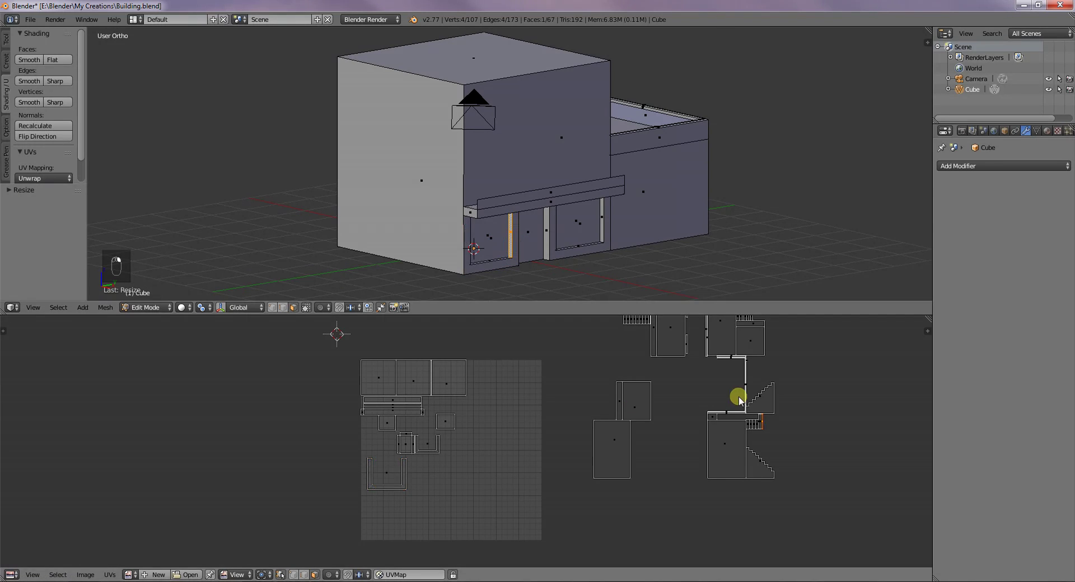
{"action": "key", "text": "g"}
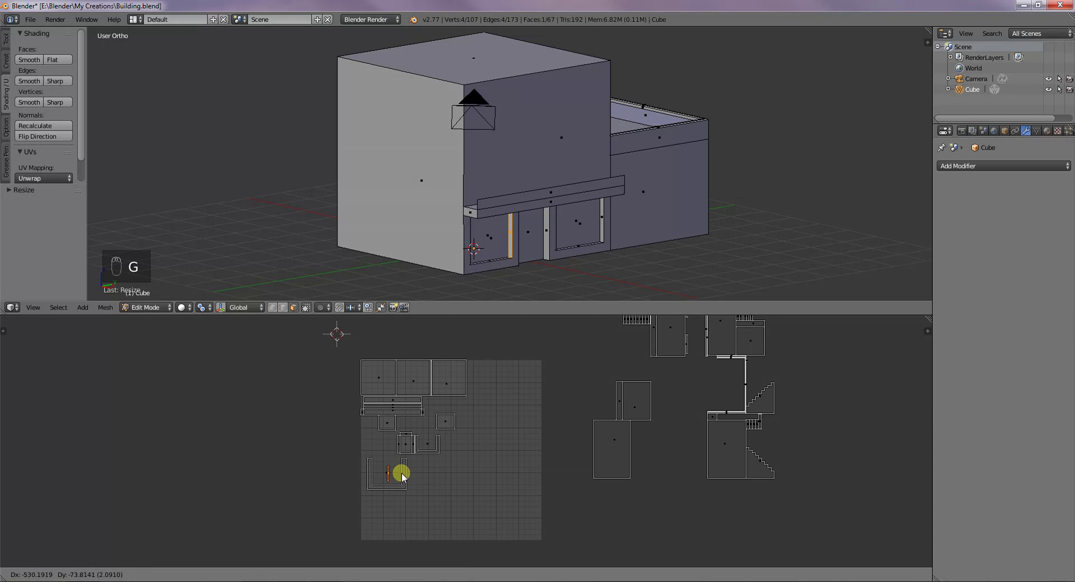
{"action": "left_click", "coordinate": [412, 473]}
{"action": "key", "text": "s"}
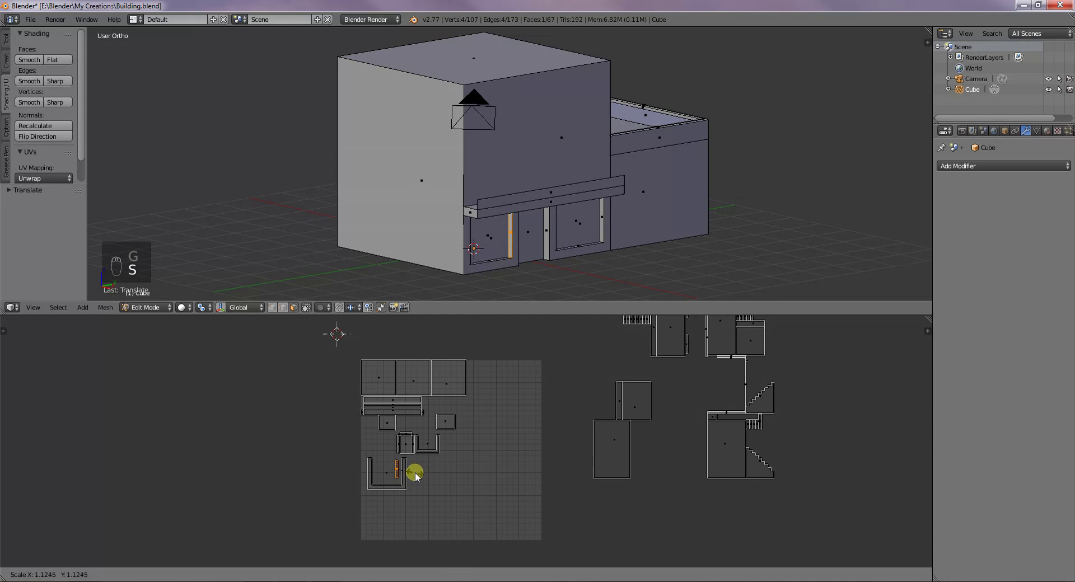
{"action": "left_click", "coordinate": [413, 471]}
{"action": "key", "text": "g"}
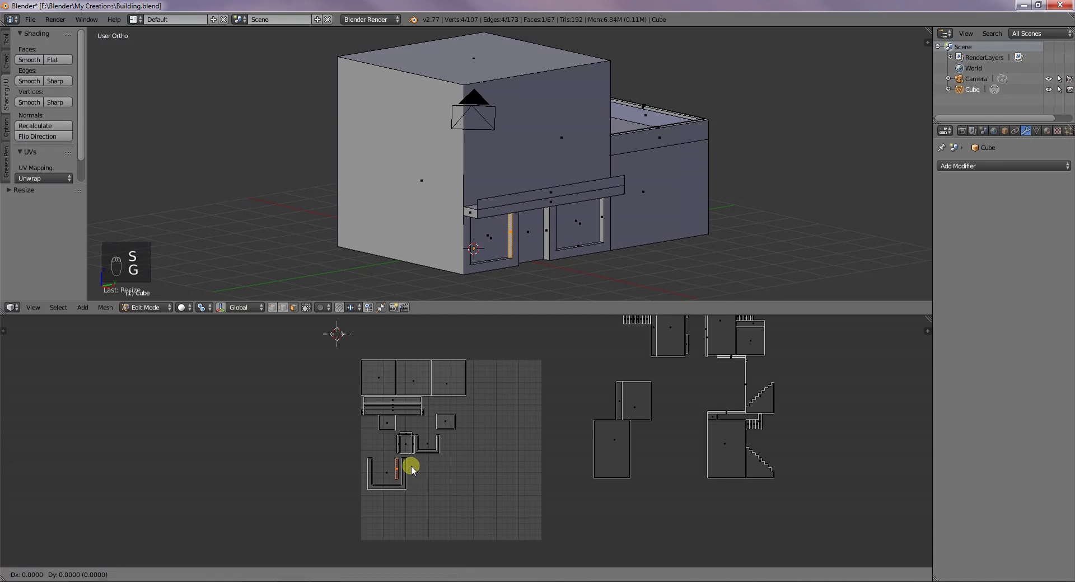
{"action": "left_click", "coordinate": [412, 467]}
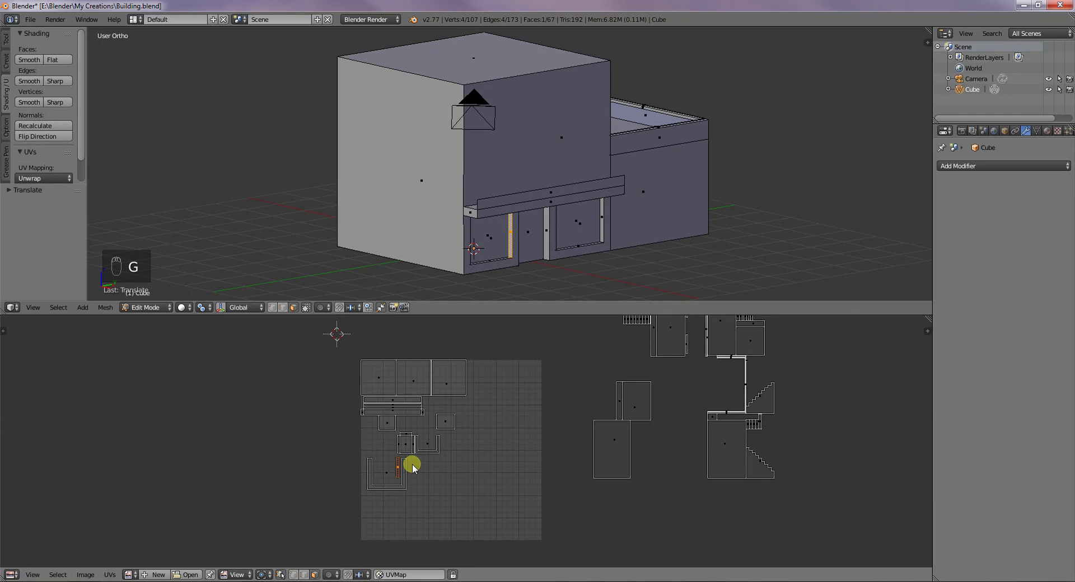
- Resize the inner side strip and fit it against the right inner edge of the enlarged window-surround island
{"action": "key", "text": "s"}
{"action": "left_click", "coordinate": [415, 468]}
{"action": "key", "text": "g"}
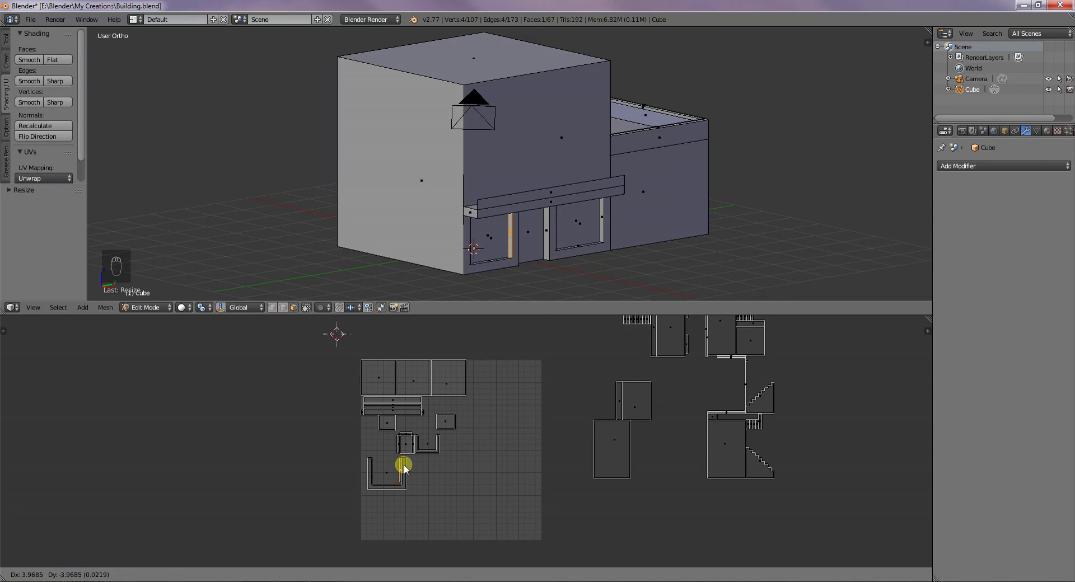
{"action": "left_click", "coordinate": [405, 465]}
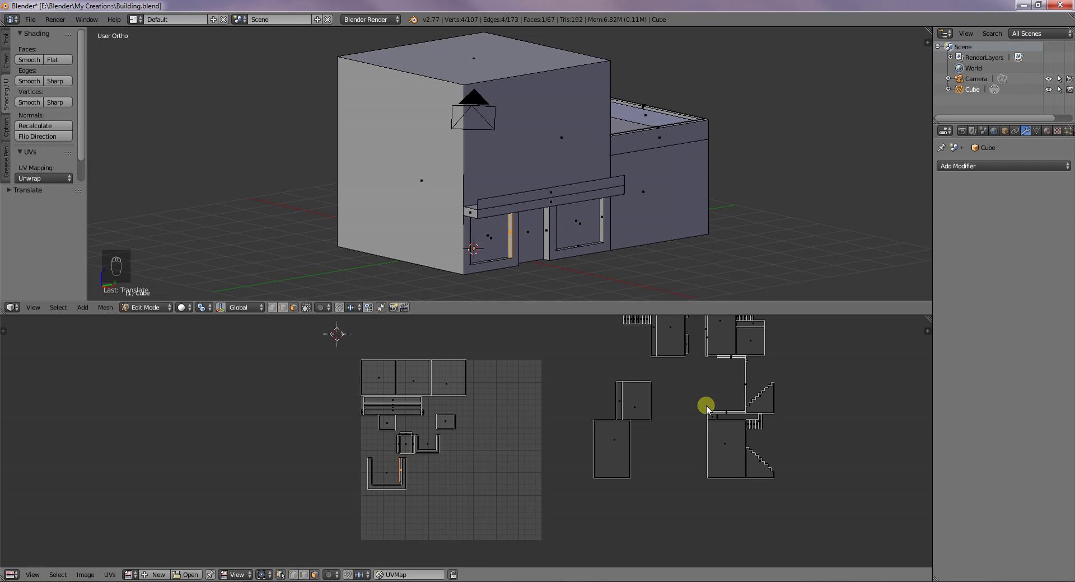
- Select the left window's bottom ledge face, move its UV island into the grid and rotate it by 90 degrees
{"action": "right_click", "coordinate": [497, 263]}
{"action": "scroll", "coordinate": [618, 390], "scroll_direction": "down", "scroll_amount": 2}
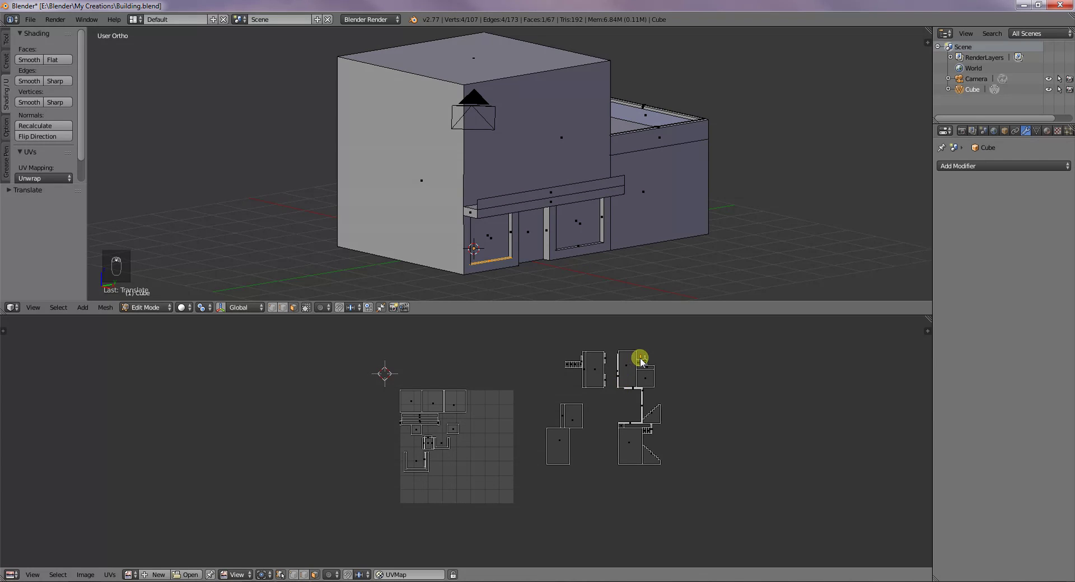
{"action": "key", "text": "g"}
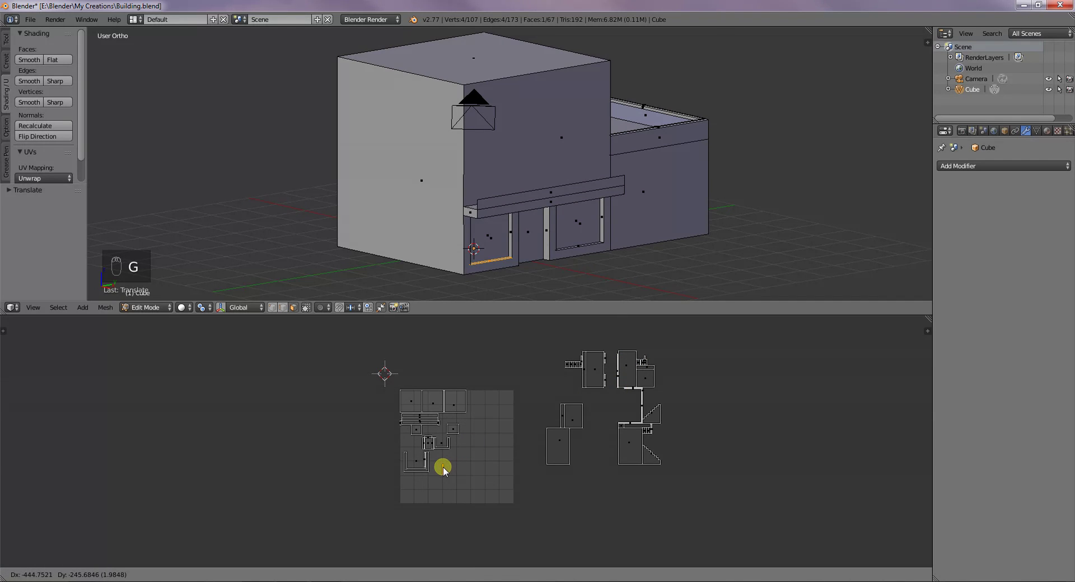
{"action": "left_click", "coordinate": [443, 467]}
{"action": "type", "text": "r90"}
{"action": "left_click", "coordinate": [462, 476]}
- Scale up the ledge UV island and move it onto the lower inner edge of the enlarged window-surround island
{"action": "key", "text": "s"}
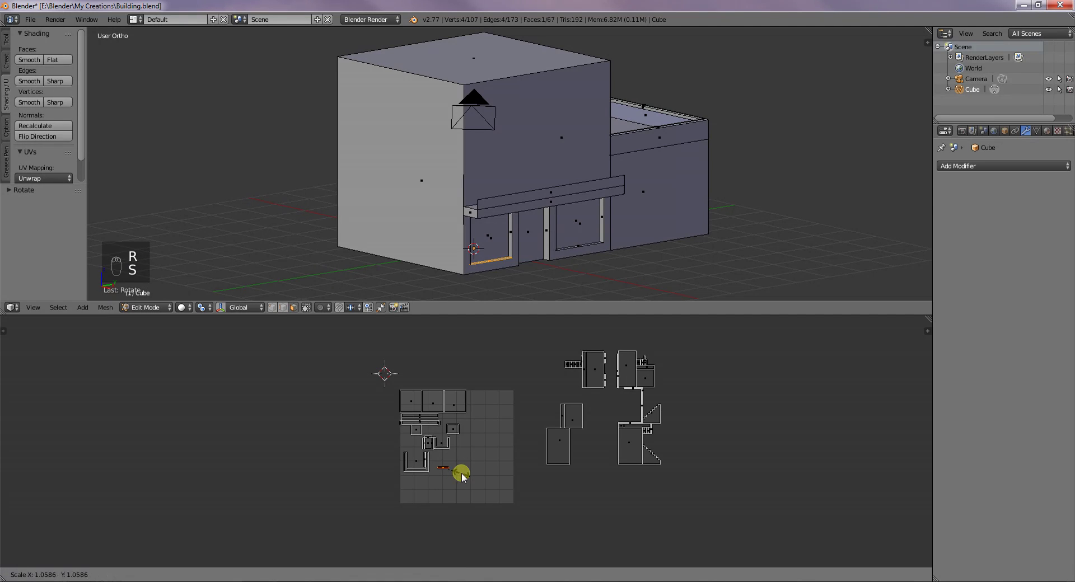
{"action": "left_click", "coordinate": [474, 477]}
{"action": "key", "text": "g"}
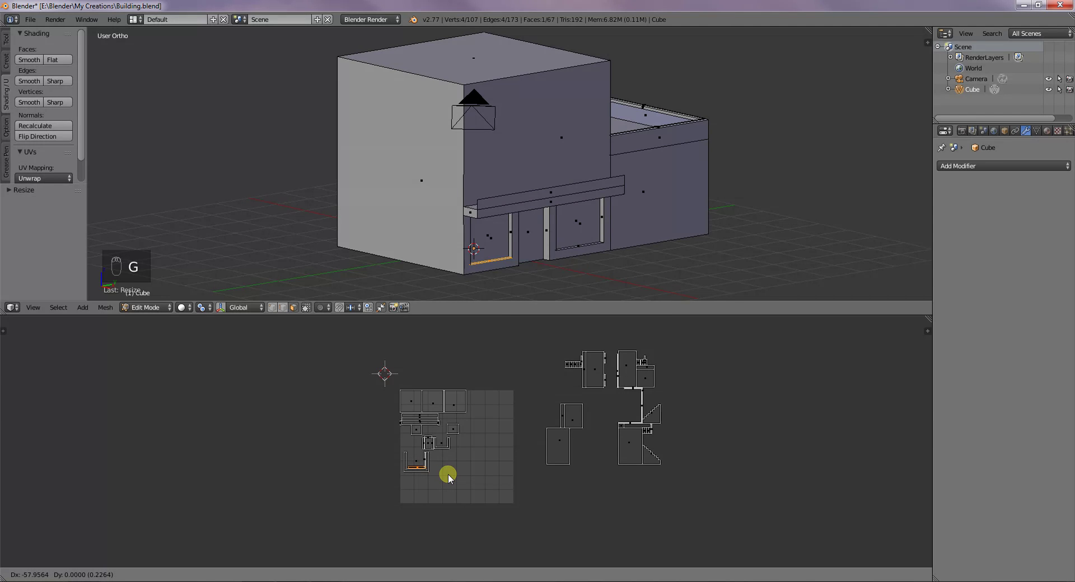
{"action": "left_click", "coordinate": [448, 477]}
- Fine-tune the ledge strip's scale and position so it spans the lower inner edge of the window-surround island
{"action": "scroll", "coordinate": [446, 470], "scroll_direction": "up", "scroll_amount": 8}
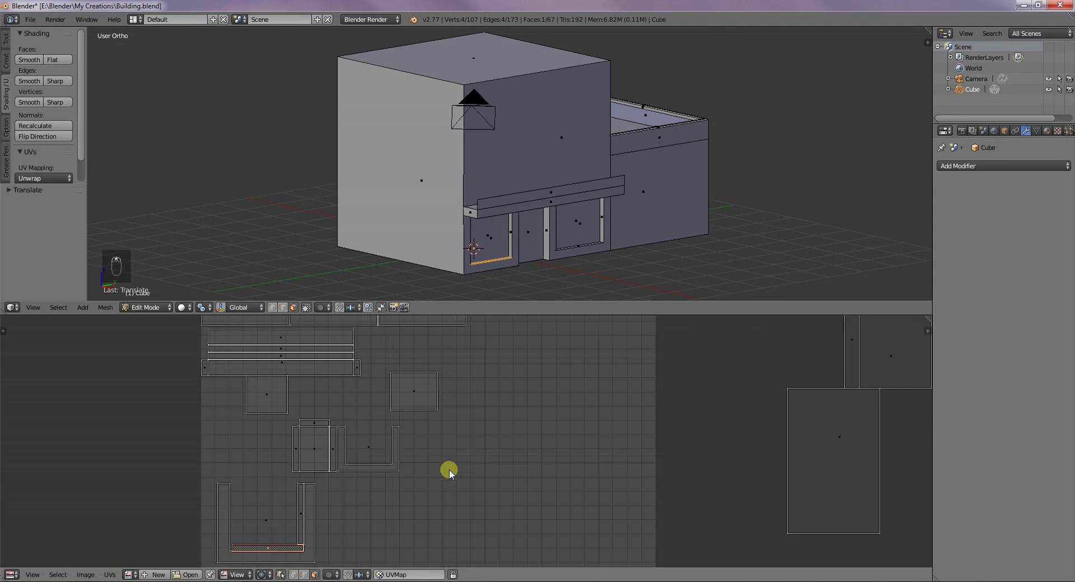
{"action": "middle_click_drag", "start_coordinate": [440, 487], "coordinate": [589, 410]}
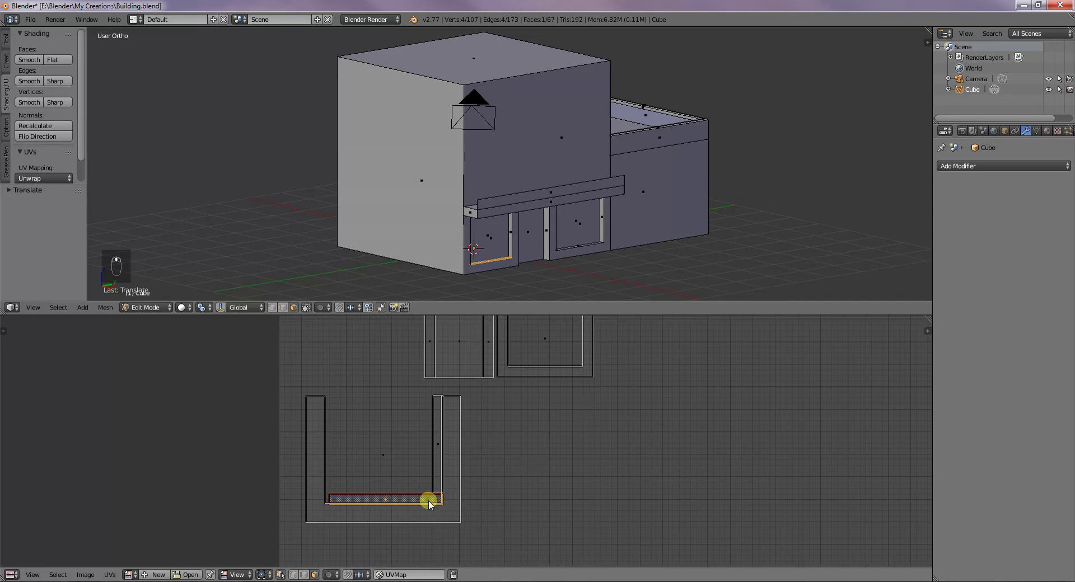
{"action": "key", "text": "g"}
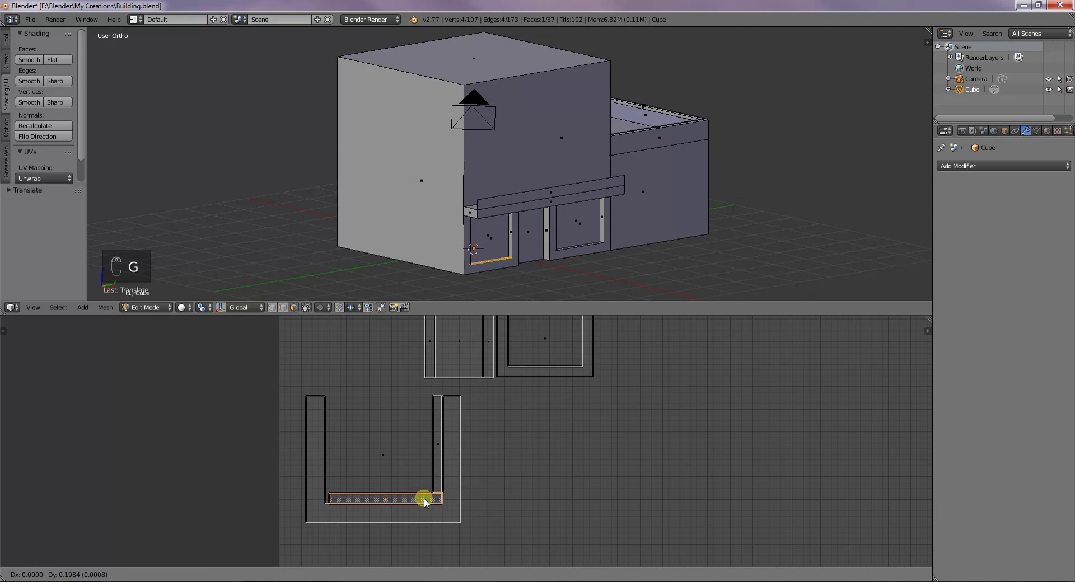
{"action": "left_click", "coordinate": [425, 499]}
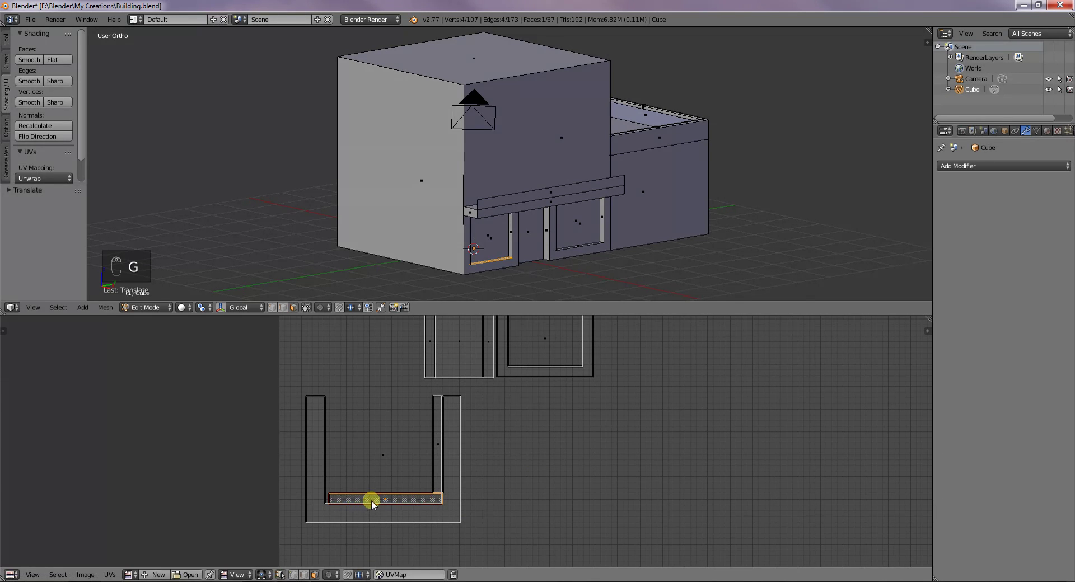
{"action": "key", "text": "s"}
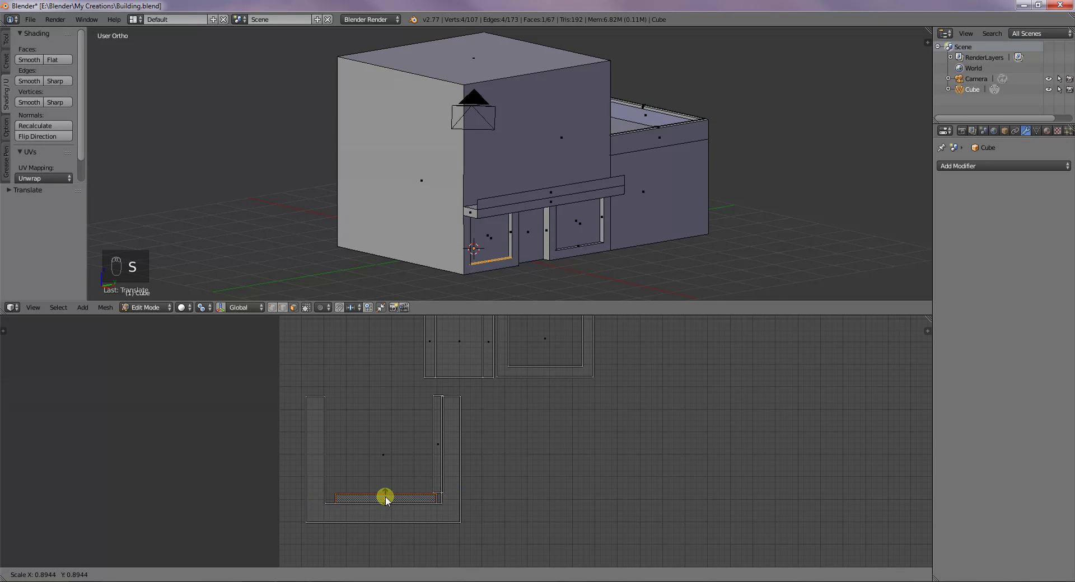
{"action": "left_click", "coordinate": [405, 498]}
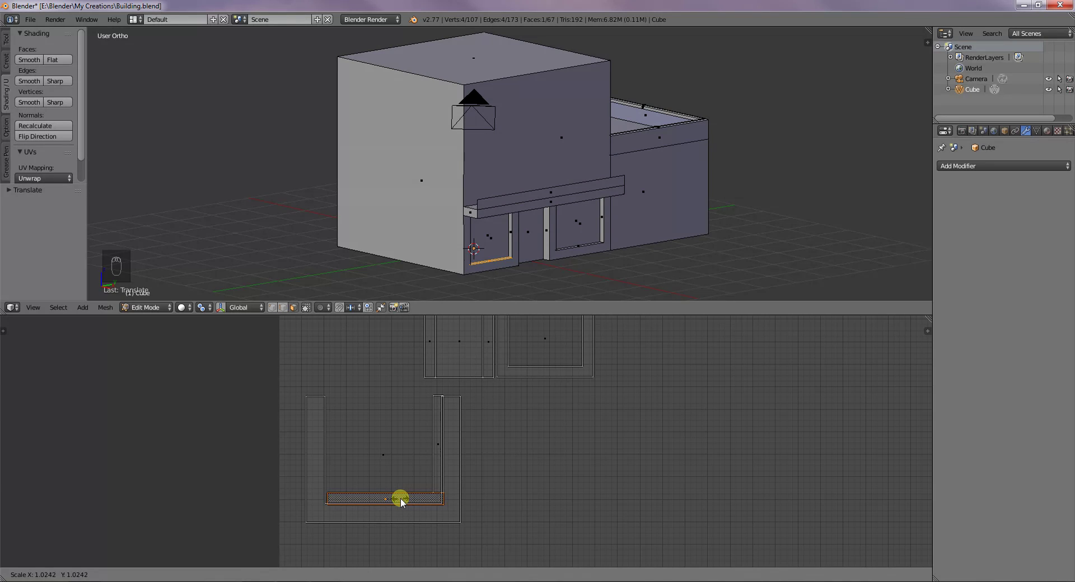
{"action": "left_click", "coordinate": [401, 498]}
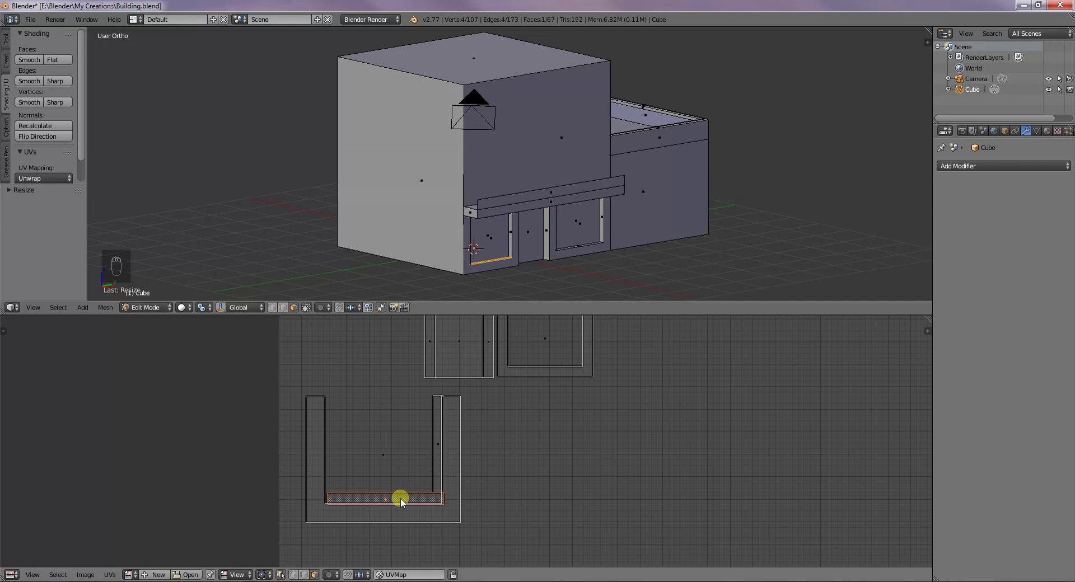
{"action": "key", "text": "g"}
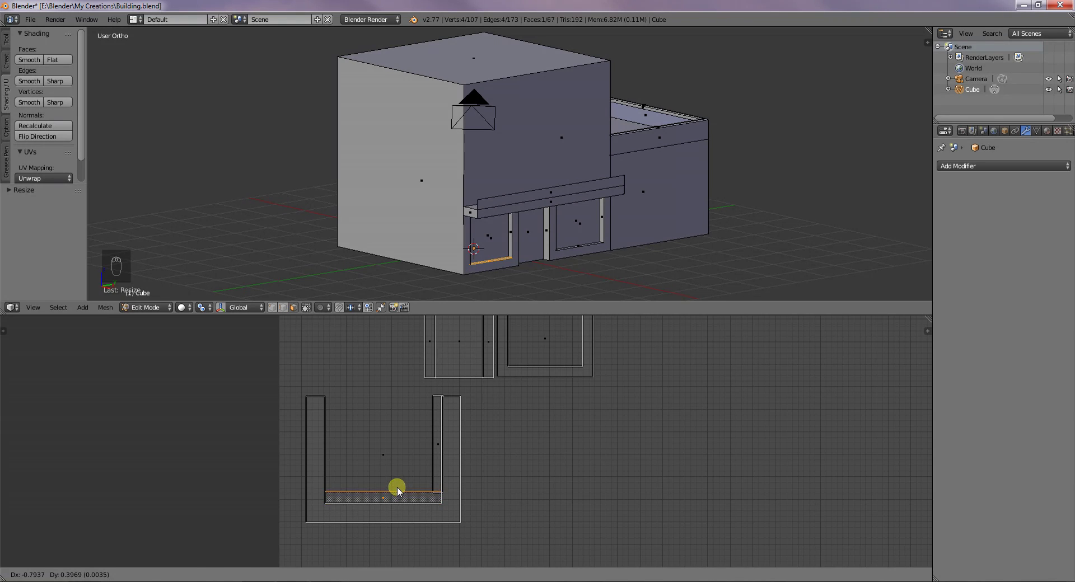
{"action": "left_click", "coordinate": [397, 491]}
- Scale down the right inner side strip slightly and move it flush against the window-surround island's right inner edge
{"action": "right_click", "coordinate": [437, 477]}
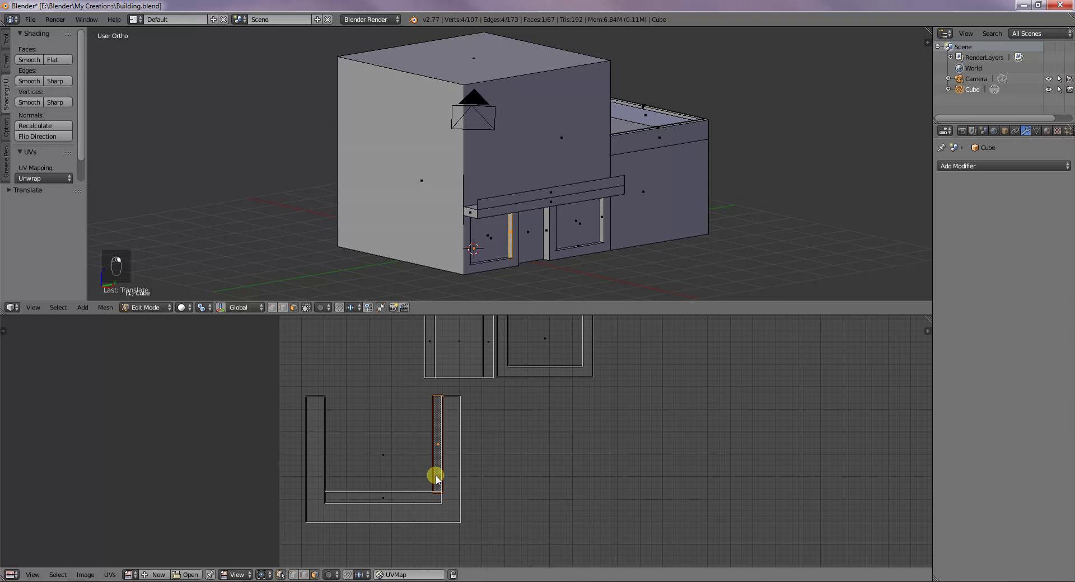
{"action": "key", "text": "s"}
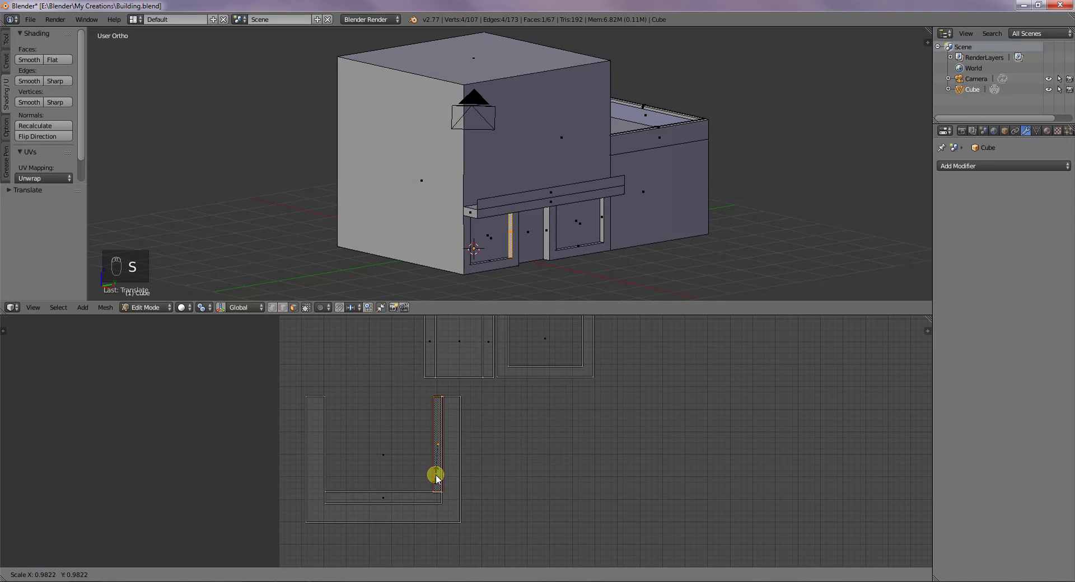
{"action": "left_click", "coordinate": [437, 477]}
{"action": "key", "text": "g"}
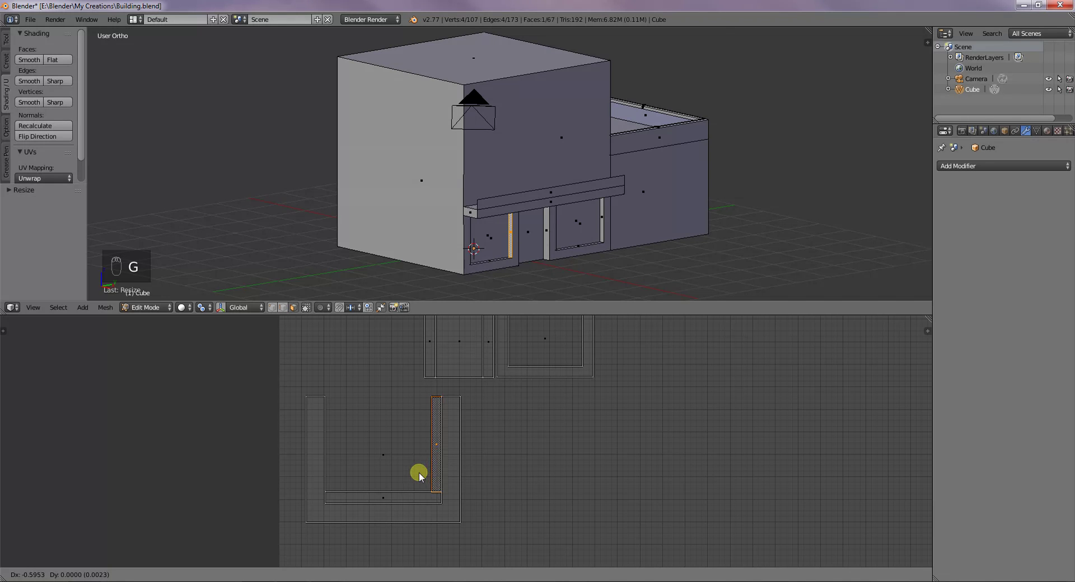
{"action": "left_click", "coordinate": [421, 471]}
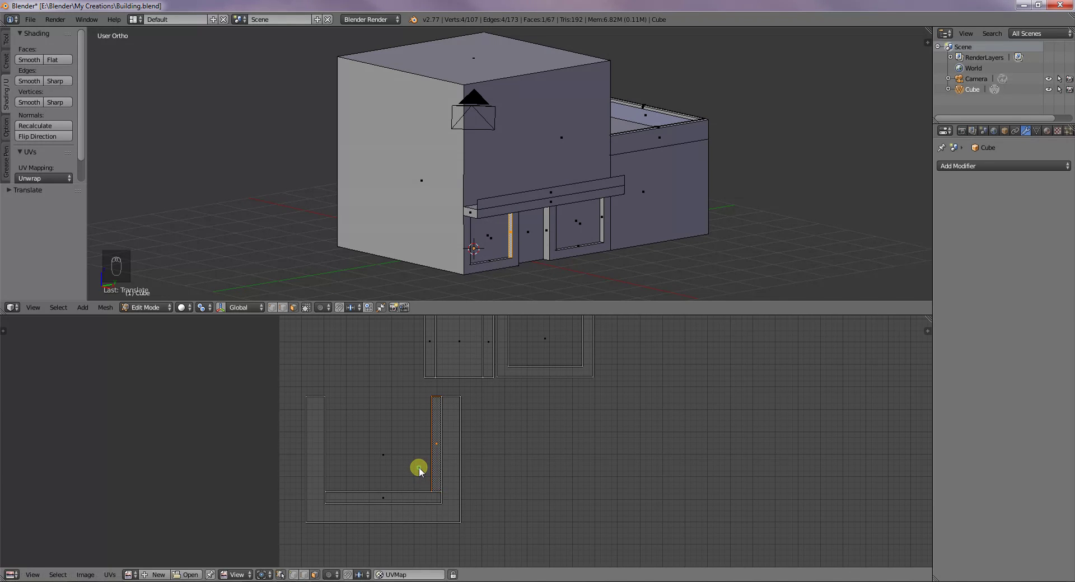
- Move the left window pane's UV island inside the enlarged window-surround island
{"action": "scroll", "coordinate": [613, 440], "scroll_direction": "down", "scroll_amount": 5}
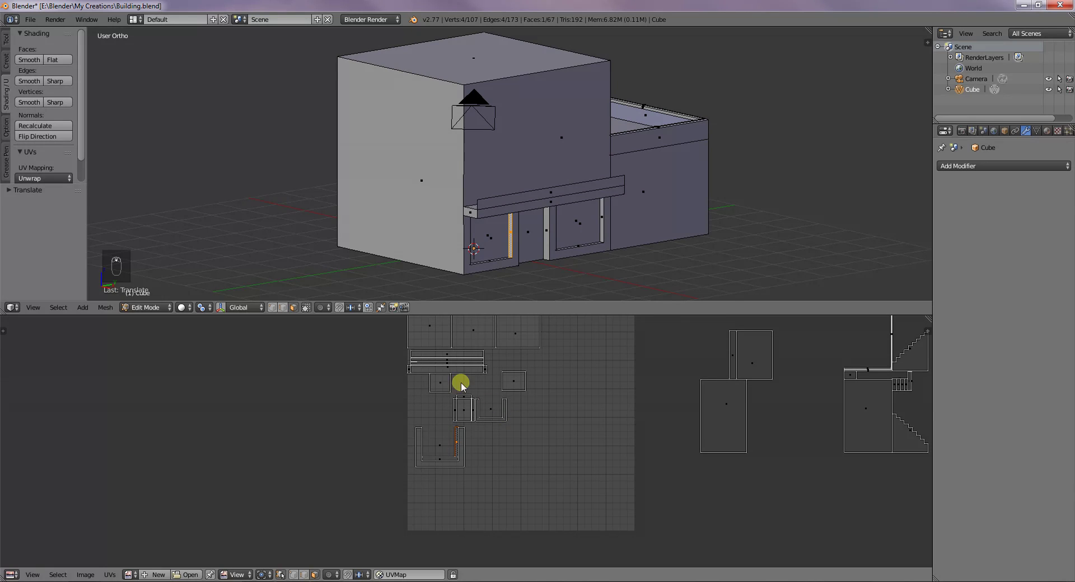
{"action": "right_click", "coordinate": [443, 383]}
{"action": "key", "text": "g"}
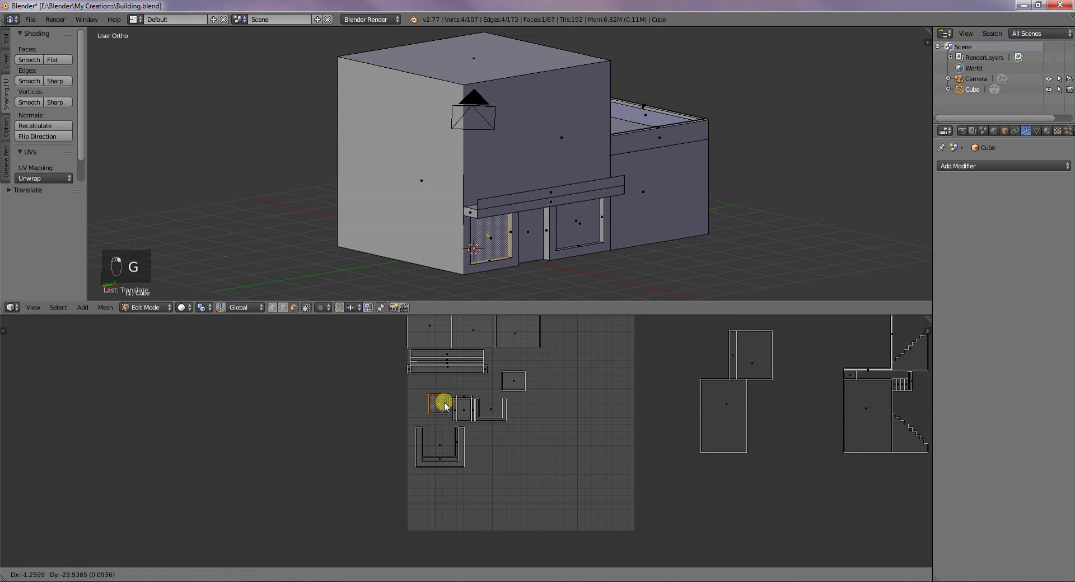
{"action": "left_click", "coordinate": [445, 441]}
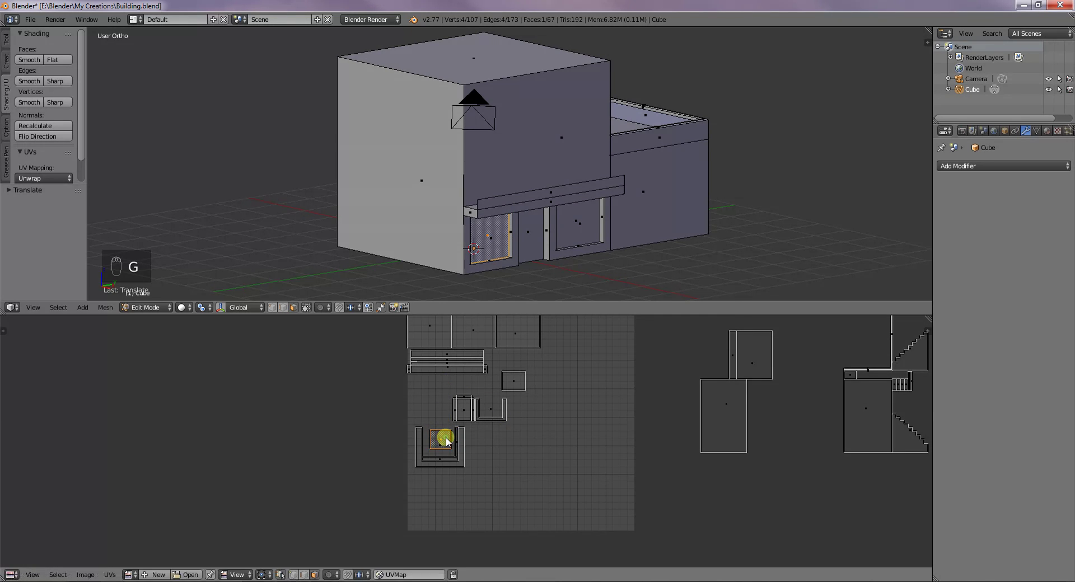
- Select the left window's remaining side recess face and move its UV island to the left inner side of the window-surround island
{"action": "scroll", "coordinate": [568, 427], "scroll_direction": "down", "scroll_amount": 1}
{"action": "middle_click_drag", "start_coordinate": [547, 254], "coordinate": [283, 210]}
{"action": "right_click", "coordinate": [278, 207]}
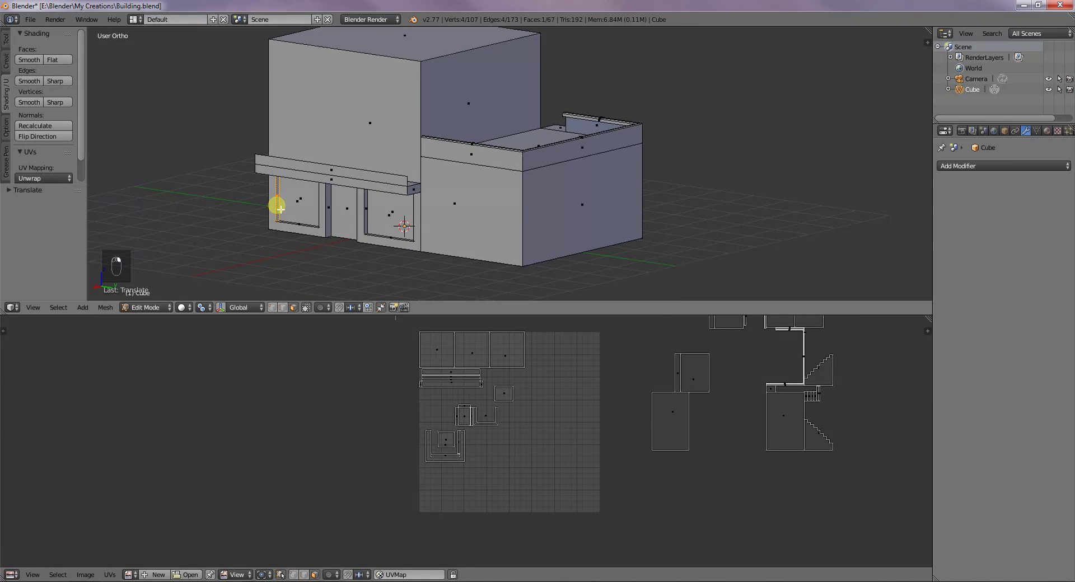
{"action": "key", "text": "g"}
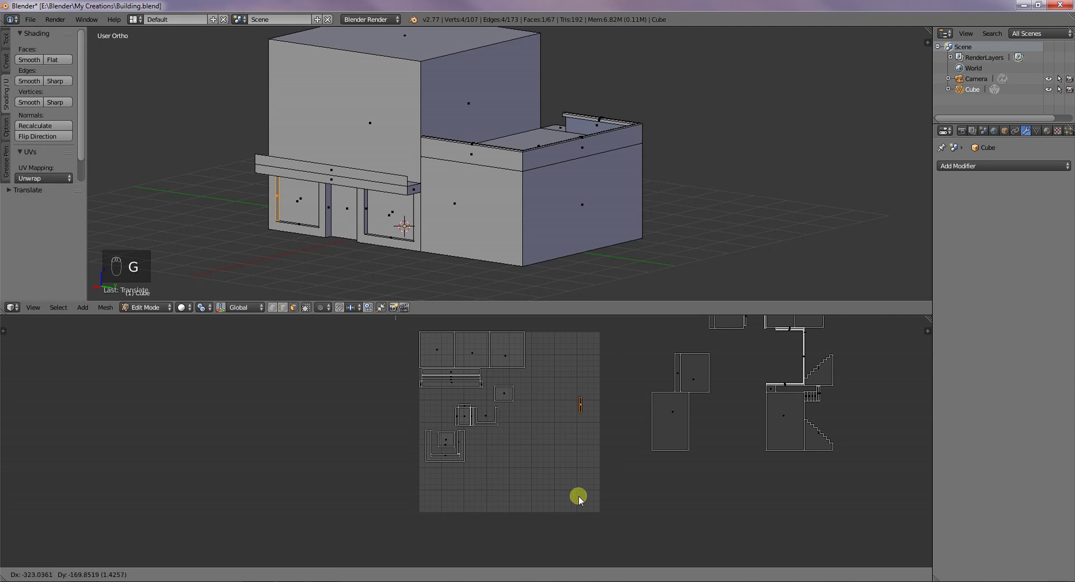
{"action": "left_click", "coordinate": [434, 528]}
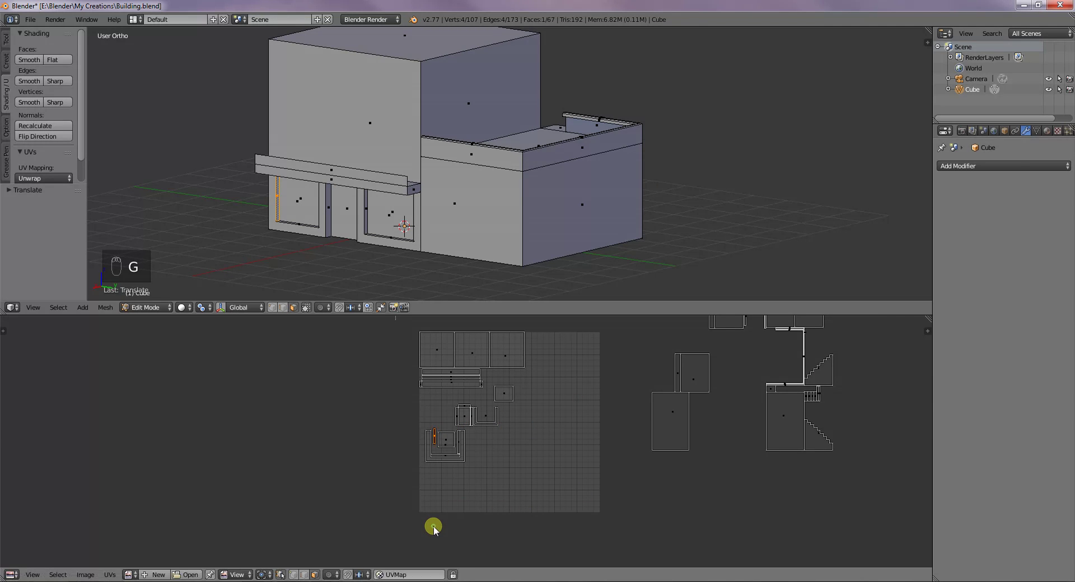
- Scale up the left side strip to roughly the height of the surround's opening and reposition it there
{"action": "key", "text": "s"}
{"action": "left_click", "coordinate": [453, 445]}
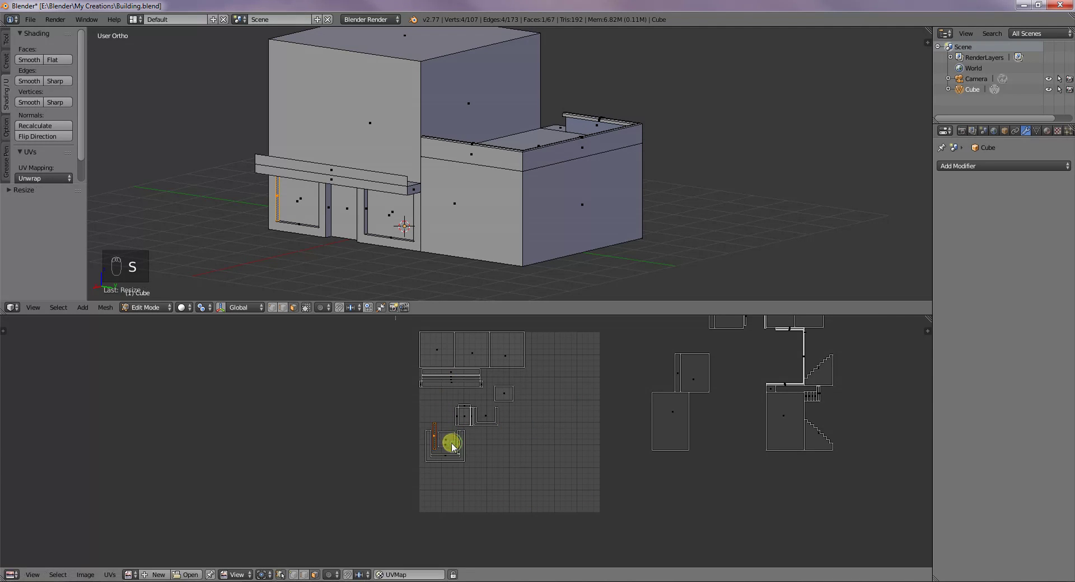
{"action": "key", "text": "g"}
{"action": "left_click", "coordinate": [443, 444]}
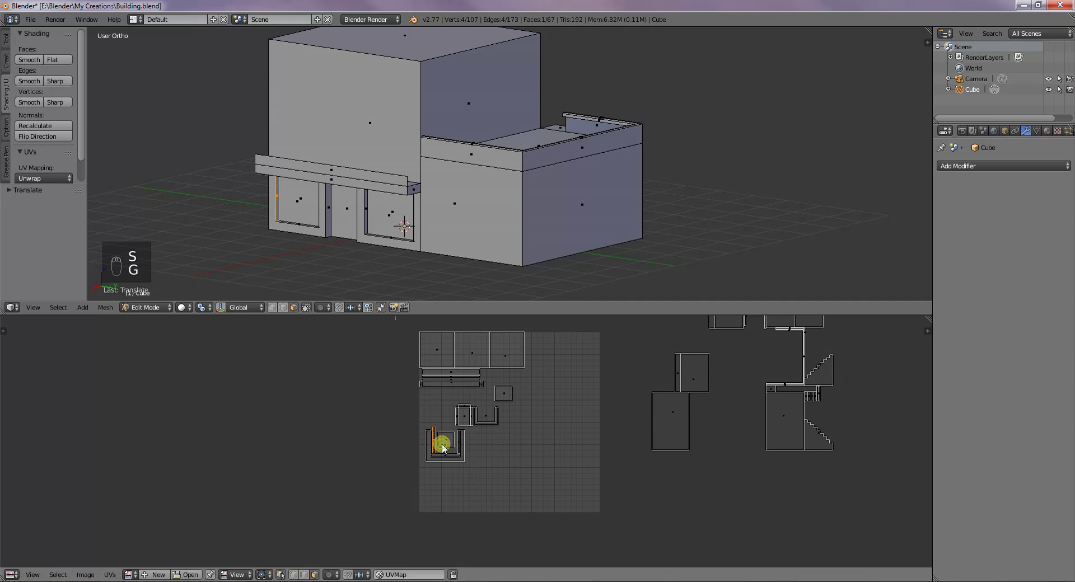
{"action": "key", "text": "s"}
{"action": "left_click", "coordinate": [448, 444]}
- Place the left side strip against the surround's left inner edge and enlarge it to reach down to the ledge strip
{"action": "scroll", "coordinate": [451, 446], "scroll_direction": "up", "scroll_amount": 7}
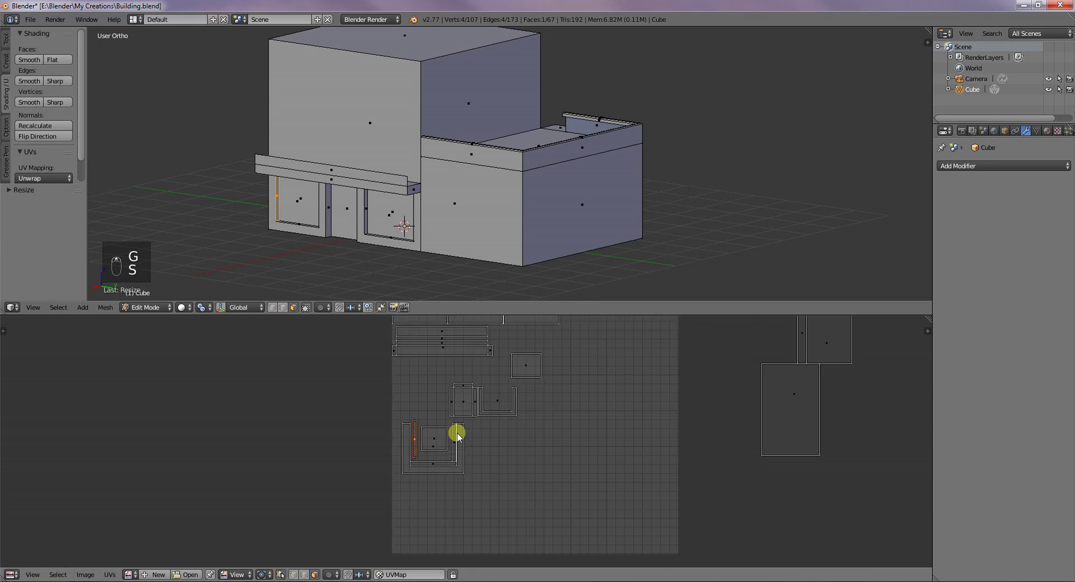
{"action": "key", "text": "g"}
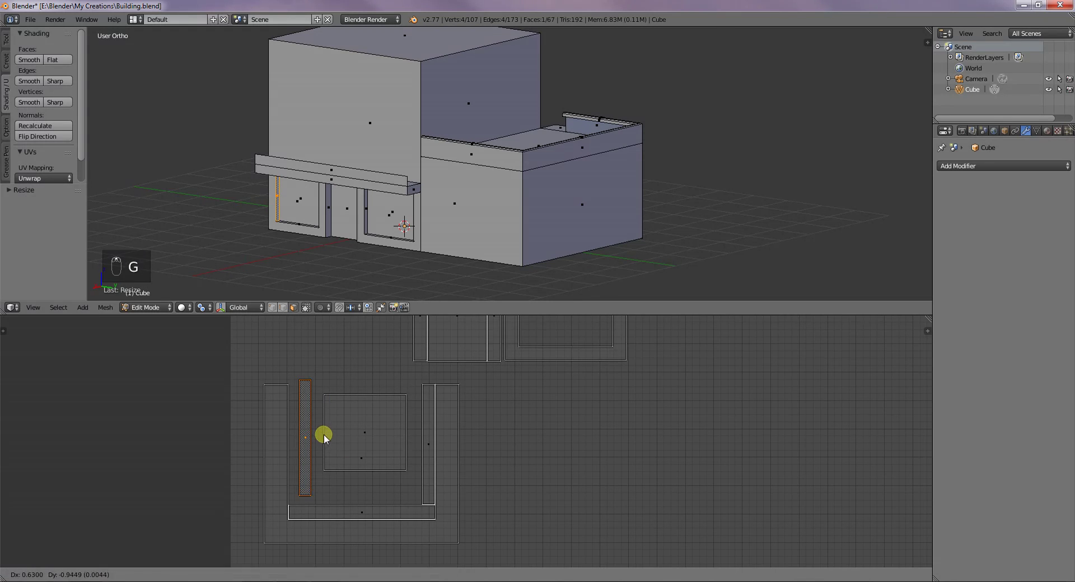
{"action": "left_click", "coordinate": [315, 441]}
{"action": "key", "text": "s"}
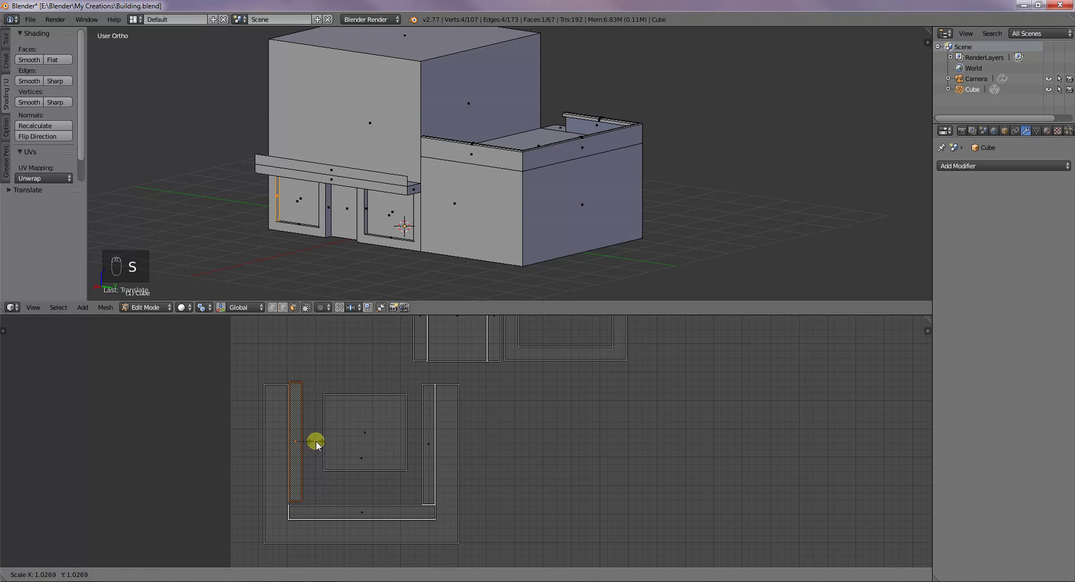
{"action": "left_click", "coordinate": [313, 439]}
{"action": "key", "text": "g"}
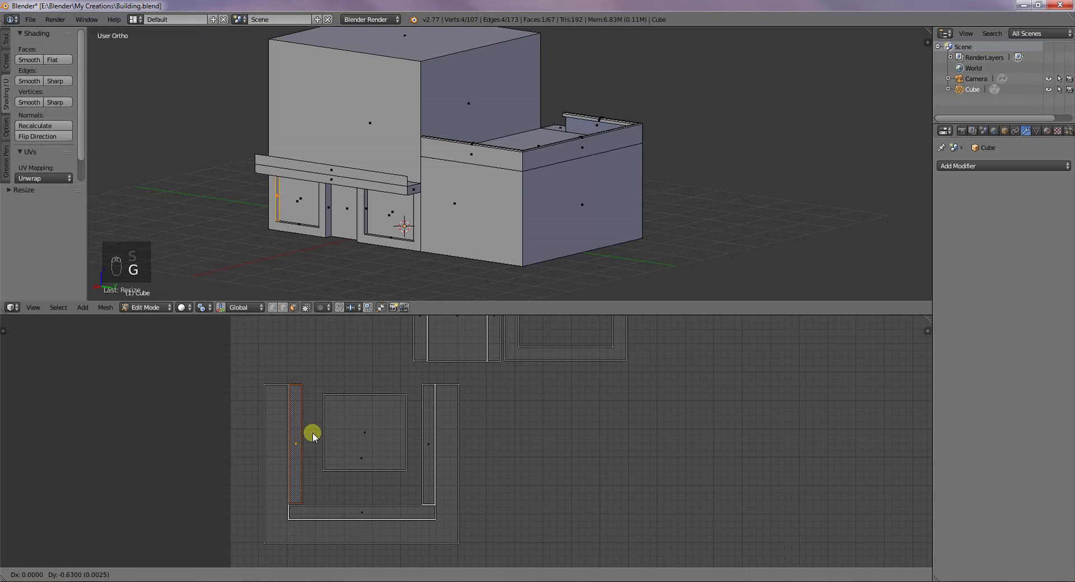
{"action": "left_click", "coordinate": [313, 438]}
- Fine-tune the left side strip's scale and position until it lines up with the surround's inner edge, top and ledge strip
{"action": "key", "text": "s"}
{"action": "left_click", "coordinate": [313, 432]}
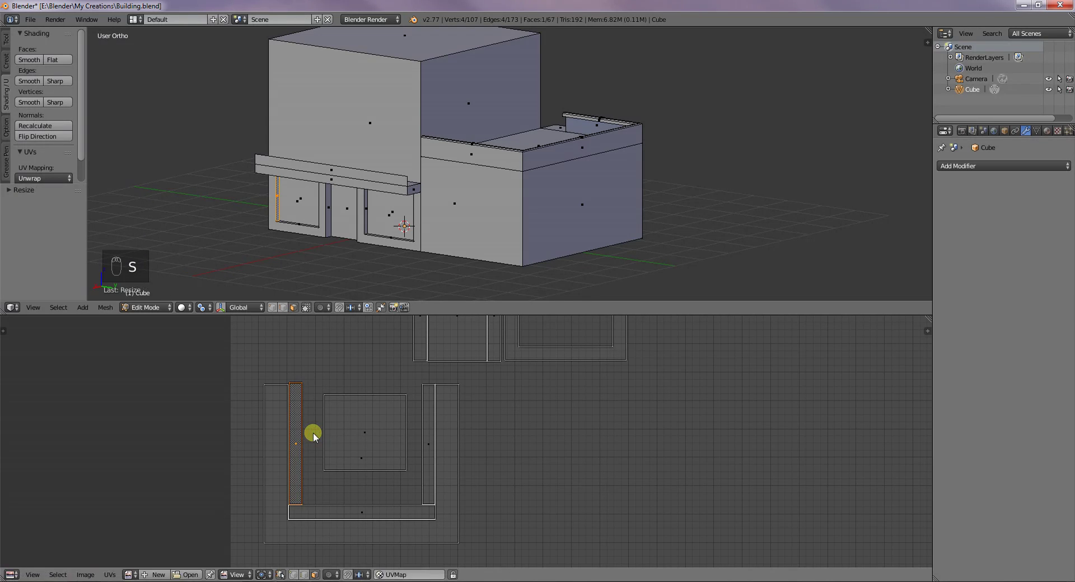
{"action": "key", "text": "g"}
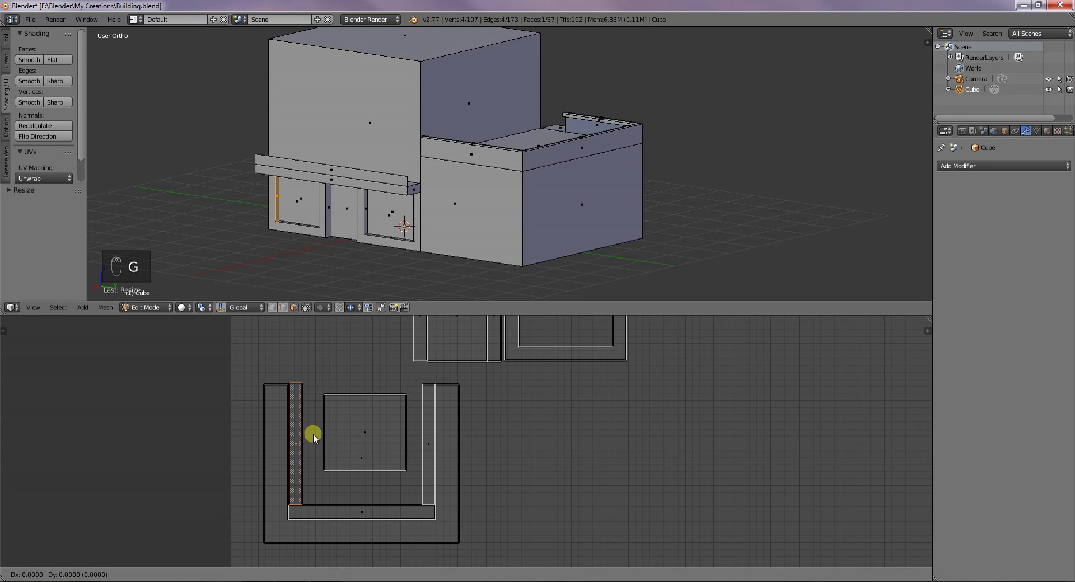
{"action": "left_click", "coordinate": [308, 441]}
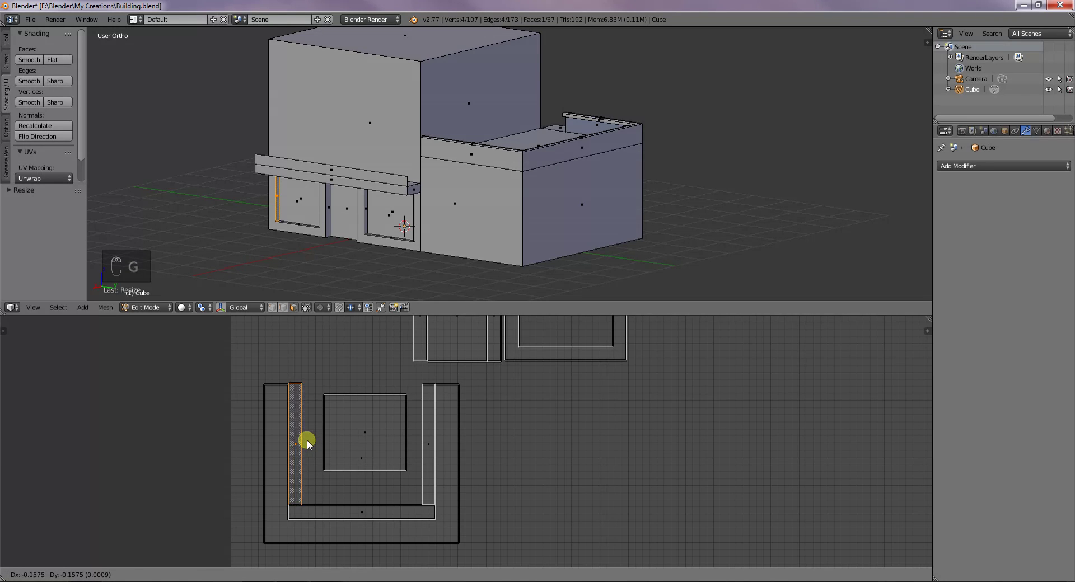
{"action": "key", "text": "s"}
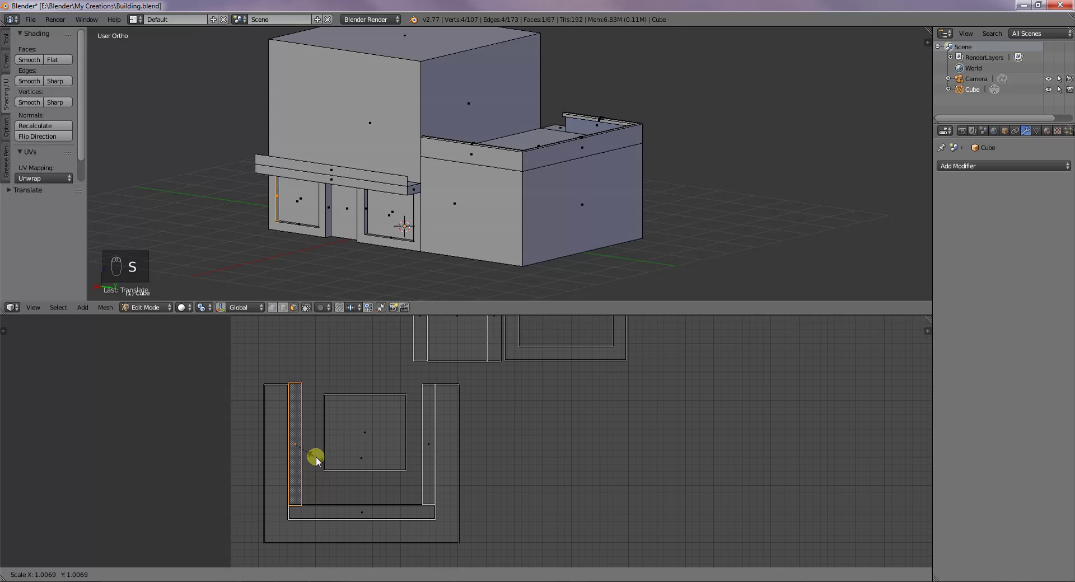
{"action": "left_click", "coordinate": [315, 456]}
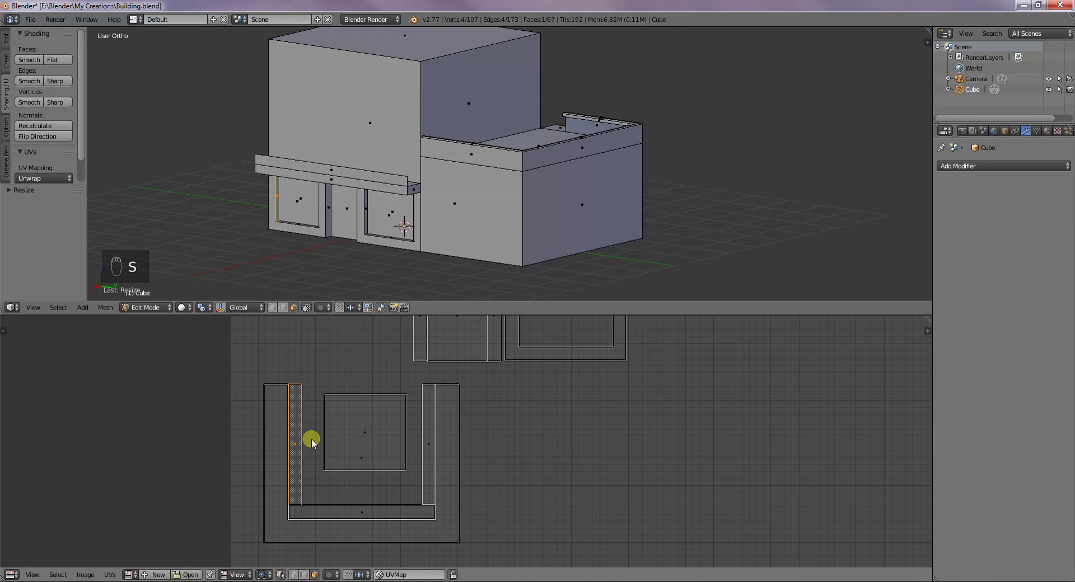
{"action": "key", "text": "g"}
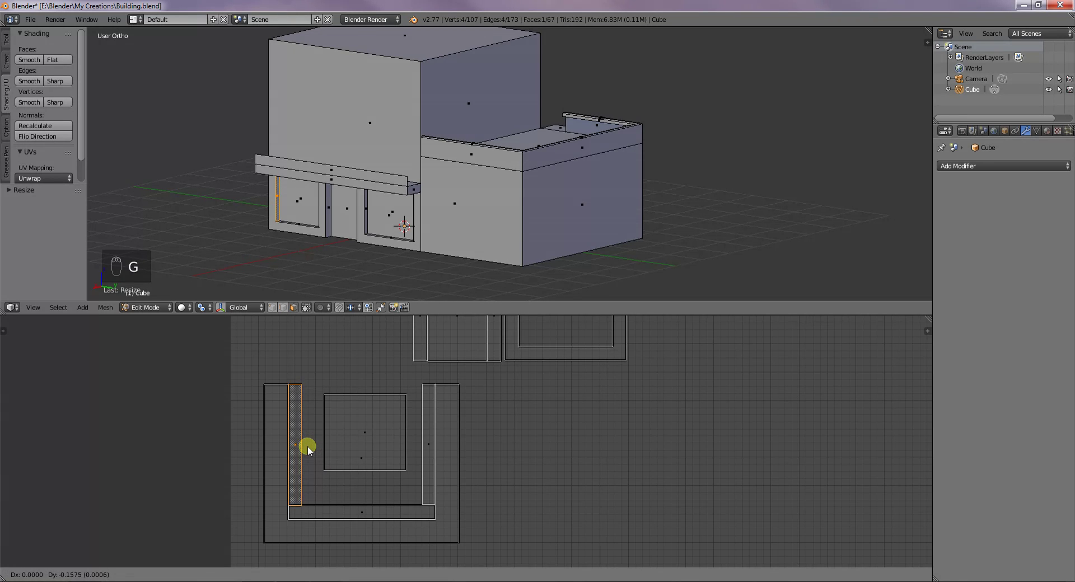
{"action": "left_click", "coordinate": [307, 445]}
{"action": "key", "text": "s"}
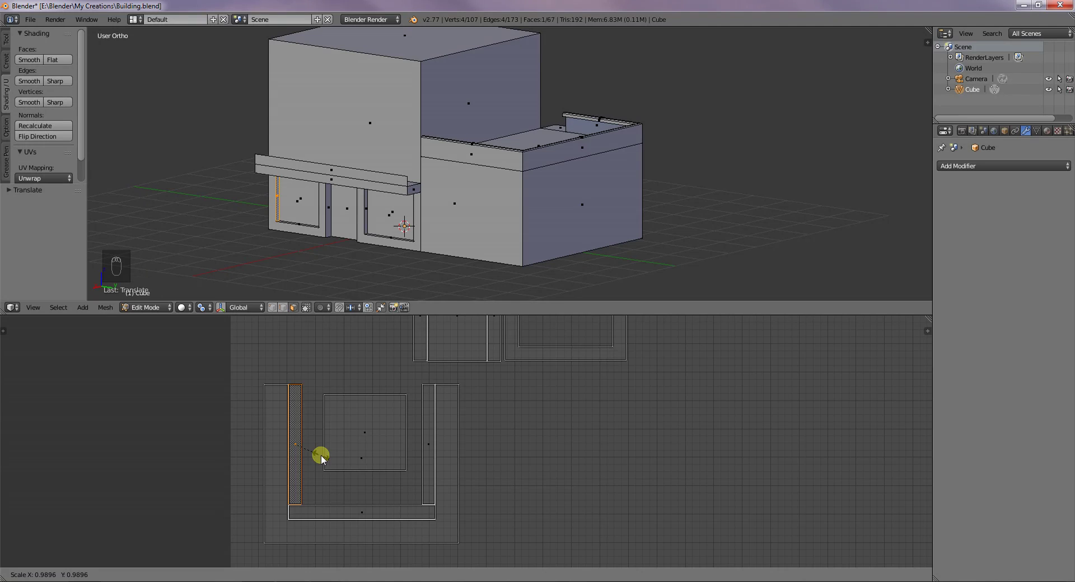
{"action": "left_click", "coordinate": [323, 457]}
{"action": "key", "text": "g"}
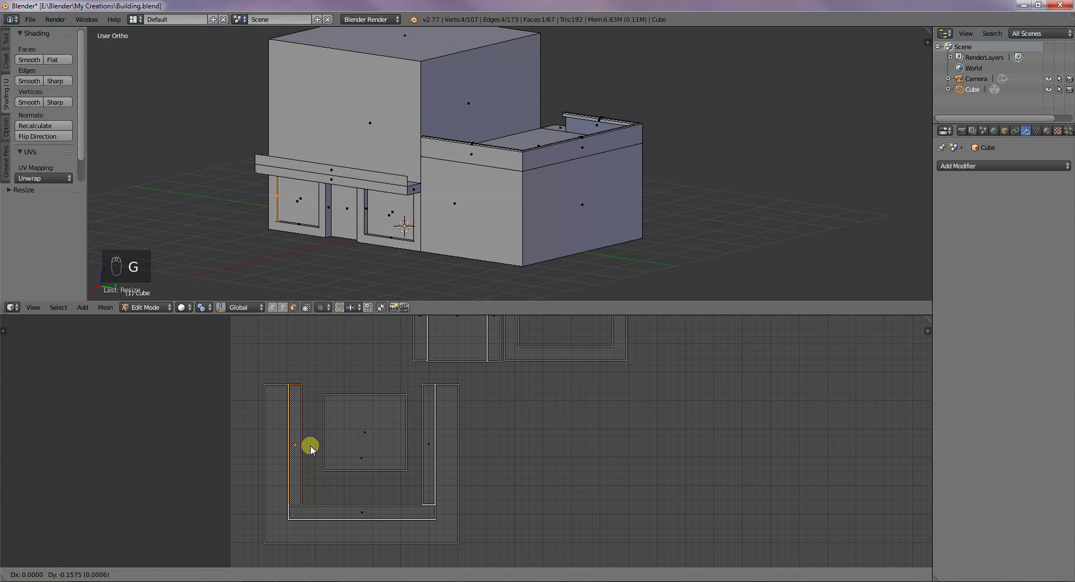
{"action": "left_click", "coordinate": [311, 446]}
{"action": "left_click", "coordinate": [302, 446]}
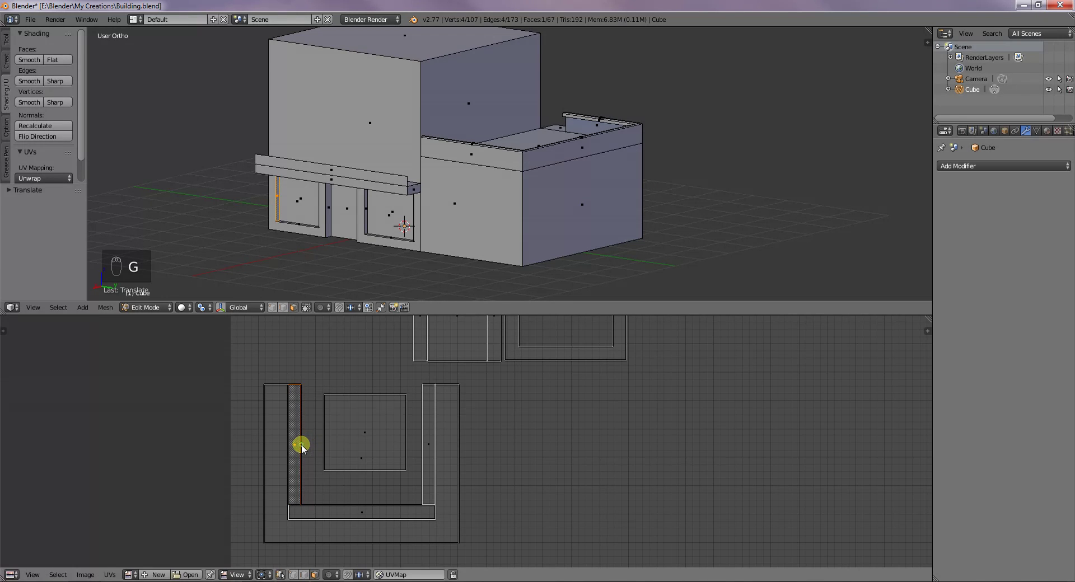
- Scale up the window pane's UV island to the width between the two side strips and center it there
{"action": "right_click", "coordinate": [364, 443]}
{"action": "key", "text": "s"}
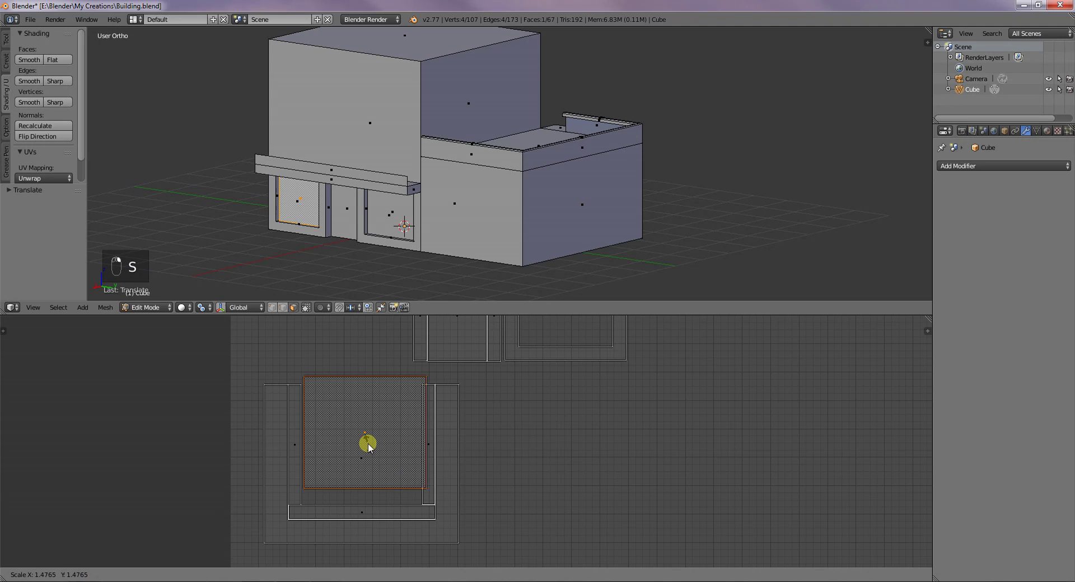
{"action": "left_click", "coordinate": [367, 446]}
{"action": "key", "text": "g"}
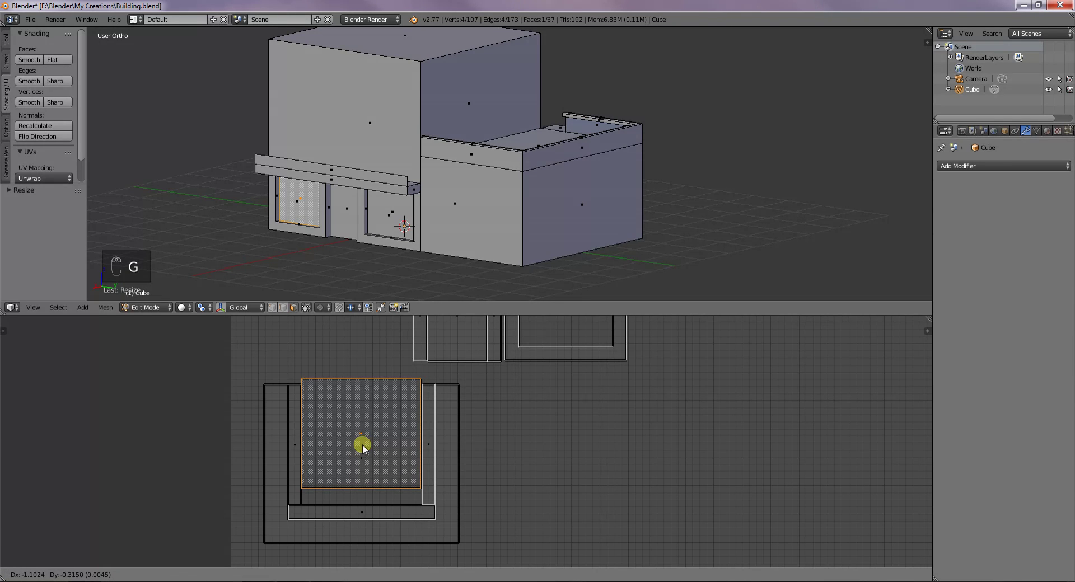
{"action": "left_click", "coordinate": [363, 447]}
{"action": "key", "text": "s"}
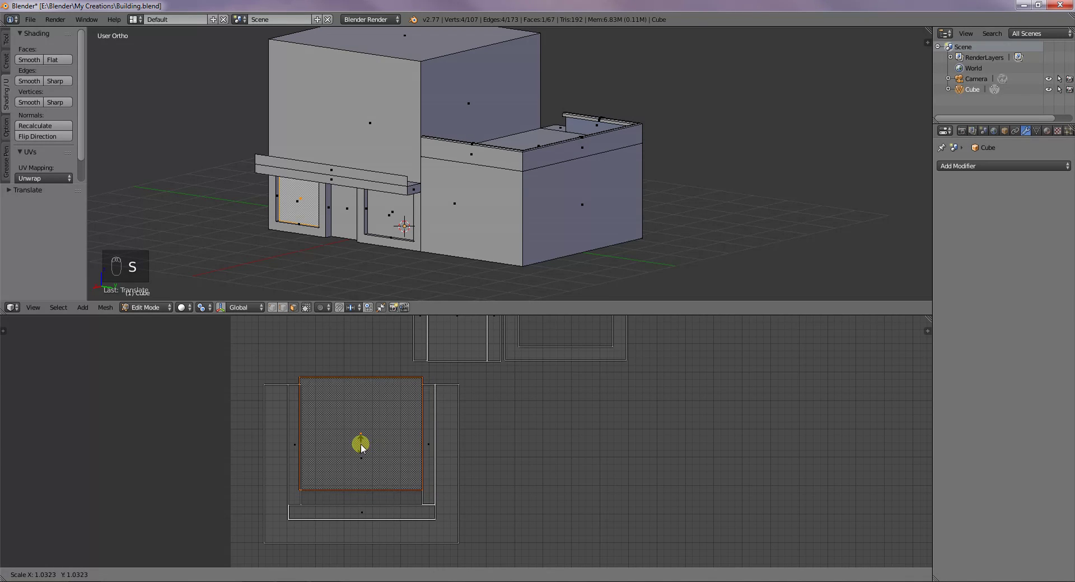
{"action": "left_click", "coordinate": [358, 444]}
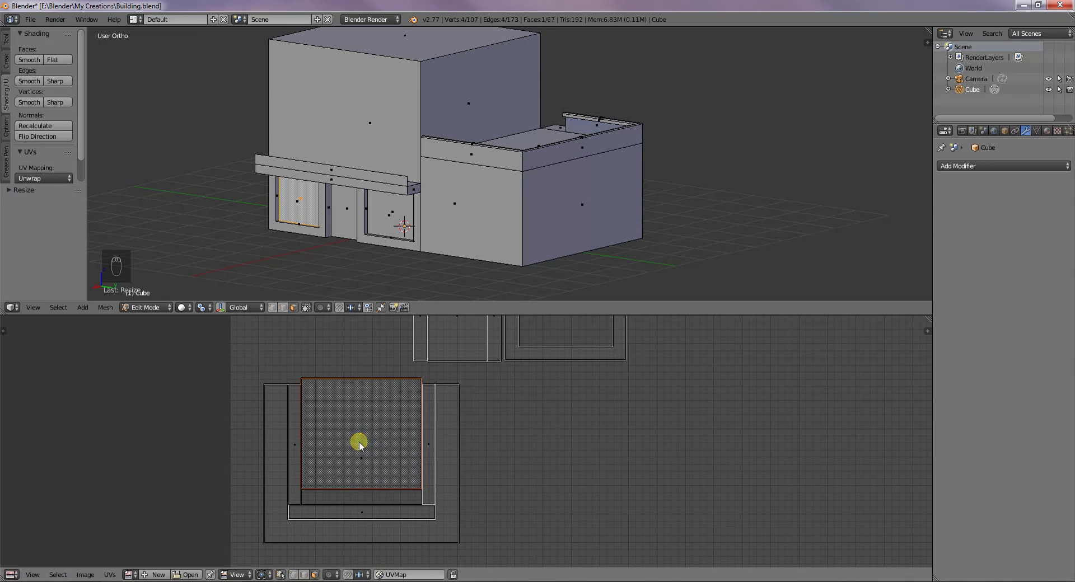
- Lower the window pane island onto the ledge strip and adjust its scale to fit between the side strips
{"action": "key", "text": "g"}
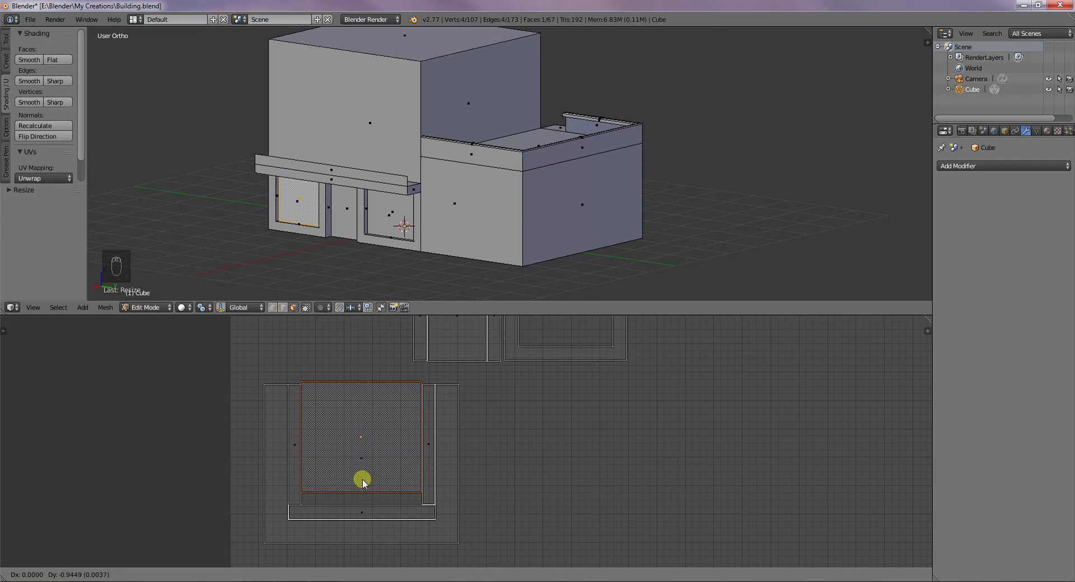
{"action": "left_click", "coordinate": [362, 522]}
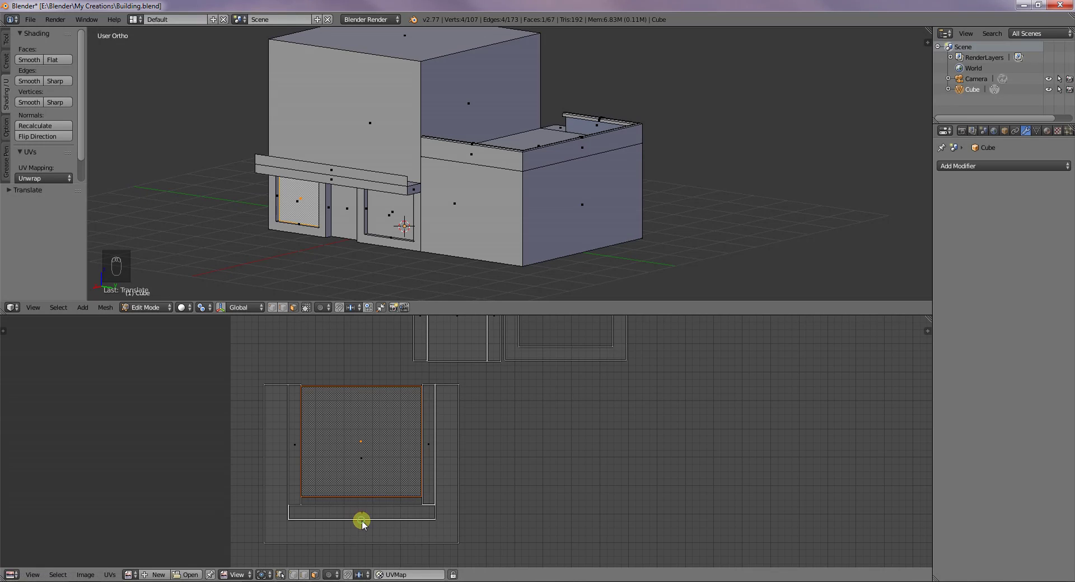
{"action": "key", "text": "s"}
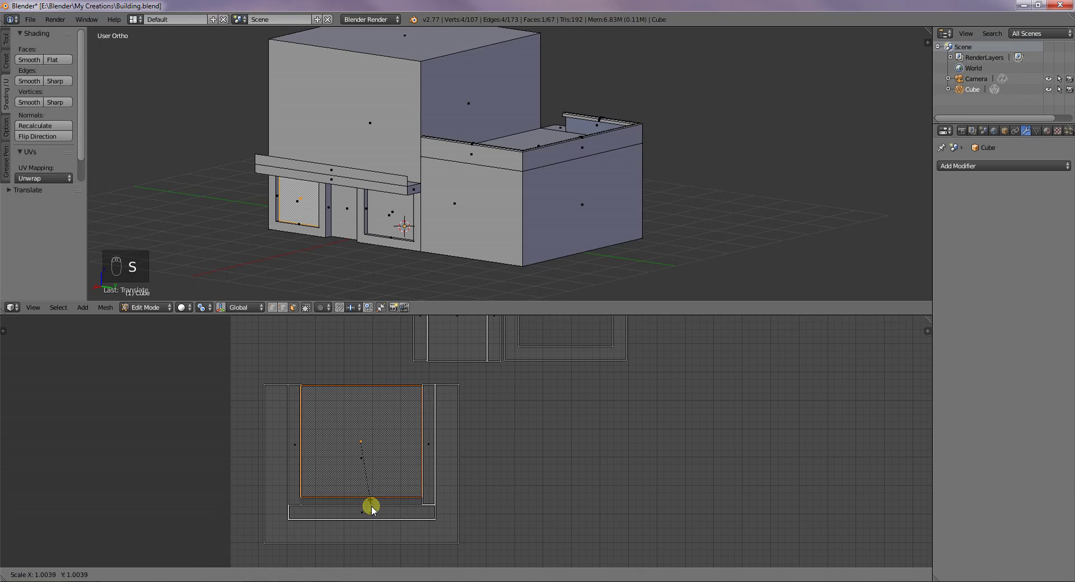
{"action": "left_click", "coordinate": [369, 505]}
{"action": "key", "text": "g"}
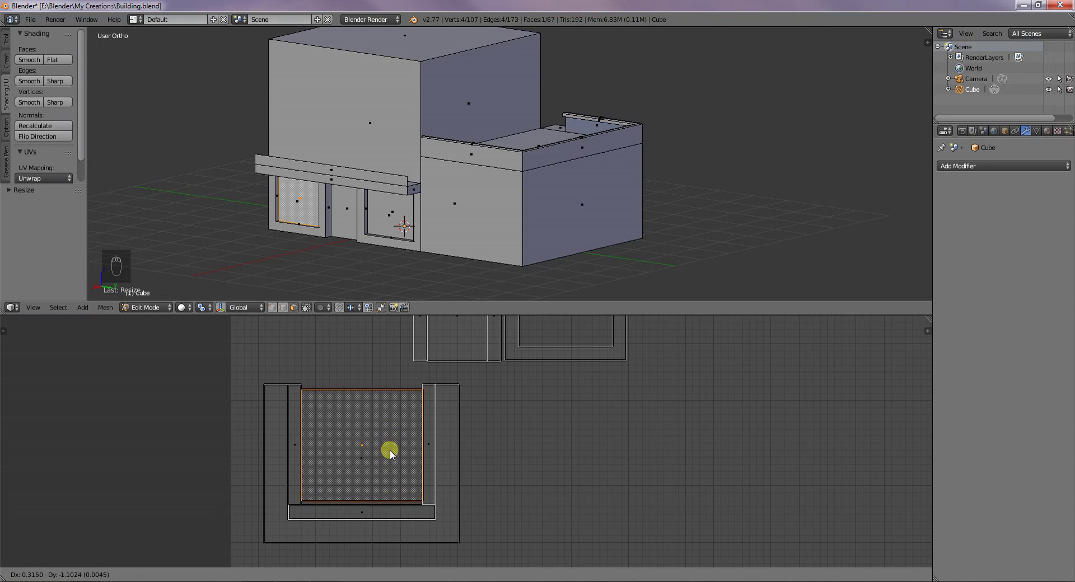
{"action": "left_click", "coordinate": [386, 483]}
- Turn off selection syncing between the UV layout and the mesh to isolate the window pane's UV island
{"action": "scroll", "coordinate": [583, 445], "scroll_direction": "down", "scroll_amount": 4}
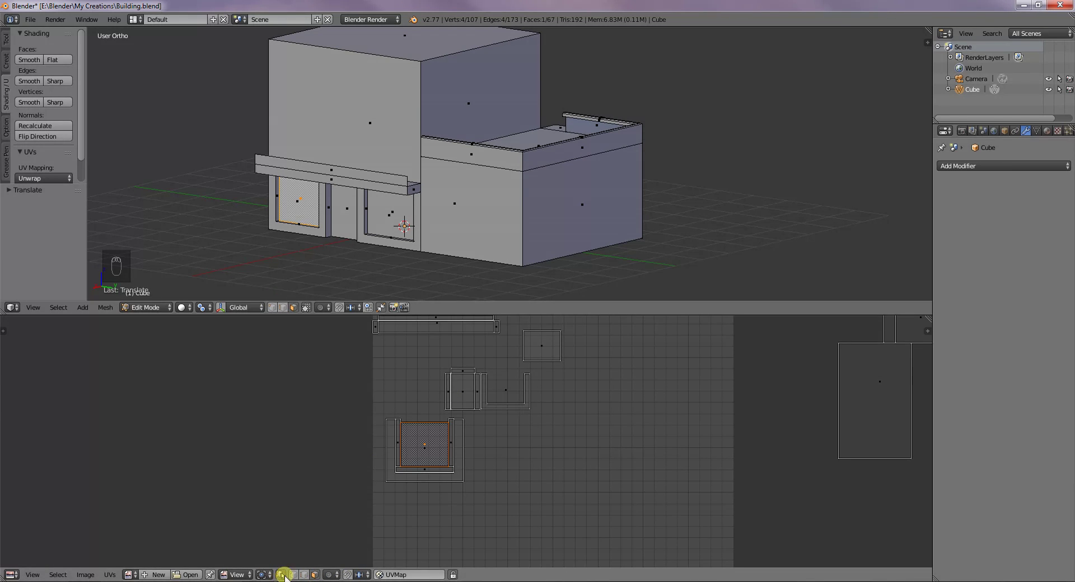
{"action": "left_click", "coordinate": [280, 575]}
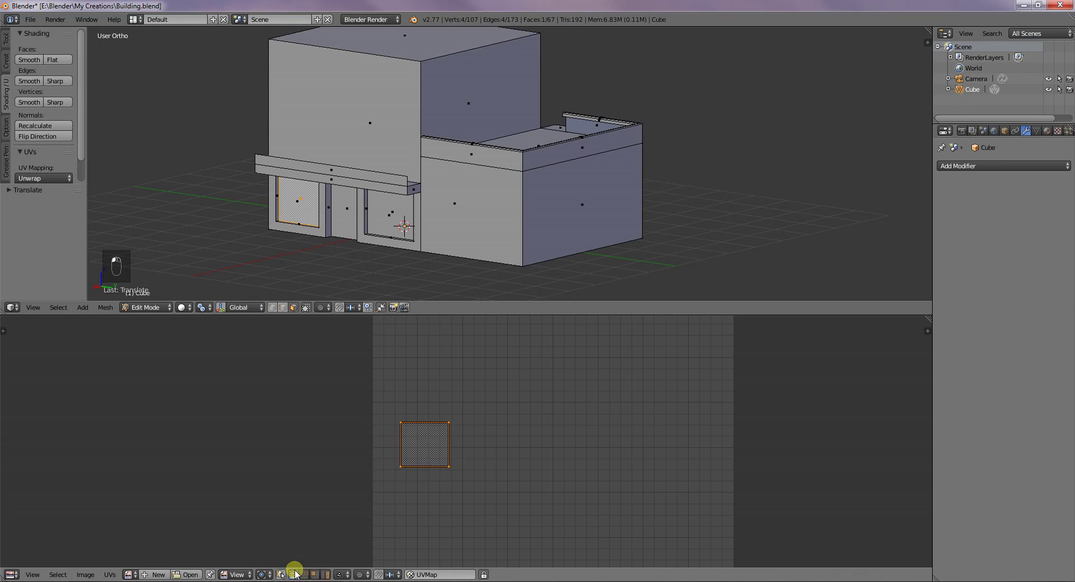
- Toggle selection syncing between the UV layout and the mesh on and off, comparing the selection modes each state offers
{"action": "left_click", "coordinate": [263, 575]}
{"action": "left_click", "coordinate": [267, 575]}
{"action": "left_click", "coordinate": [280, 575]}
{"action": "left_click", "coordinate": [280, 576]}
{"action": "left_click", "coordinate": [280, 575]}
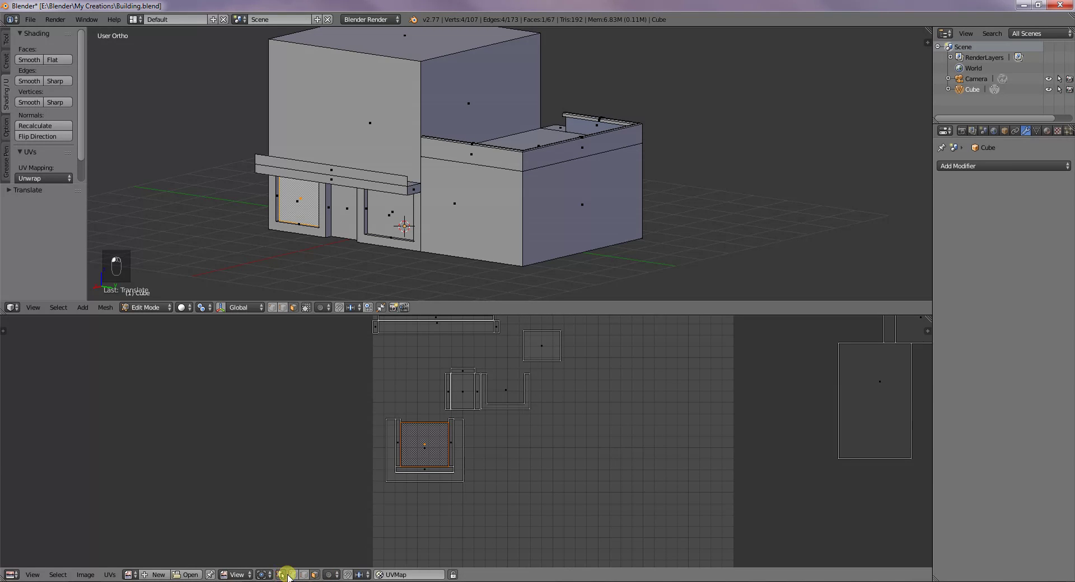
{"action": "left_click", "coordinate": [304, 575]}
{"action": "left_click", "coordinate": [293, 575]}
{"action": "left_click", "coordinate": [314, 575]}
{"action": "left_click", "coordinate": [280, 575]}
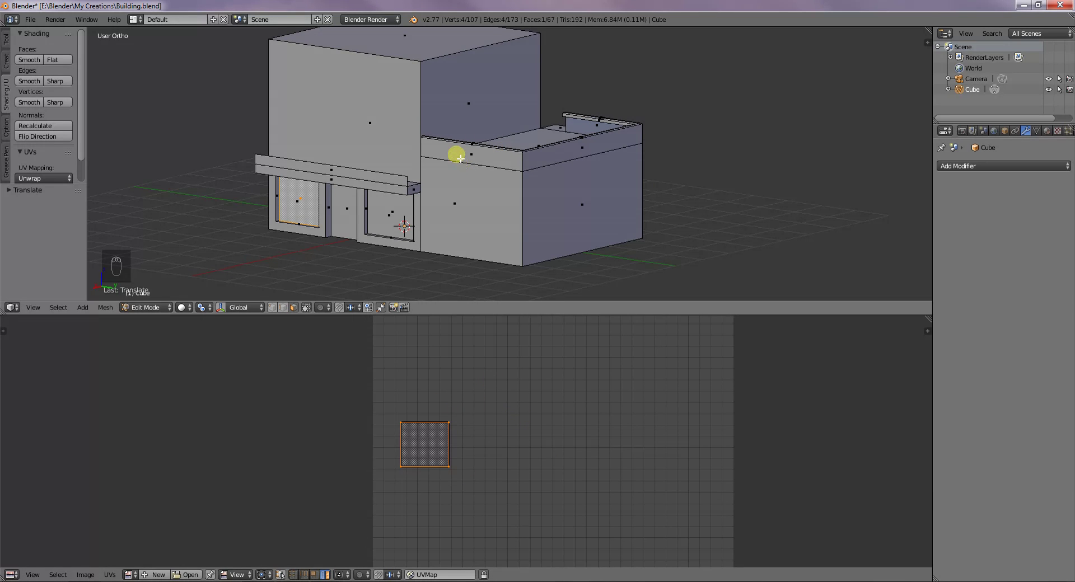
- Select the whole mesh to show every UV island, and select the complete window group of surround, strips, ledge and pane
{"action": "key", "text": "a"}
{"action": "key", "text": "a"}
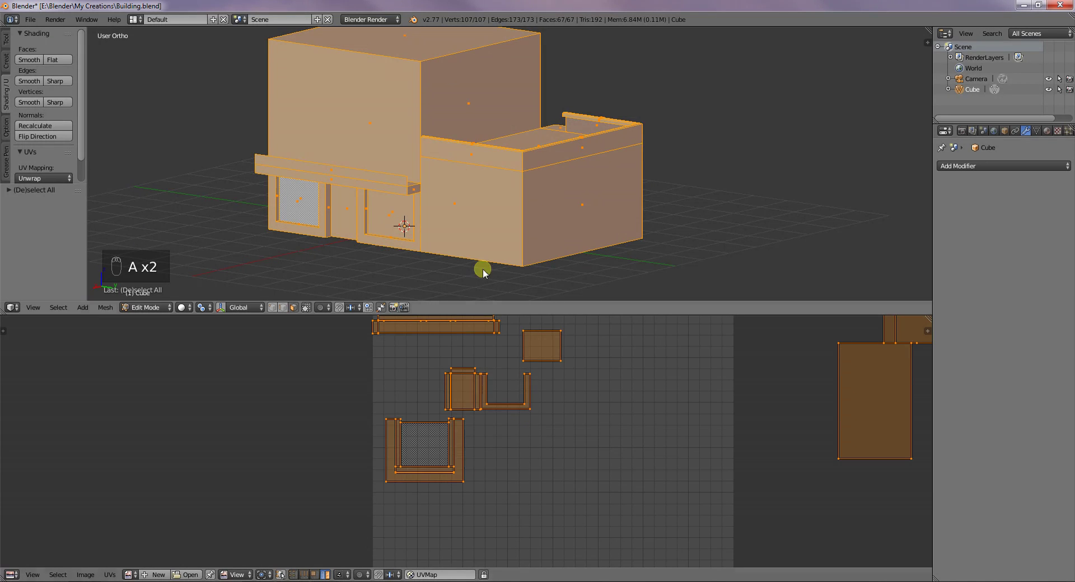
{"action": "right_click", "coordinate": [461, 480]}
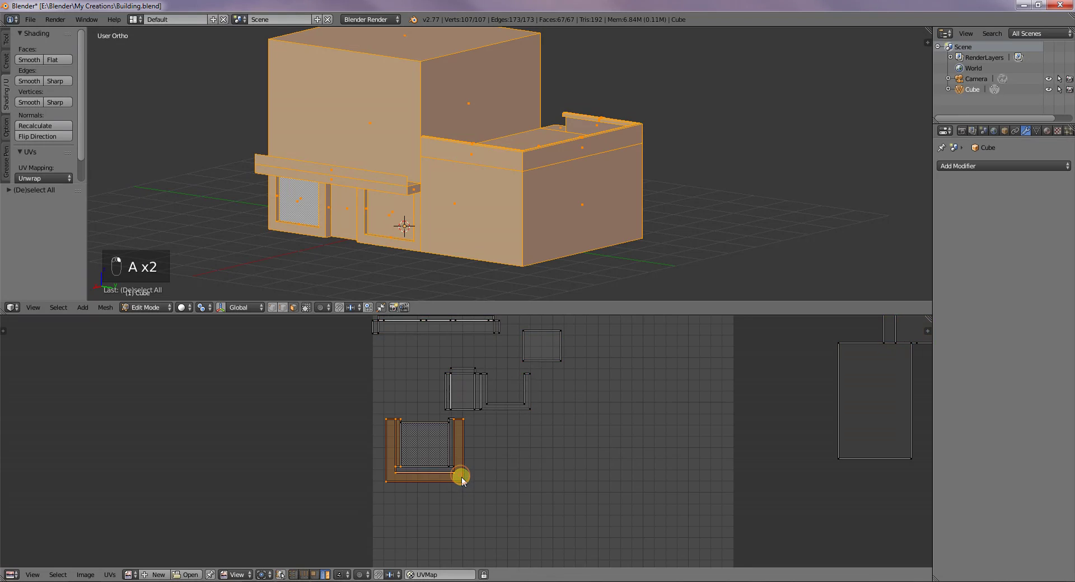
{"action": "right_click", "coordinate": [443, 462], "text": "shift"}
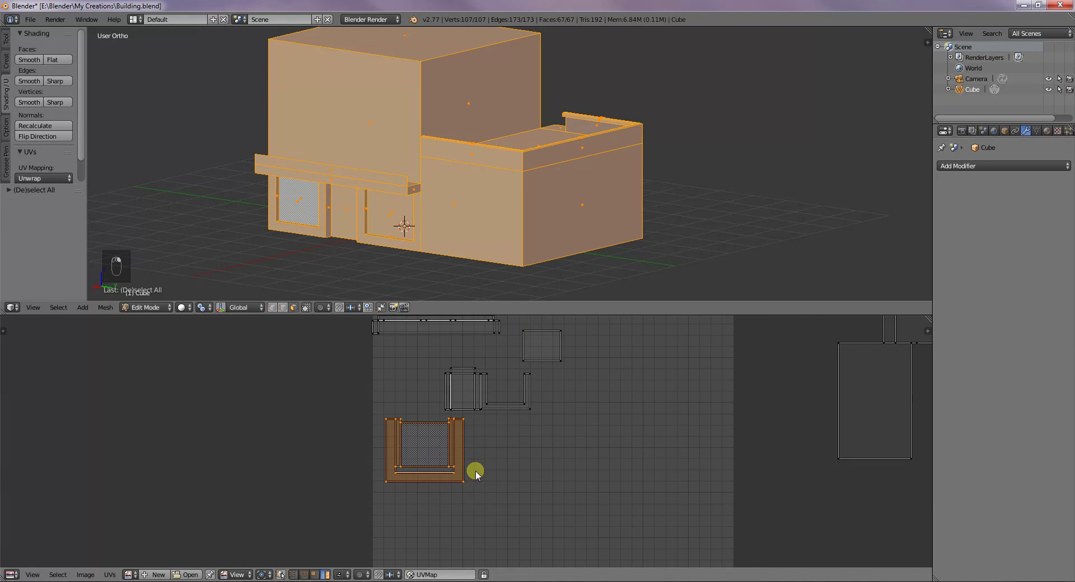
{"action": "key", "text": "g"}
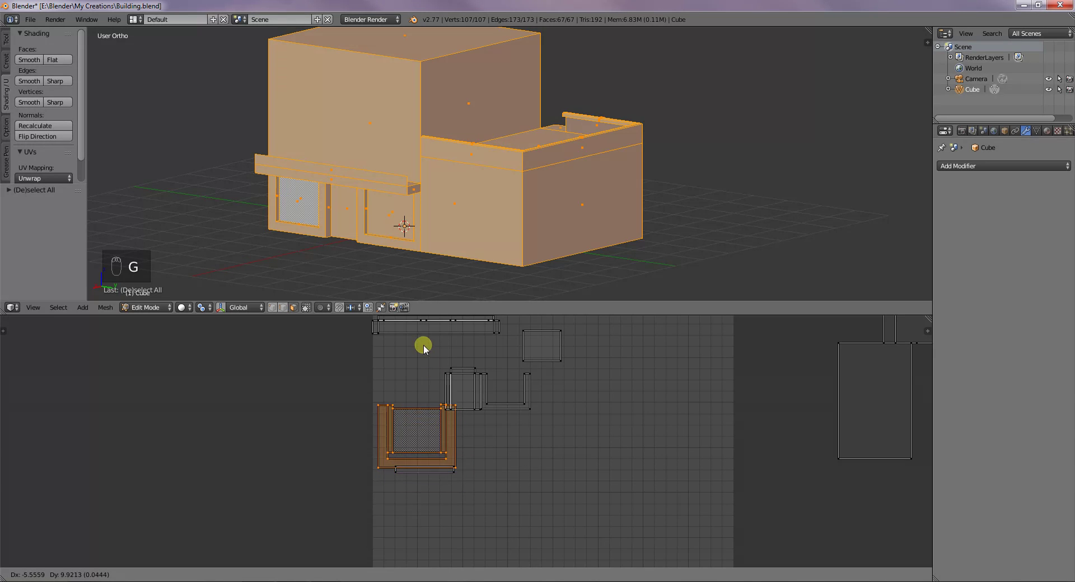
{"action": "right_click", "coordinate": [441, 393]}
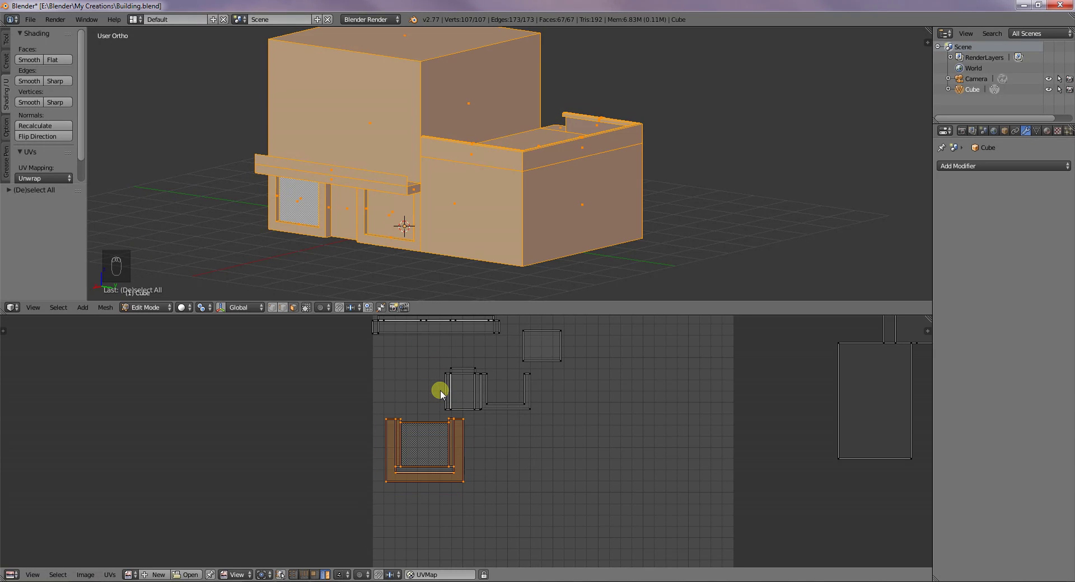
{"action": "key", "text": "b"}
{"action": "left_click_drag", "start_coordinate": [378, 411], "coordinate": [478, 495]}
- Scale the window's island group down slightly and place it at the UV grid's left edge, just below the awning strips
{"action": "key", "text": "g"}
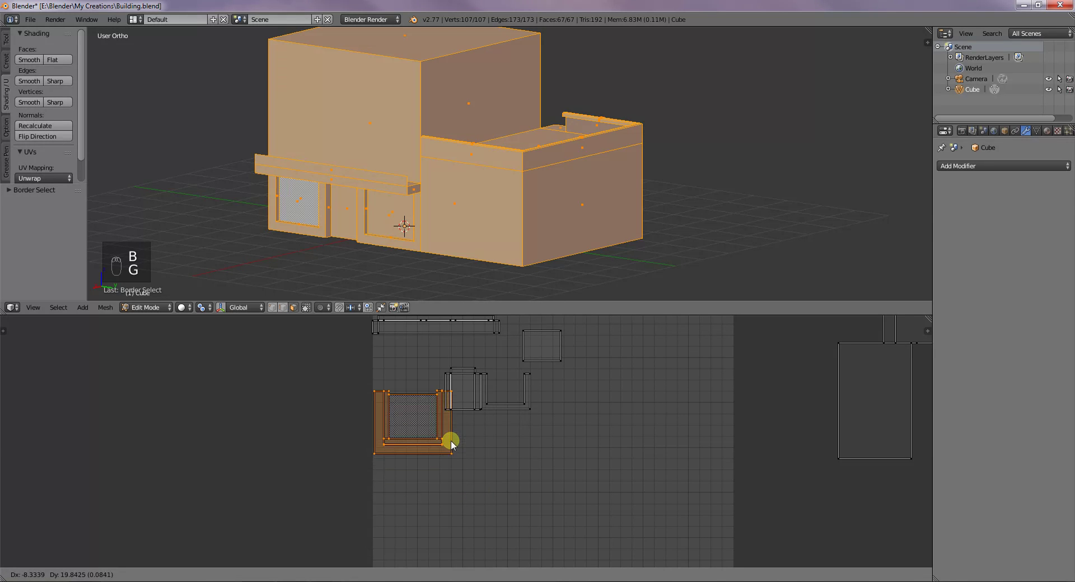
{"action": "left_click", "coordinate": [455, 442]}
{"action": "key", "text": "s"}
{"action": "left_click", "coordinate": [481, 477]}
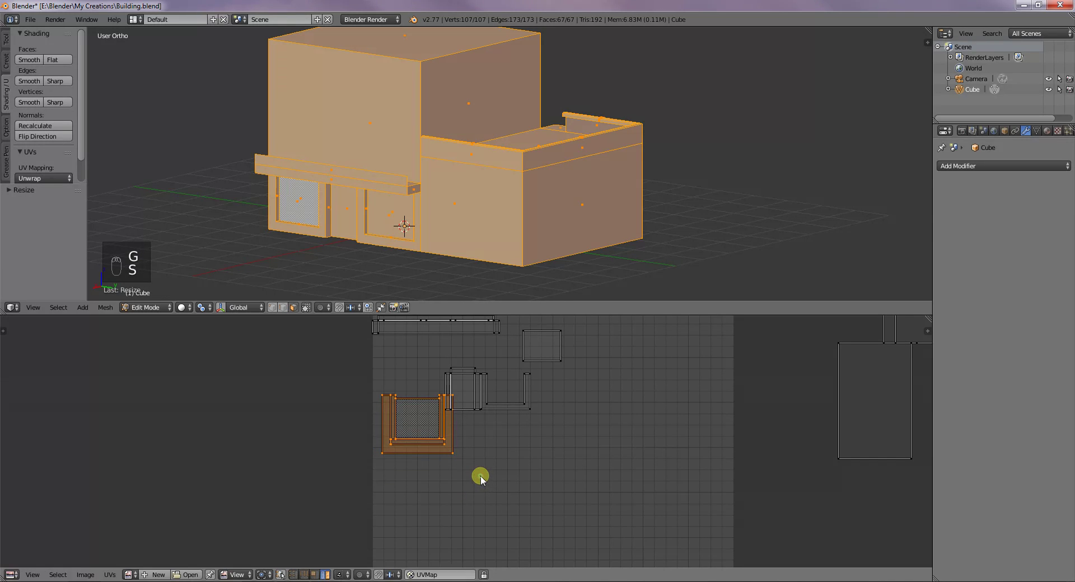
{"action": "key", "text": "g"}
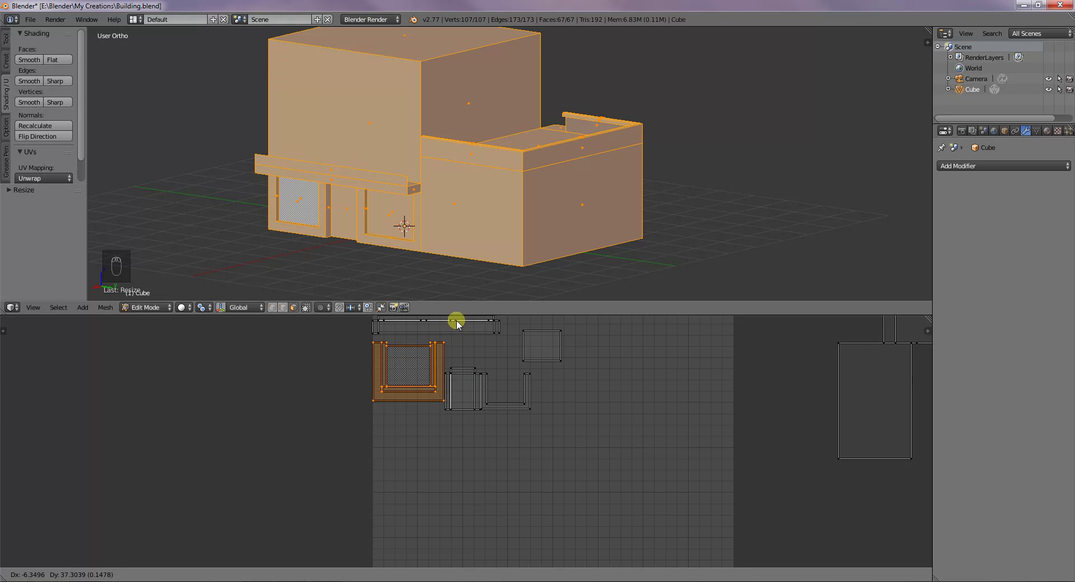
{"action": "left_click", "coordinate": [456, 538]}
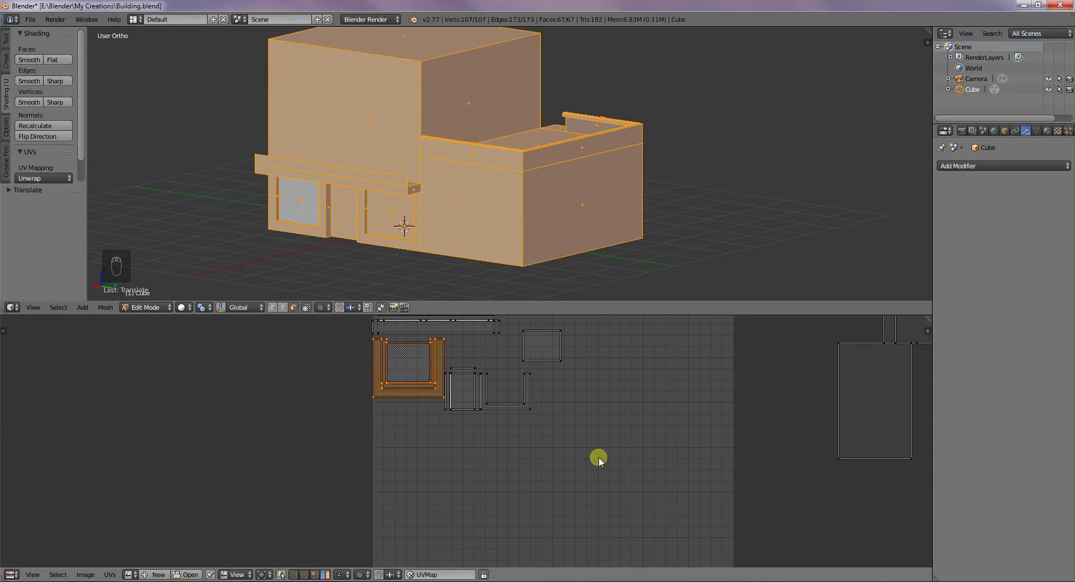
- Scale up the door's UV island to about the window group's height and place it directly beside that group's right edge
{"action": "scroll", "coordinate": [599, 459], "scroll_direction": "down", "scroll_amount": 3}
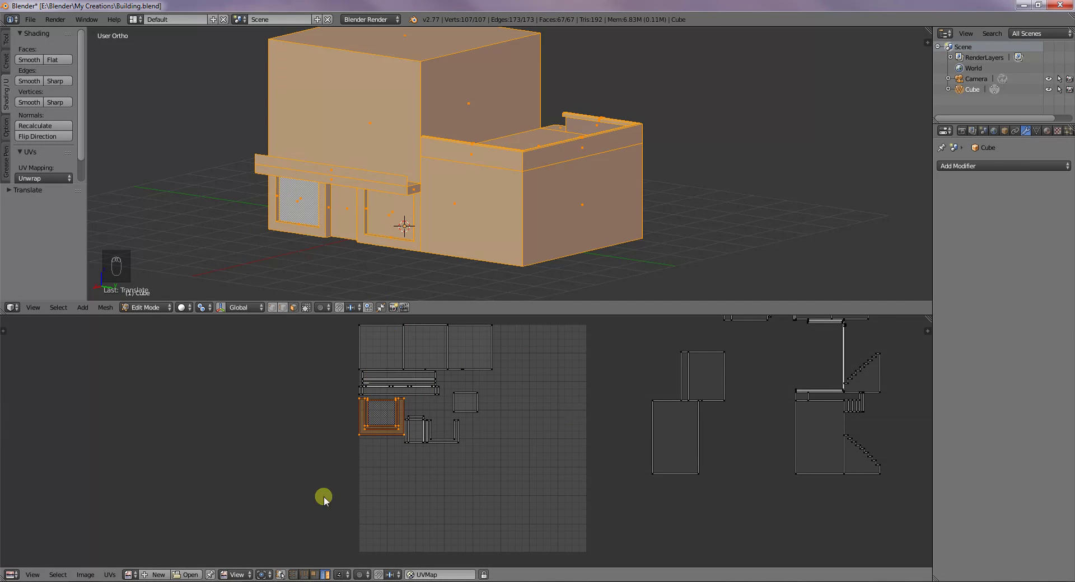
{"action": "right_click", "coordinate": [417, 435]}
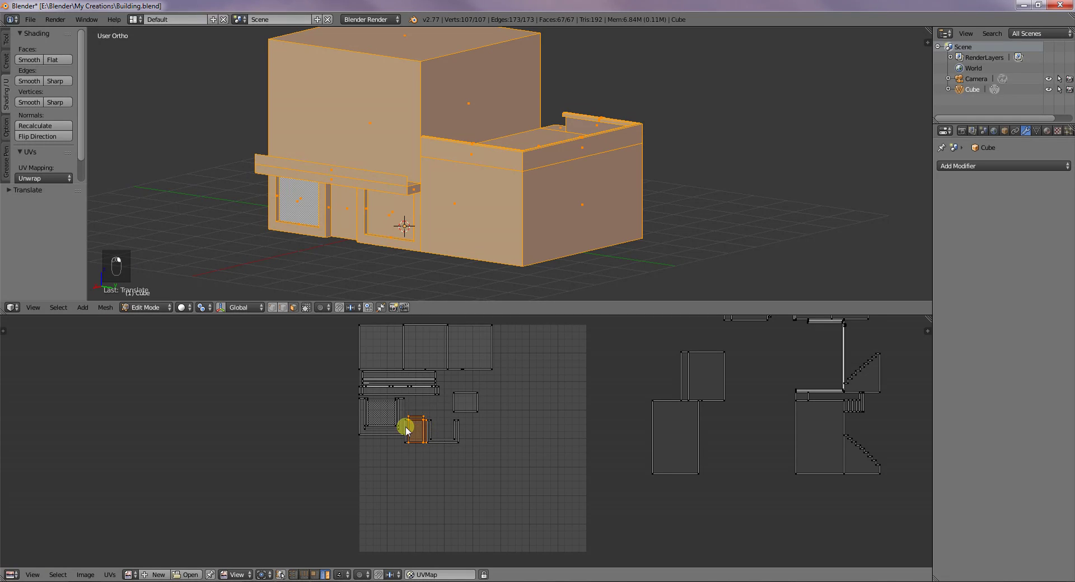
{"action": "key", "text": "s"}
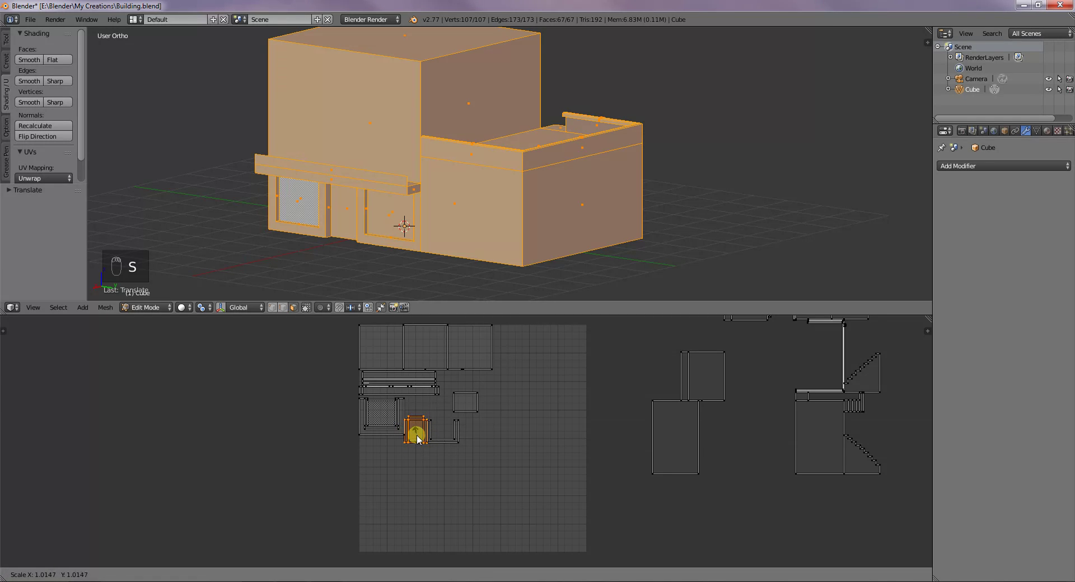
{"action": "left_click", "coordinate": [417, 441]}
{"action": "key", "text": "g"}
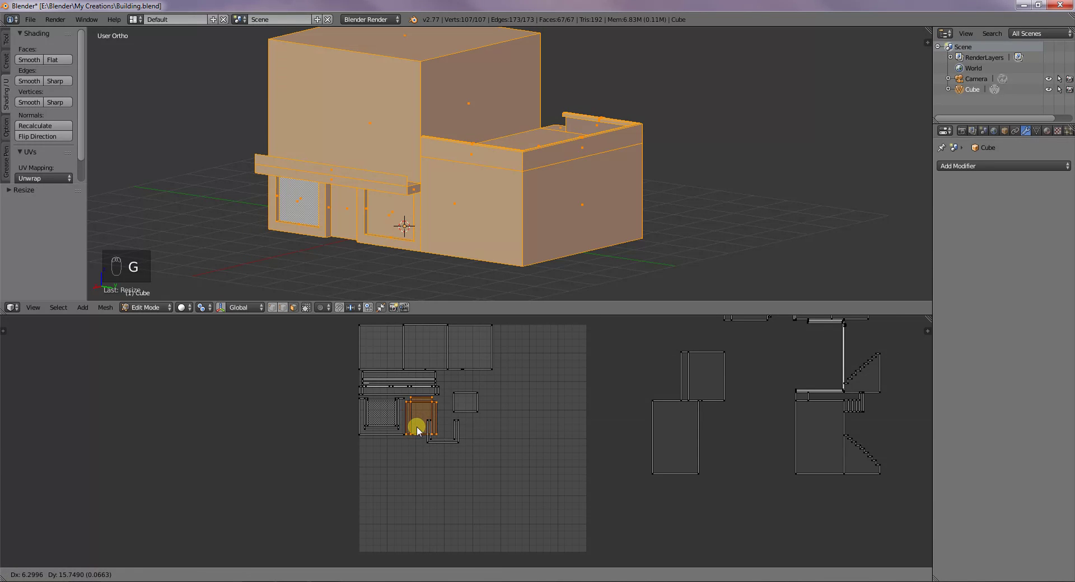
{"action": "left_click", "coordinate": [418, 430]}
{"action": "key", "text": "s"}
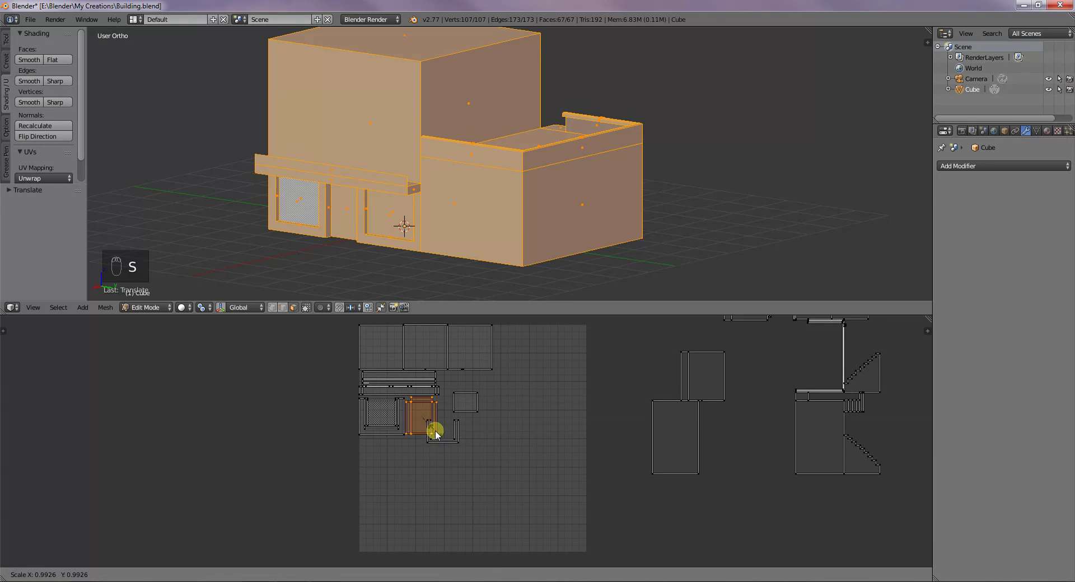
{"action": "left_click", "coordinate": [430, 430]}
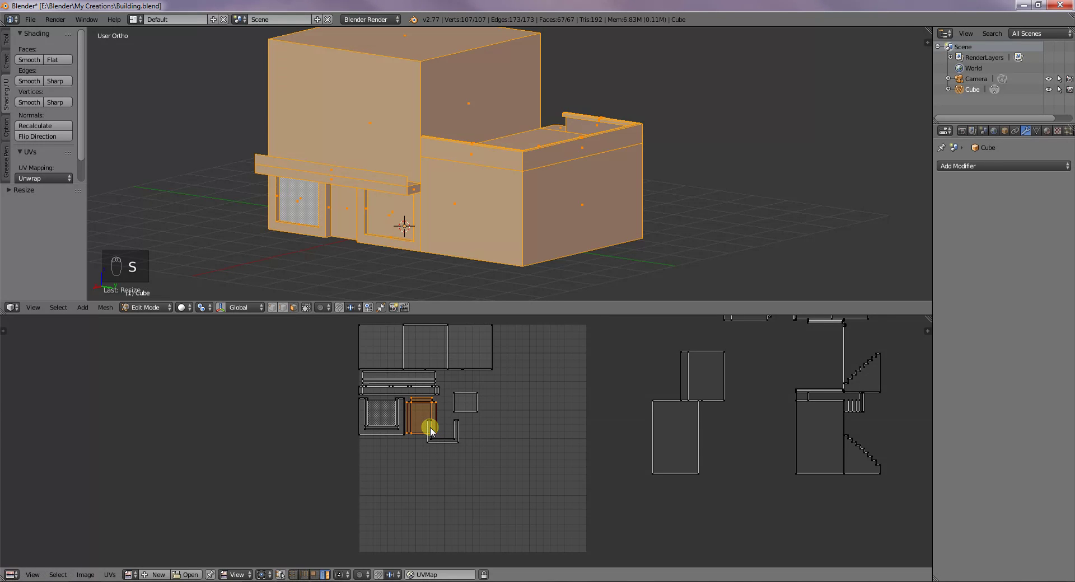
{"action": "key", "text": "g"}
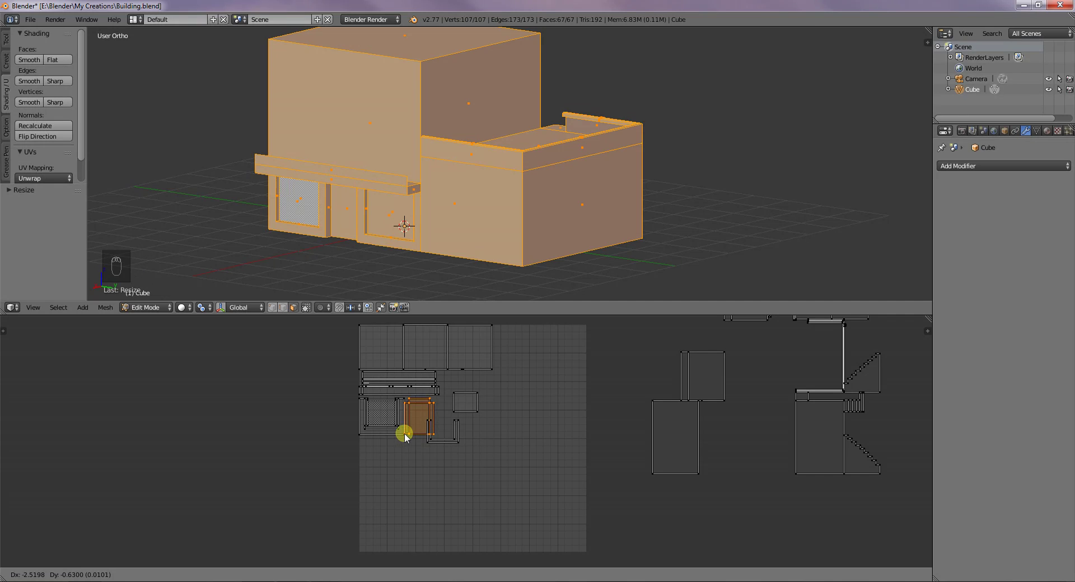
{"action": "left_click", "coordinate": [402, 443]}
- Move the second window's surround and pane islands to the right, clear of the door island
{"action": "key", "text": "l"}
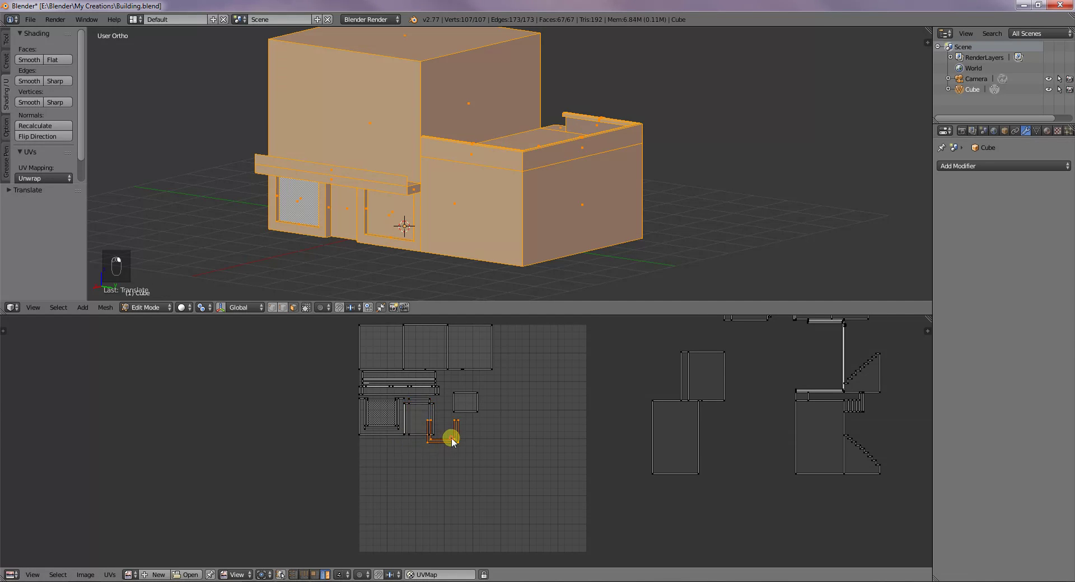
{"action": "key", "text": "g"}
{"action": "left_click", "coordinate": [495, 444]}
{"action": "right_click", "coordinate": [464, 403]}
{"action": "key", "text": "g"}
{"action": "left_click", "coordinate": [507, 409]}
- Turn selection syncing back on, select the first window's upper recess face and move its UV island onto the window group
{"action": "left_click", "coordinate": [280, 575]}
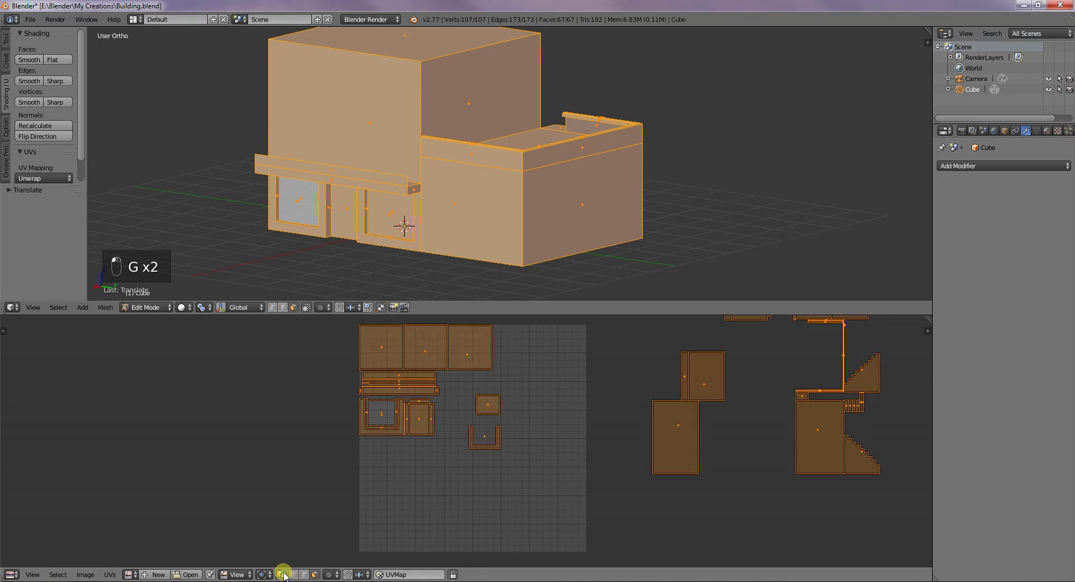
{"action": "right_click", "coordinate": [480, 403]}
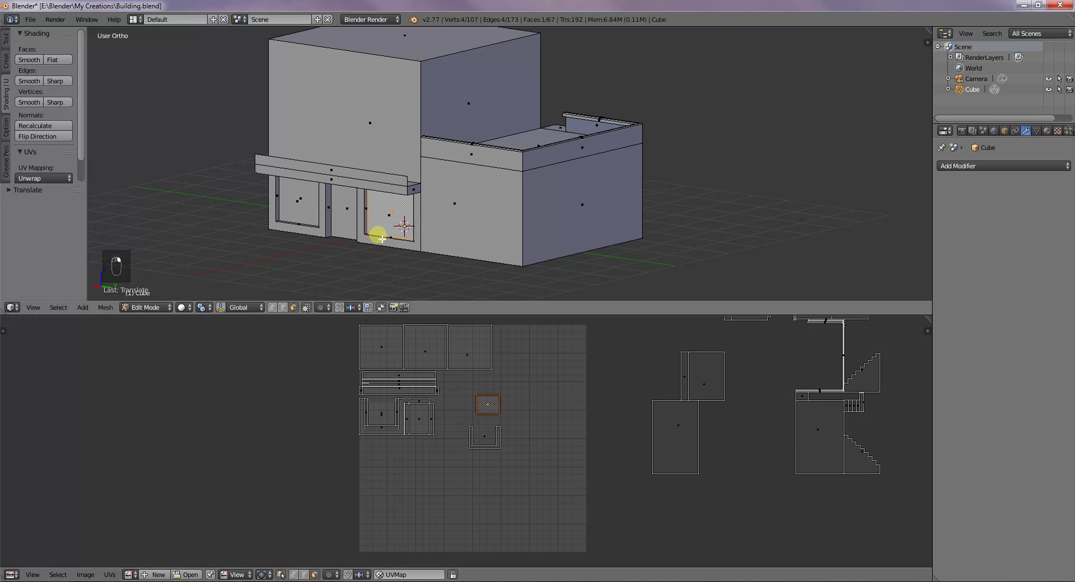
{"action": "right_click", "coordinate": [368, 226]}
{"action": "middle_click_drag", "start_coordinate": [345, 226], "coordinate": [381, 171]}
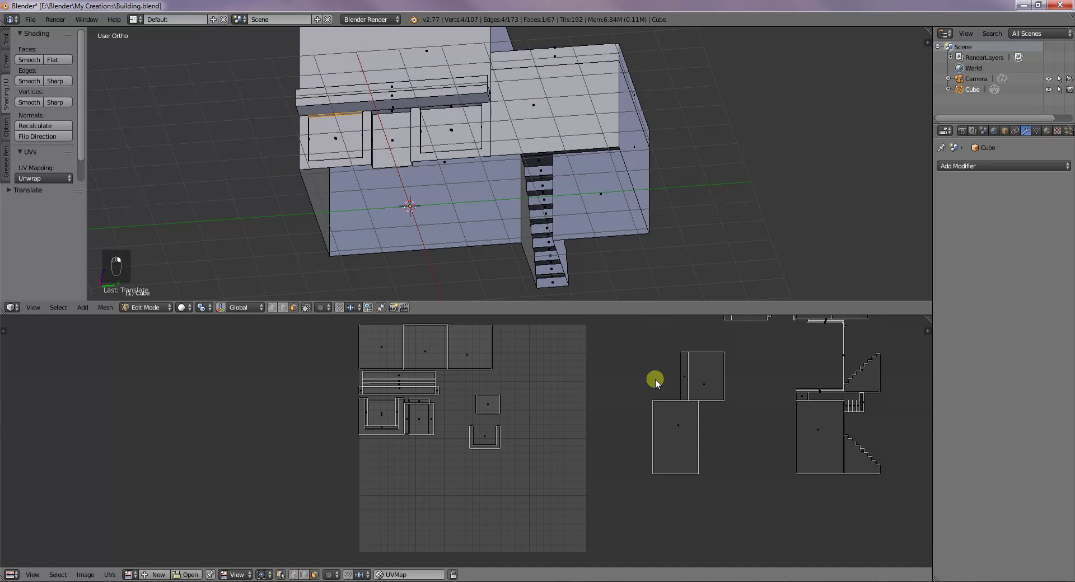
{"action": "scroll", "coordinate": [663, 380], "scroll_direction": "down", "scroll_amount": 3}
{"action": "key", "text": "g"}
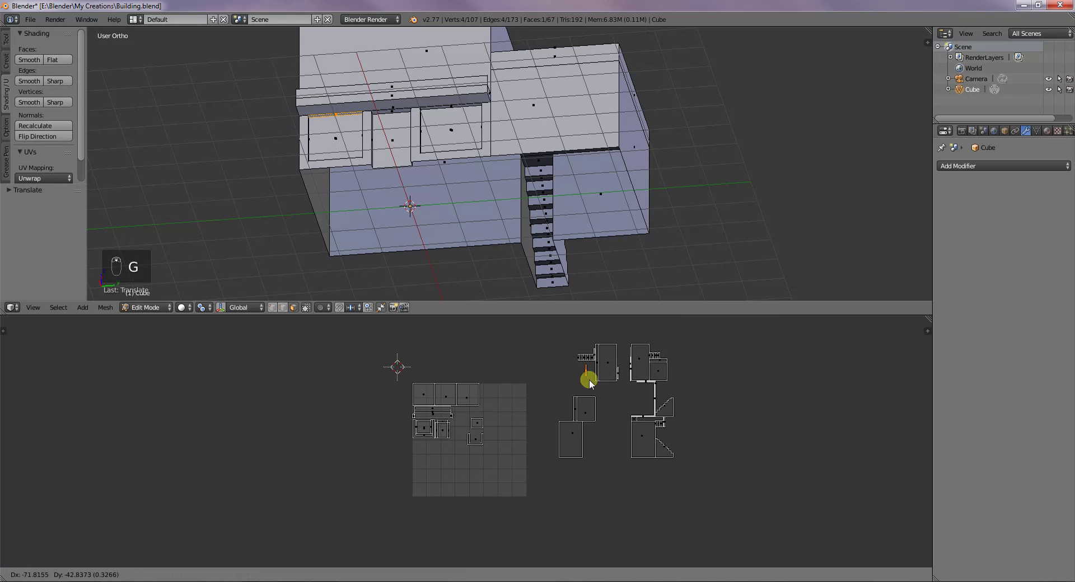
{"action": "left_click", "coordinate": [431, 427]}
{"action": "scroll", "coordinate": [442, 430], "scroll_direction": "up", "scroll_amount": 5}
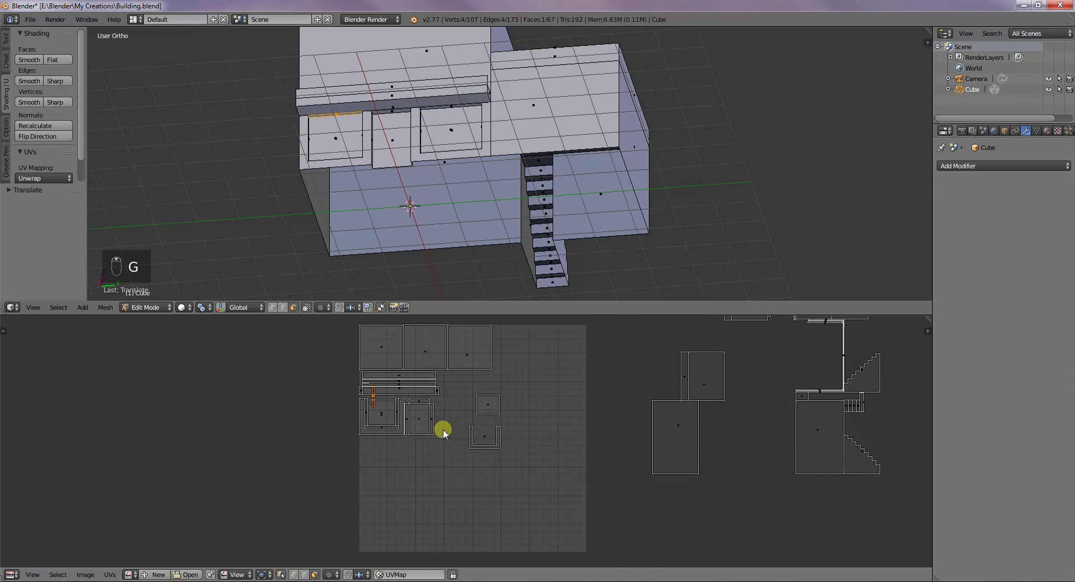
{"action": "middle_click_drag", "start_coordinate": [372, 407], "coordinate": [504, 475]}
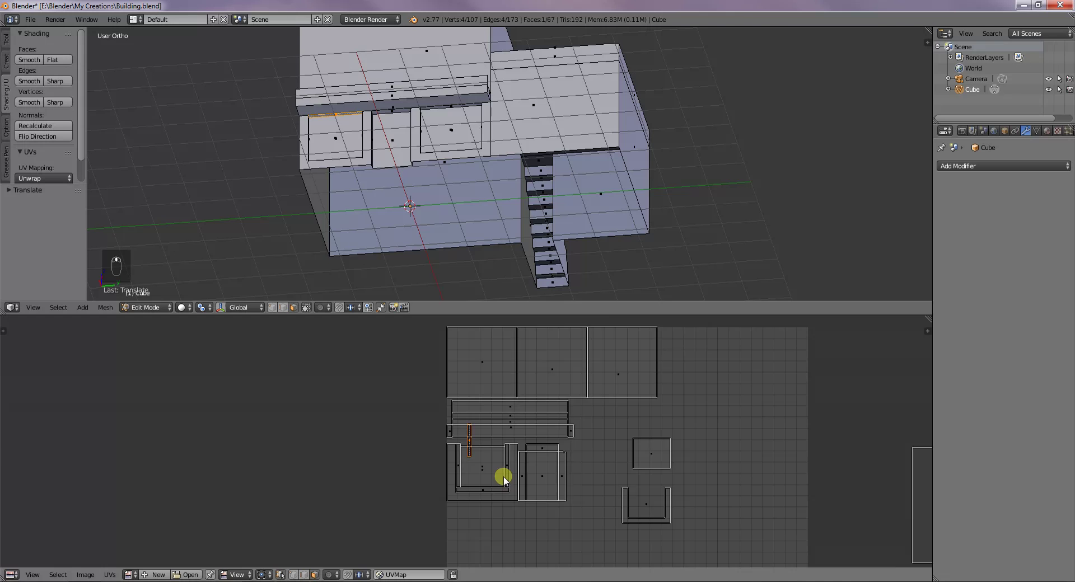
- Select the first window's pane island and nudge it down slightly inside the surround
{"action": "scroll", "coordinate": [494, 476], "scroll_direction": "up", "scroll_amount": 3}
{"action": "key", "text": "l"}
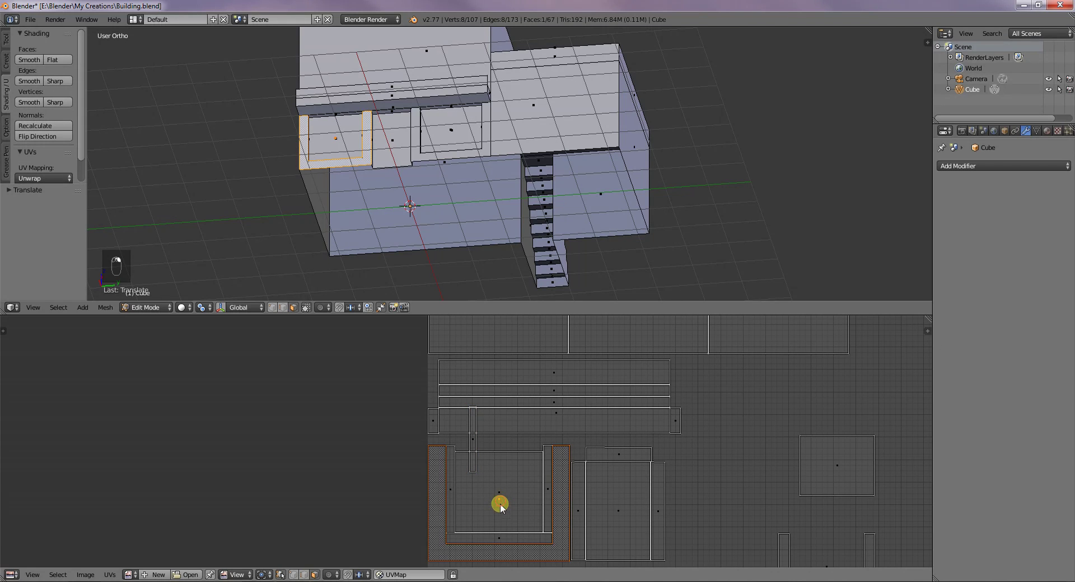
{"action": "right_click", "coordinate": [499, 521]}
{"action": "right_click", "coordinate": [509, 492]}
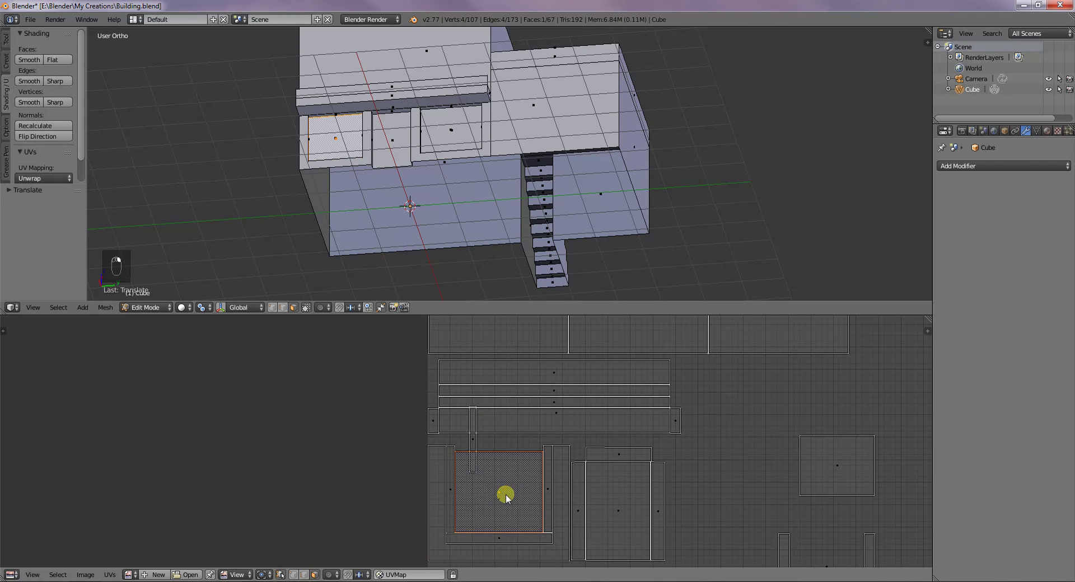
{"action": "key", "text": "g"}
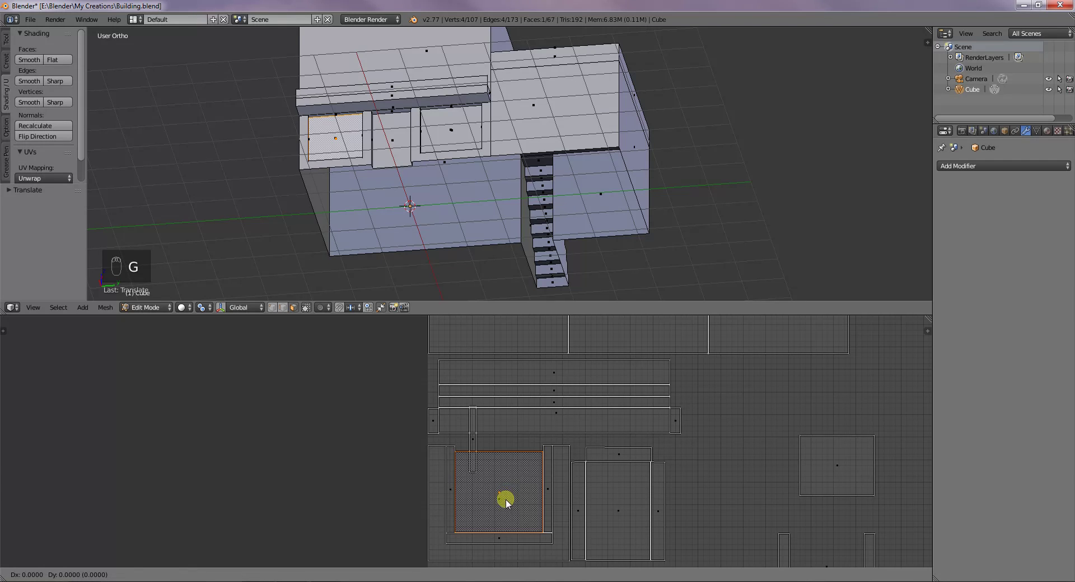
{"action": "left_click", "coordinate": [500, 510]}
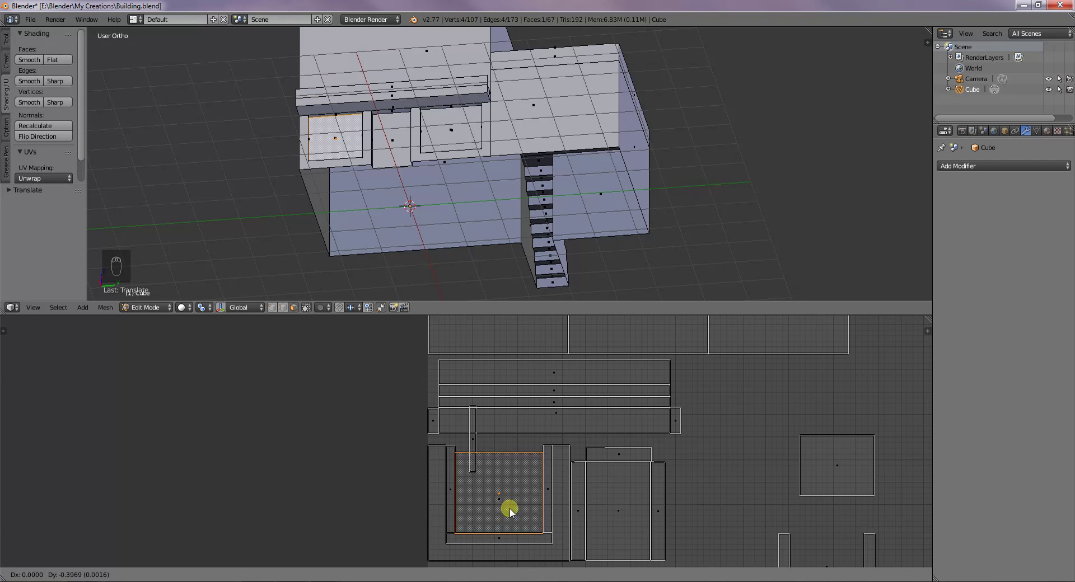
- Rotate the upper recess strip's UV island by 90° and move it onto the top edge of the window pane
{"action": "left_click", "coordinate": [473, 434]}
{"action": "type", "text": "r90"}
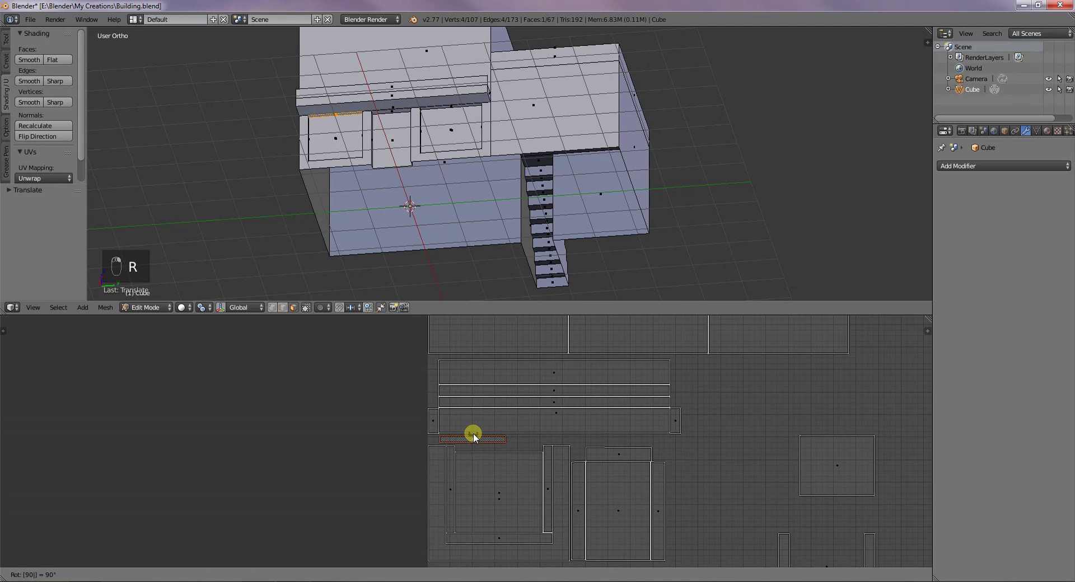
{"action": "key", "text": "Return"}
{"action": "key", "text": "g"}
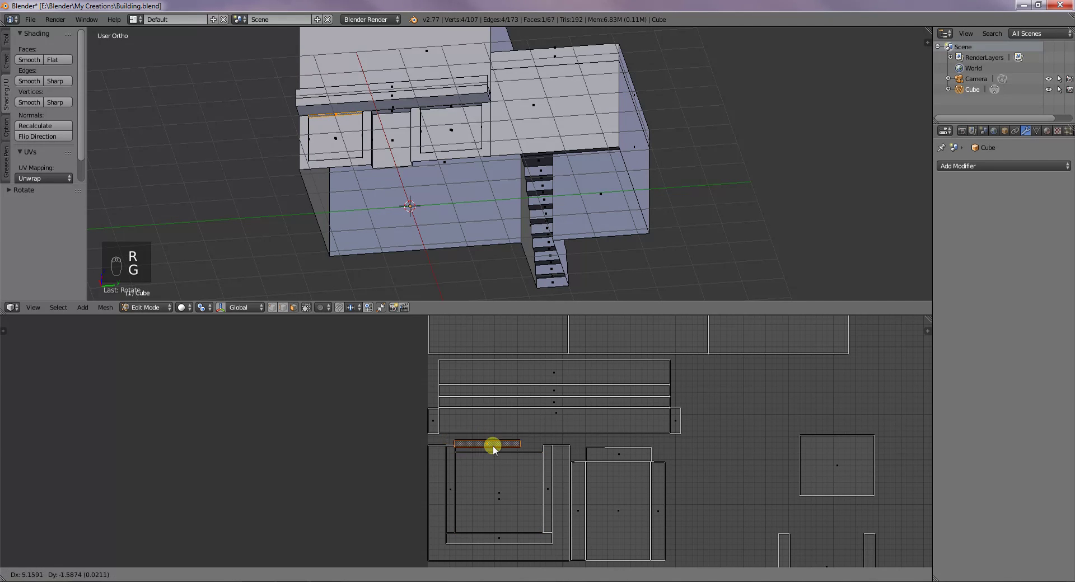
{"action": "left_click", "coordinate": [502, 450]}
- Scale up the upper recess strip to the pane's width and align it along the pane's top edge between the side strips
{"action": "key", "text": "s"}
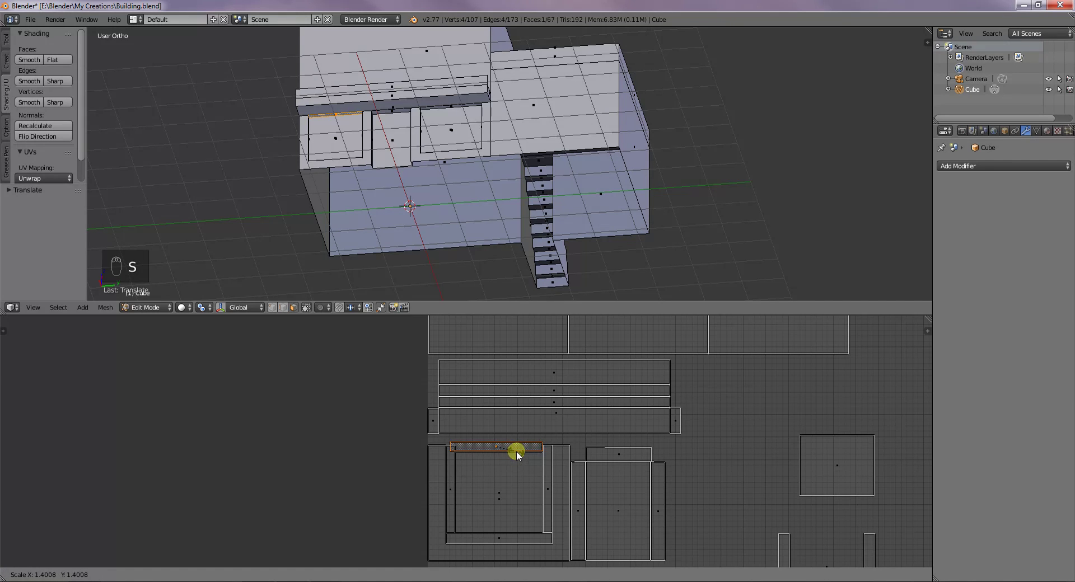
{"action": "left_click", "coordinate": [510, 450]}
{"action": "key", "text": "g"}
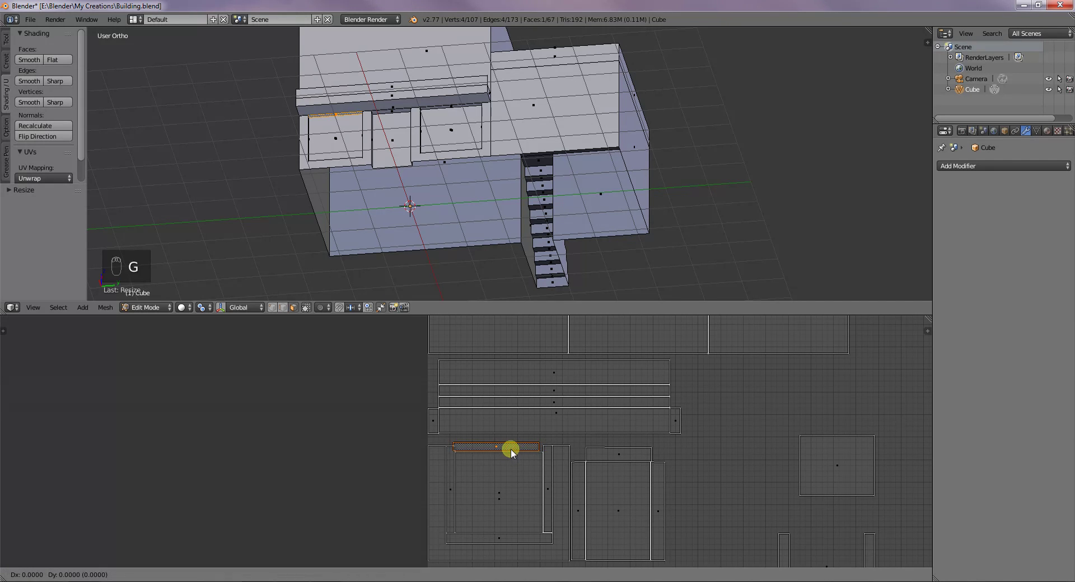
{"action": "left_click", "coordinate": [541, 451]}
{"action": "key", "text": "s"}
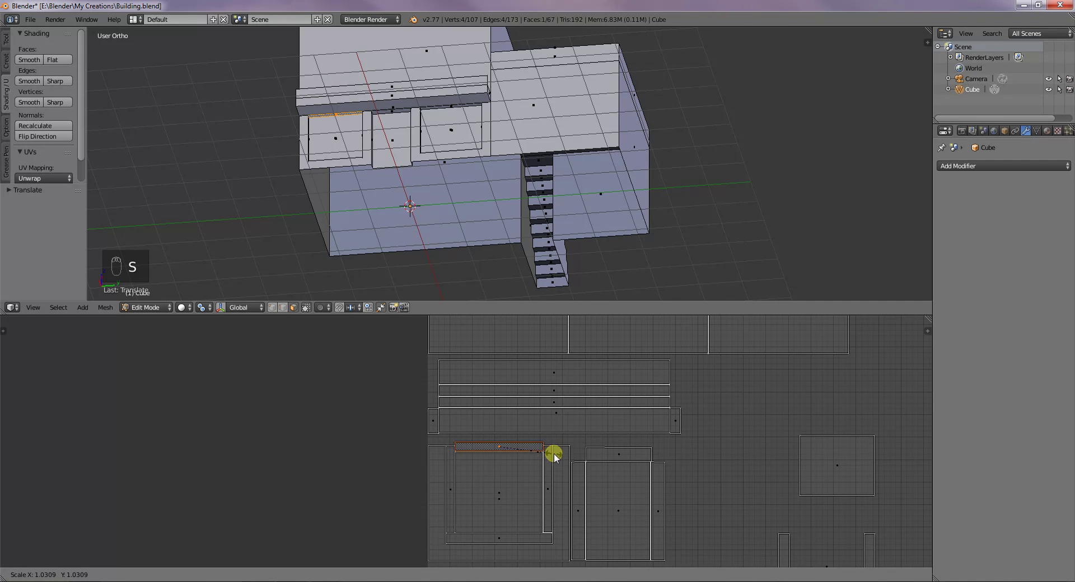
{"action": "left_click", "coordinate": [554, 453]}
{"action": "key", "text": "g"}
{"action": "left_click", "coordinate": [536, 468]}
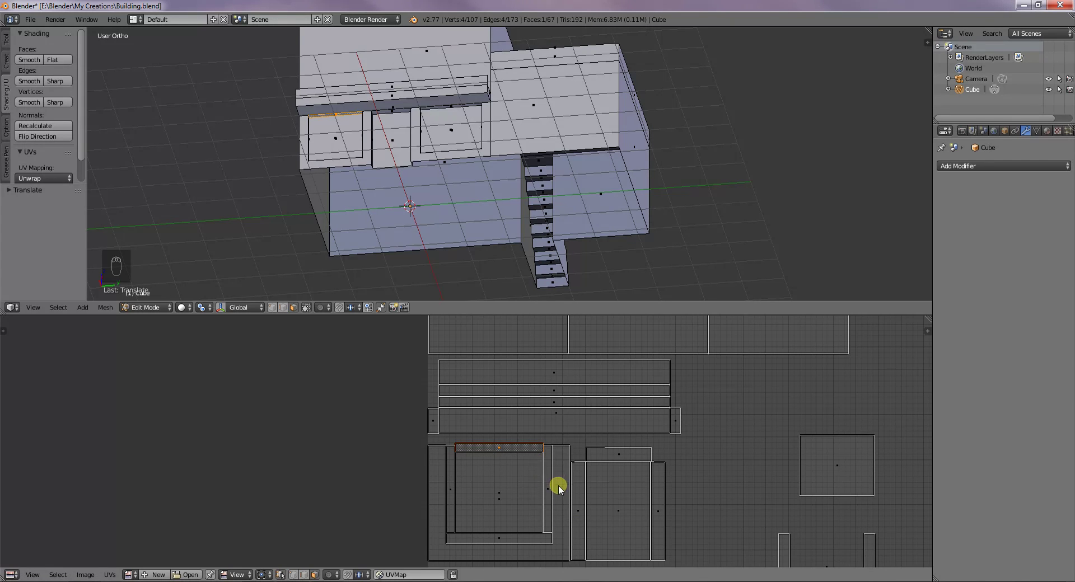
- Select the second window's U-shaped surround UV island and move it beside the door group
{"action": "scroll", "coordinate": [543, 511], "scroll_direction": "down", "scroll_amount": 1}
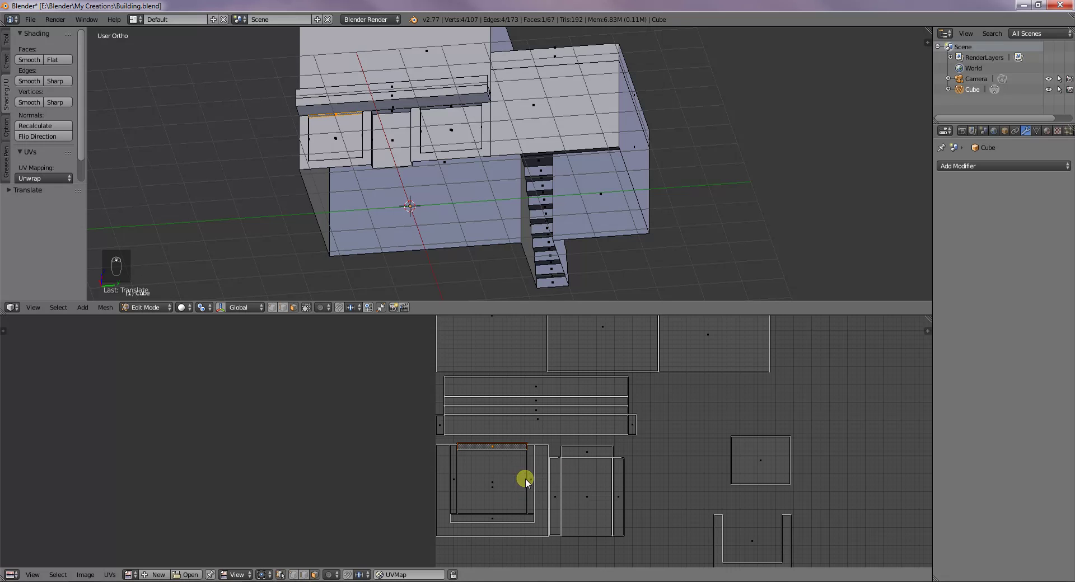
{"action": "right_click", "coordinate": [596, 479]}
{"action": "middle_click_drag", "start_coordinate": [440, 233], "coordinate": [478, 242]}
{"action": "right_click", "coordinate": [420, 63]}
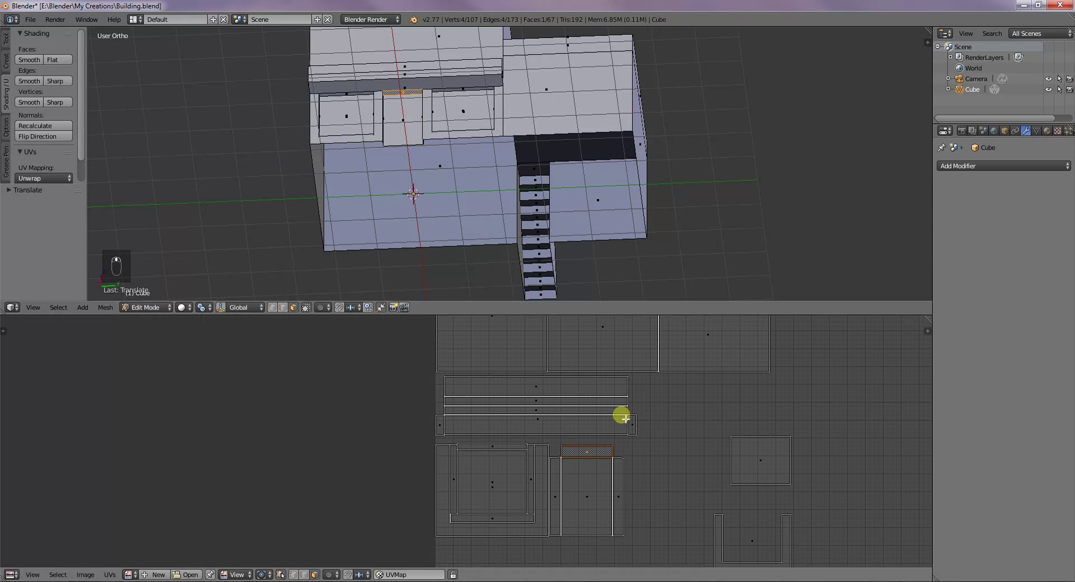
{"action": "middle_click_drag", "start_coordinate": [477, 164], "coordinate": [439, 192]}
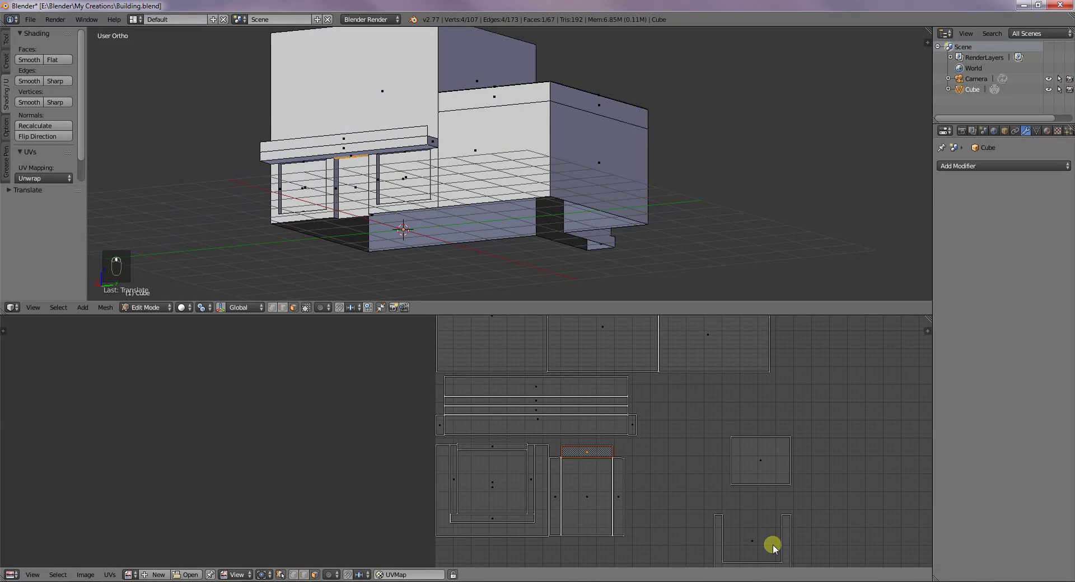
{"action": "right_click", "coordinate": [719, 547]}
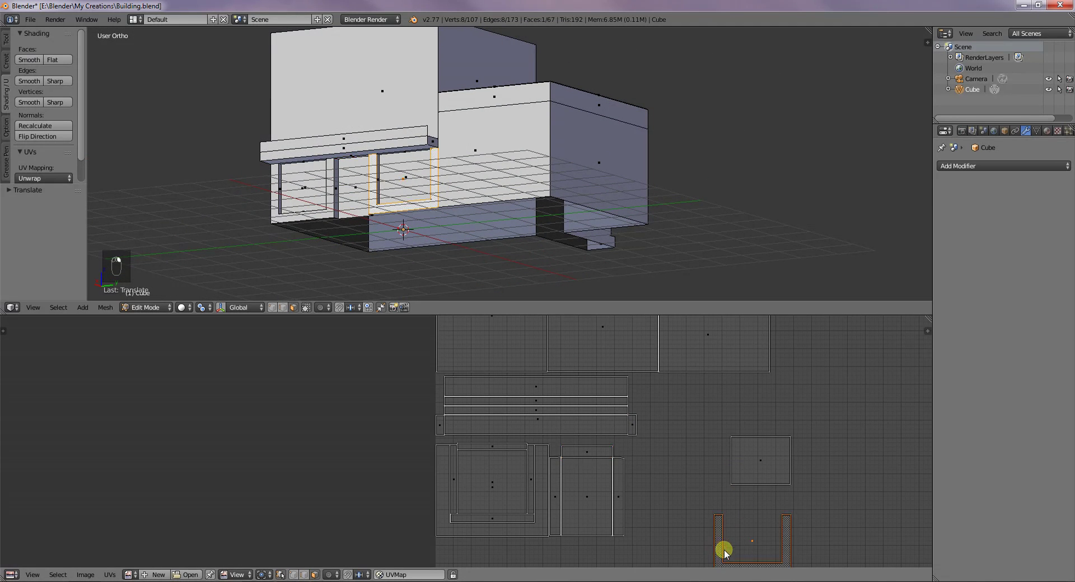
{"action": "key", "text": "g"}
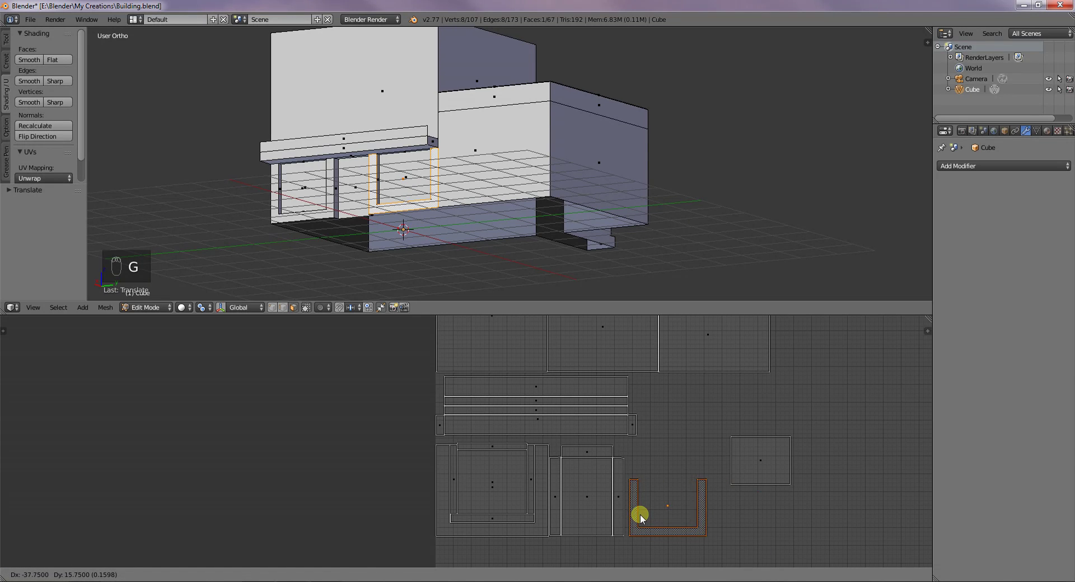
{"action": "left_click", "coordinate": [645, 516]}
- Scale up the second window's surround island and move it against the door group's outer edge
{"action": "key", "text": "s"}
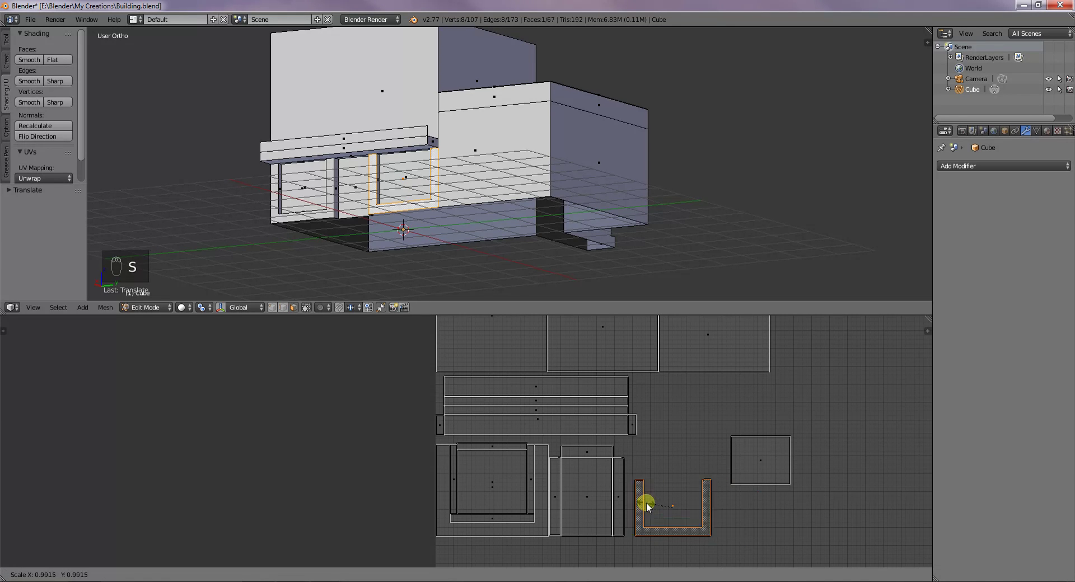
{"action": "left_click", "coordinate": [638, 487]}
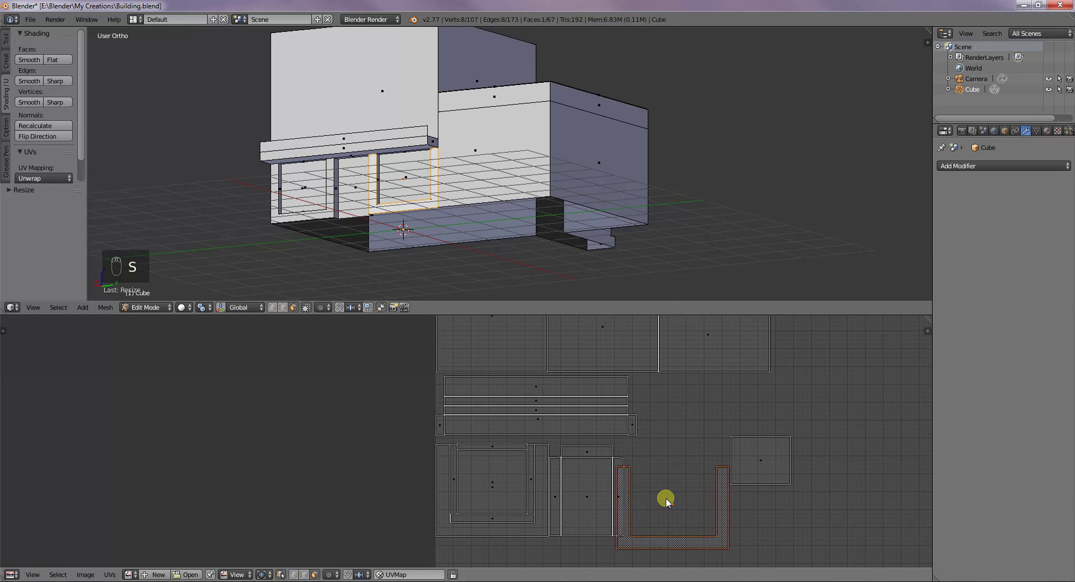
{"action": "key", "text": "g"}
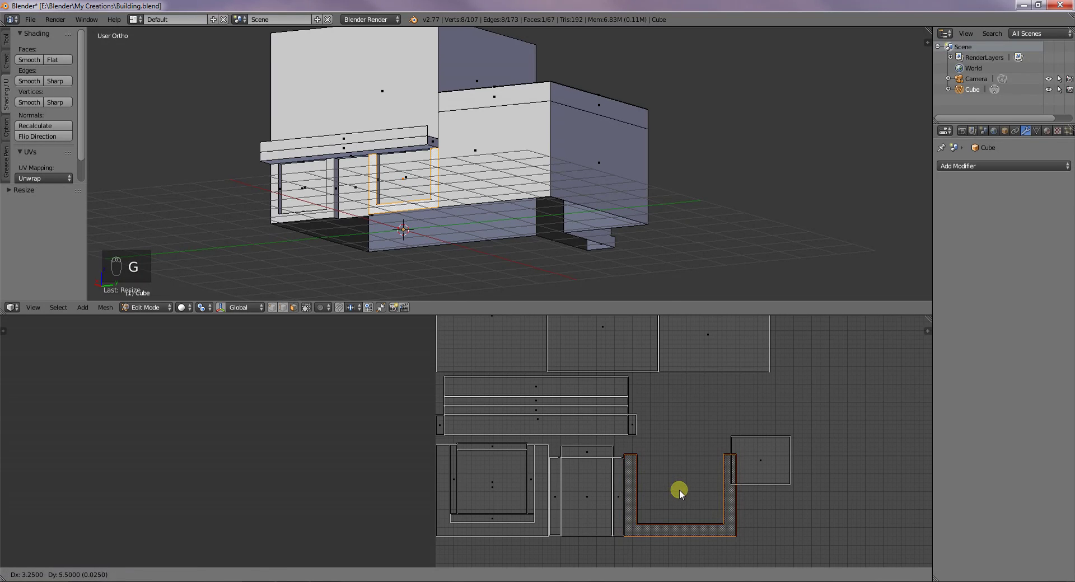
{"action": "left_click", "coordinate": [679, 489]}
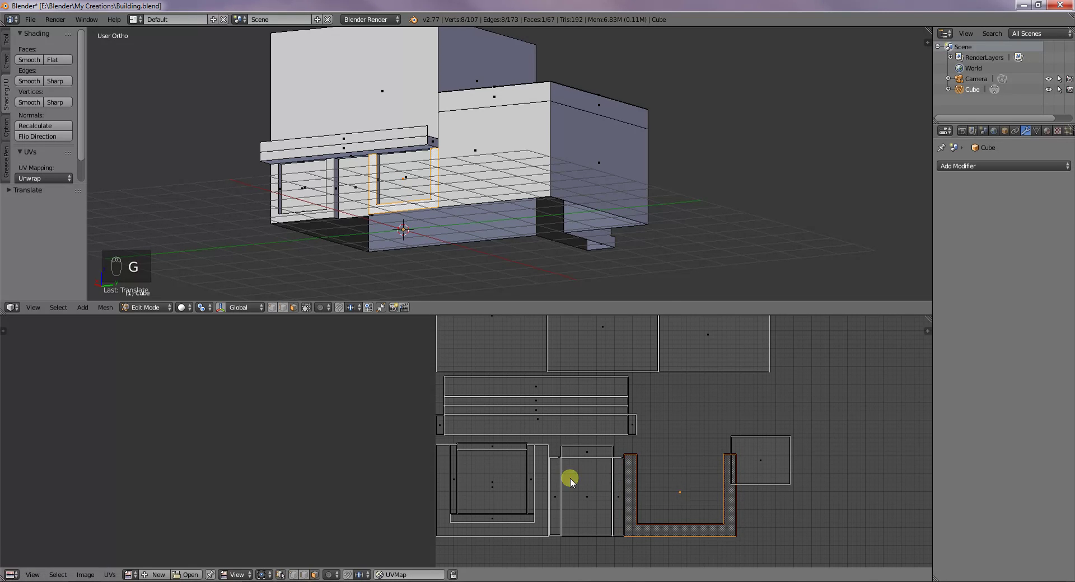
- Move the second window's pane island away from the surround to clear space around it
{"action": "right_click", "coordinate": [755, 463]}
{"action": "key", "text": "g"}
{"action": "left_click", "coordinate": [877, 442]}
- Enlarge the second window's surround island to the first window's height and align it flush beside the door group
{"action": "right_click", "coordinate": [710, 532]}
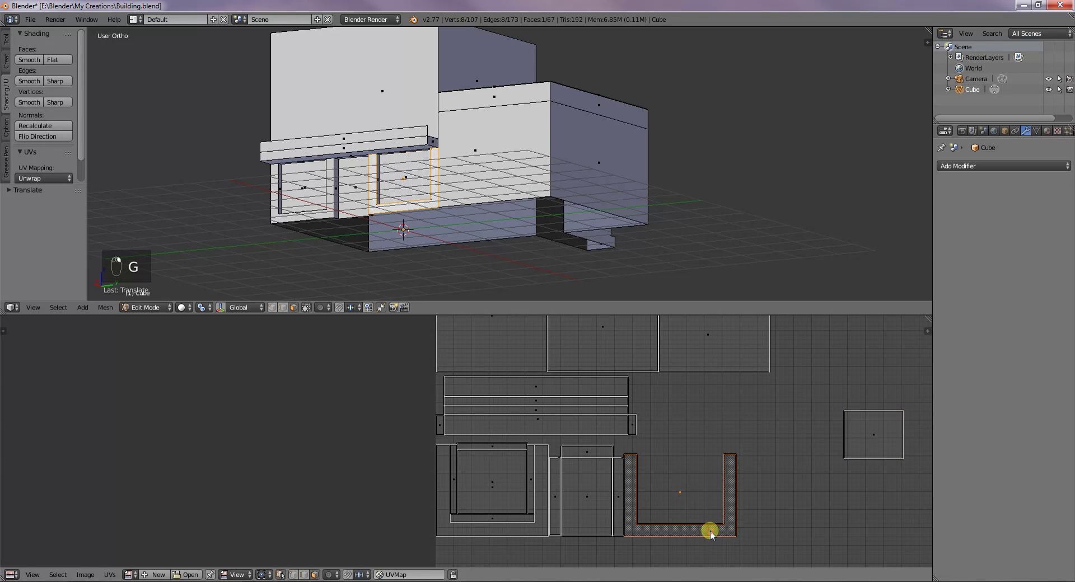
{"action": "key", "text": "s"}
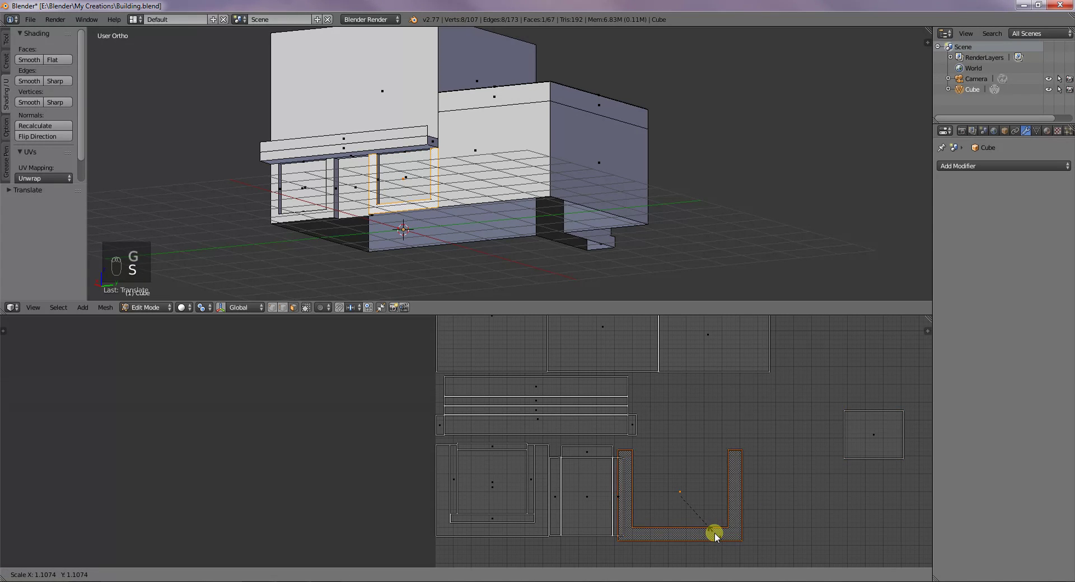
{"action": "left_click", "coordinate": [713, 532]}
{"action": "key", "text": "g"}
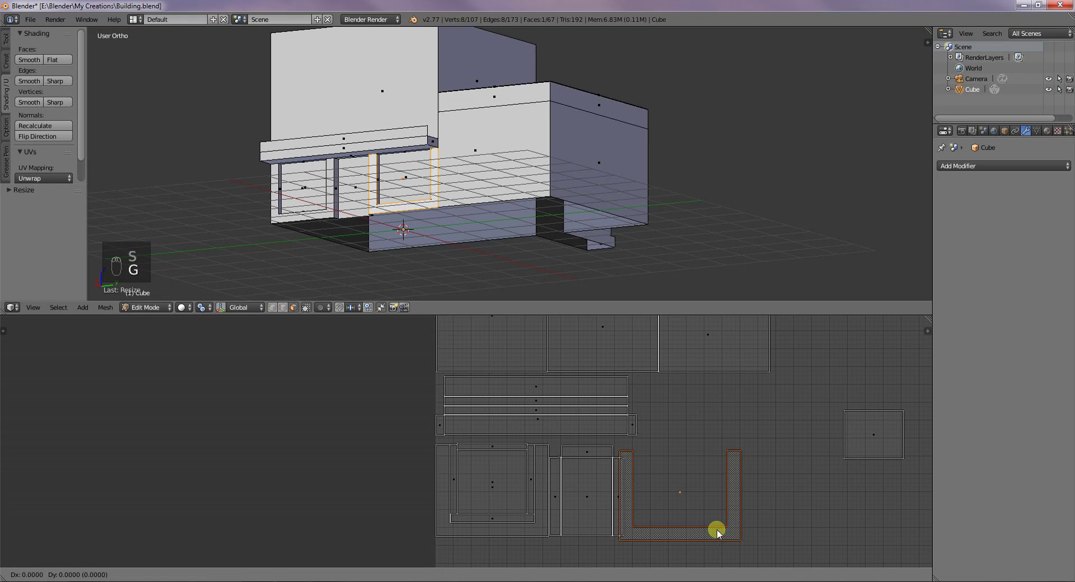
{"action": "left_click", "coordinate": [762, 493]}
{"action": "key", "text": "s"}
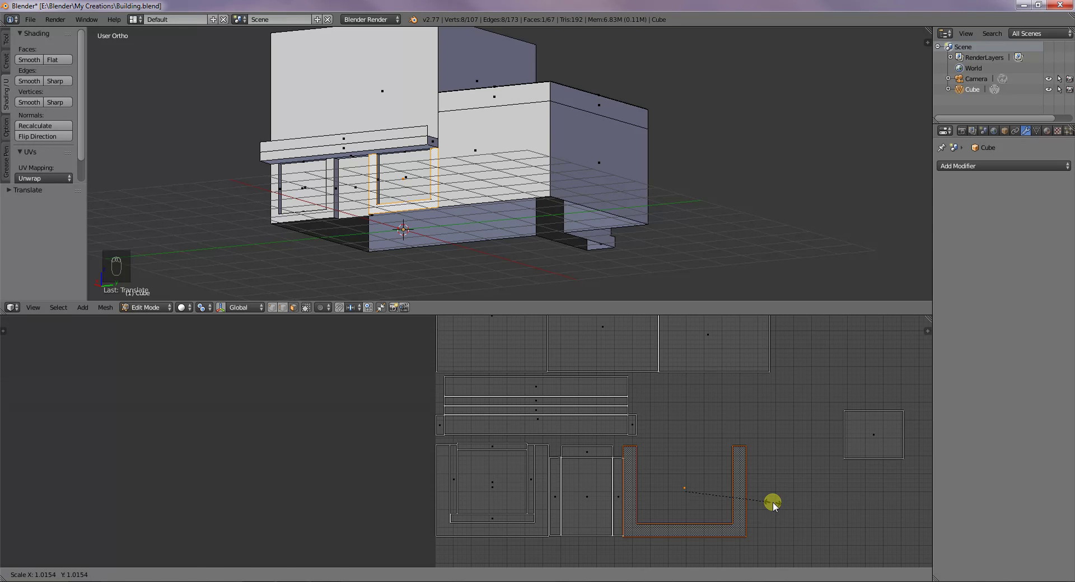
{"action": "left_click", "coordinate": [773, 503]}
{"action": "key", "text": "g"}
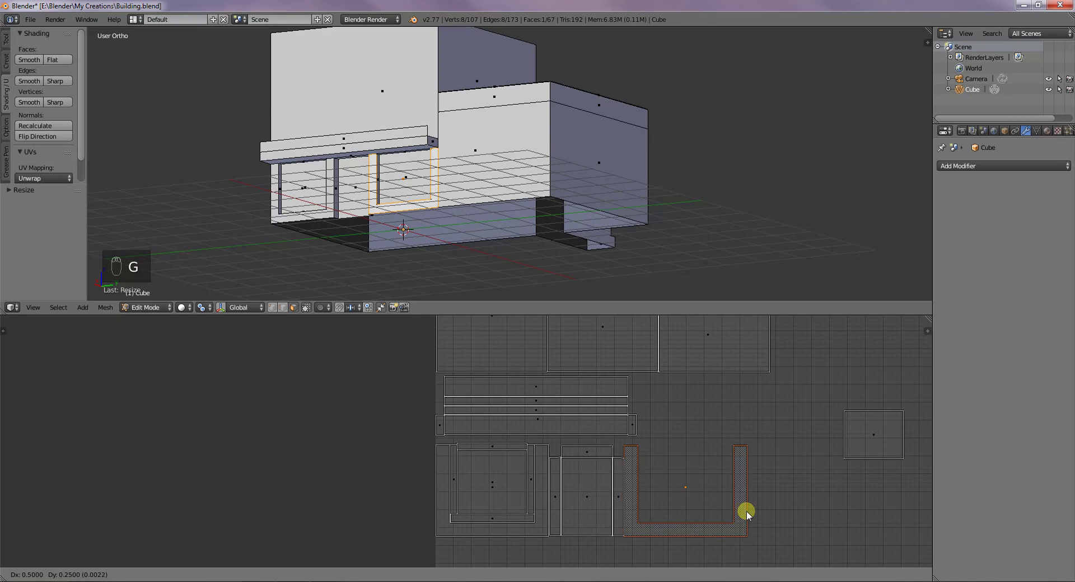
{"action": "left_click", "coordinate": [740, 511]}
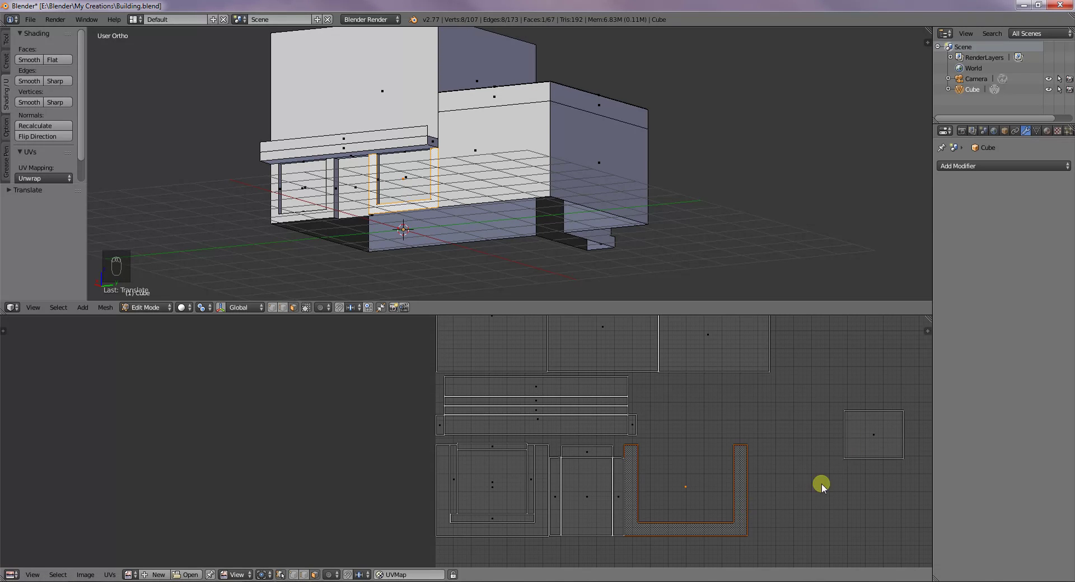
- Select the second window's lower recess face and move its UV island inside the window's surround
{"action": "scroll", "coordinate": [821, 487], "scroll_direction": "down", "scroll_amount": 4}
{"action": "middle_click_drag", "start_coordinate": [399, 179], "coordinate": [469, 283]}
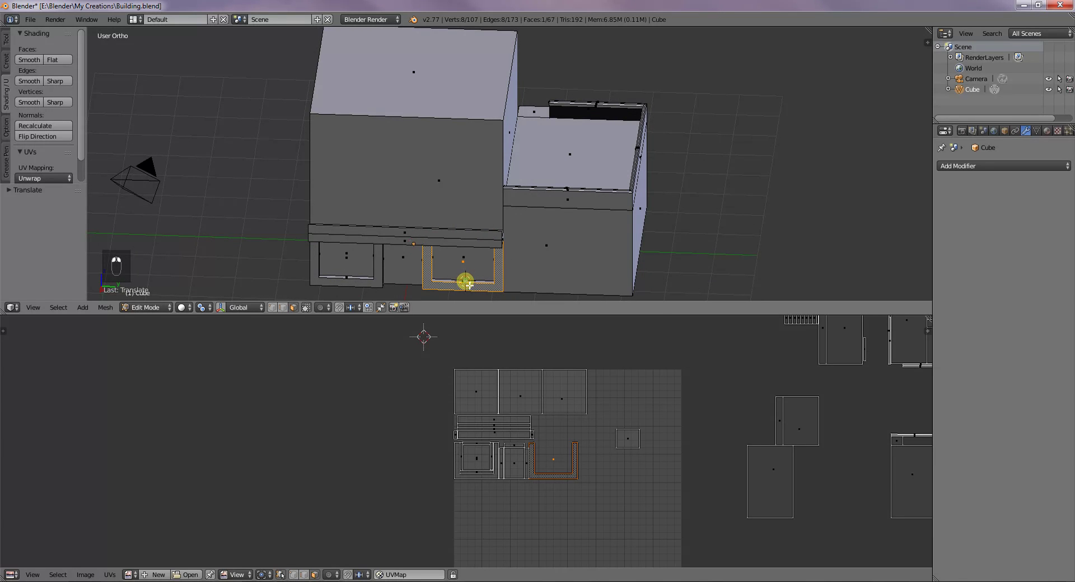
{"action": "right_click", "coordinate": [469, 282]}
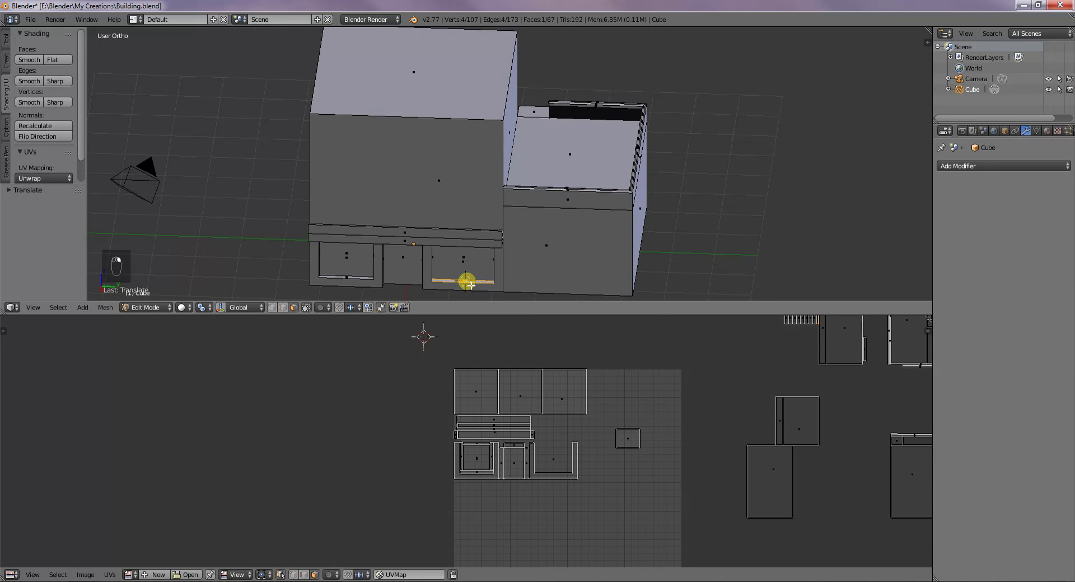
{"action": "key", "text": "shift+c"}
{"action": "scroll", "coordinate": [526, 222], "scroll_direction": "up", "scroll_amount": 6}
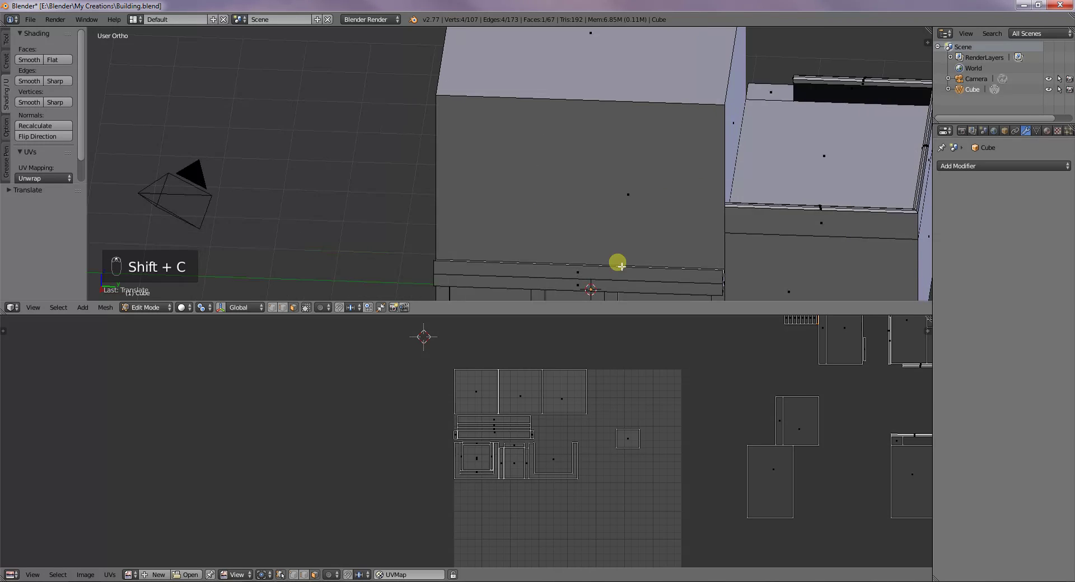
{"action": "scroll", "coordinate": [622, 267], "scroll_direction": "down", "scroll_amount": 1}
{"action": "key", "text": "g"}
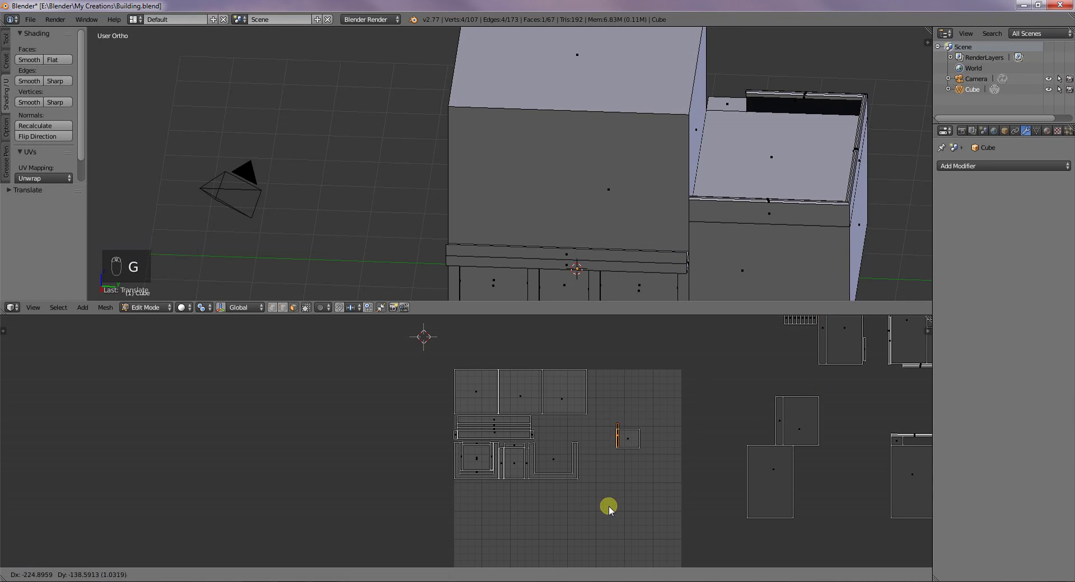
{"action": "left_click", "coordinate": [546, 531]}
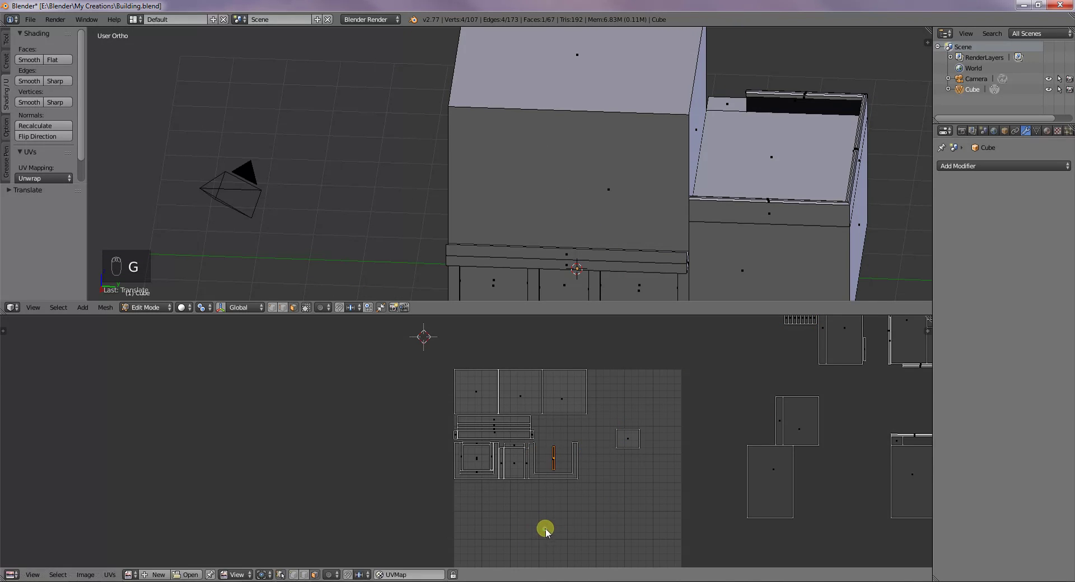
- Rotate the lower recess strip's UV island by 90° and scale it up to about the surround's inner width
{"action": "type", "text": "r90"}
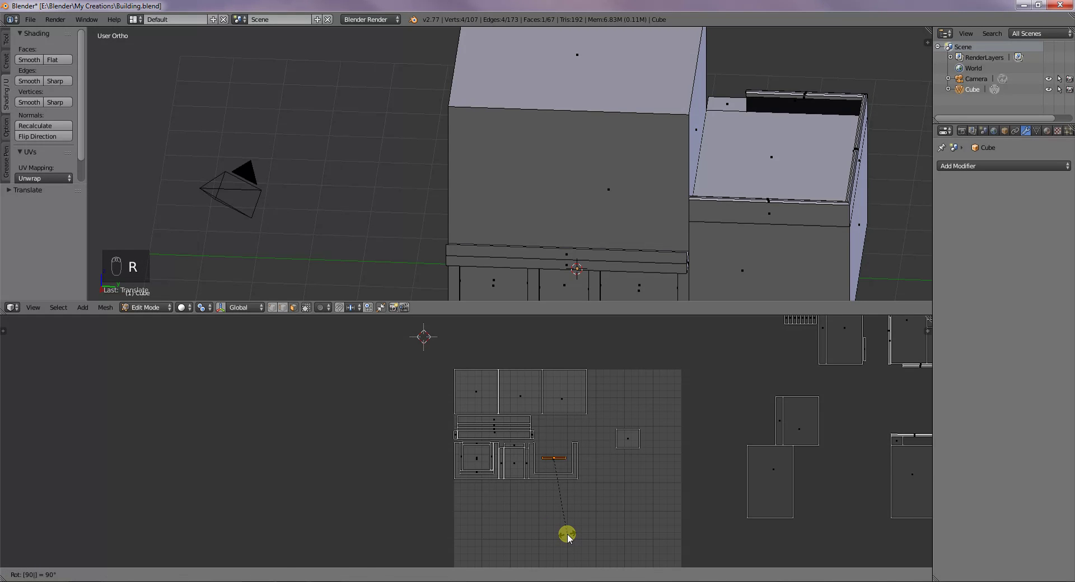
{"action": "left_click", "coordinate": [566, 534]}
{"action": "key", "text": "s"}
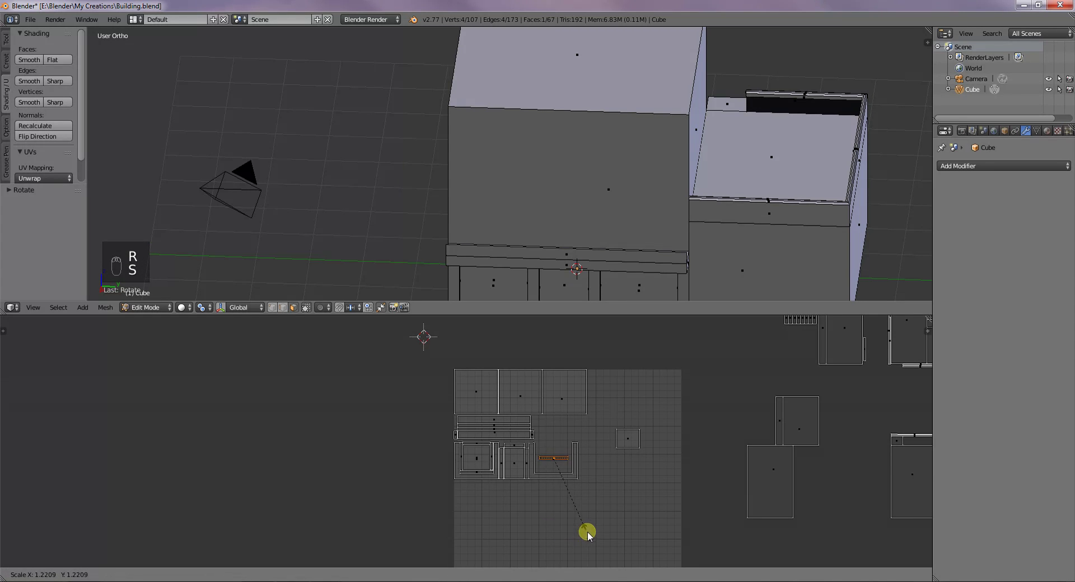
{"action": "left_click", "coordinate": [613, 546]}
- Fine-tune the lower recess strip's width and align it along the inner bottom edge of the second window's surround
{"action": "scroll", "coordinate": [561, 456], "scroll_direction": "up", "scroll_amount": 4}
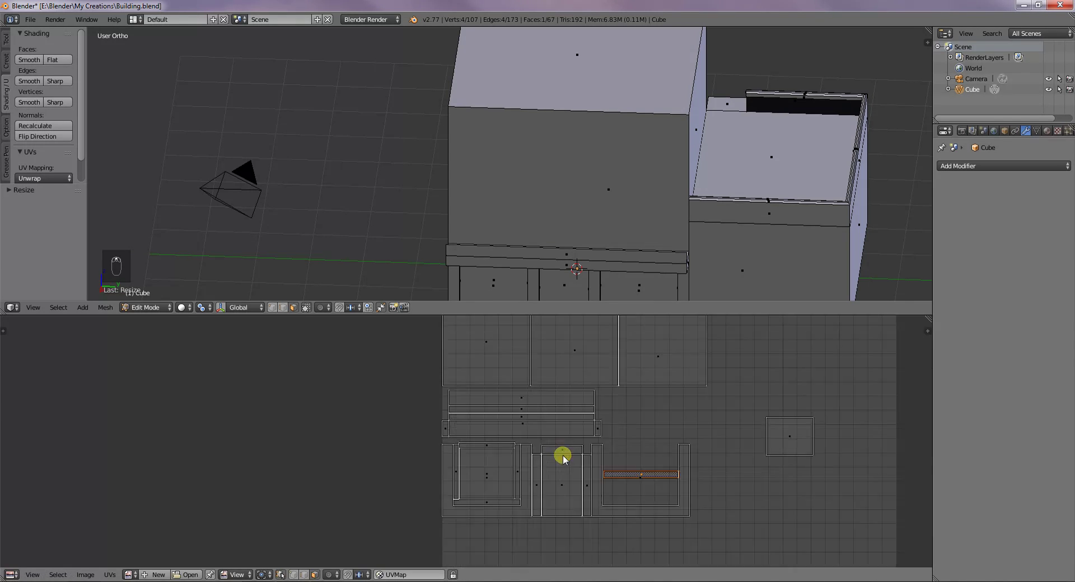
{"action": "scroll", "coordinate": [685, 518], "scroll_direction": "up", "scroll_amount": 3}
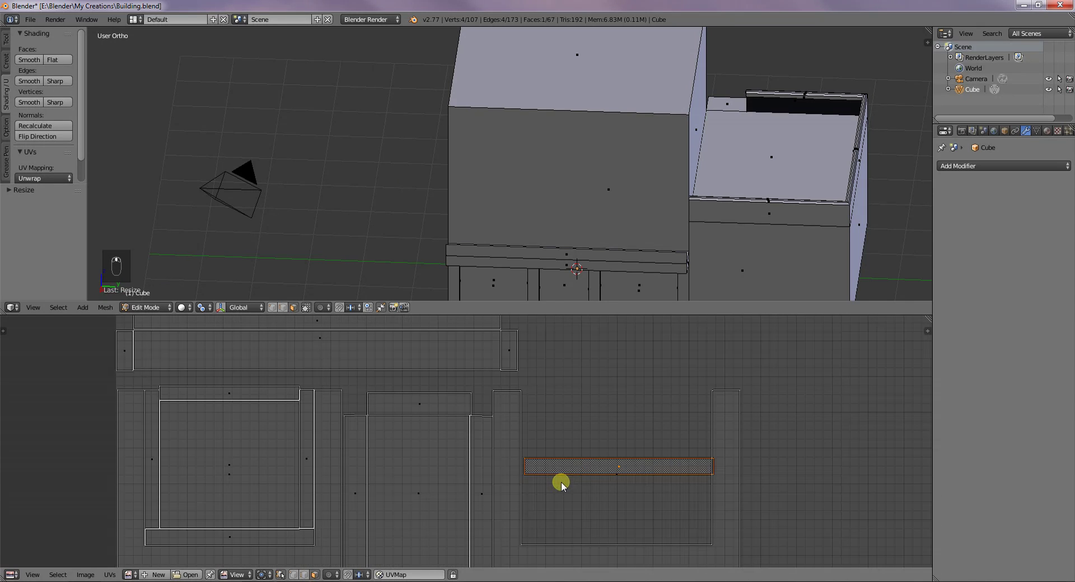
{"action": "key", "text": "s"}
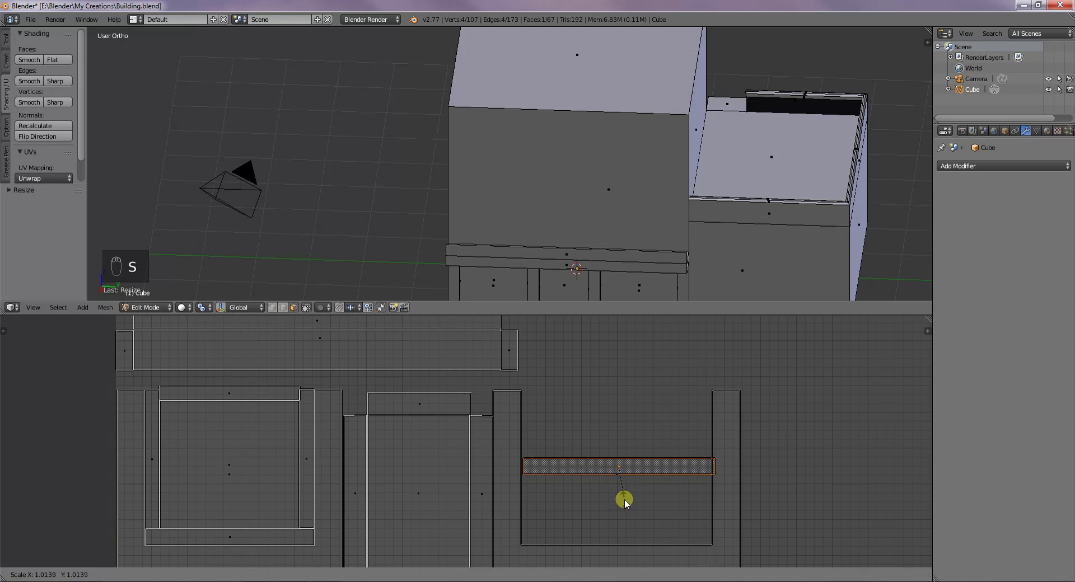
{"action": "left_click", "coordinate": [624, 501]}
{"action": "key", "text": "g"}
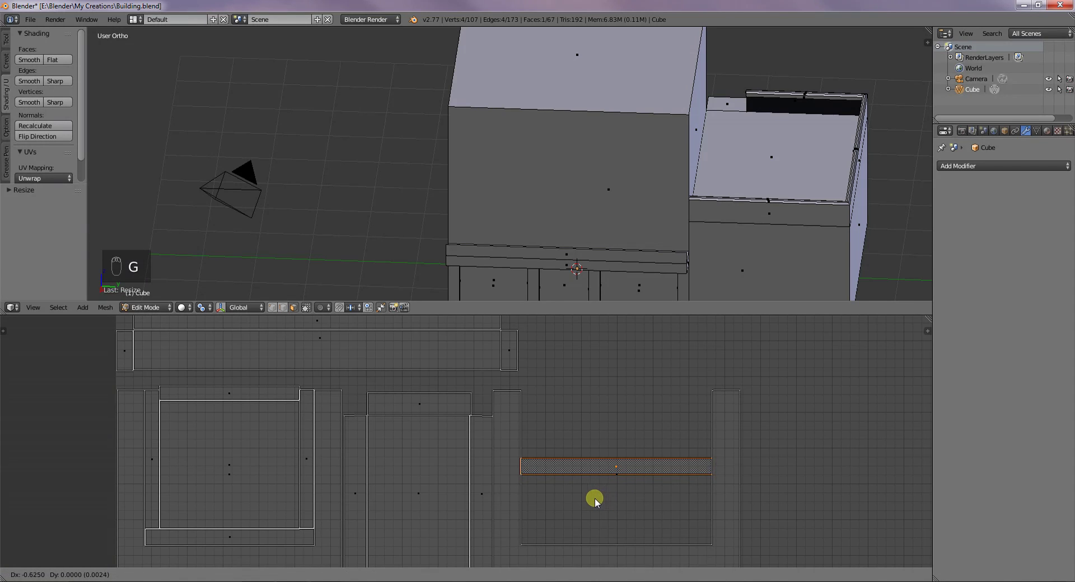
{"action": "left_click", "coordinate": [595, 500]}
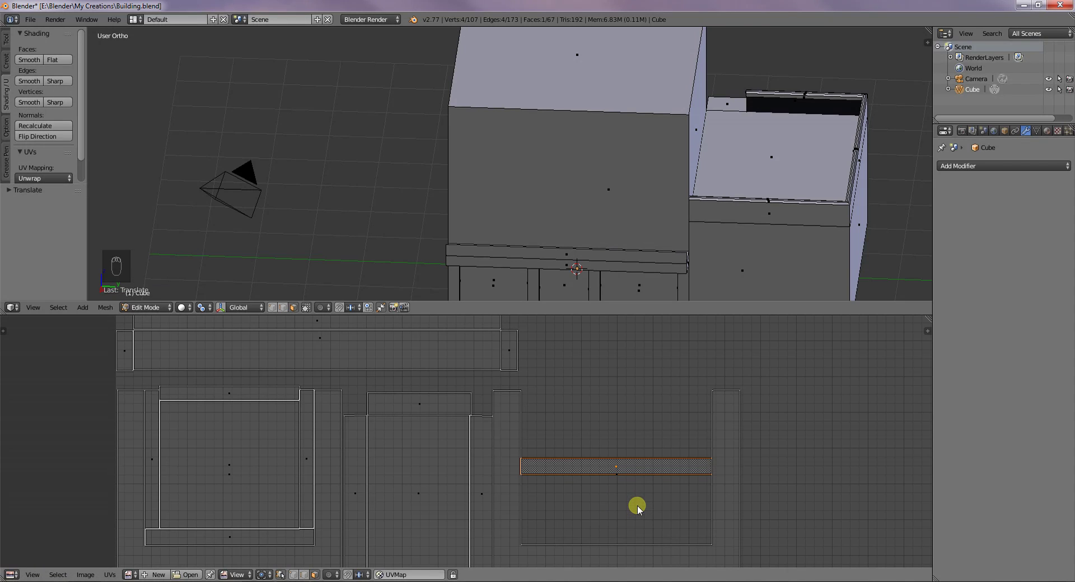
{"action": "key", "text": "g"}
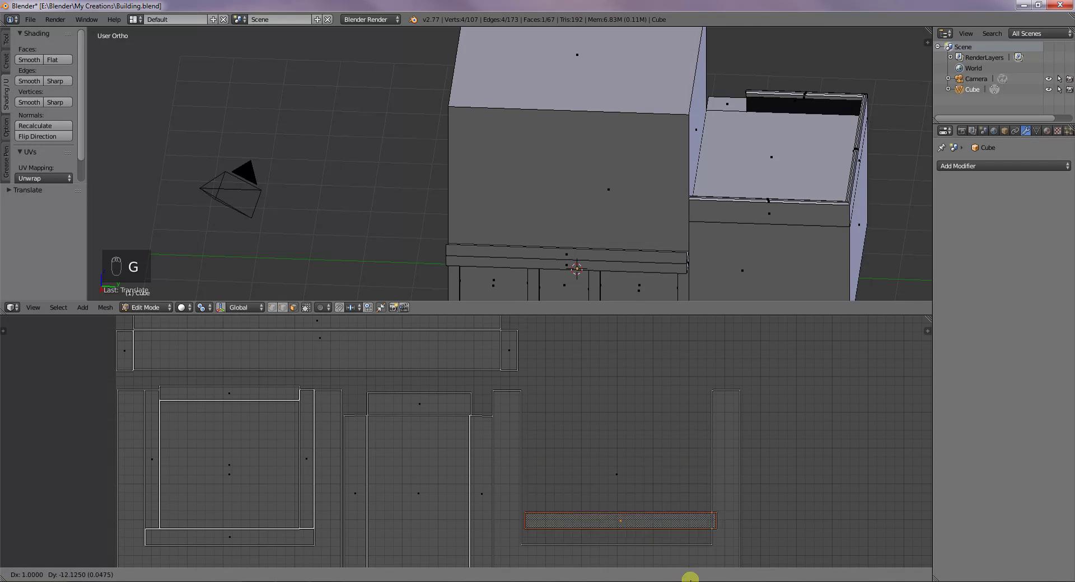
{"action": "left_click", "coordinate": [642, 467]}
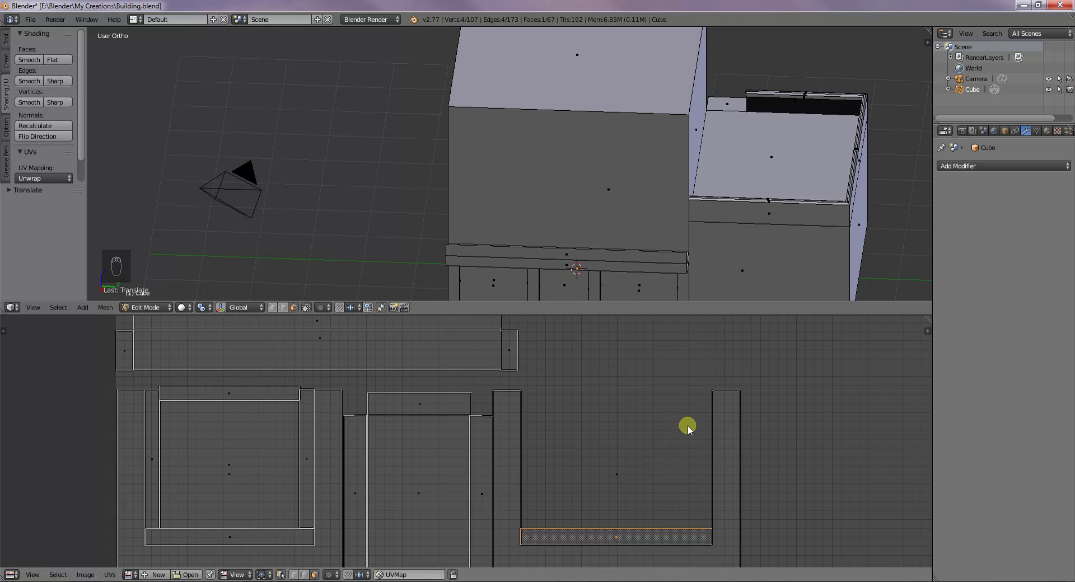
- Select the second window's side recess face nearest the door and move its UV island onto the surround's door-side inner edge
{"action": "scroll", "coordinate": [689, 427], "scroll_direction": "down", "scroll_amount": 3}
{"action": "middle_click_drag", "start_coordinate": [631, 226], "coordinate": [549, 271]}
{"action": "right_click", "coordinate": [570, 268]}
{"action": "scroll", "coordinate": [704, 393], "scroll_direction": "down", "scroll_amount": 5}
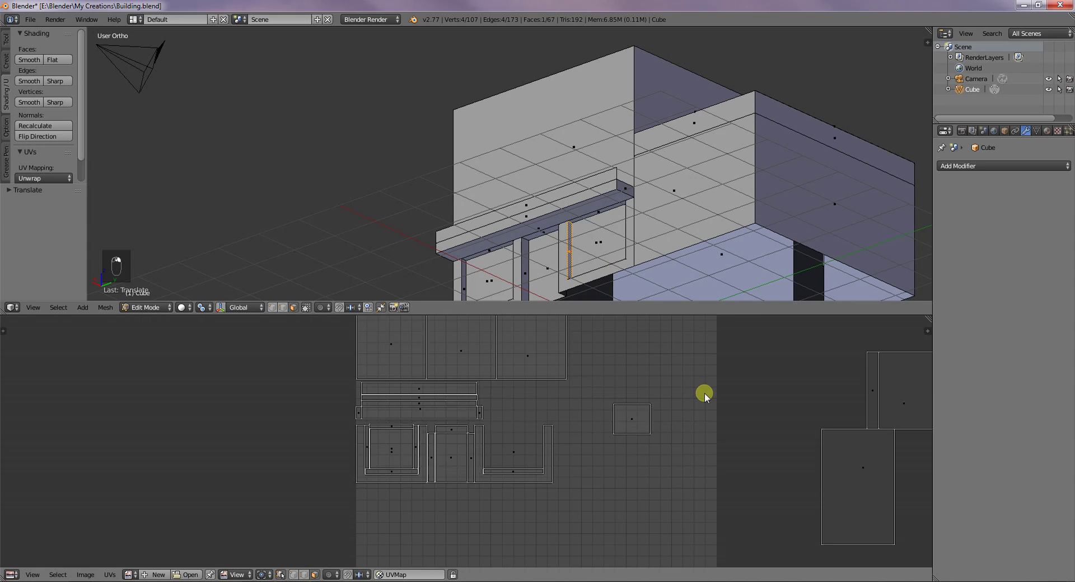
{"action": "key", "text": "g"}
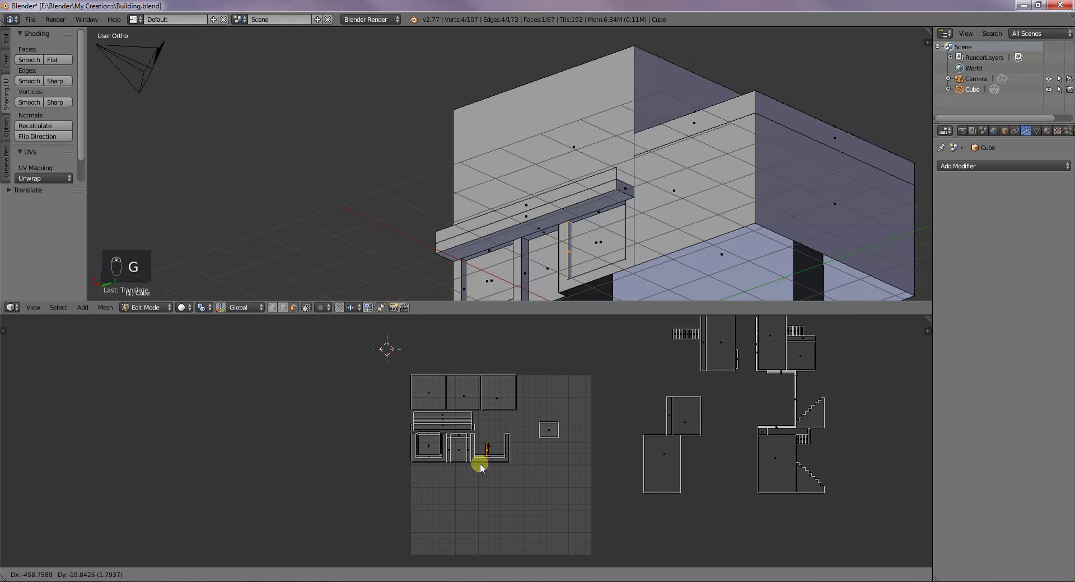
{"action": "left_click", "coordinate": [479, 453]}
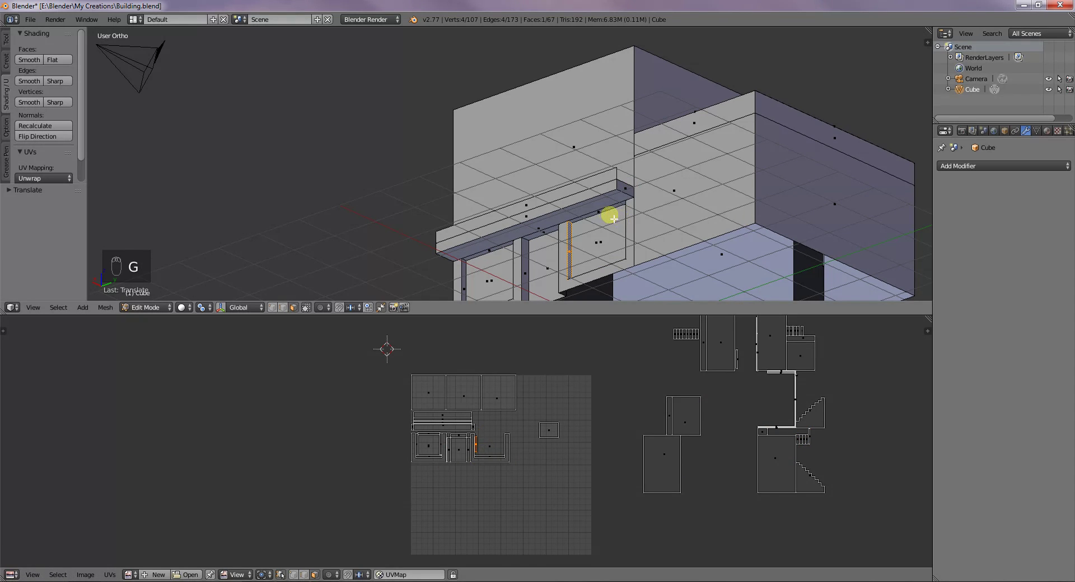
- Select the second window's pane island and move it inside the surround
{"action": "right_click", "coordinate": [608, 214]}
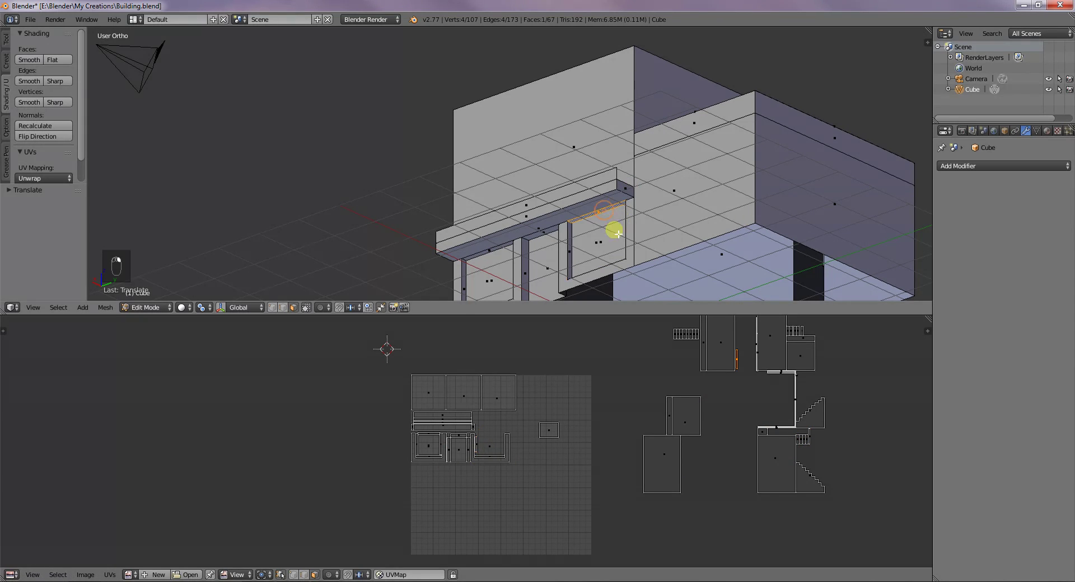
{"action": "right_click", "coordinate": [556, 435]}
{"action": "key", "text": "g"}
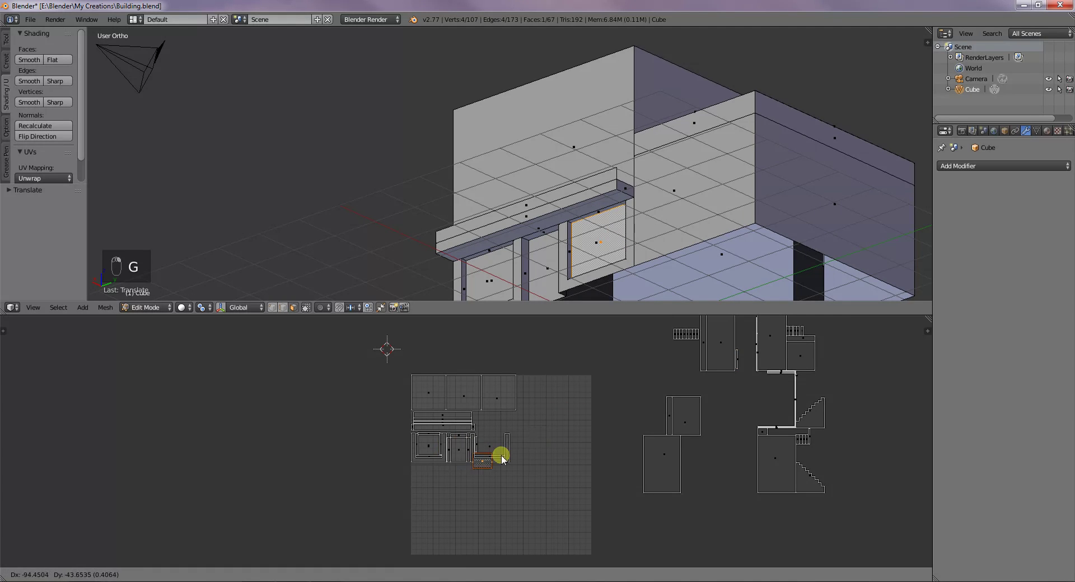
{"action": "left_click", "coordinate": [502, 441]}
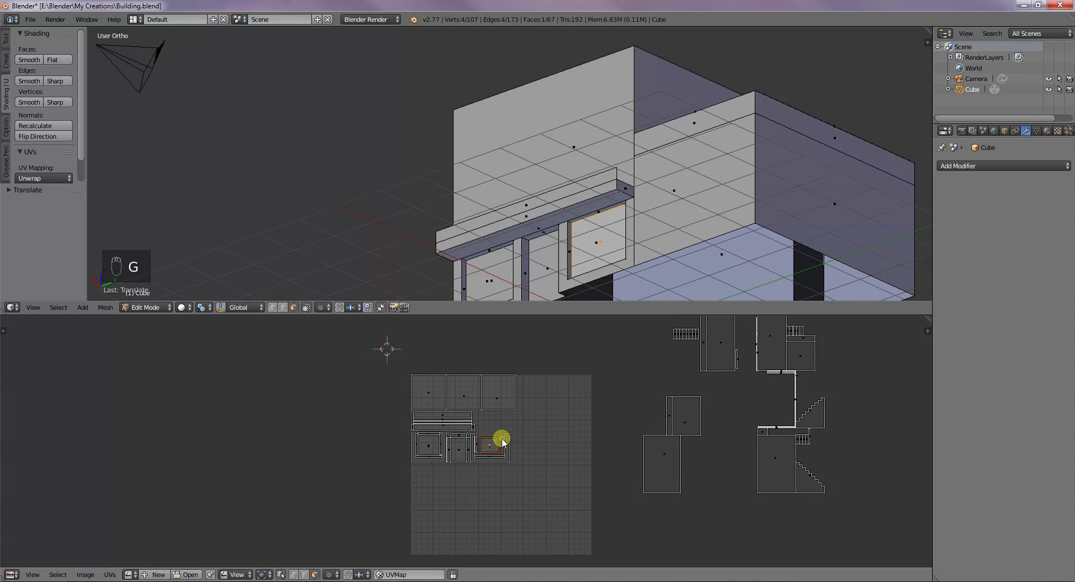
{"action": "middle_click_drag", "start_coordinate": [610, 233], "coordinate": [710, 257]}
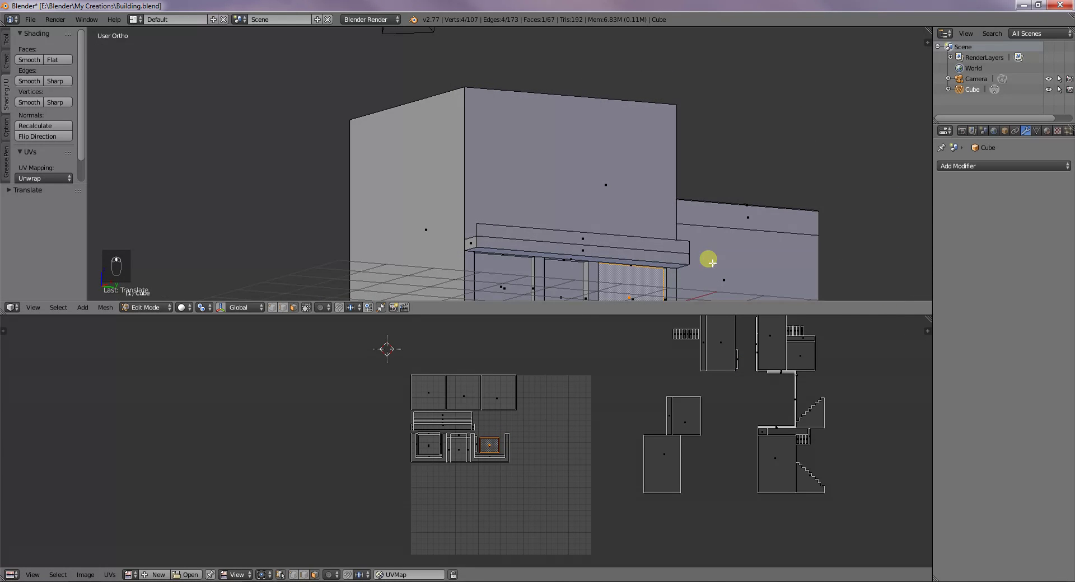
- Move the UV island of the right-hand window's inner right side face into the UV layout, inside that window's frame
{"action": "right_click", "coordinate": [665, 288]}
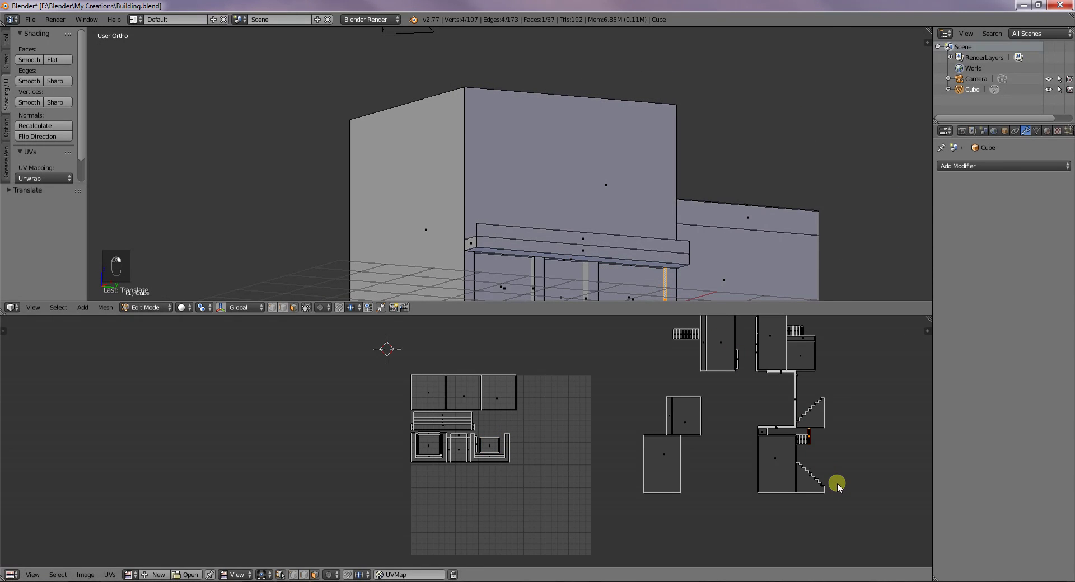
{"action": "key", "text": "g"}
{"action": "left_click", "coordinate": [532, 490]}
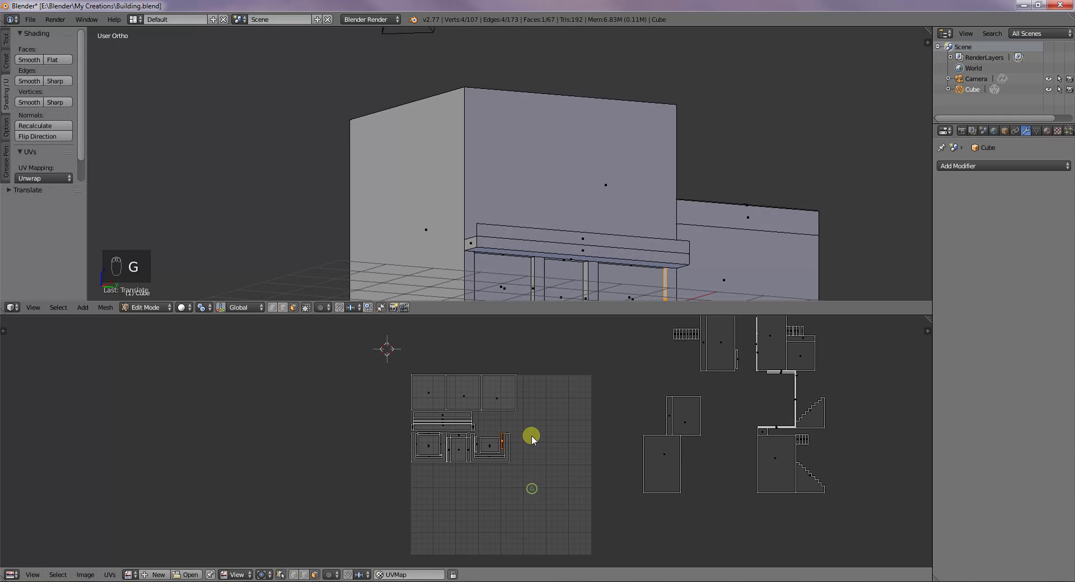
- Scale up the left side strip's UV island so it spans the full height above the right-hand window's sill strip
{"action": "scroll", "coordinate": [533, 462], "scroll_direction": "up", "scroll_amount": 6}
{"action": "right_click", "coordinate": [506, 462]}
{"action": "scroll", "coordinate": [547, 488], "scroll_direction": "up", "scroll_amount": 3}
{"action": "middle_click_drag", "start_coordinate": [572, 501], "coordinate": [501, 460]}
{"action": "key", "text": "s"}
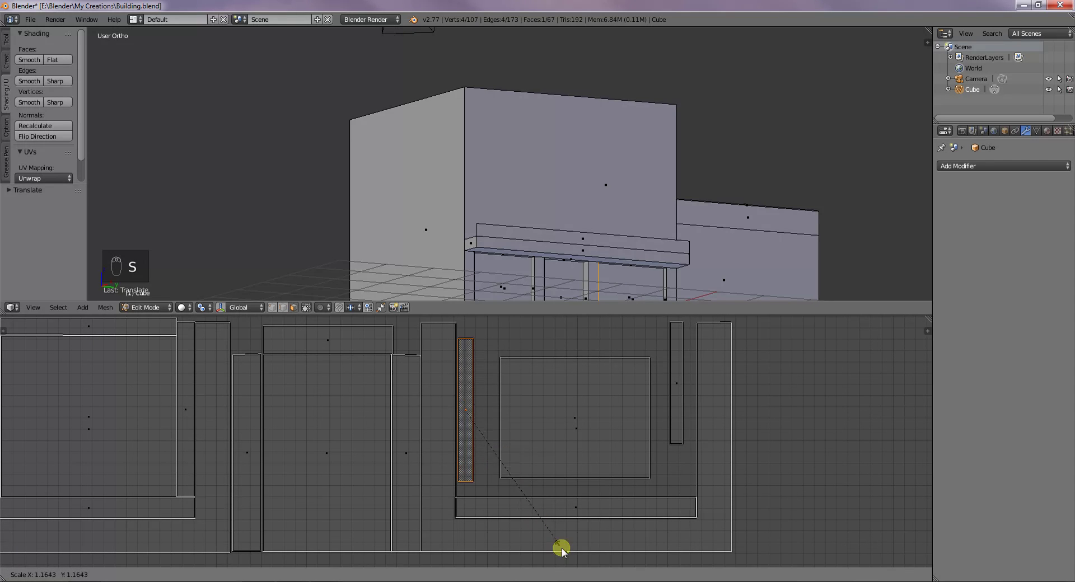
{"action": "left_click", "coordinate": [646, 437]}
- Move the right side strip's UV island against the right-hand window frame's inner edge and scale it up by about 1.37
{"action": "right_click", "coordinate": [676, 427]}
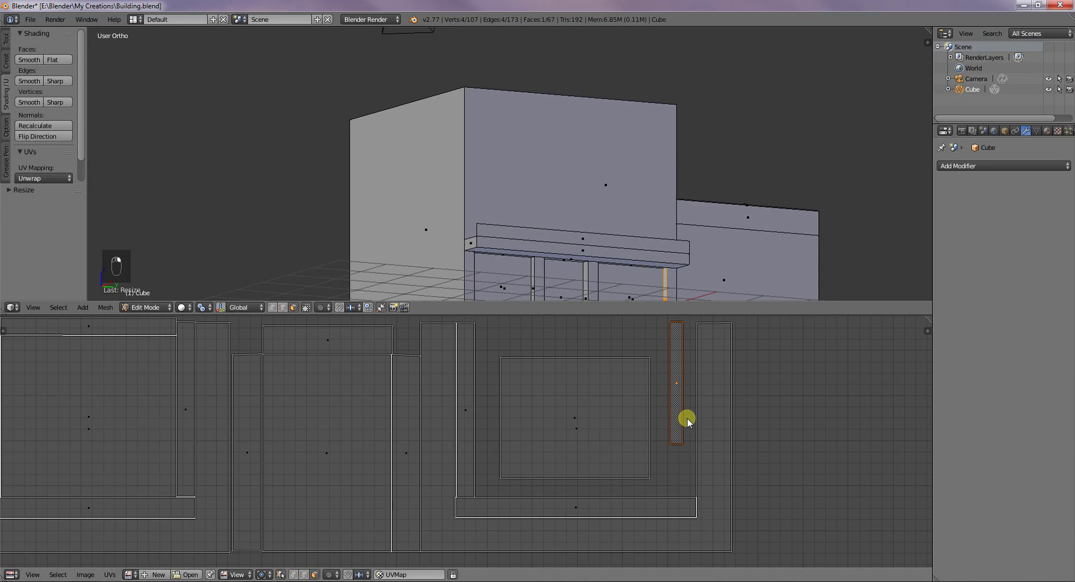
{"action": "key", "text": "g"}
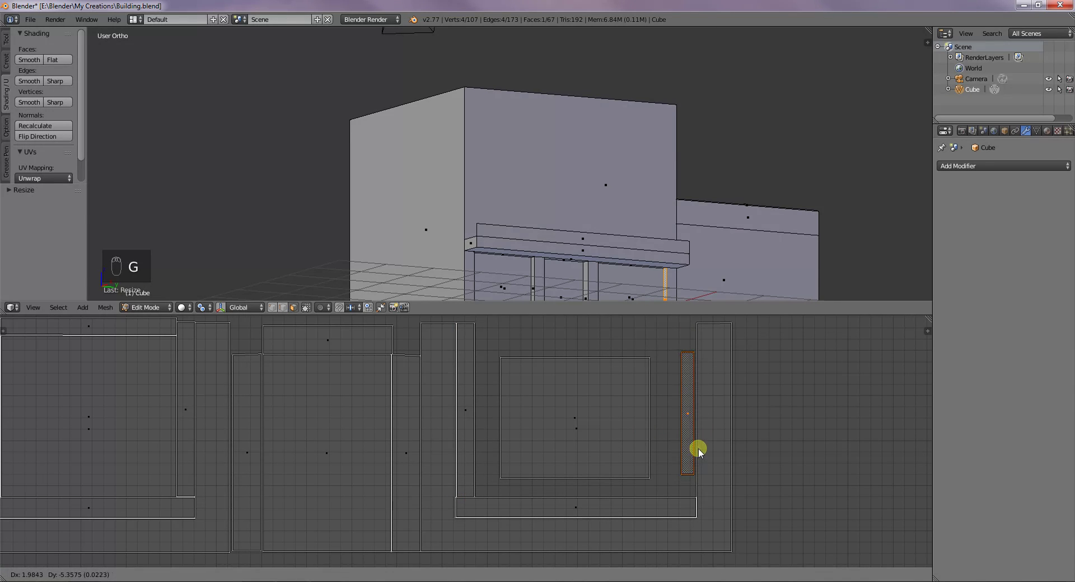
{"action": "left_click", "coordinate": [699, 449]}
{"action": "key", "text": "s"}
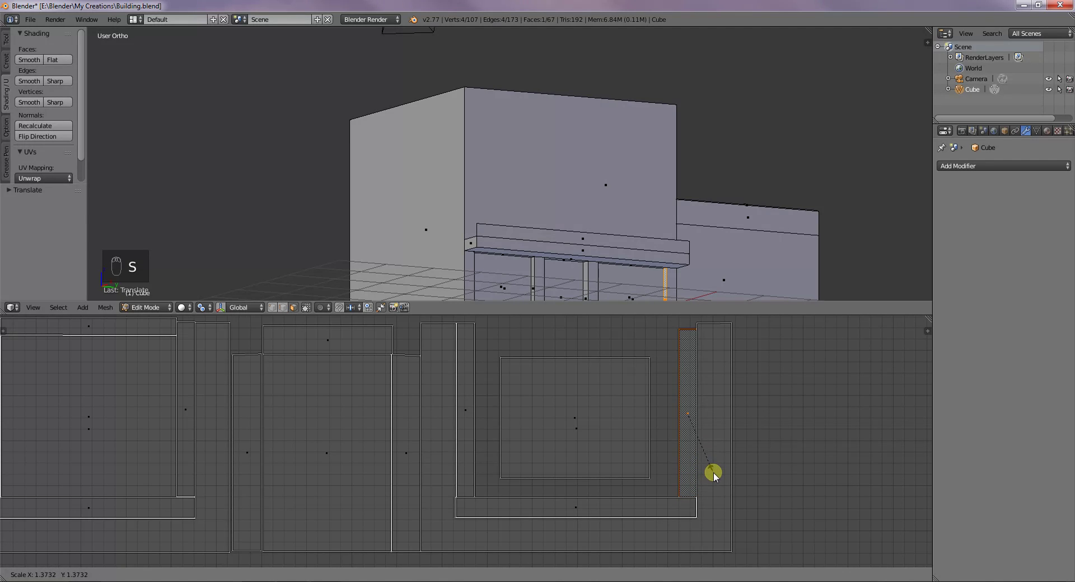
{"action": "left_click", "coordinate": [714, 473]}
- Nudge the right side strip's UV island and scale it by about 1.04 so it fits between the frame's upper edge and the sill strip
{"action": "key", "text": "g"}
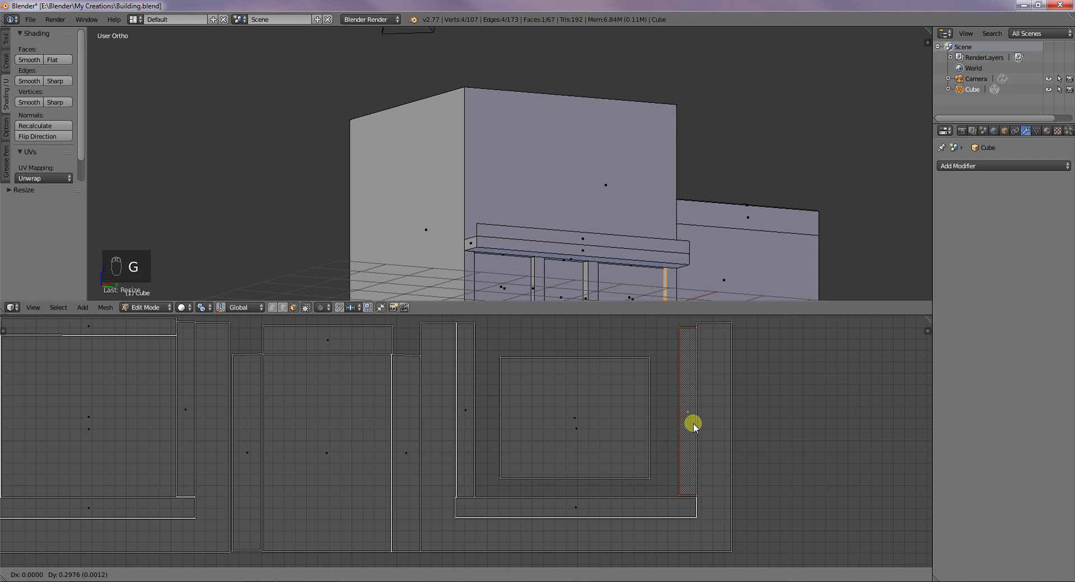
{"action": "left_click", "coordinate": [681, 432]}
{"action": "key", "text": "s"}
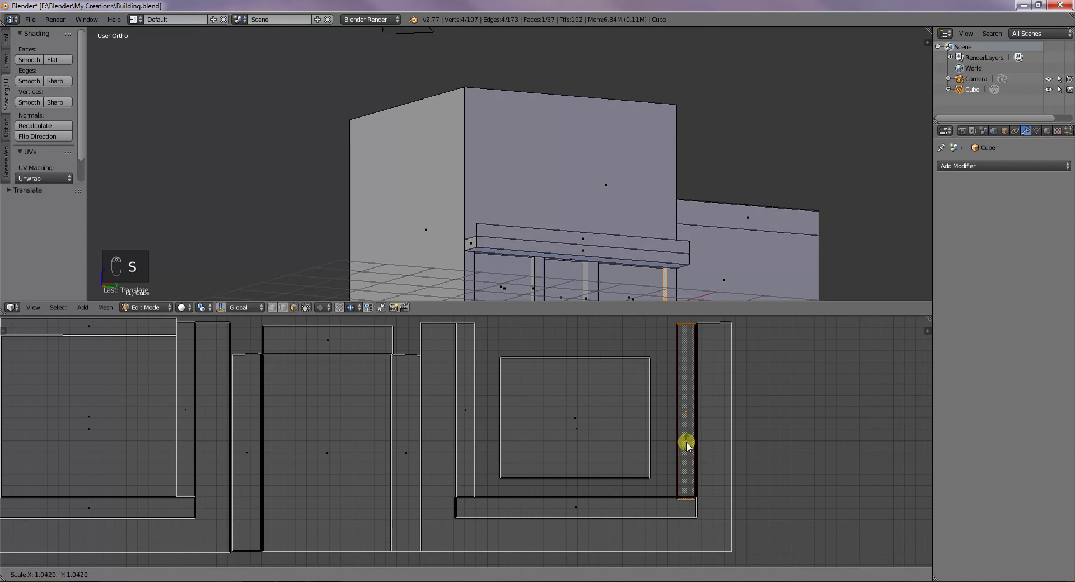
{"action": "left_click", "coordinate": [686, 442]}
{"action": "key", "text": "g"}
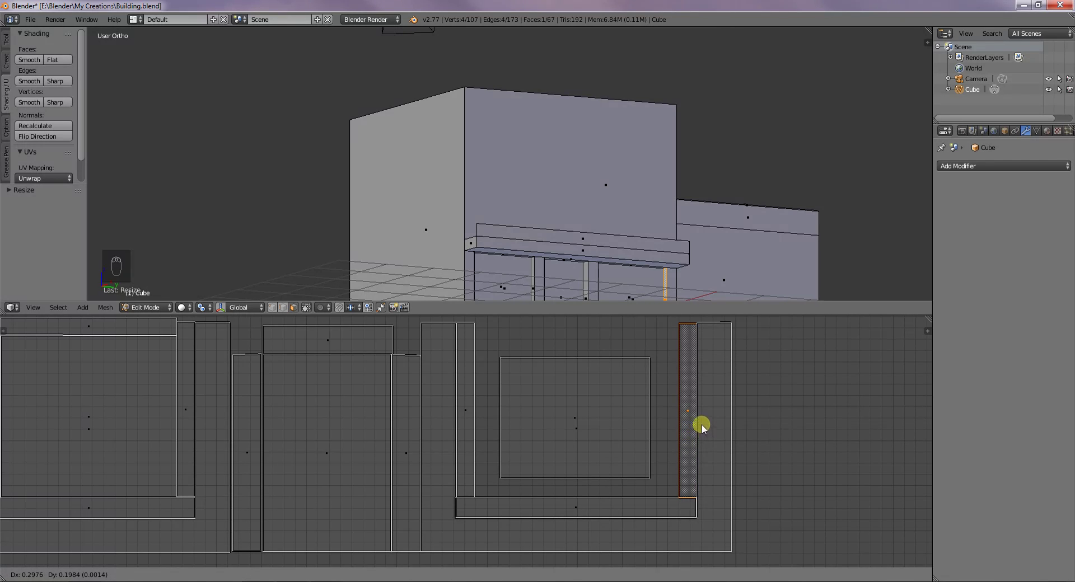
{"action": "left_click", "coordinate": [701, 423]}
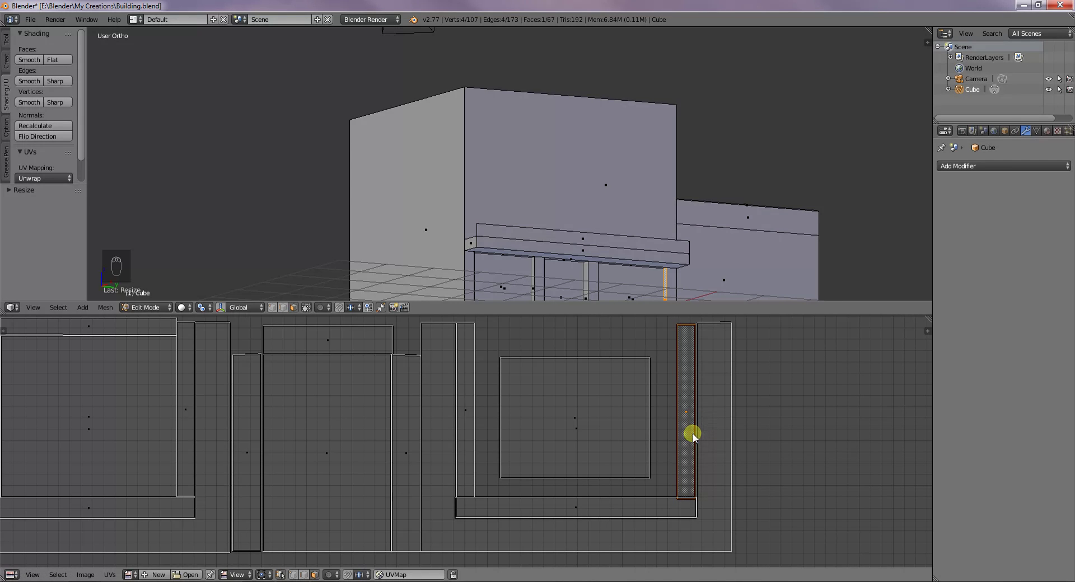
{"action": "key", "text": "g"}
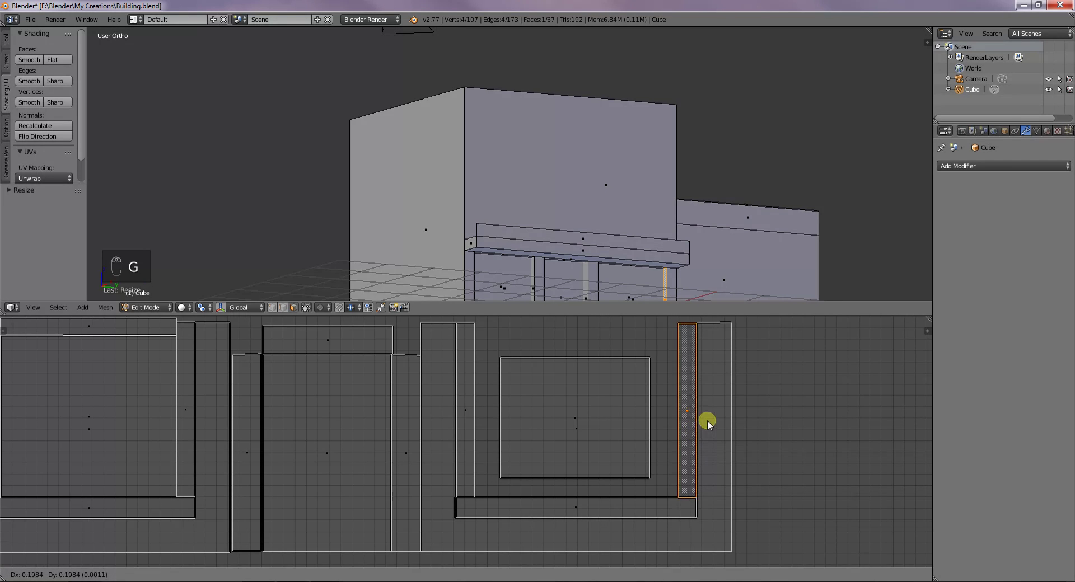
{"action": "left_click", "coordinate": [707, 414]}
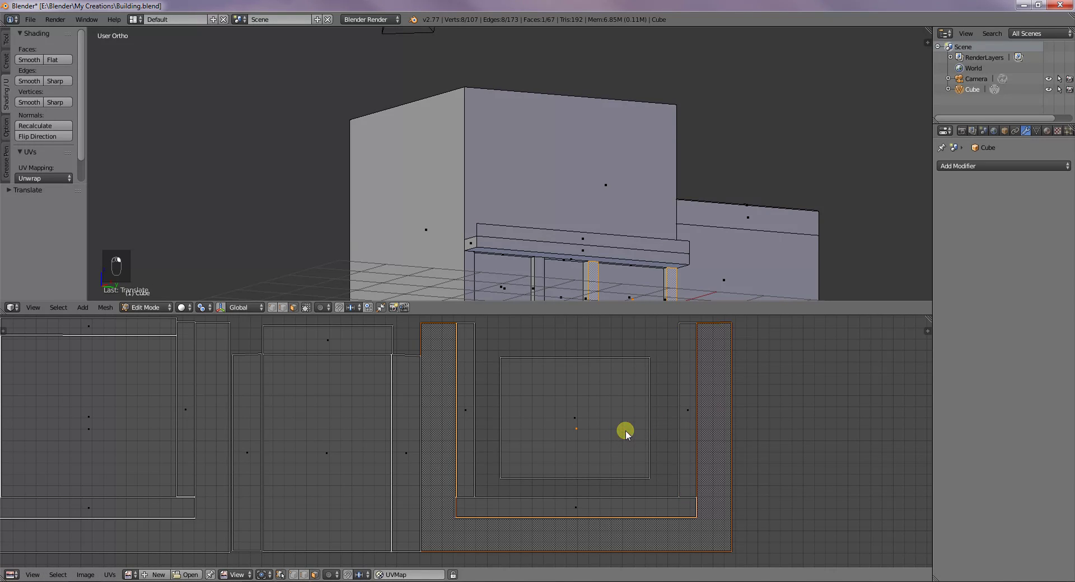
- Scale up the right-hand window pane's UV island and shift it to fill the gap between the two side strips
{"action": "right_click", "coordinate": [582, 420]}
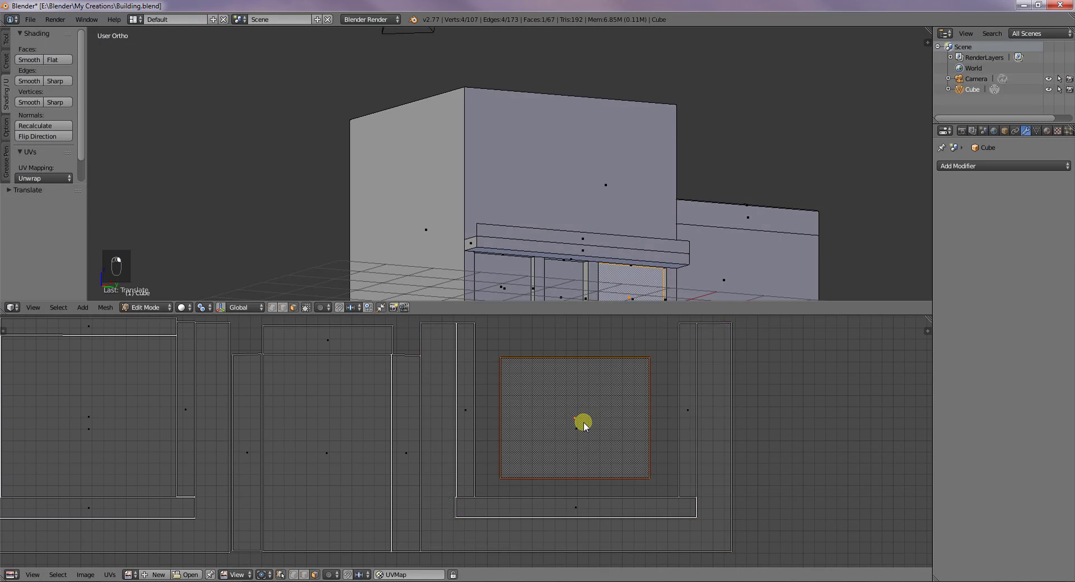
{"action": "key", "text": "s"}
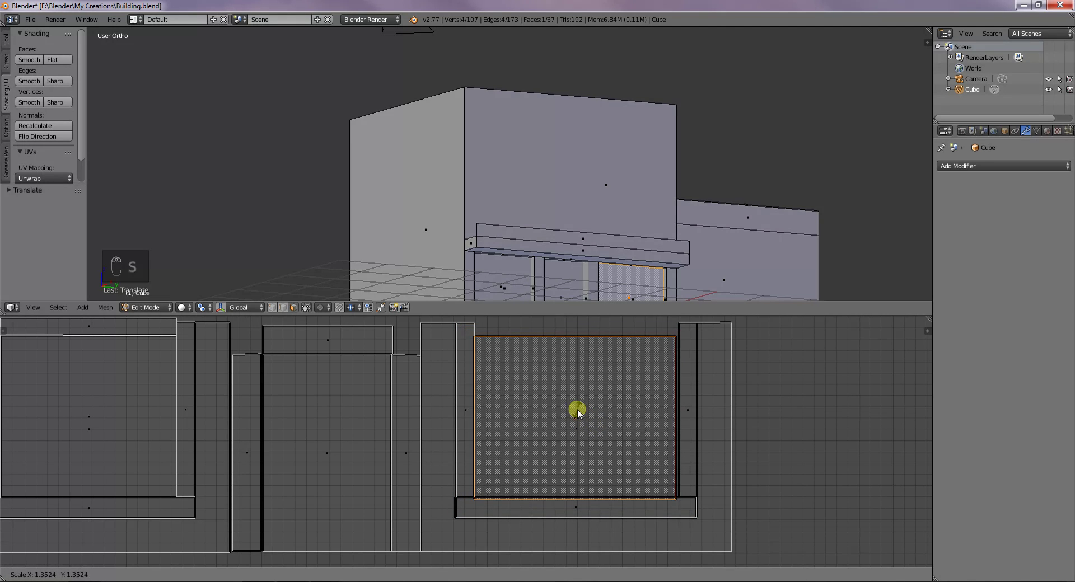
{"action": "left_click", "coordinate": [580, 414]}
{"action": "key", "text": "g"}
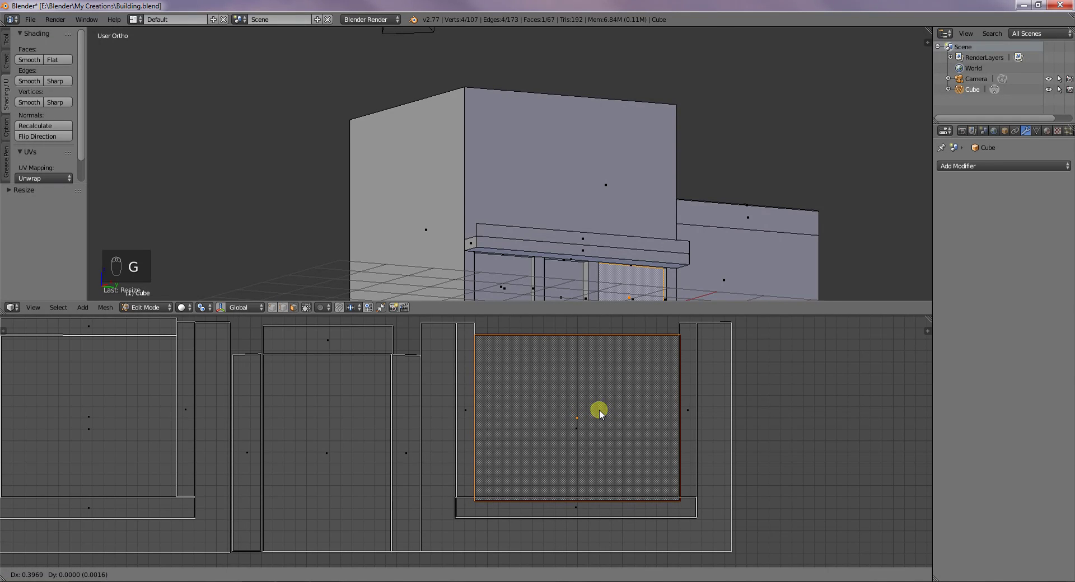
{"action": "left_click", "coordinate": [599, 412]}
{"action": "key", "text": "s"}
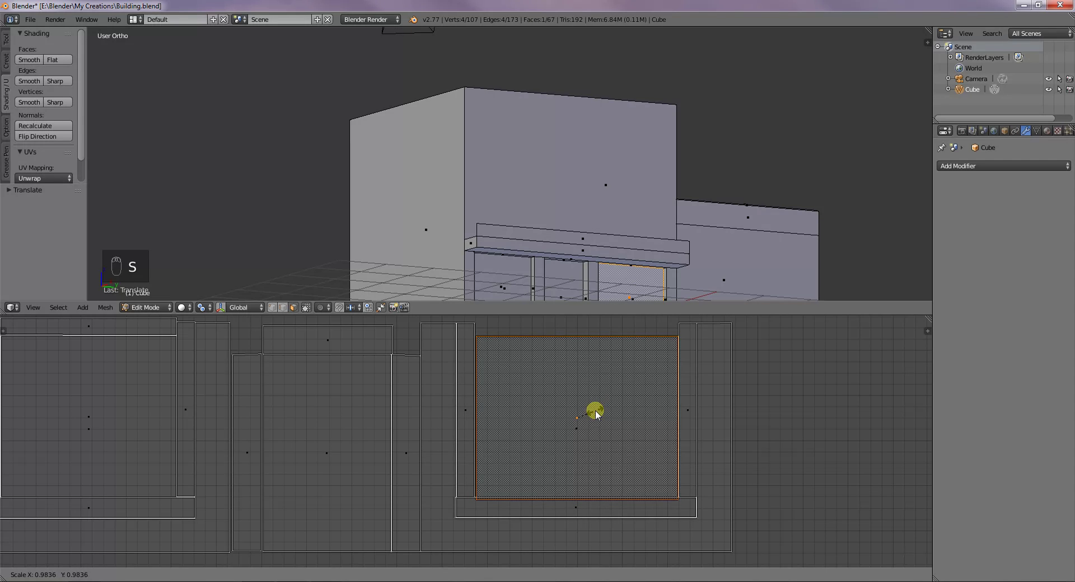
{"action": "left_click", "coordinate": [598, 413]}
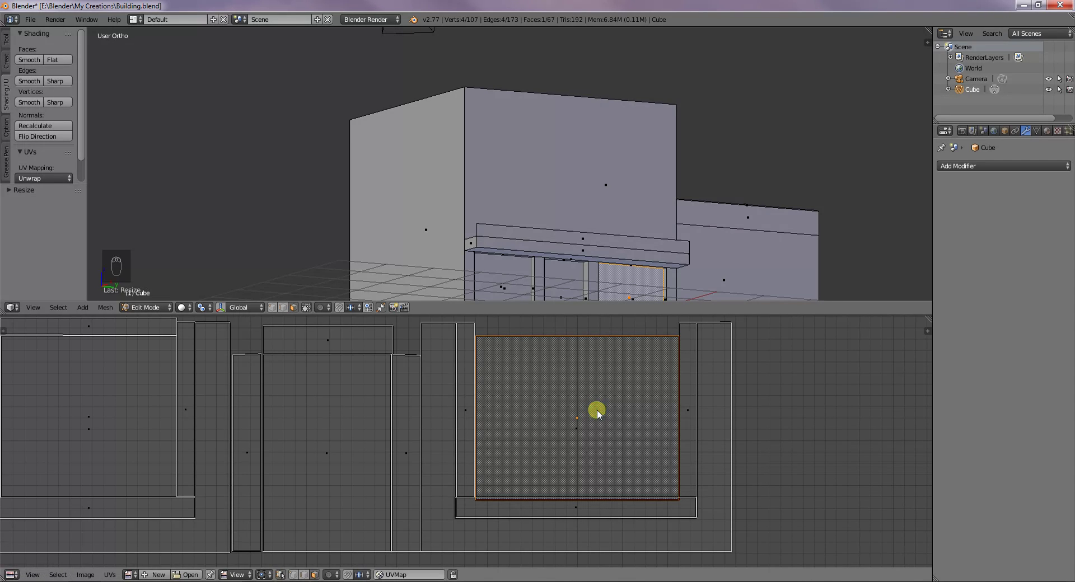
- Fine-tune the window pane's UV island in position and scale so its lower edge rests on the sill strip
{"action": "key", "text": "g"}
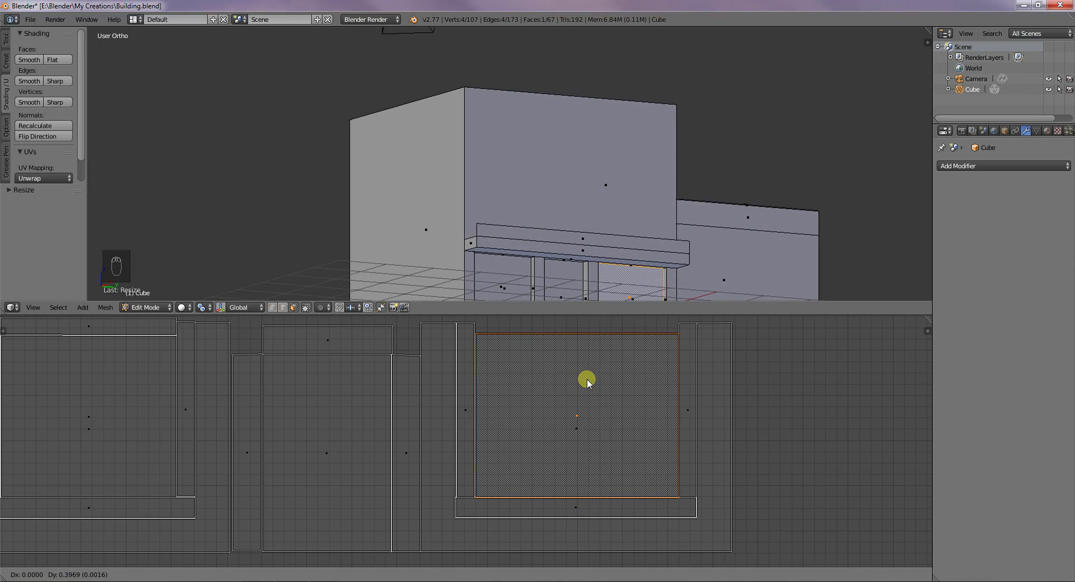
{"action": "left_click", "coordinate": [587, 381]}
{"action": "key", "text": "s"}
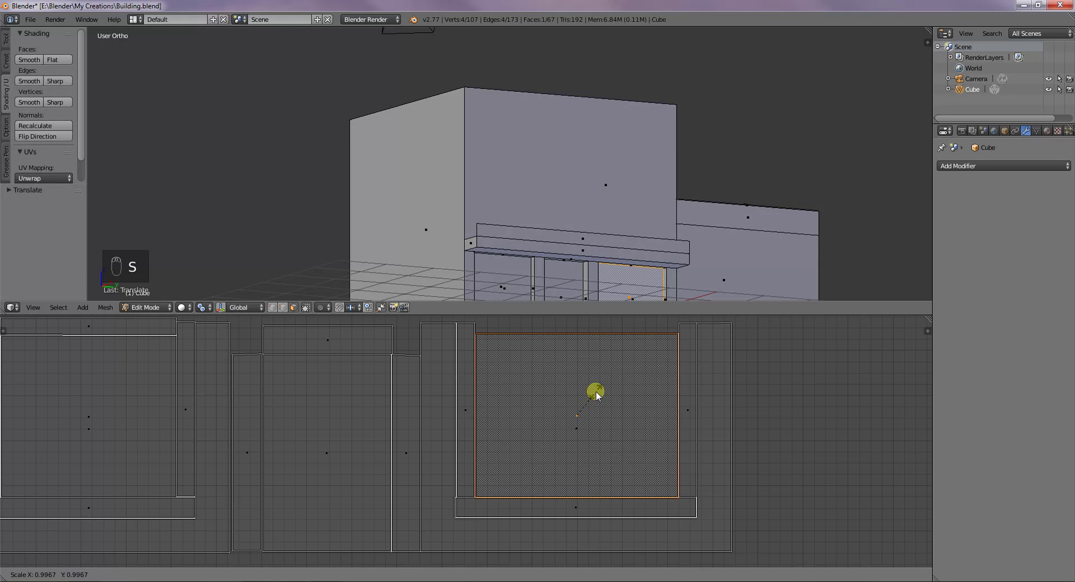
{"action": "left_click", "coordinate": [596, 393]}
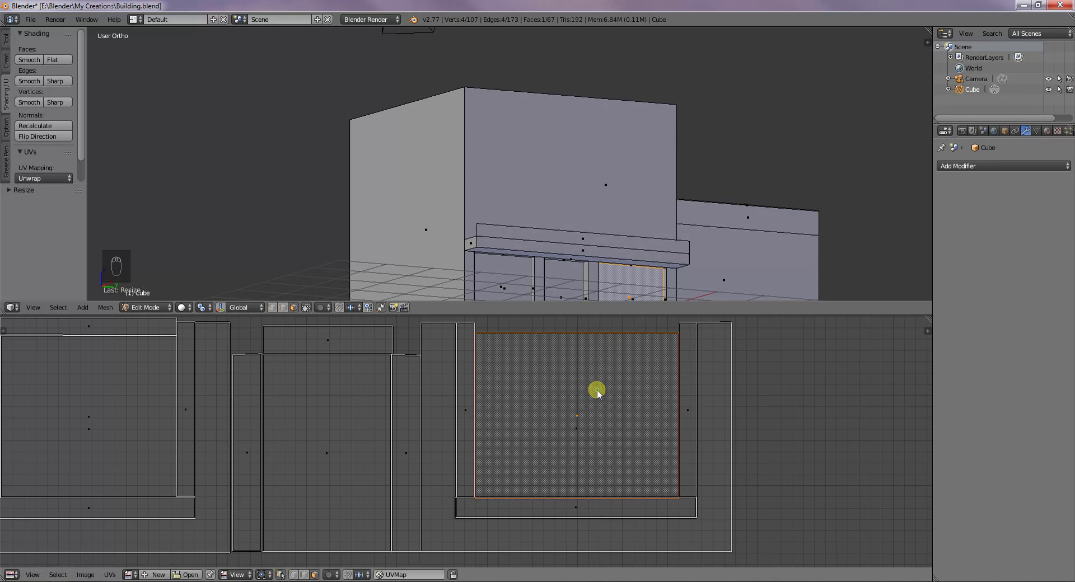
{"action": "key", "text": "g"}
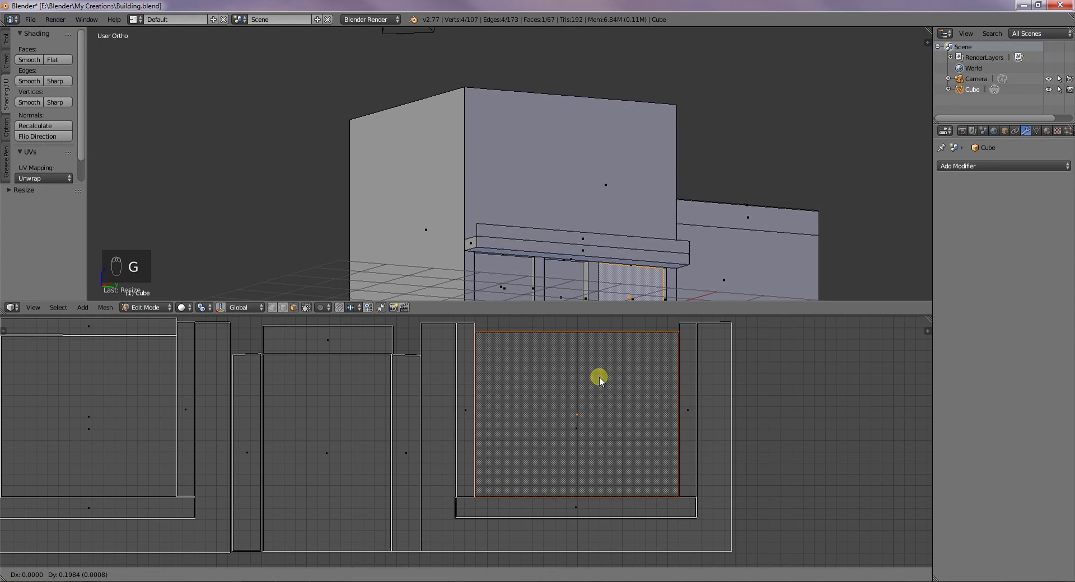
{"action": "left_click", "coordinate": [602, 381]}
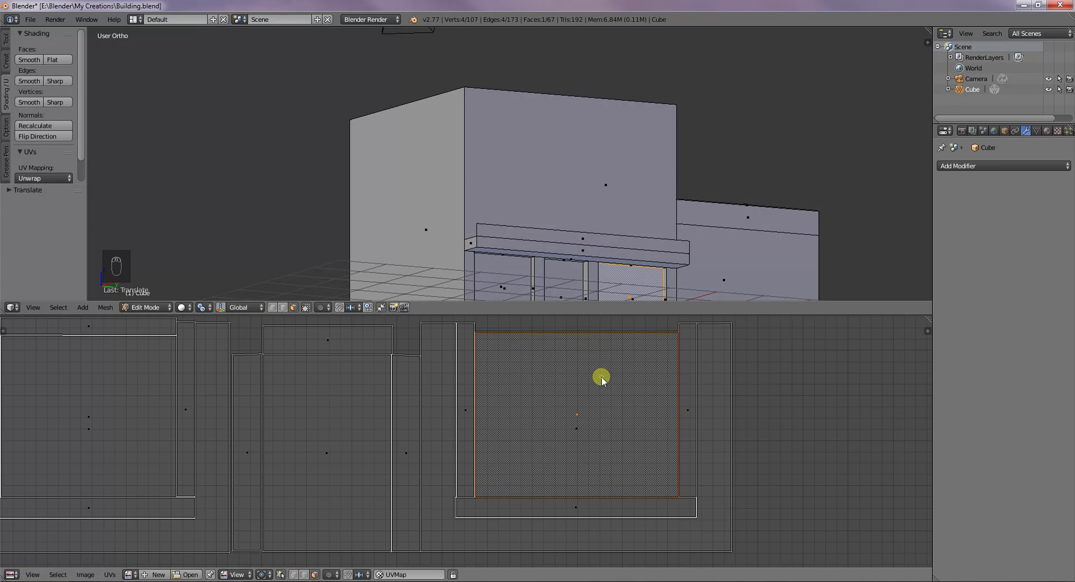
- Select the right-hand window recess's upper face and move its UV island beside the shopfront islands in the layout
{"action": "scroll", "coordinate": [865, 415], "scroll_direction": "down", "scroll_amount": 4}
{"action": "mouse_move", "coordinate": [648, 276]}
{"action": "middle_mouse_down"}
{"action": "mouse_move", "coordinate": [660, 254]}
{"action": "mouse_move", "coordinate": [653, 240]}
{"action": "mouse_move", "coordinate": [645, 274]}
{"action": "middle_mouse_up"}
{"action": "right_click", "coordinate": [646, 270]}
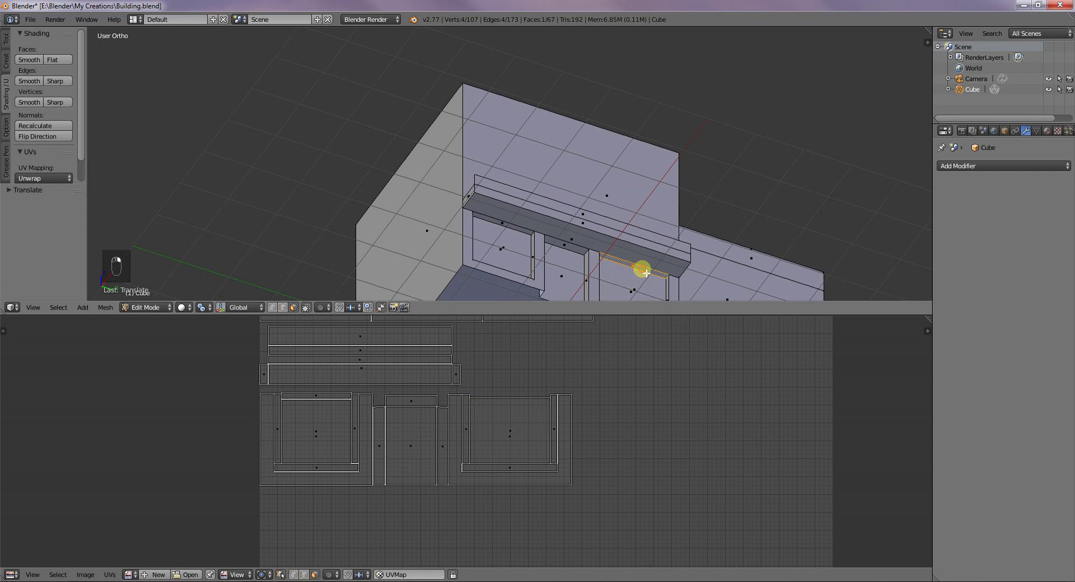
{"action": "key", "text": "g"}
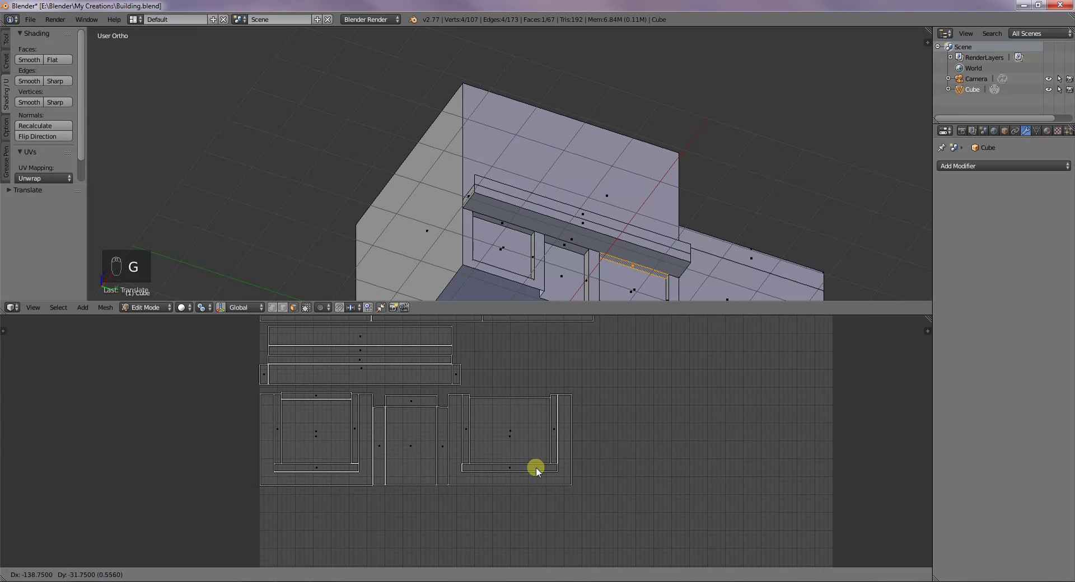
{"action": "left_click", "coordinate": [659, 477]}
{"action": "scroll", "coordinate": [650, 465], "scroll_direction": "down", "scroll_amount": 5}
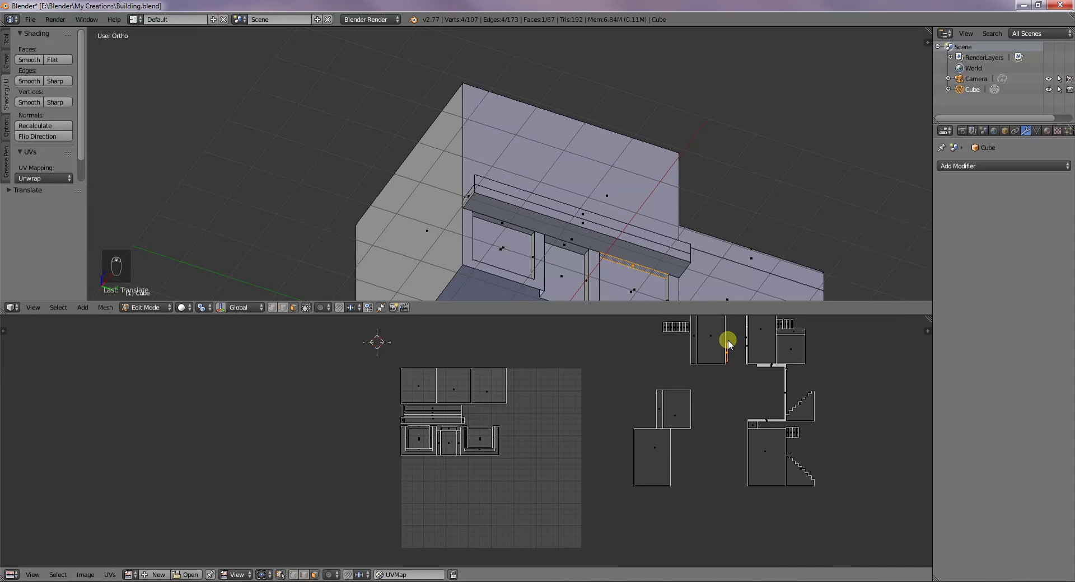
{"action": "key", "text": "g"}
{"action": "left_click", "coordinate": [536, 448]}
- Rotate the window recess's upper-face UV island by 90 degrees to lie horizontally
{"action": "scroll", "coordinate": [539, 449], "scroll_direction": "up", "scroll_amount": 4}
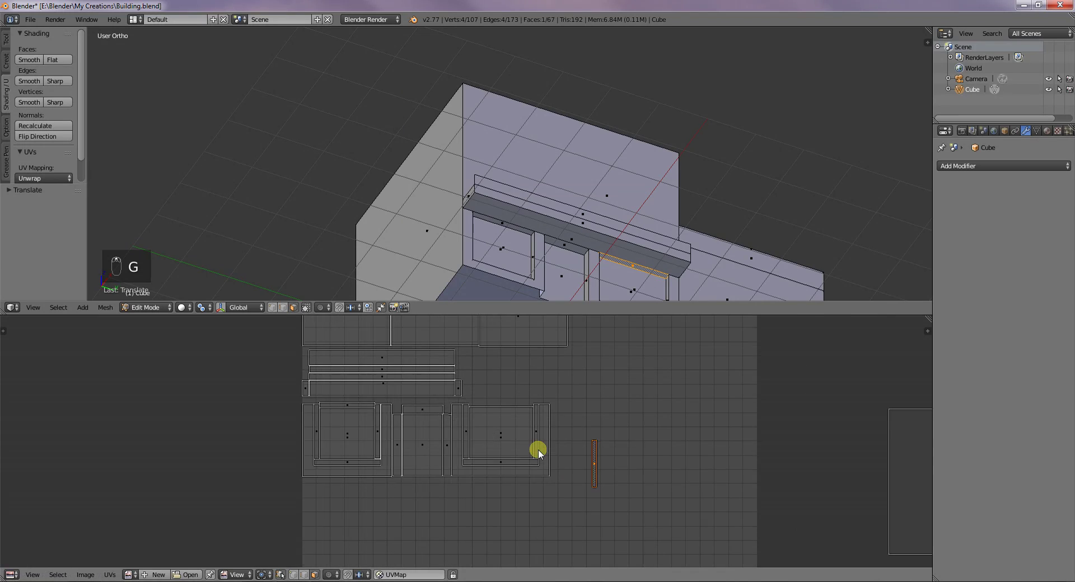
{"action": "scroll", "coordinate": [538, 449], "scroll_direction": "up", "scroll_amount": 2}
{"action": "key", "text": "r"}
{"action": "key", "text": "9"}
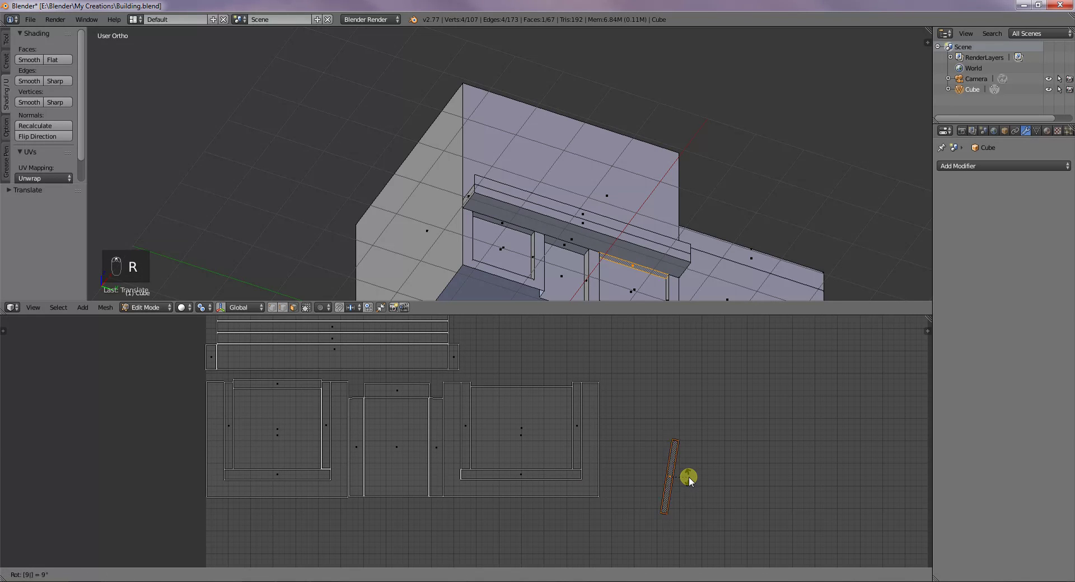
{"action": "key", "text": "0"}
{"action": "left_click", "coordinate": [689, 477]}
- Place the rotated strip along the right-hand window pane's upper edge and scale it by about 1.36 to match the pane's width
{"action": "key", "text": "g"}
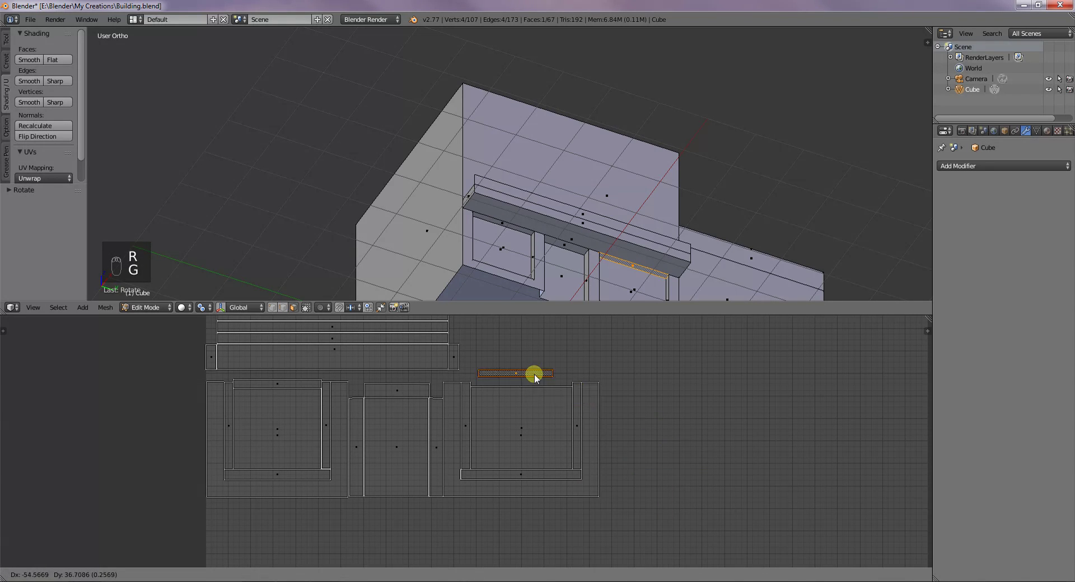
{"action": "left_click", "coordinate": [540, 383]}
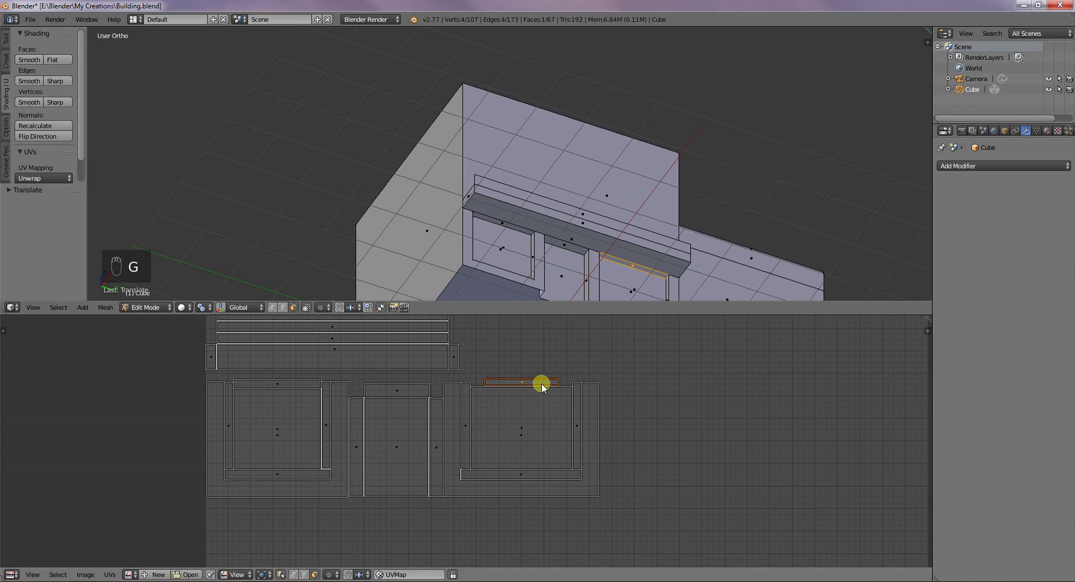
{"action": "key", "text": "s"}
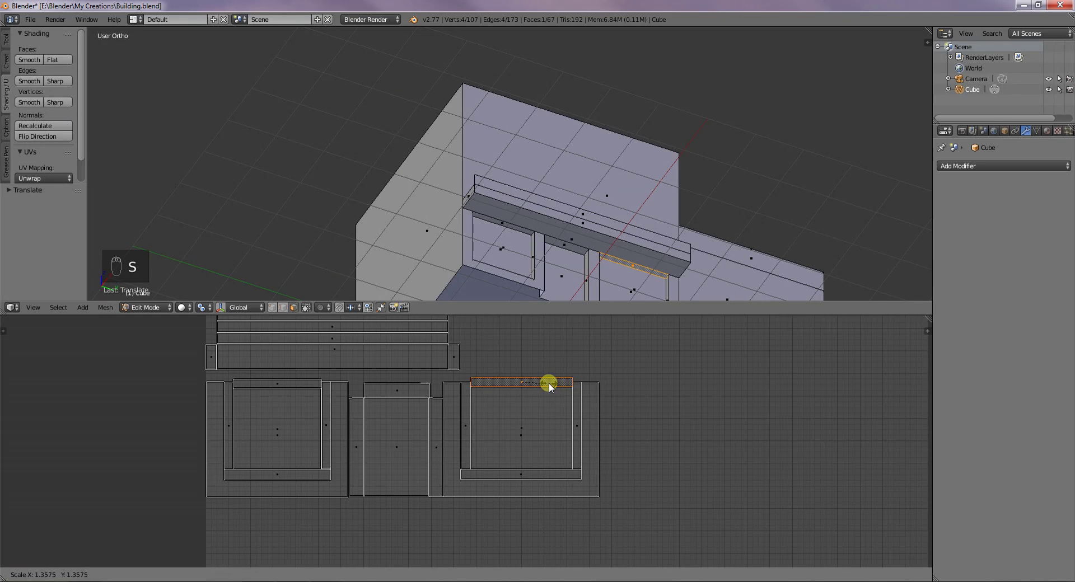
{"action": "left_click", "coordinate": [549, 383]}
{"action": "key", "text": "g"}
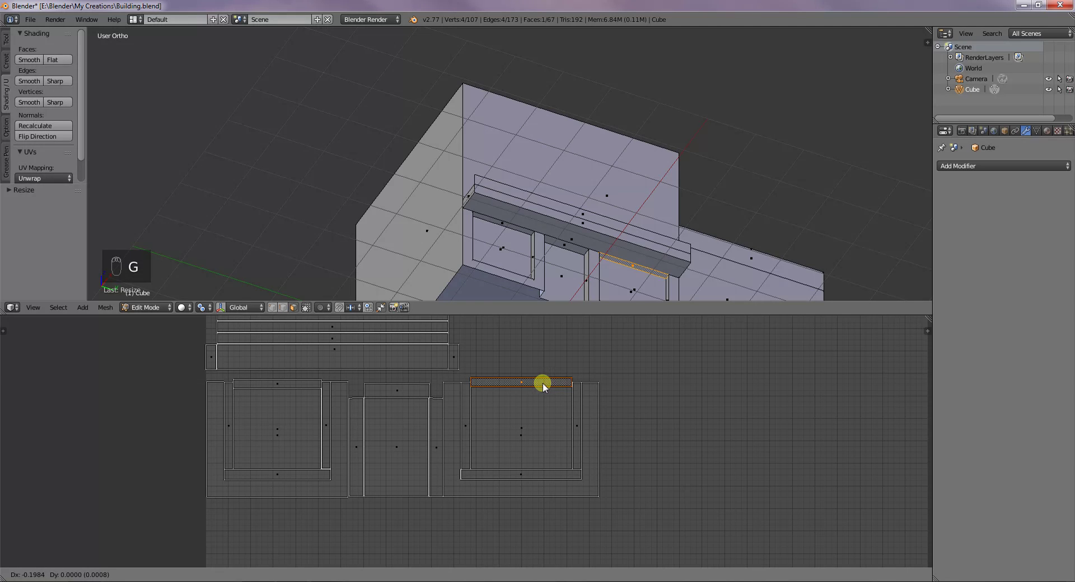
{"action": "left_click", "coordinate": [542, 383]}
{"action": "right_click", "coordinate": [540, 415]}
{"action": "right_click", "coordinate": [538, 381]}
{"action": "scroll", "coordinate": [600, 448], "scroll_direction": "down", "scroll_amount": 3}
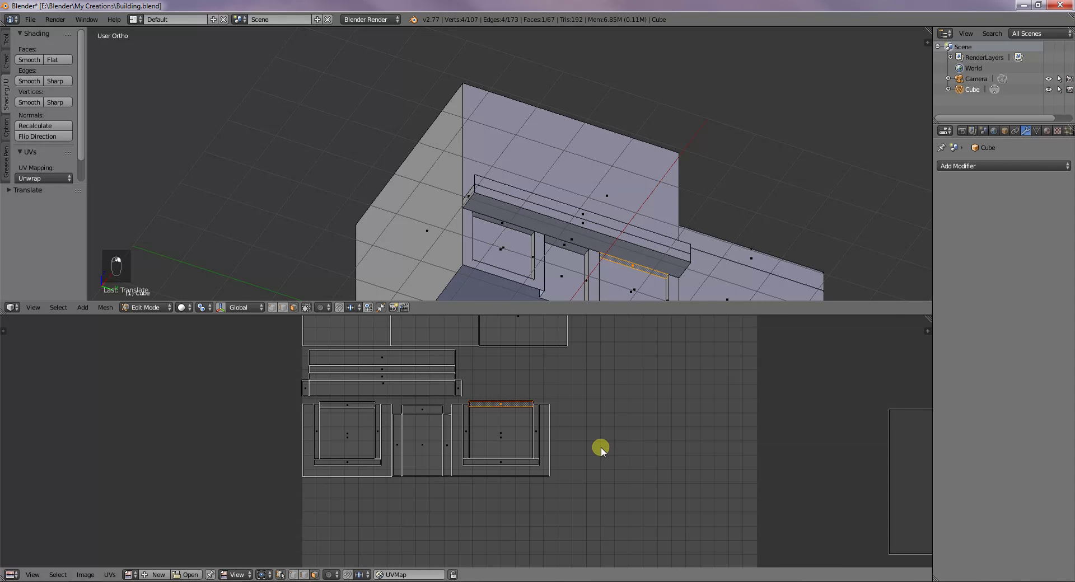
{"action": "scroll", "coordinate": [669, 265], "scroll_direction": "down", "scroll_amount": 2}
- Select the building's upper front wall face and move its UV island down together with all the shopfront islands
{"action": "middle_click_drag", "start_coordinate": [669, 261], "coordinate": [608, 73]}
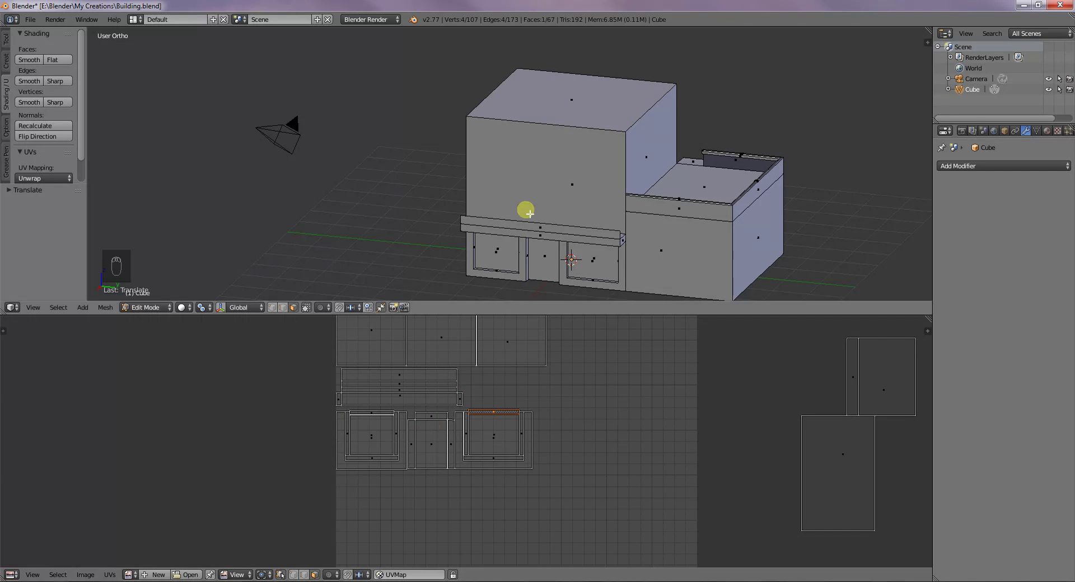
{"action": "right_click", "coordinate": [548, 191]}
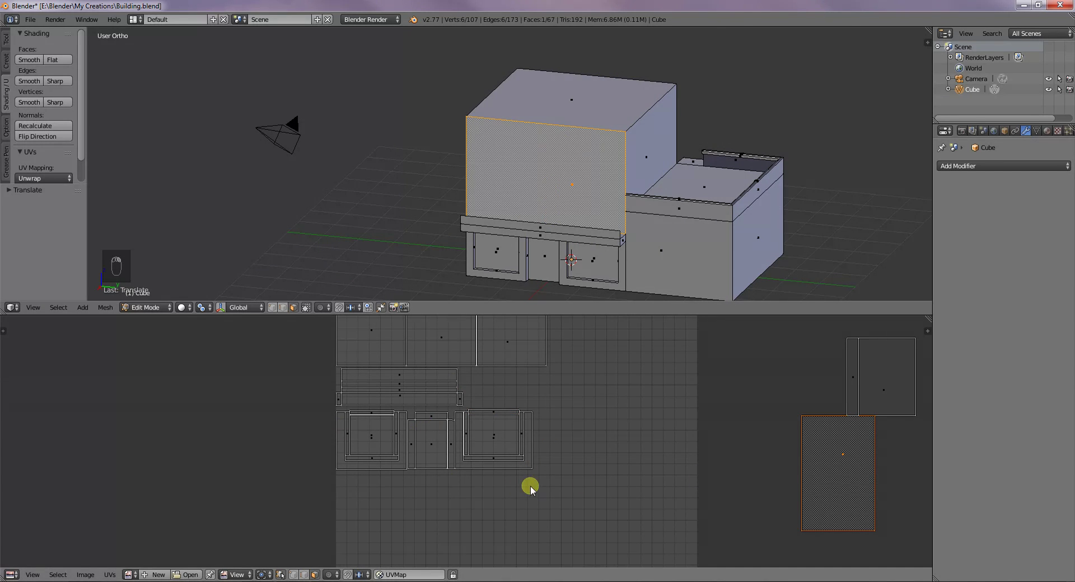
{"action": "key", "text": "b"}
{"action": "left_click_drag", "start_coordinate": [329, 408], "coordinate": [547, 477]}
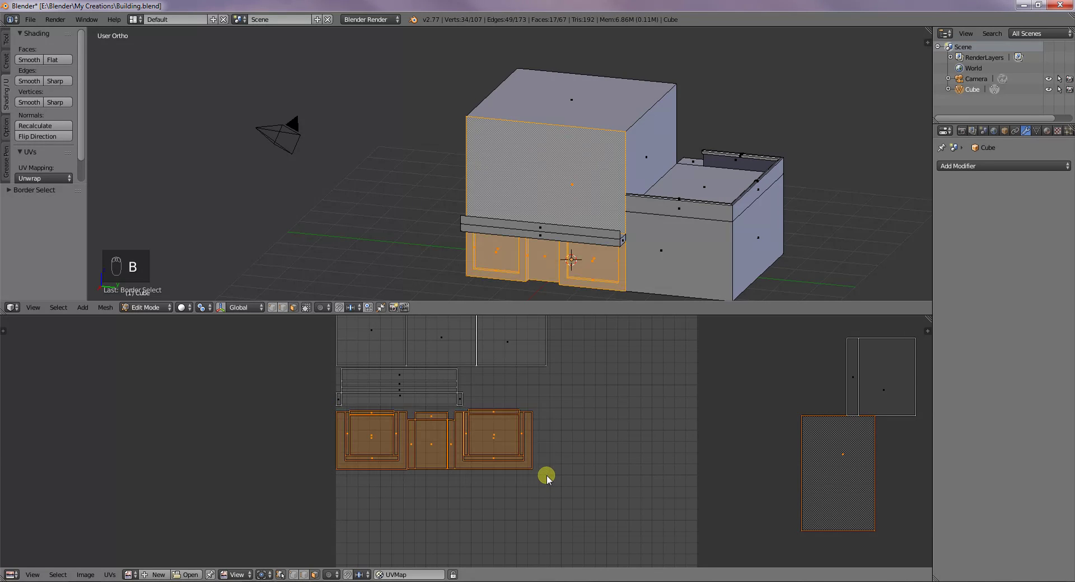
{"action": "key", "text": "g"}
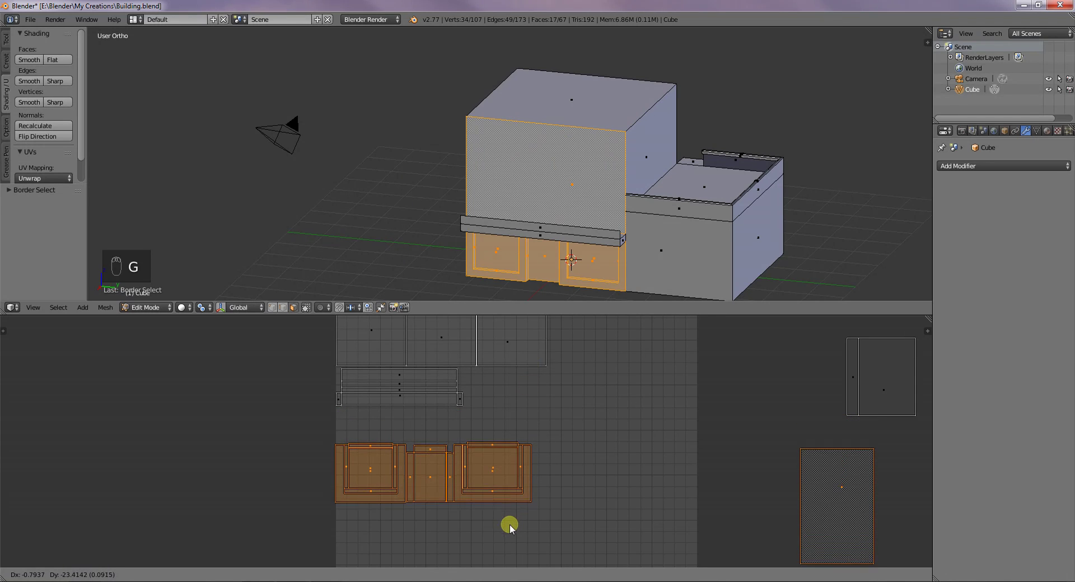
{"action": "left_click", "coordinate": [521, 548]}
- Select only the upper front wall's UV island and move it into the empty part of the UV area
{"action": "right_click", "coordinate": [859, 525]}
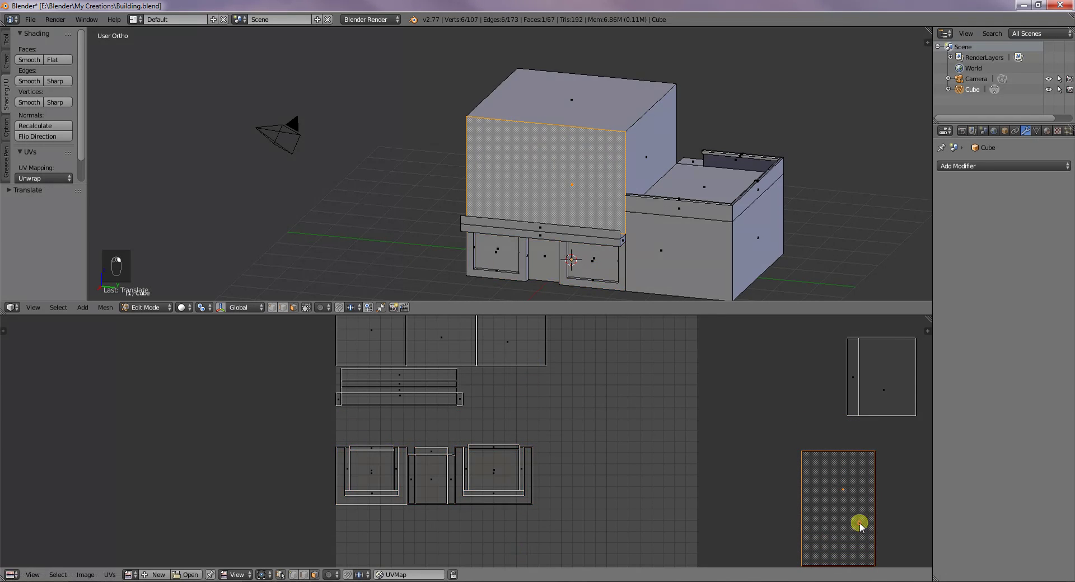
{"action": "key", "text": "g"}
{"action": "left_click", "coordinate": [656, 410]}
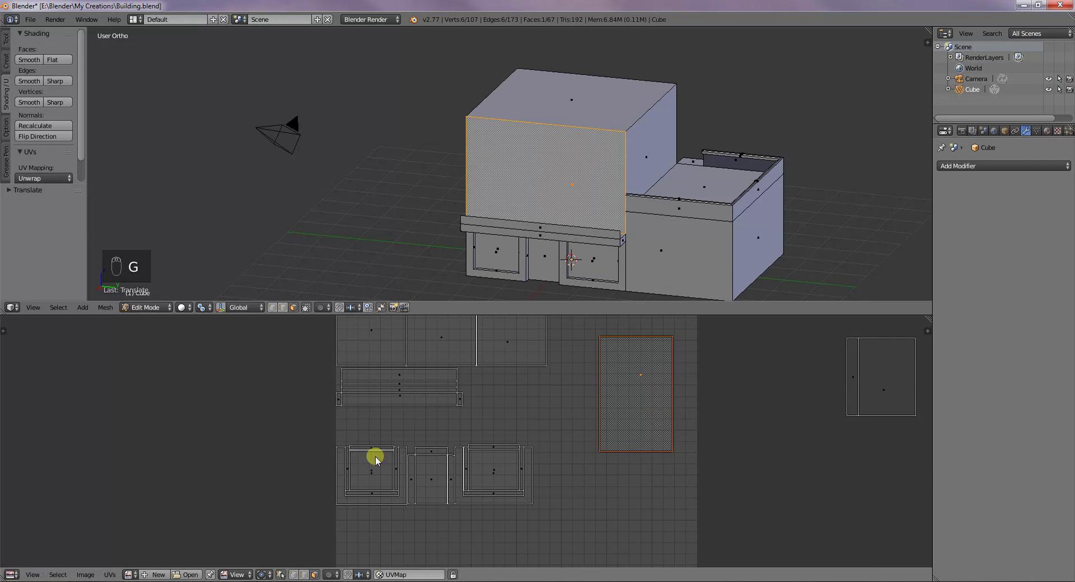
- Select all the shopfront islands and move them further down to widen the gap beneath the awning strips
{"action": "right_click", "coordinate": [442, 438]}
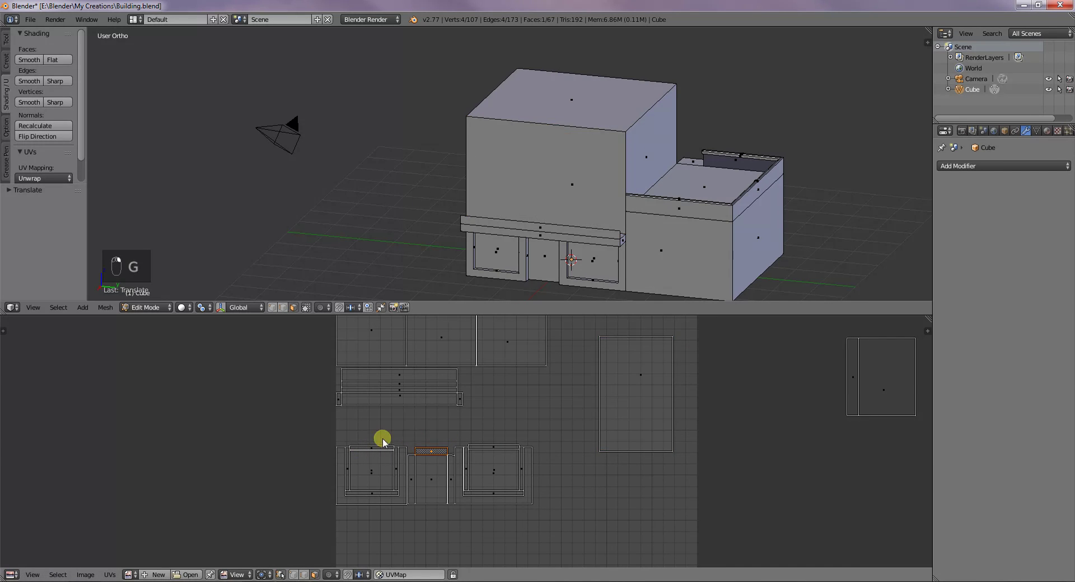
{"action": "key", "text": "b"}
{"action": "left_click_drag", "start_coordinate": [317, 429], "coordinate": [556, 518]}
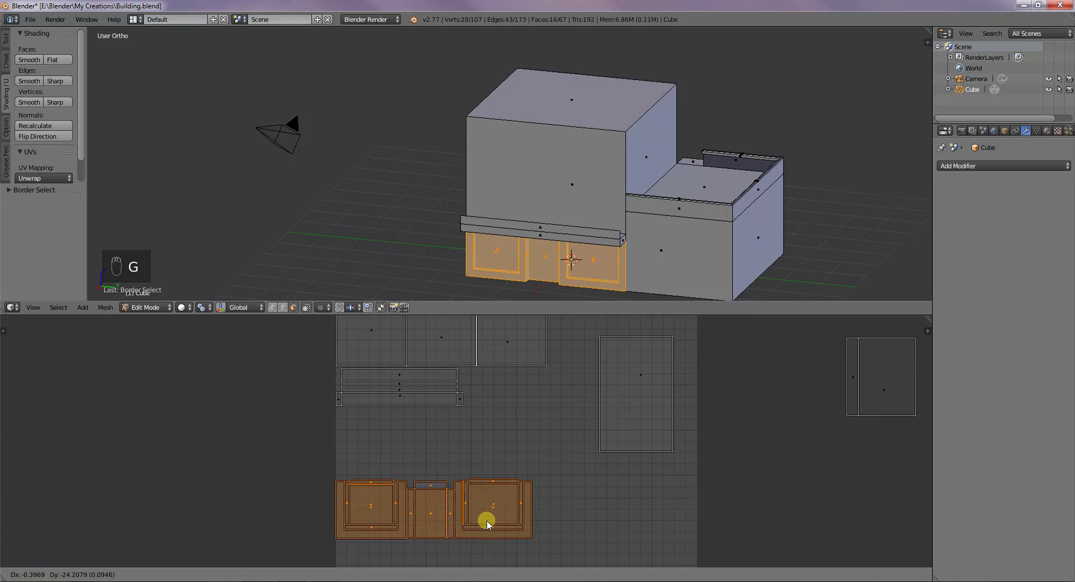
{"action": "left_click", "coordinate": [487, 516]}
- Rotate the upper front wall's UV island by 90 degrees and place it between the awning strips and the shopfront islands
{"action": "left_click", "coordinate": [636, 420]}
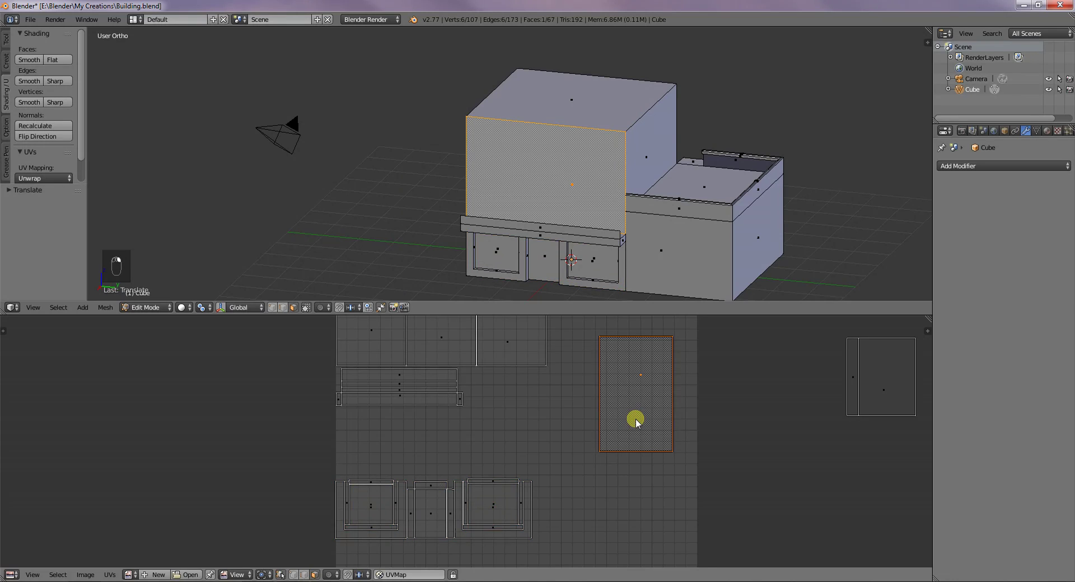
{"action": "type", "text": "r90"}
{"action": "key", "text": "Return"}
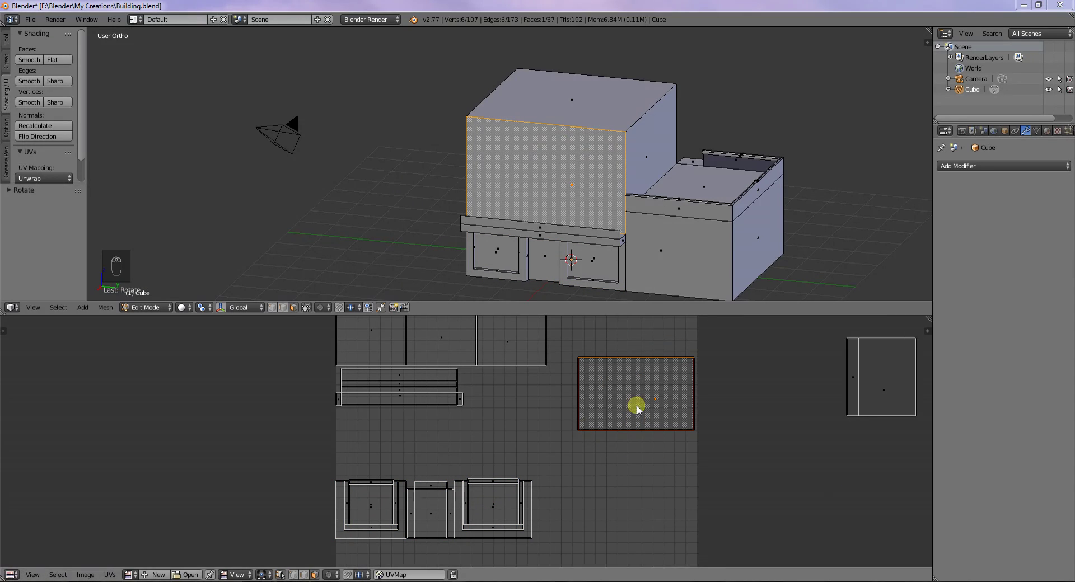
{"action": "key", "text": "g"}
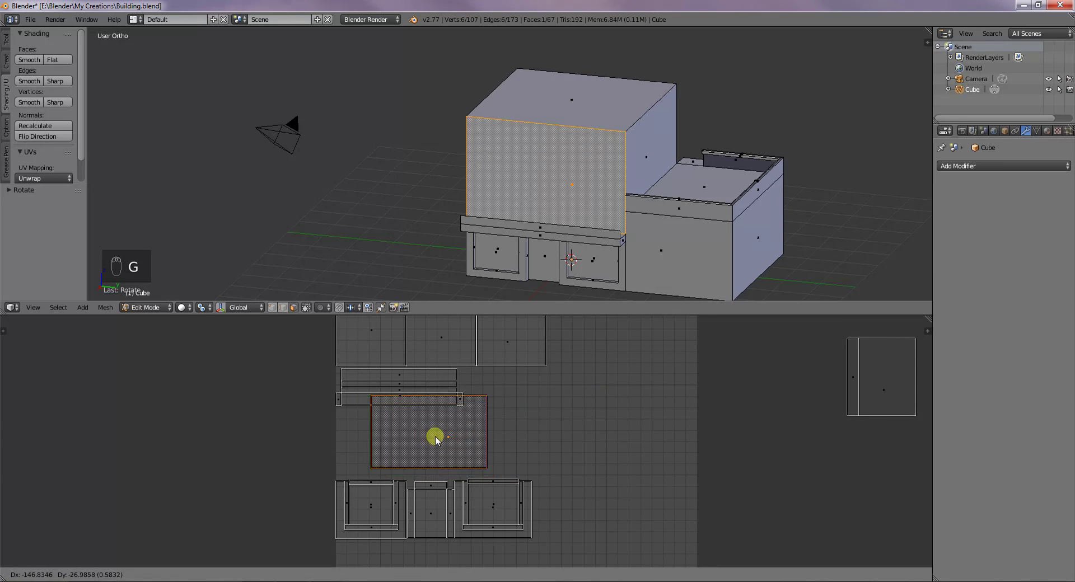
{"action": "left_click", "coordinate": [391, 450]}
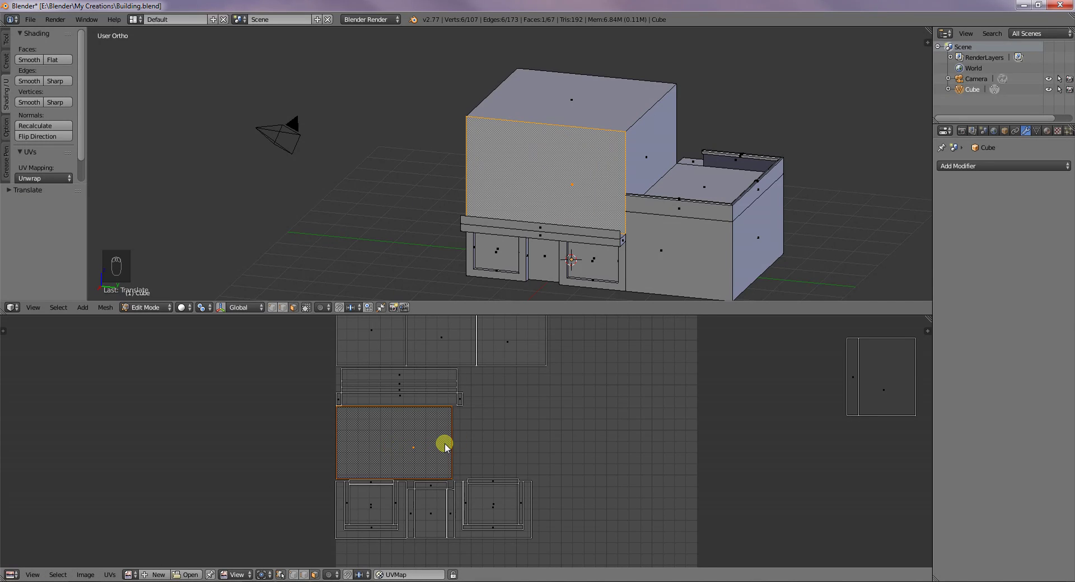
- Select the shopfront islands again and move them down and to the right, clear of the front wall's island
{"action": "right_click", "coordinate": [448, 513]}
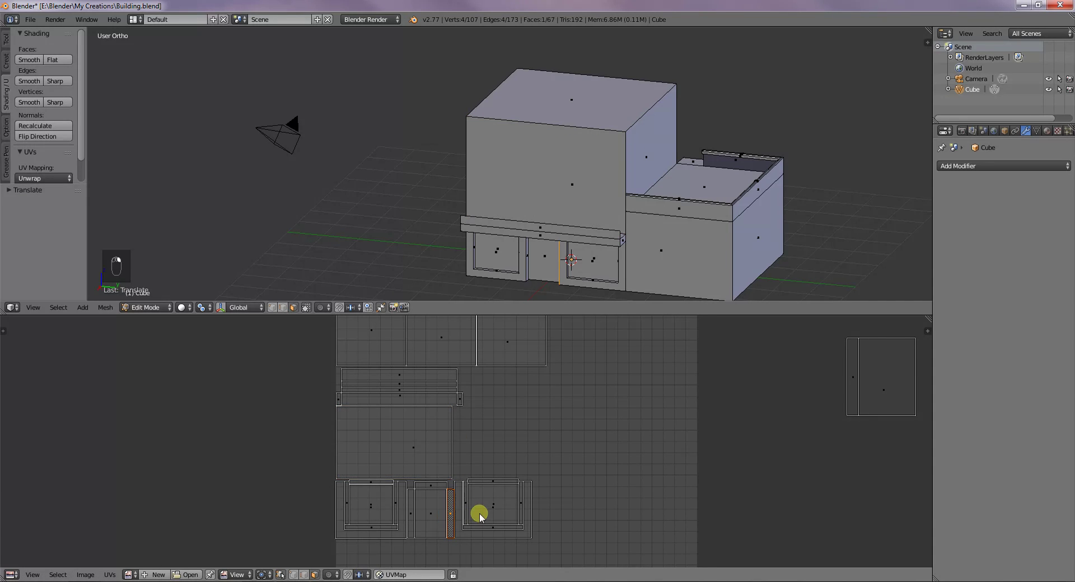
{"action": "key", "text": "b"}
{"action": "left_click_drag", "start_coordinate": [335, 480], "coordinate": [537, 546]}
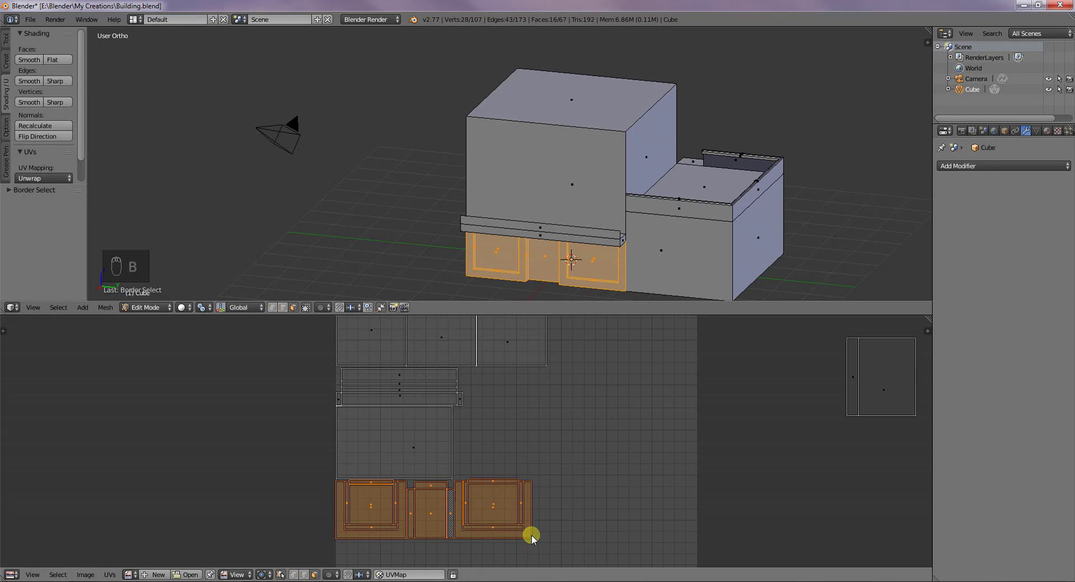
{"action": "key", "text": "g"}
{"action": "left_click", "coordinate": [581, 555]}
- Move the upper front wall's UV island to the end of the top row and scale it slightly to match the row's height
{"action": "right_click", "coordinate": [378, 446]}
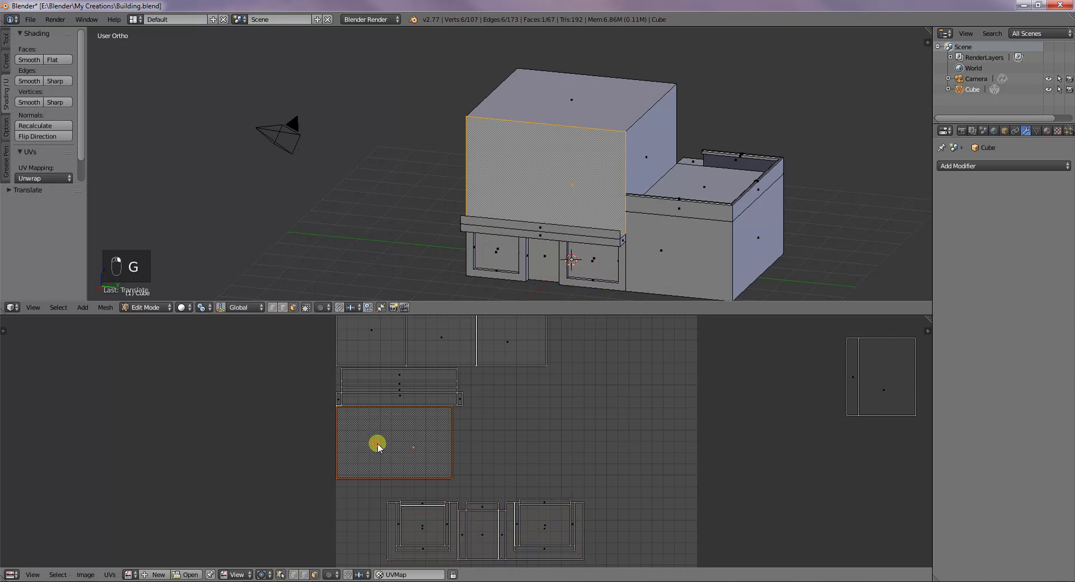
{"action": "key", "text": "s"}
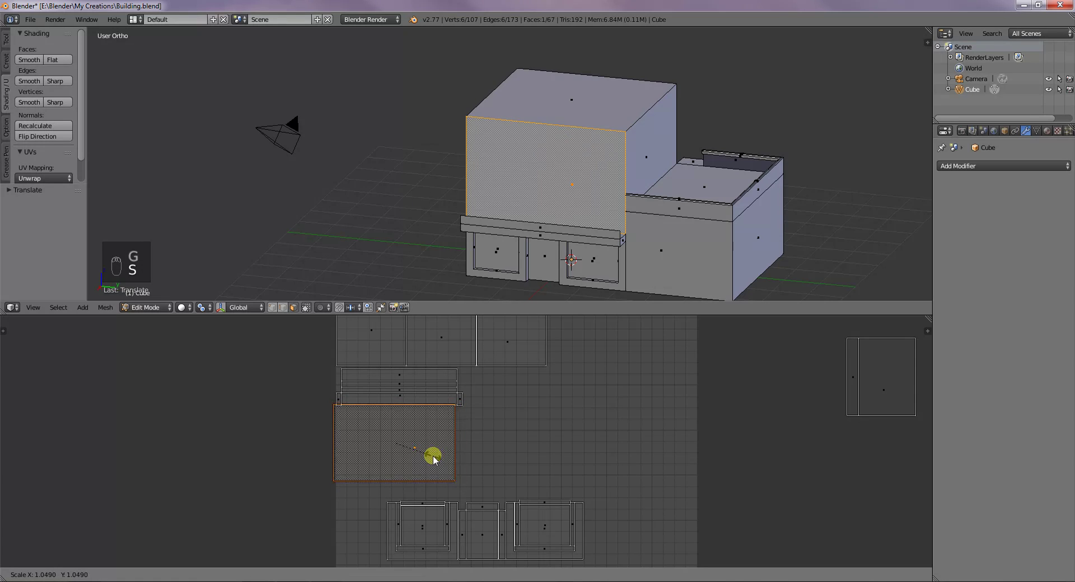
{"action": "left_click", "coordinate": [431, 459]}
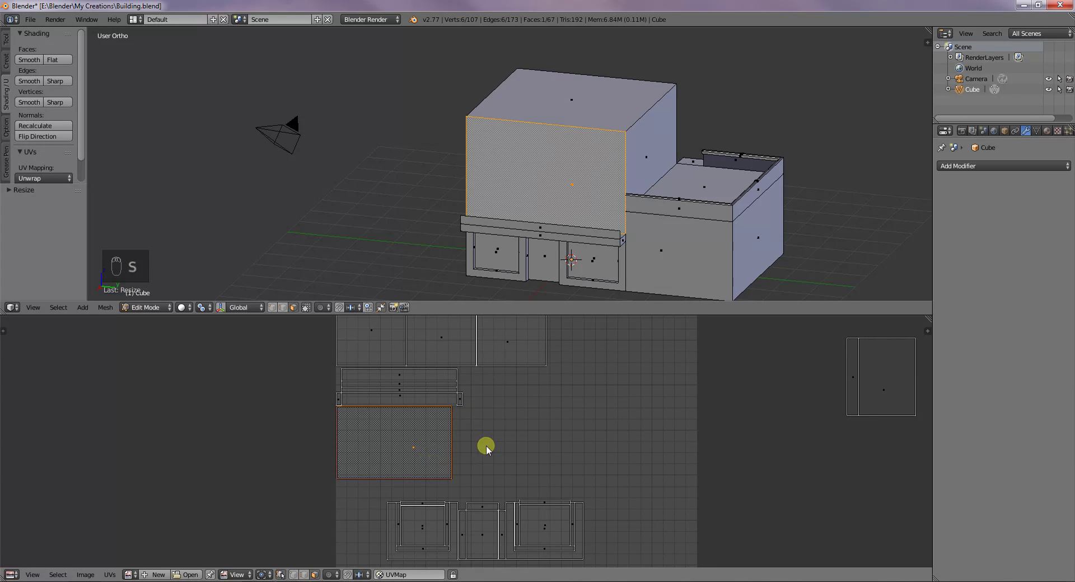
{"action": "middle_click_drag", "start_coordinate": [513, 432], "coordinate": [474, 477]}
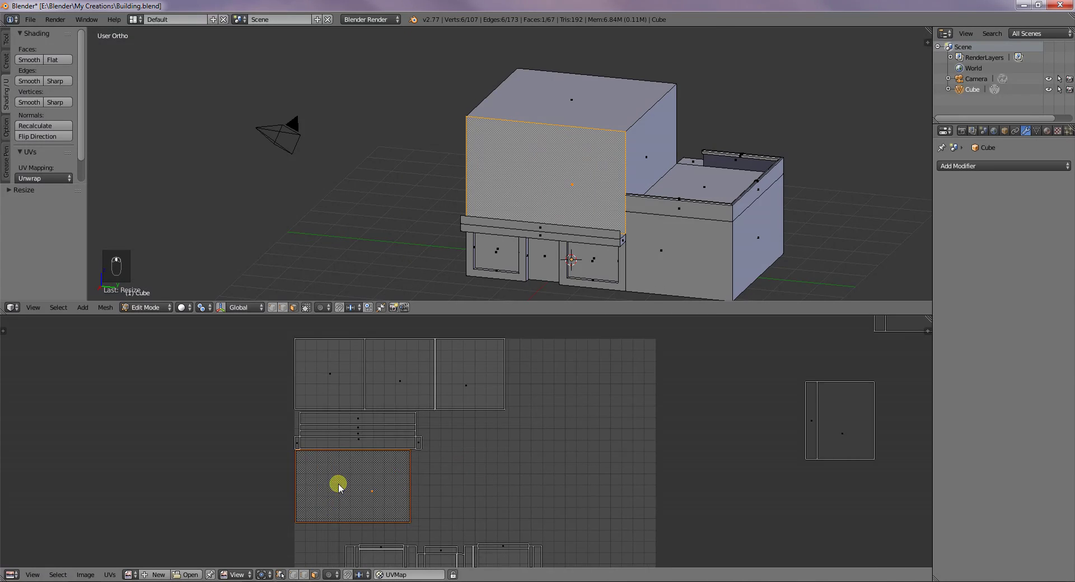
{"action": "key", "text": "g"}
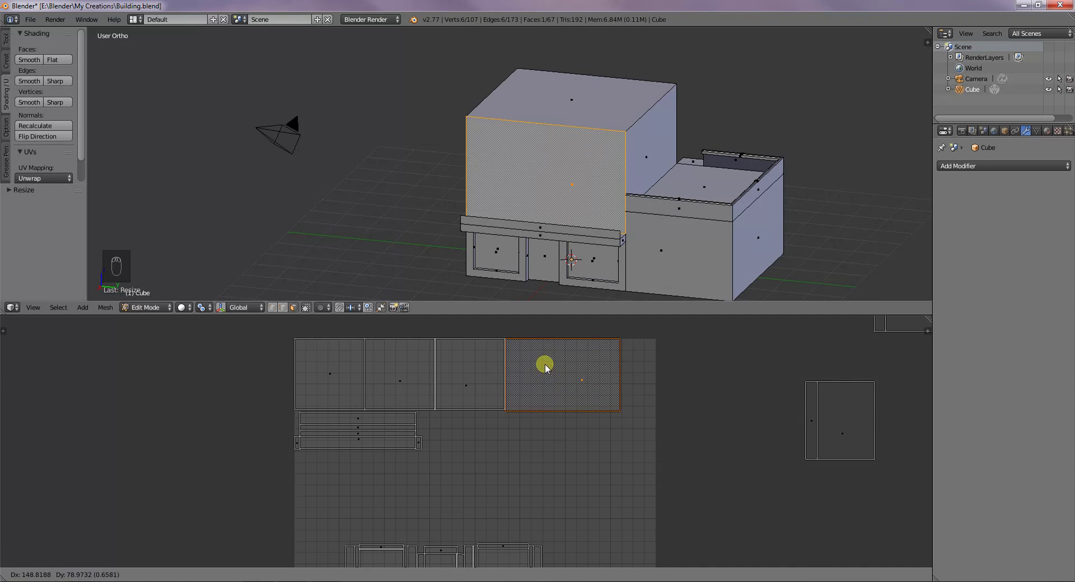
{"action": "left_click", "coordinate": [546, 365]}
{"action": "key", "text": "s"}
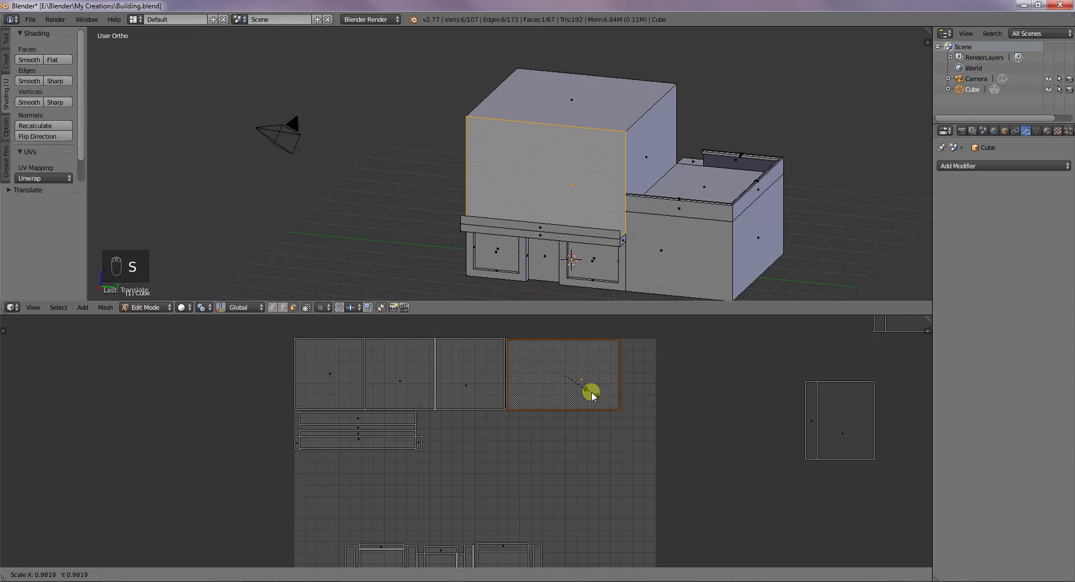
{"action": "left_click", "coordinate": [596, 396]}
{"action": "key", "text": "g"}
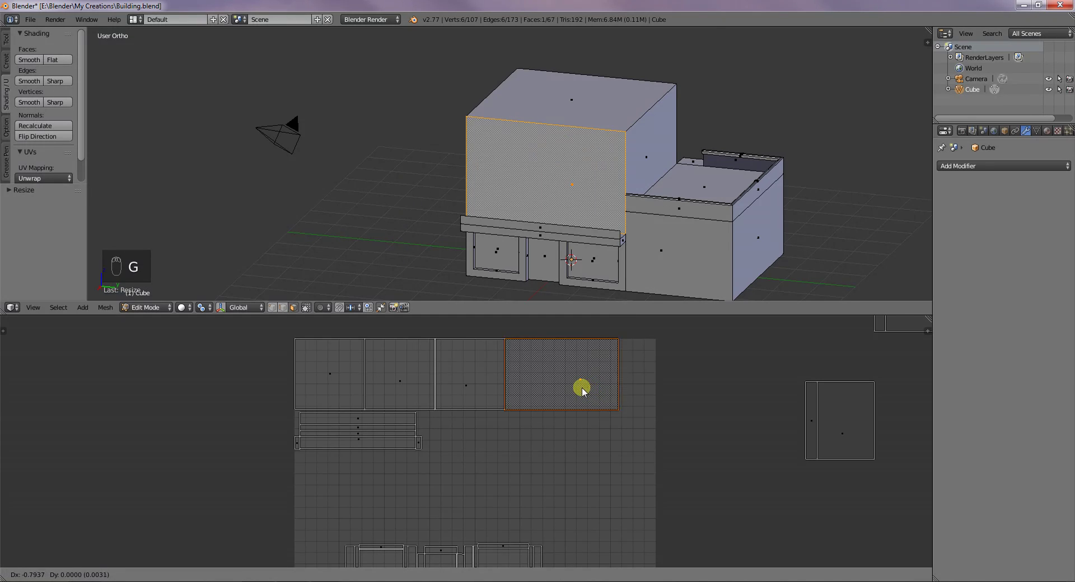
{"action": "left_click", "coordinate": [581, 387]}
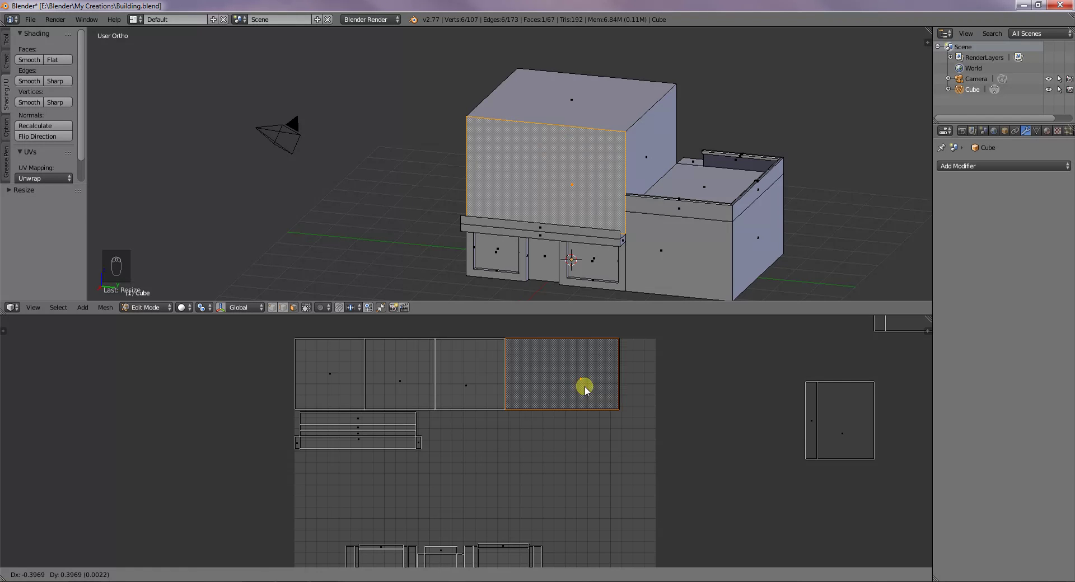
- Select only the shopfront islands and move them up and left near the UV area's left edge, leaving everything deselected
{"action": "scroll", "coordinate": [541, 507], "scroll_direction": "down", "scroll_amount": 3}
{"action": "key", "text": "b"}
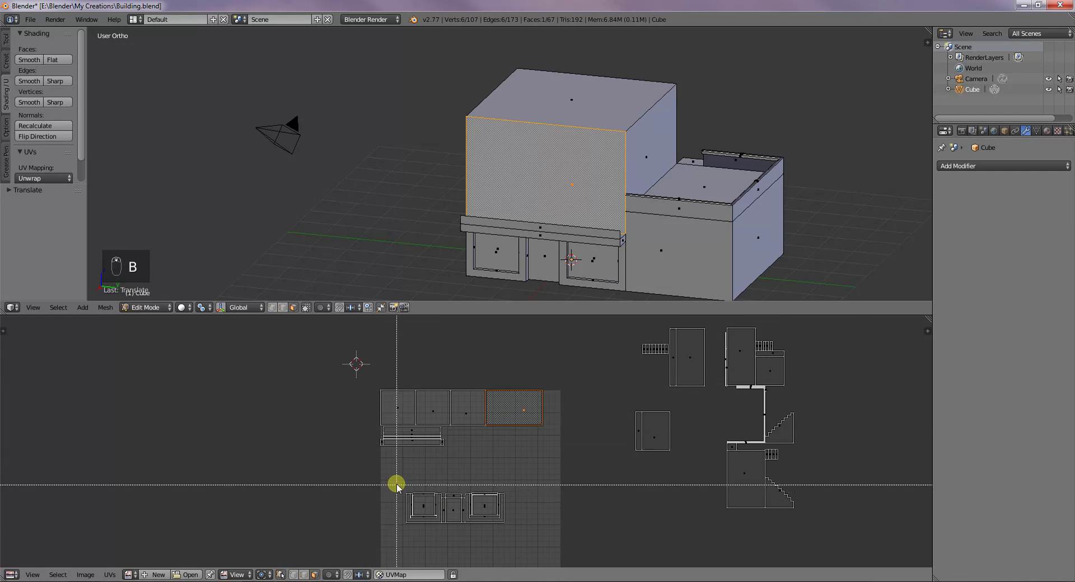
{"action": "key", "text": "a"}
{"action": "key", "text": "b"}
{"action": "left_click_drag", "start_coordinate": [398, 481], "coordinate": [527, 537]}
{"action": "key", "text": "g"}
{"action": "left_click", "coordinate": [509, 529]}
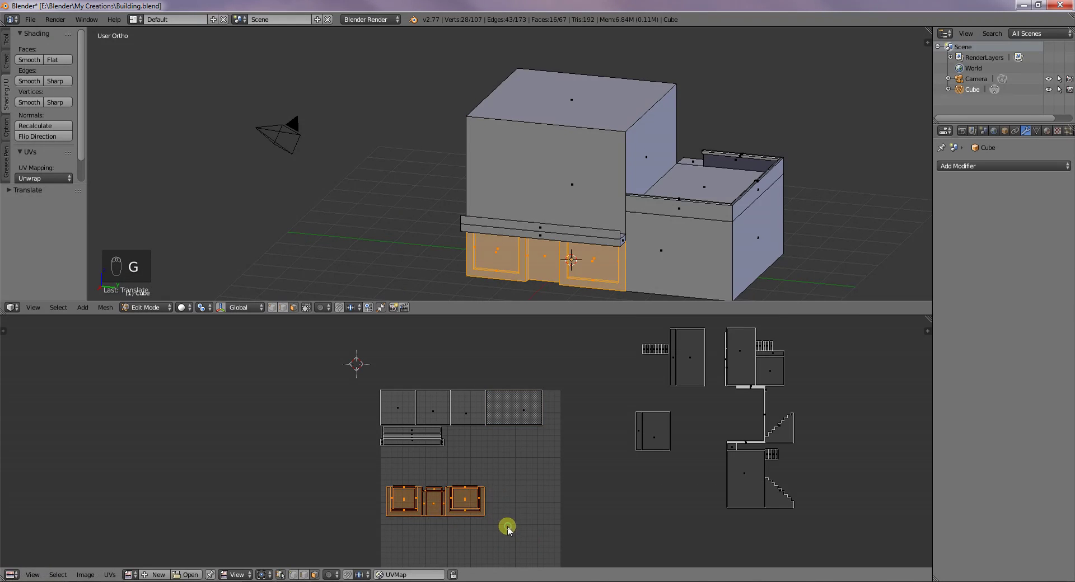
{"action": "key", "text": "a"}
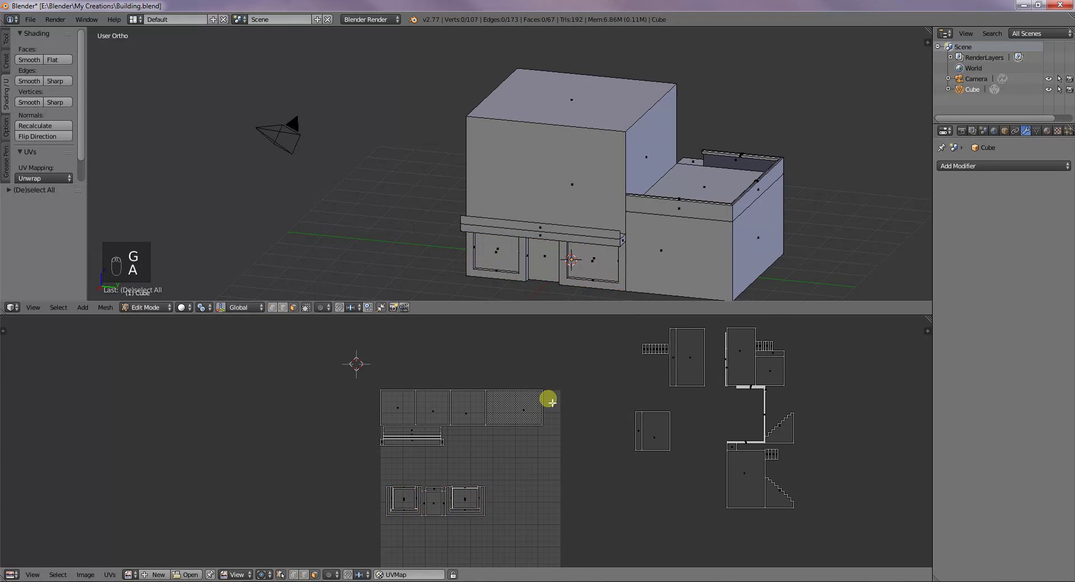
- Select the tall block's upper side wall face, move its UV island to the UV area's right edge and rotate it to lie horizontally
{"action": "right_click", "coordinate": [644, 161]}
{"action": "key", "text": "g"}
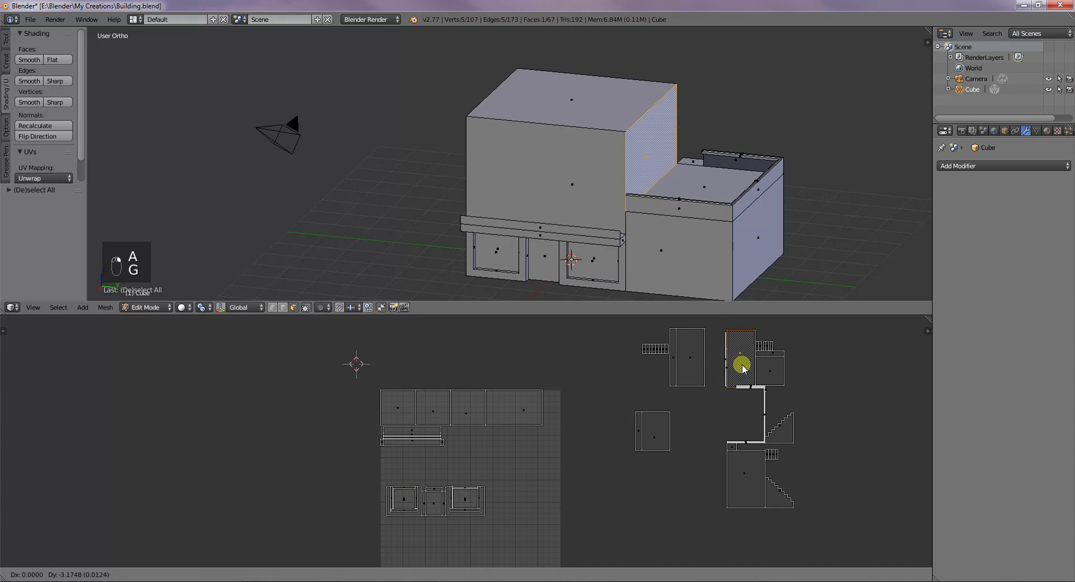
{"action": "left_click", "coordinate": [555, 443]}
{"action": "key", "text": "r"}
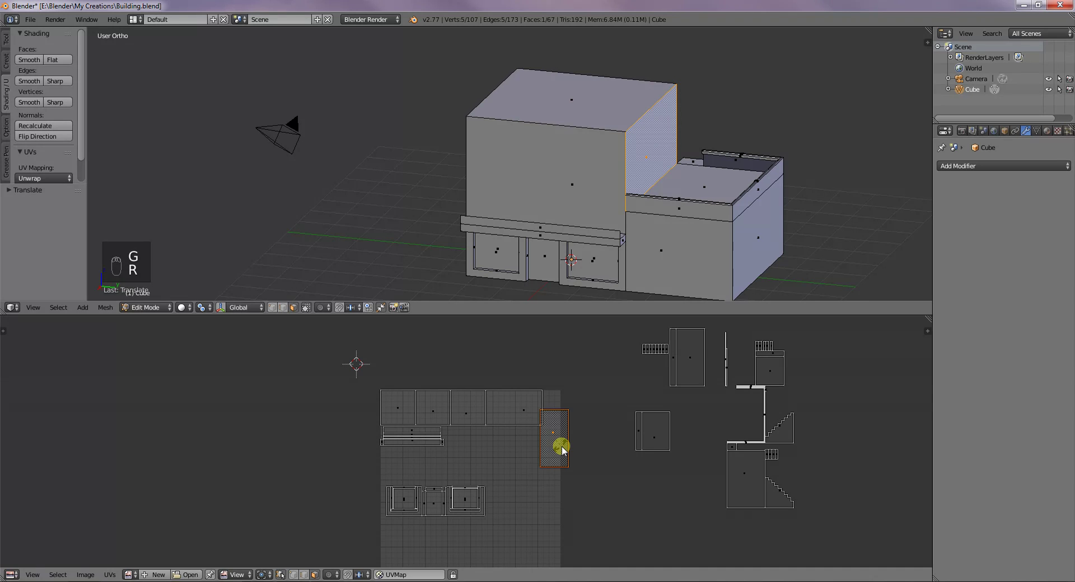
{"action": "left_click", "coordinate": [559, 446]}
- Select the four islands of the top row, scale them to about 0.62 and align them with the UV area's upper-left corner
{"action": "right_click", "coordinate": [532, 411]}
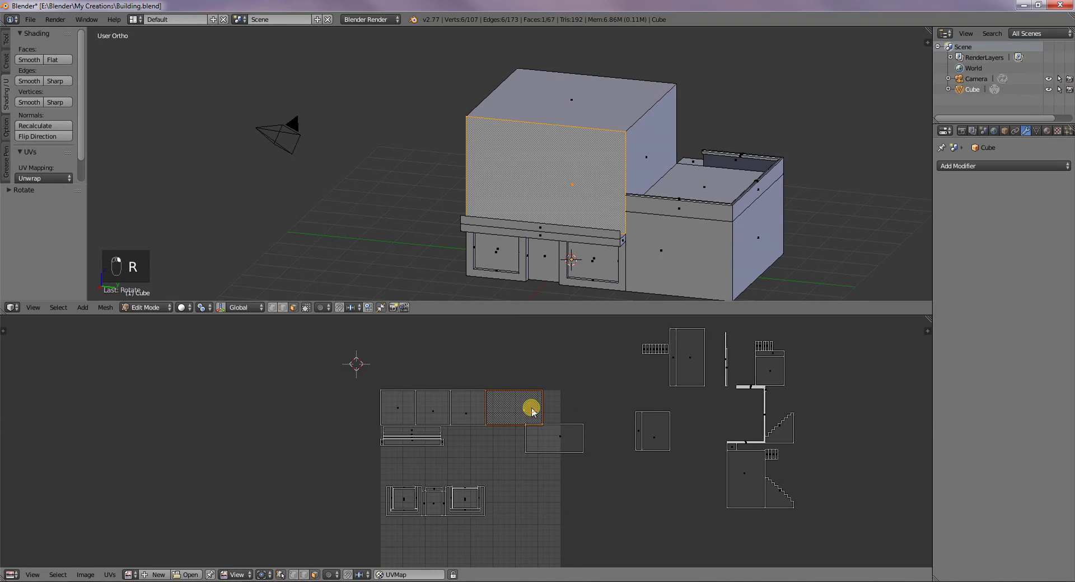
{"action": "right_click", "coordinate": [476, 413], "text": "shift"}
{"action": "right_click", "coordinate": [438, 409], "text": "shift"}
{"action": "right_click", "coordinate": [395, 406], "text": "shift"}
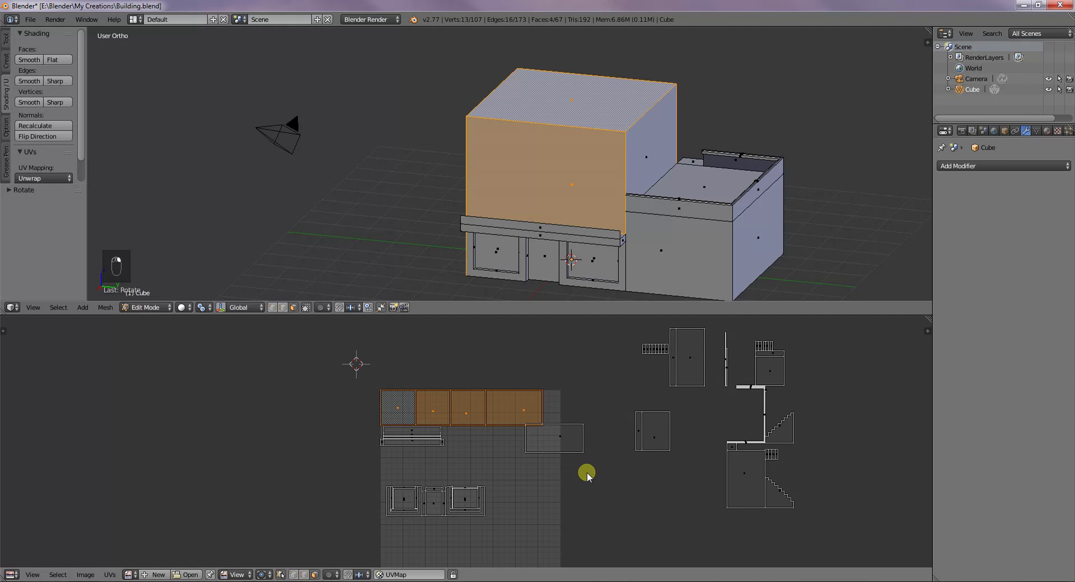
{"action": "key", "text": "s"}
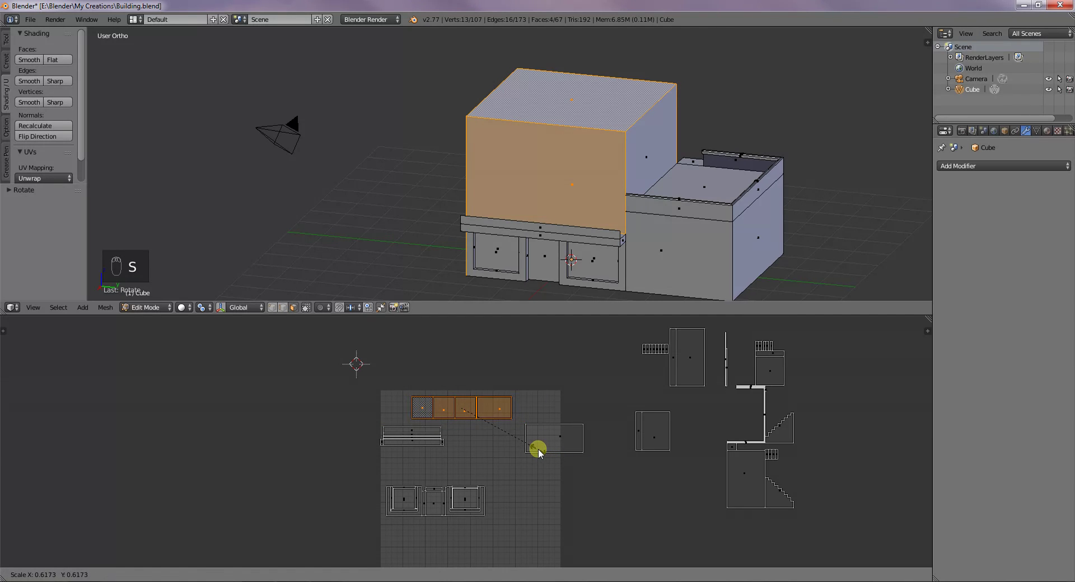
{"action": "left_click", "coordinate": [538, 450]}
{"action": "key", "text": "g"}
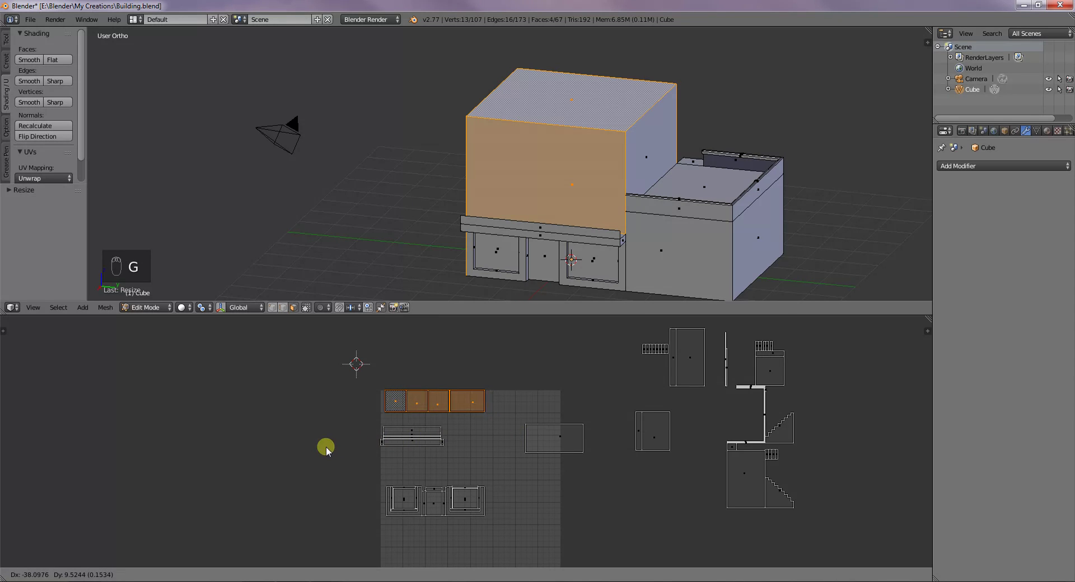
{"action": "left_click", "coordinate": [290, 449]}
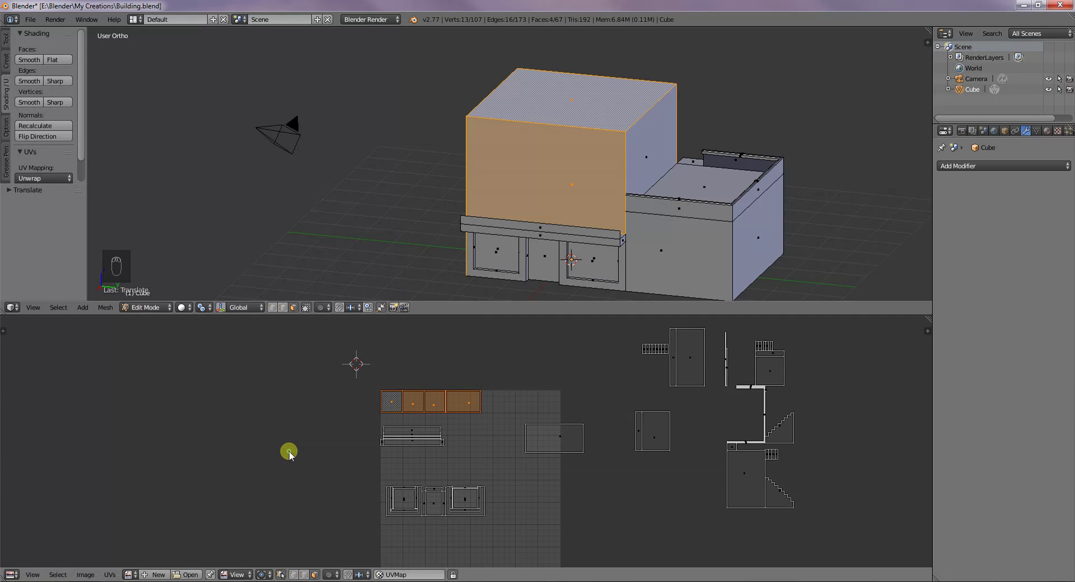
- Select the tall block's upper side wall UV island, scale it down and move it to the end of the top row
{"action": "right_click", "coordinate": [554, 444]}
{"action": "key", "text": "s"}
{"action": "left_click", "coordinate": [610, 472]}
{"action": "key", "text": "g"}
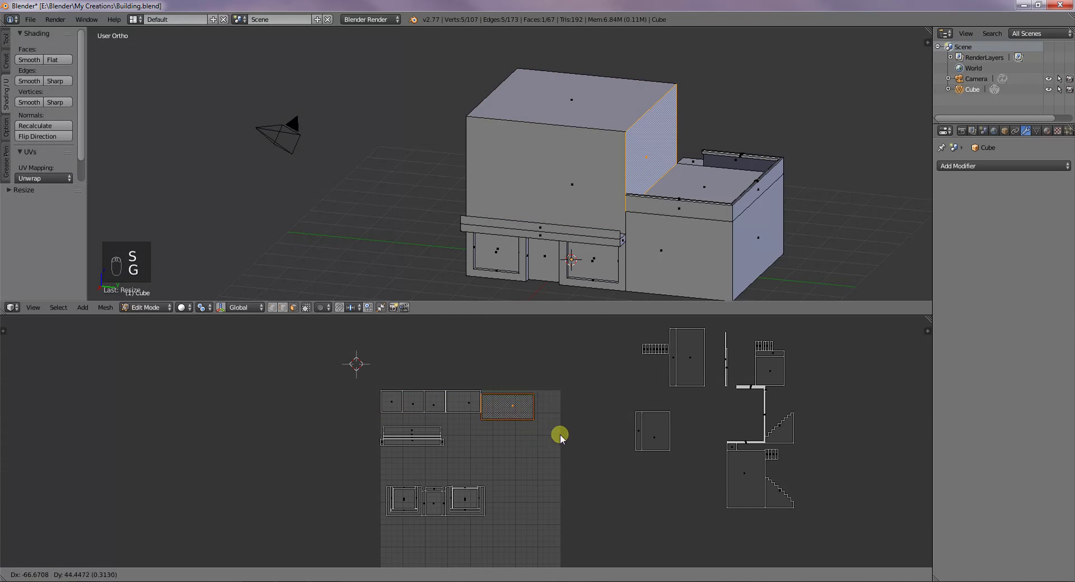
{"action": "left_click", "coordinate": [562, 432]}
- Scale the upper side wall's island down further toward the top row's height and place it against the neighbouring island
{"action": "key", "text": "s"}
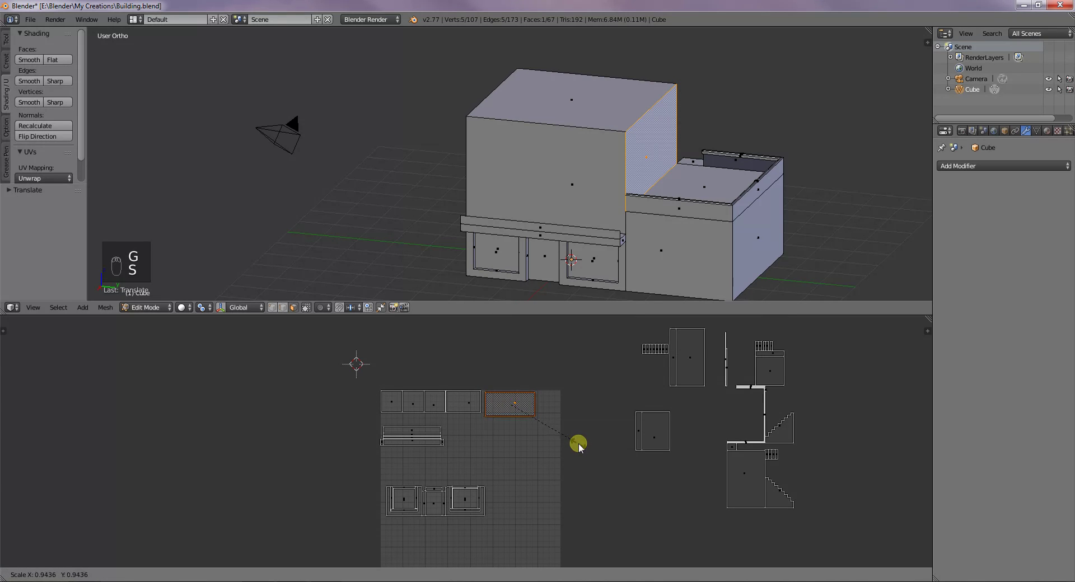
{"action": "left_click", "coordinate": [575, 444]}
{"action": "key", "text": "g"}
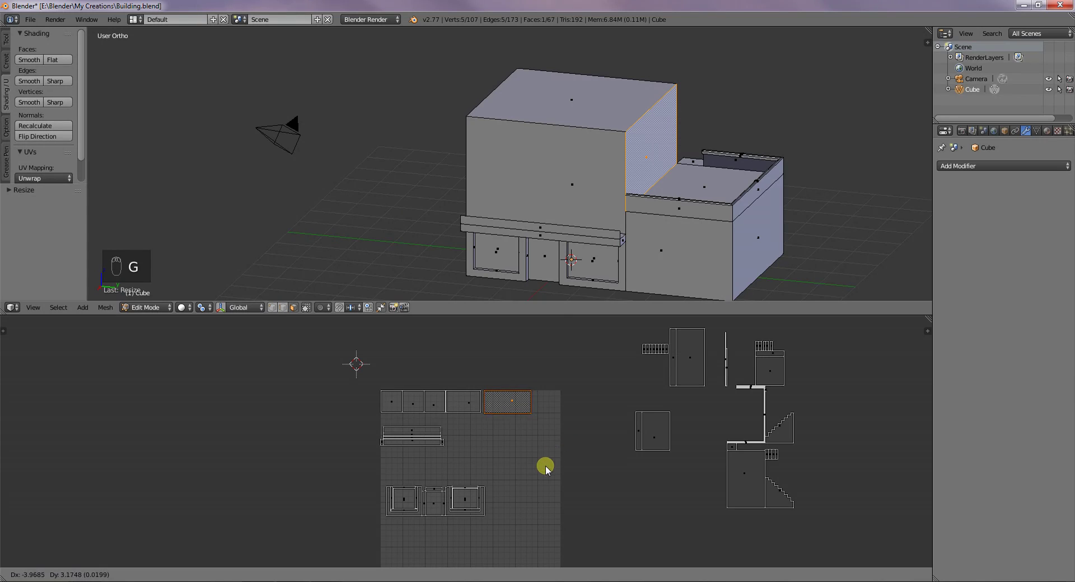
{"action": "left_click", "coordinate": [521, 470]}
{"action": "key", "text": "s"}
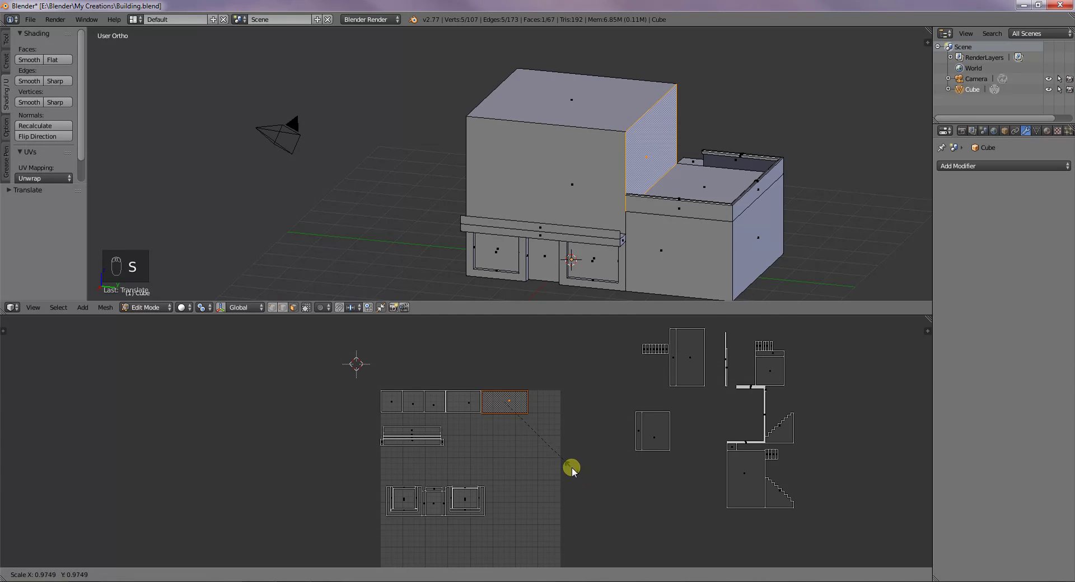
{"action": "left_click", "coordinate": [566, 466]}
{"action": "key", "text": "g"}
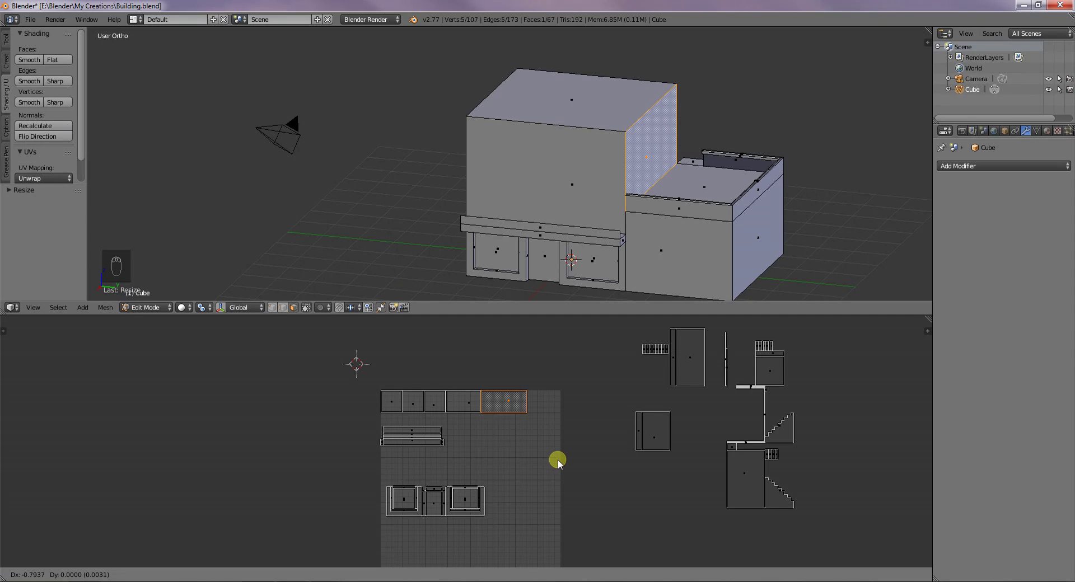
{"action": "left_click", "coordinate": [558, 460]}
- Fine-tune the upper side wall's island by scaling it to about 0.98 and aligning its edges with the top row
{"action": "scroll", "coordinate": [537, 428], "scroll_direction": "up", "scroll_amount": 7}
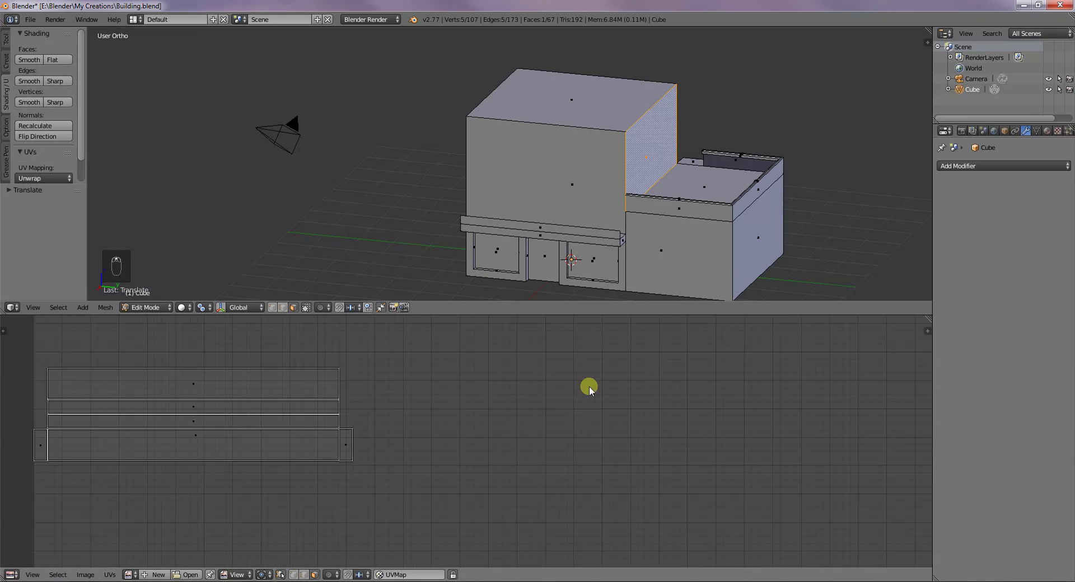
{"action": "middle_click_drag", "start_coordinate": [574, 524], "coordinate": [558, 567]}
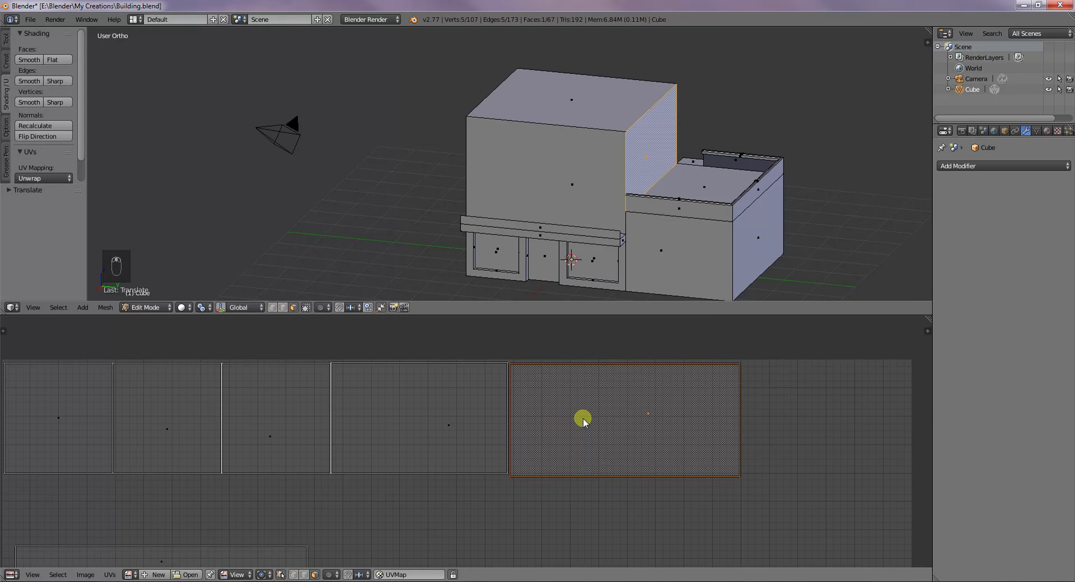
{"action": "key", "text": "g"}
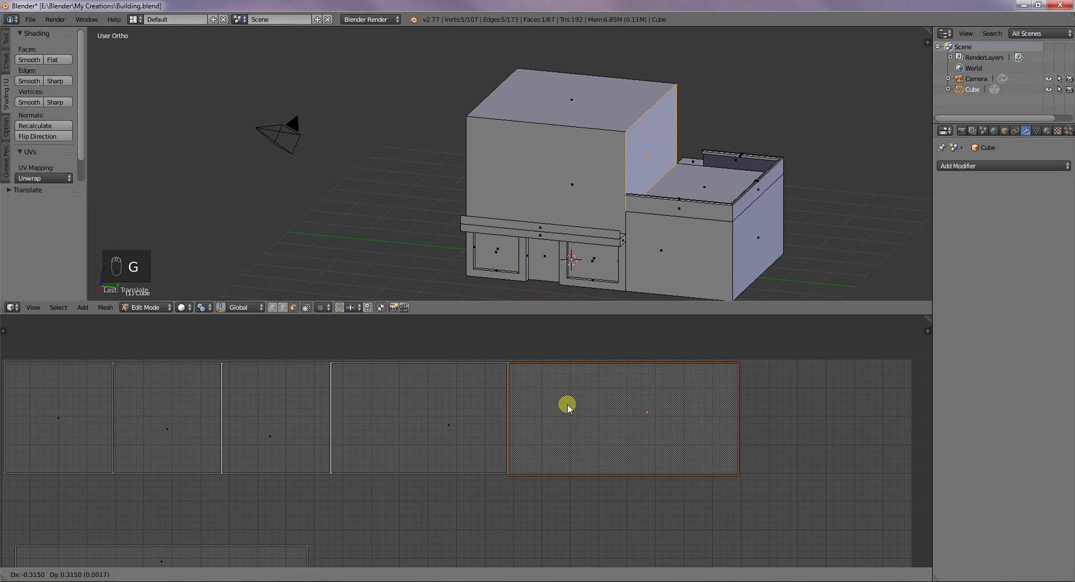
{"action": "left_click", "coordinate": [562, 404]}
{"action": "key", "text": "s"}
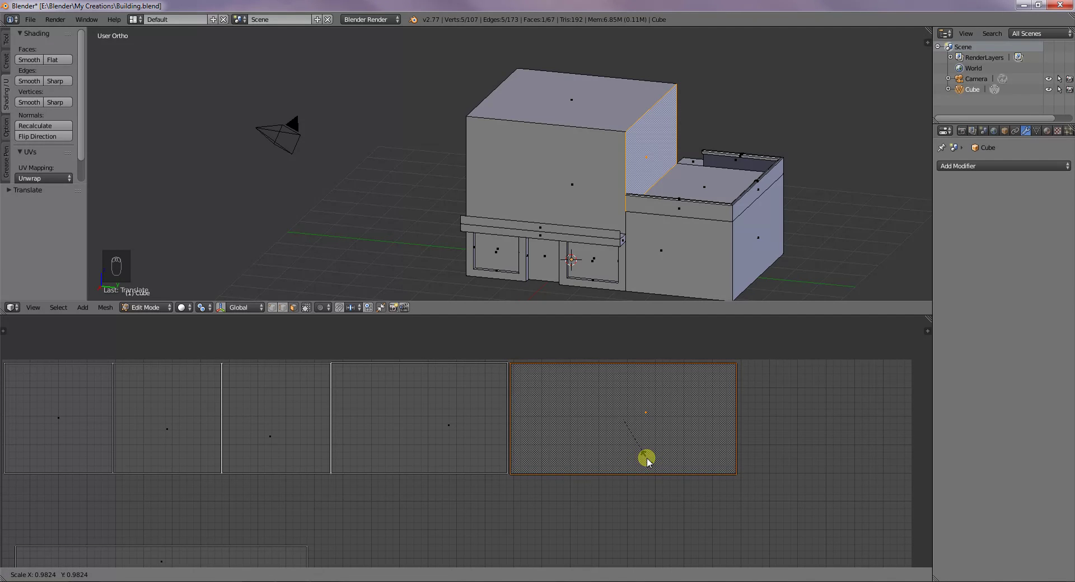
{"action": "left_click", "coordinate": [648, 461]}
{"action": "key", "text": "g"}
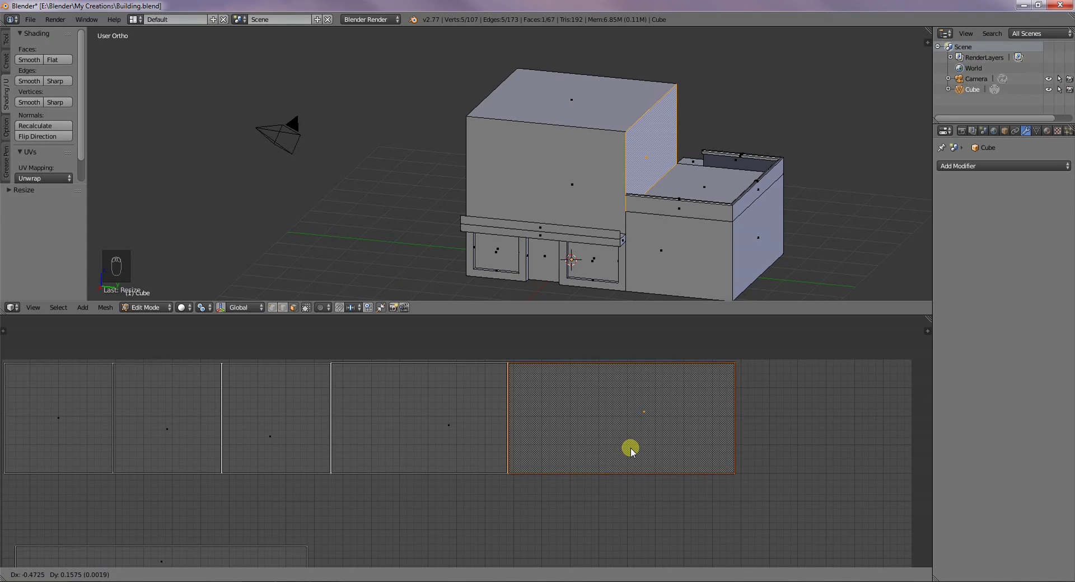
{"action": "left_click", "coordinate": [631, 452]}
{"action": "scroll", "coordinate": [705, 459], "scroll_direction": "down", "scroll_amount": 7}
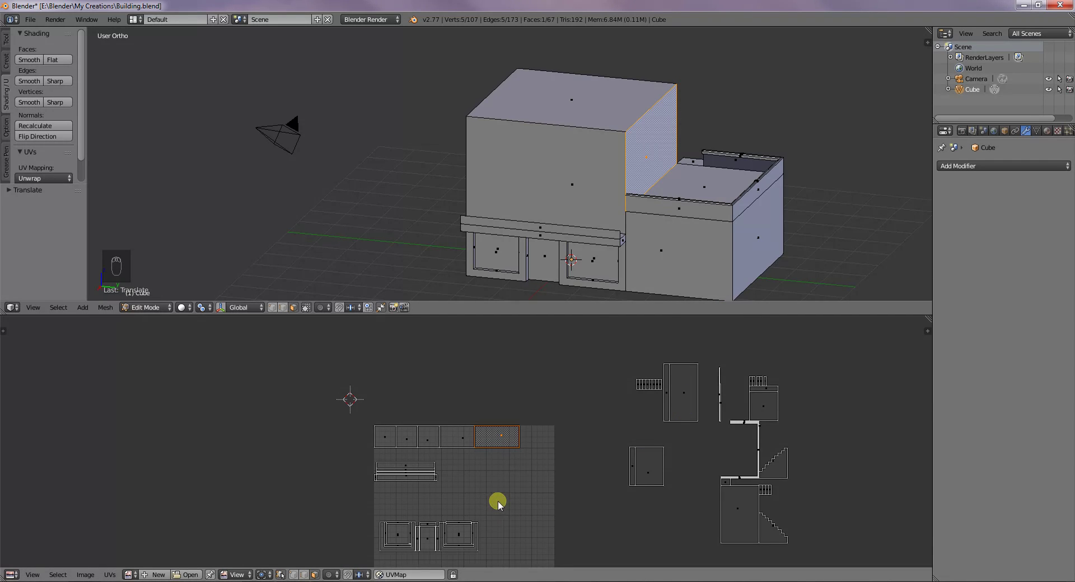
{"action": "scroll", "coordinate": [499, 504], "scroll_direction": "down", "scroll_amount": 1}
- Select the unplaced wall islands one by one and examine which faces of the building they belong to
{"action": "right_click", "coordinate": [615, 458]}
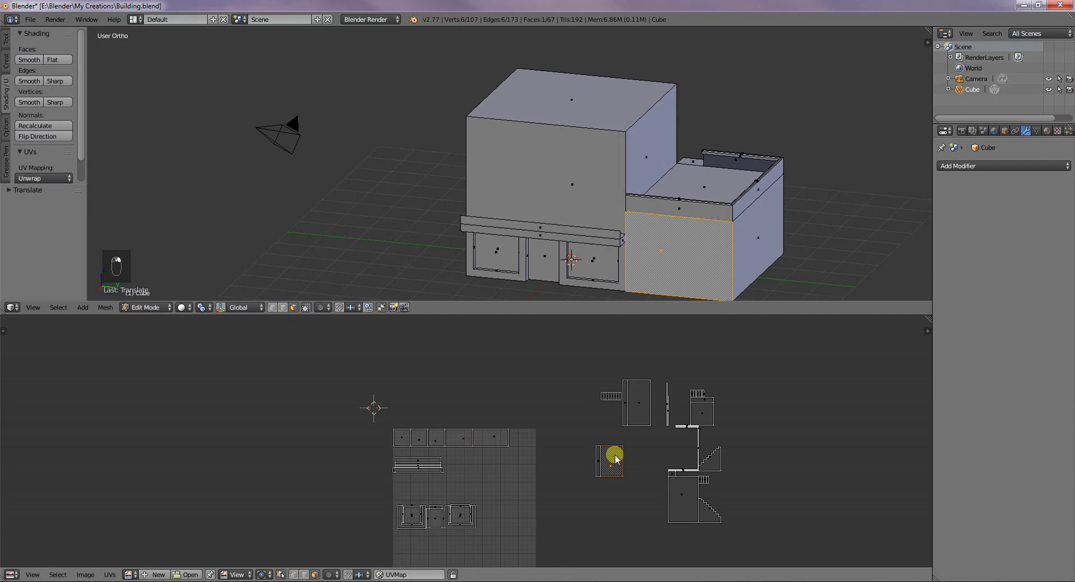
{"action": "right_click", "coordinate": [677, 496]}
{"action": "right_click", "coordinate": [645, 411]}
{"action": "right_click", "coordinate": [701, 418]}
{"action": "mouse_move", "coordinate": [763, 300]}
{"action": "middle_mouse_down"}
{"action": "mouse_move", "coordinate": [689, 291]}
{"action": "mouse_move", "coordinate": [724, 279]}
{"action": "mouse_move", "coordinate": [750, 311]}
{"action": "middle_mouse_up"}
- Select all the awning's UV islands and move them down to just above the shopfront islands, freeing space below the top row
{"action": "scroll", "coordinate": [473, 554], "scroll_direction": "up", "scroll_amount": 2}
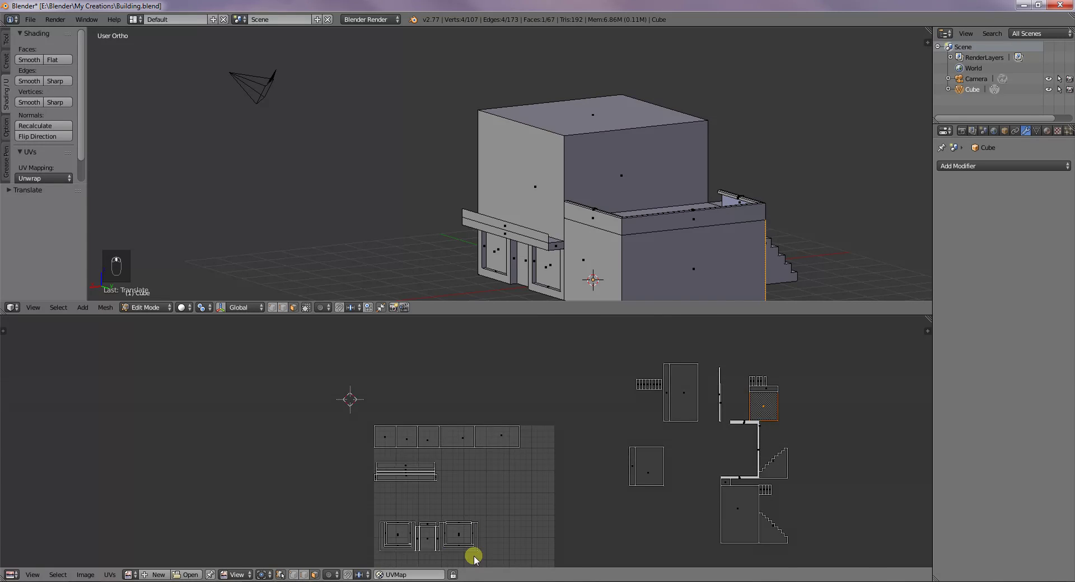
{"action": "right_click", "coordinate": [456, 496]}
{"action": "key", "text": "b"}
{"action": "left_click_drag", "start_coordinate": [454, 506], "coordinate": [335, 466]}
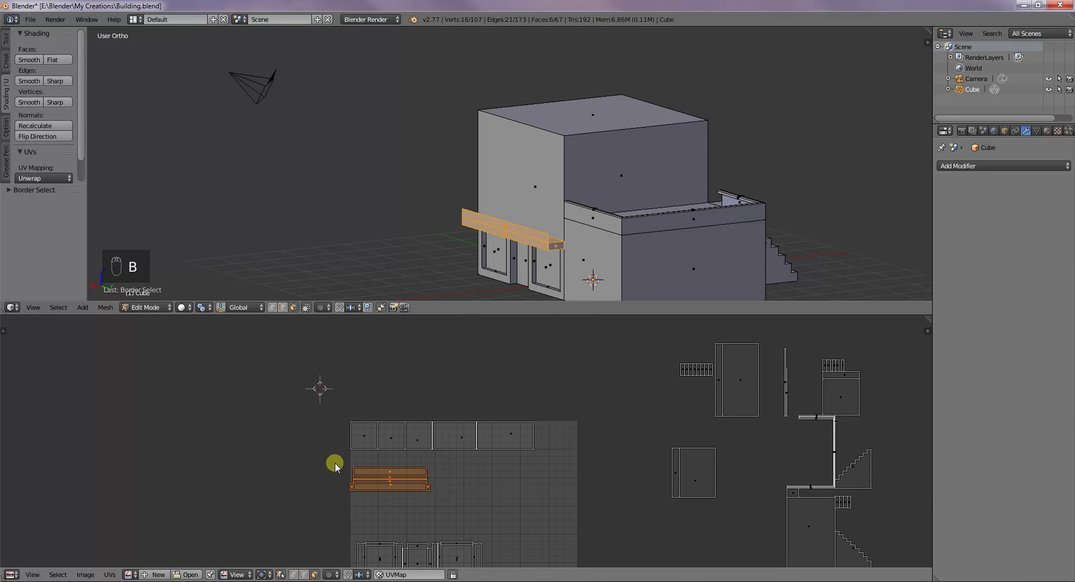
{"action": "key", "text": "g"}
{"action": "left_click", "coordinate": [451, 548]}
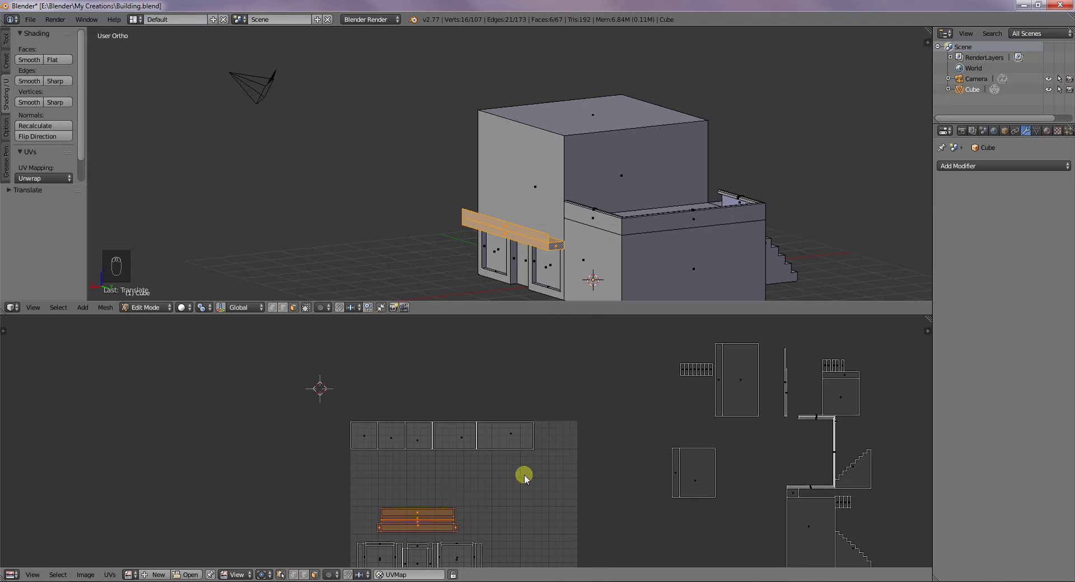
- Rotate the lower block's front wall island to lie horizontally and place it at the UV area's left edge below the top row
{"action": "right_click", "coordinate": [601, 268]}
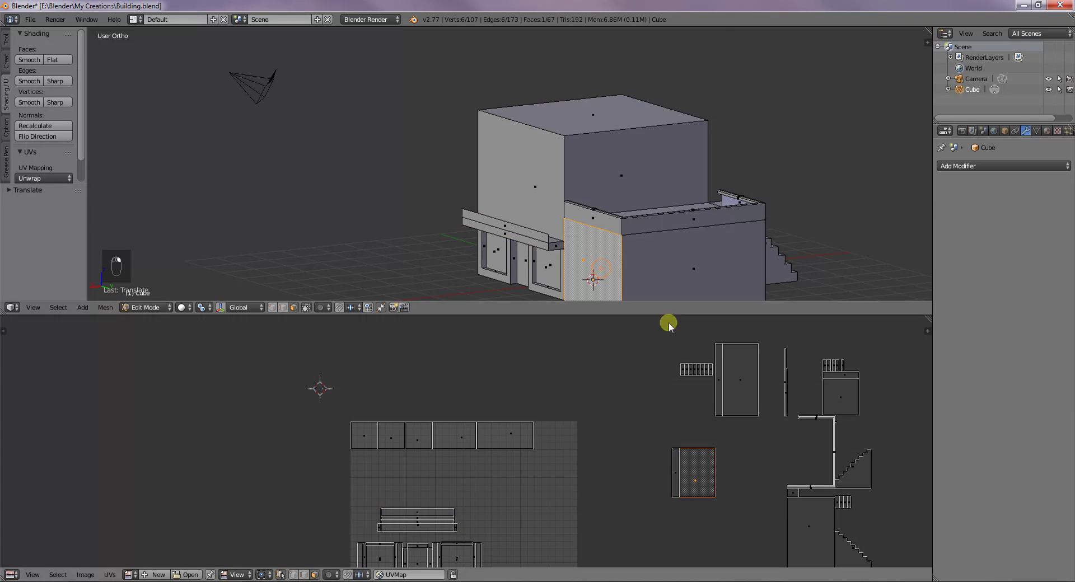
{"action": "key", "text": "r"}
{"action": "left_click", "coordinate": [715, 489]}
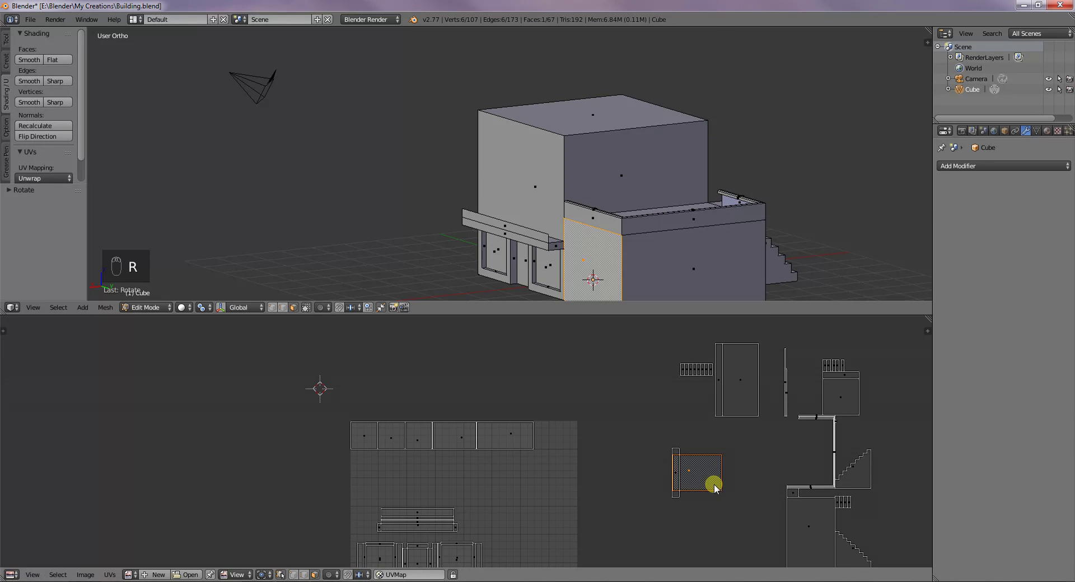
{"action": "key", "text": "g"}
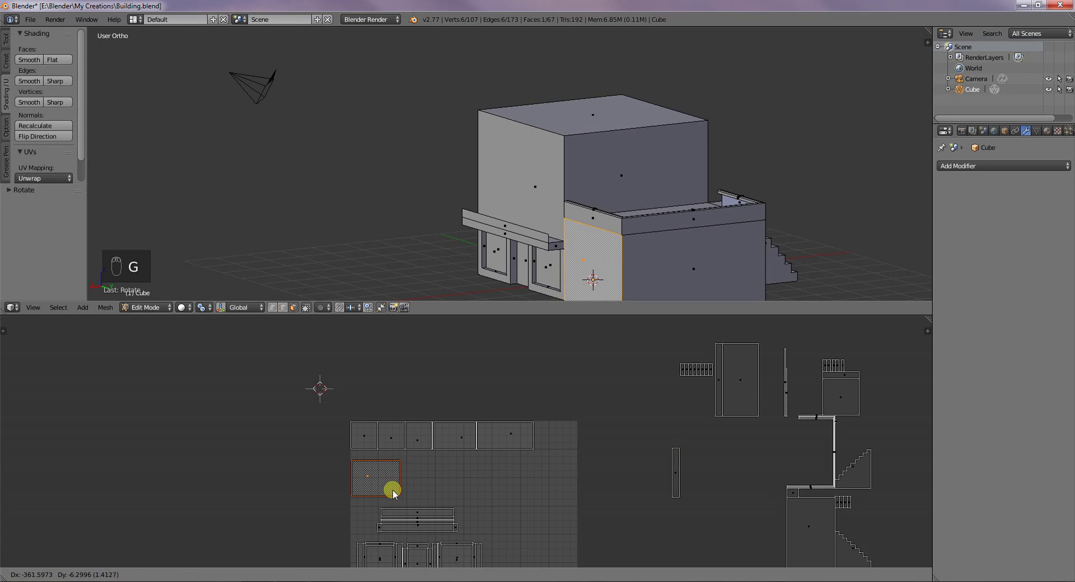
{"action": "left_click", "coordinate": [394, 492]}
- Rotate the lower block's long side wall island to lie horizontally and place it directly right of the front wall's island
{"action": "left_click", "coordinate": [644, 282]}
{"action": "left_click", "coordinate": [749, 389]}
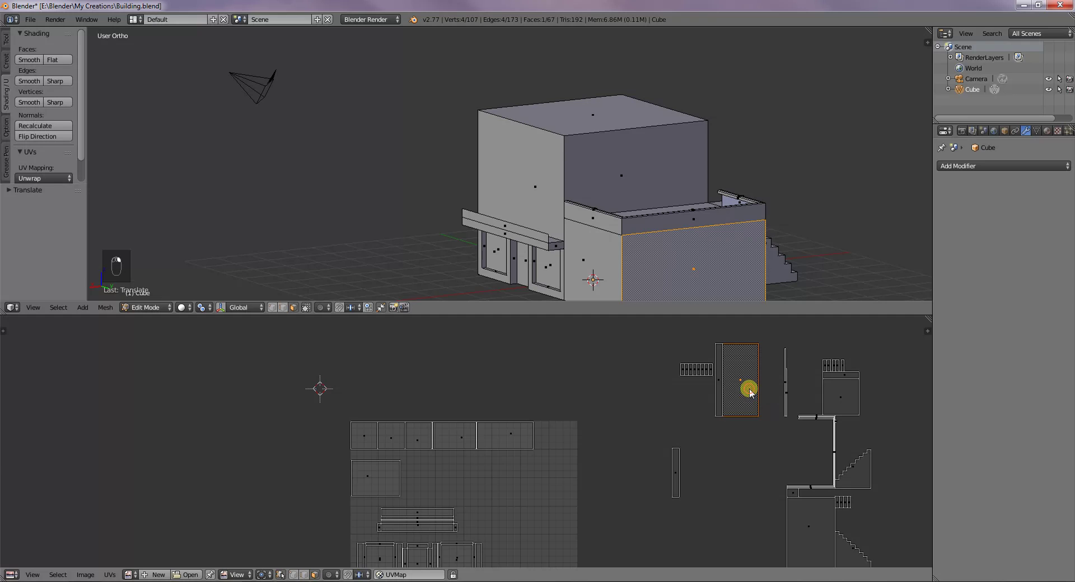
{"action": "key", "text": "r"}
{"action": "left_click", "coordinate": [750, 392]}
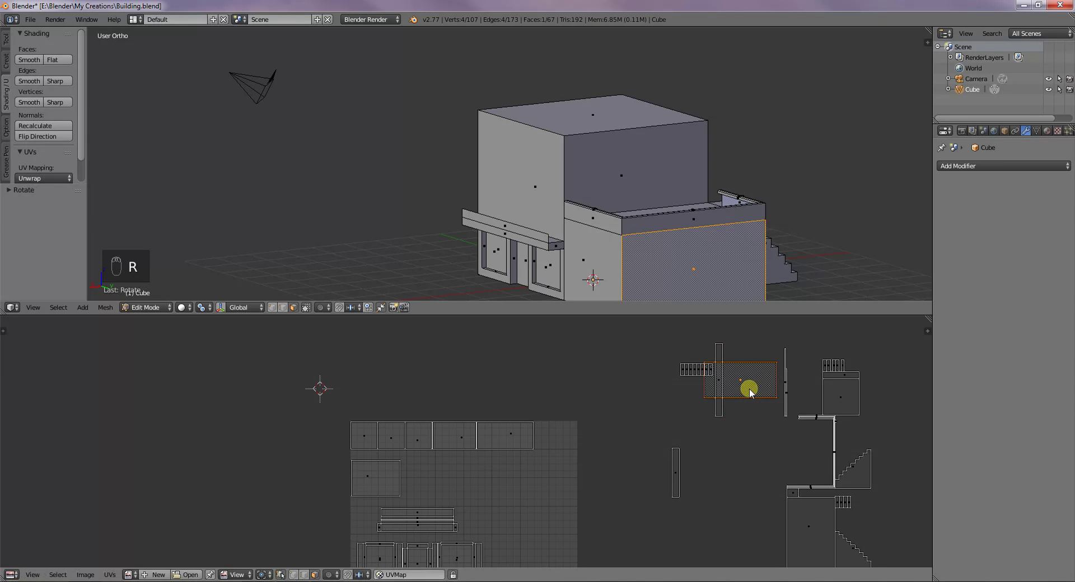
{"action": "key", "text": "g"}
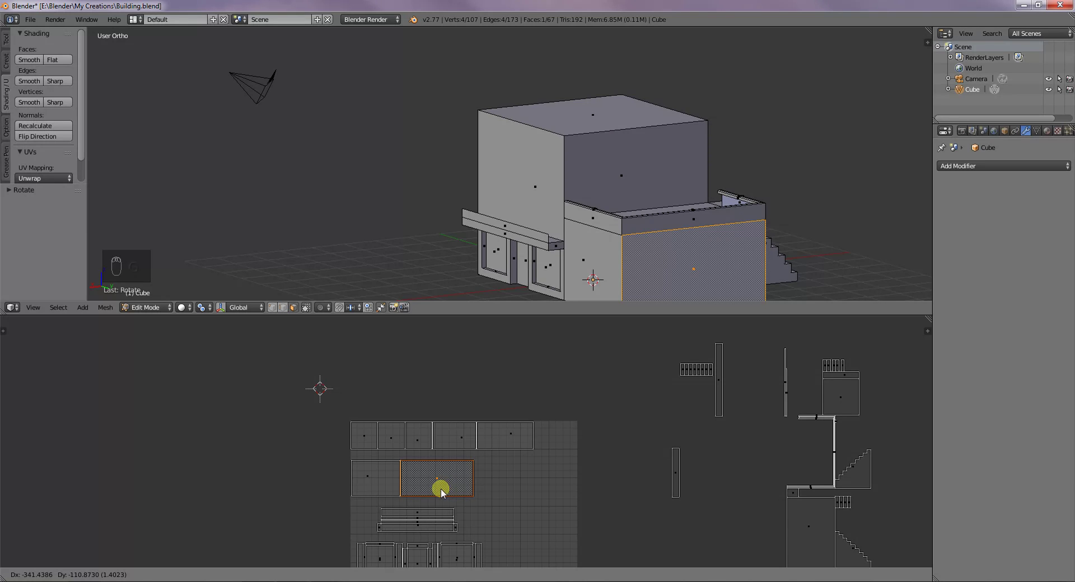
{"action": "left_click", "coordinate": [440, 491]}
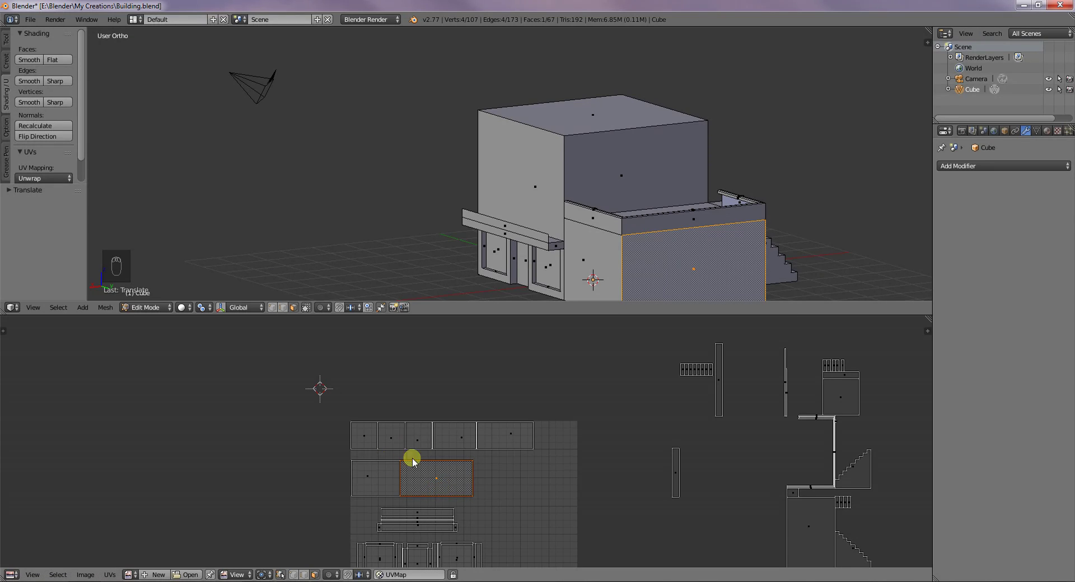
- Rotate the lower block's front parapet strip to lie horizontally and place it directly above the front wall's island
{"action": "right_click", "coordinate": [675, 474]}
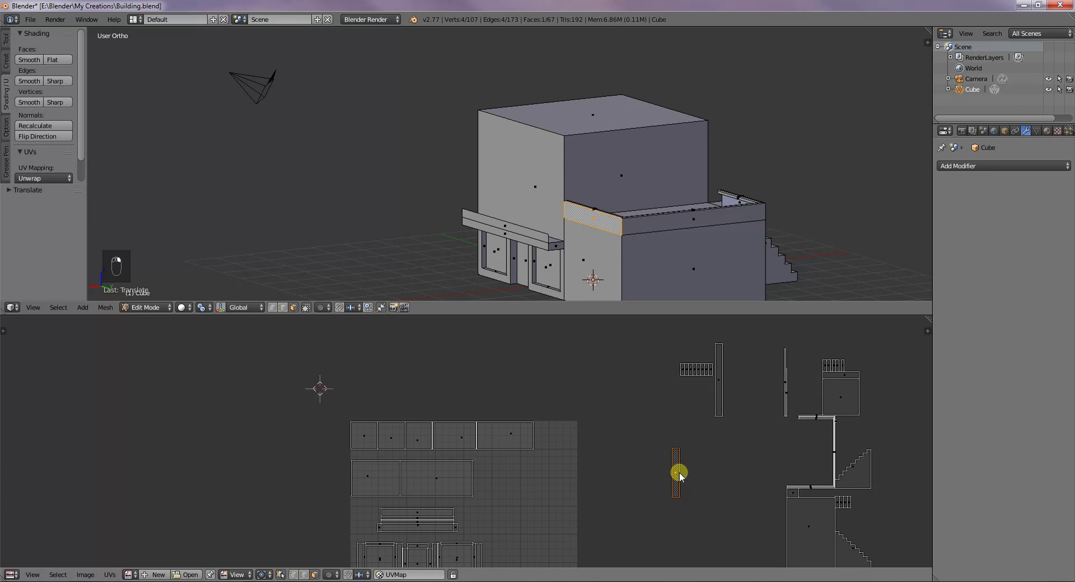
{"action": "key", "text": "r"}
{"action": "left_click", "coordinate": [679, 473]}
{"action": "key", "text": "g"}
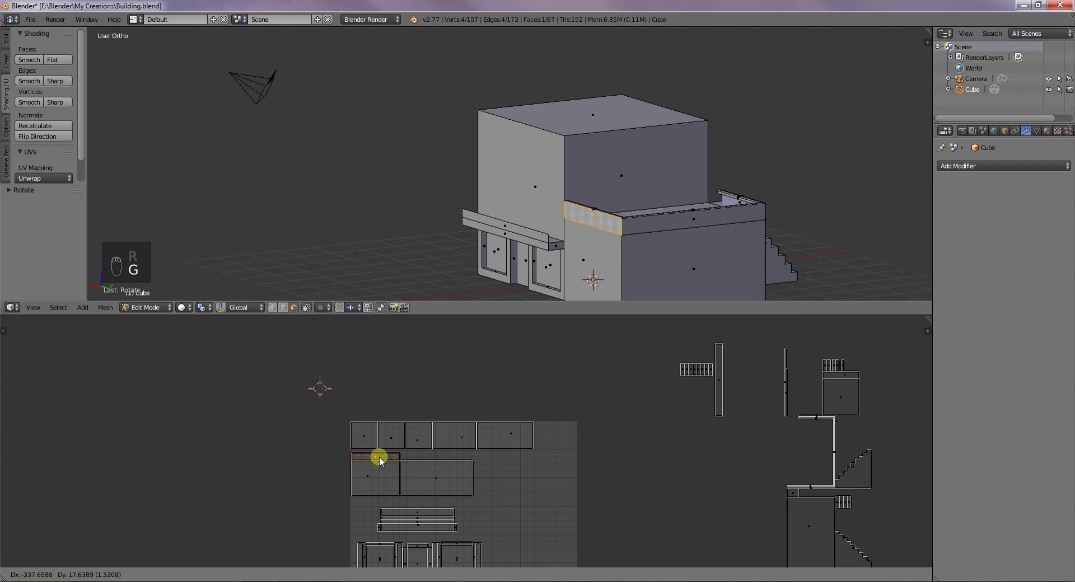
{"action": "left_click", "coordinate": [380, 459]}
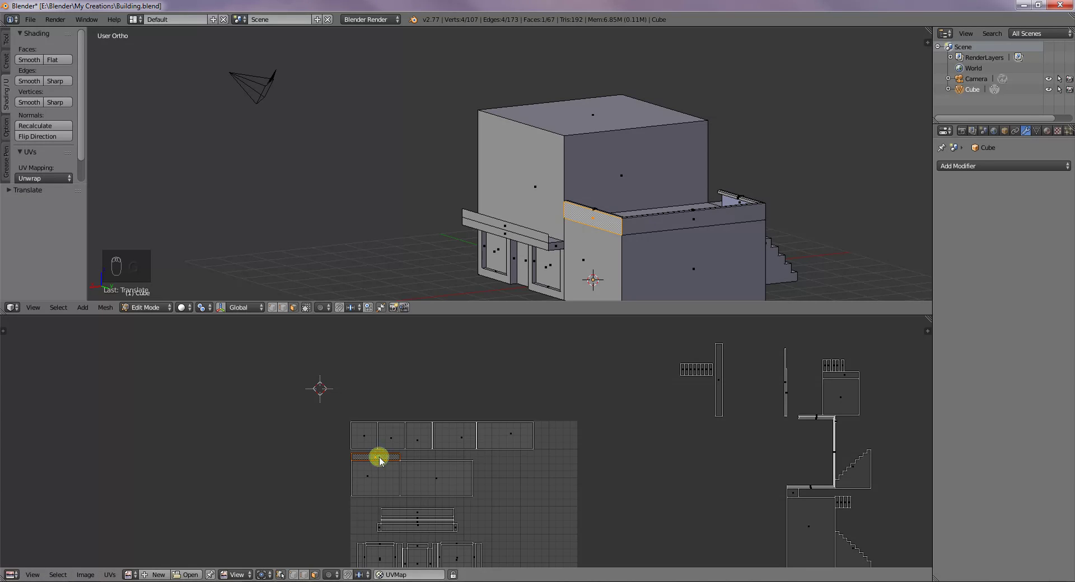
- Rotate the lower block's side parapet strip to lie horizontally and place it directly above the long side wall's island
{"action": "right_click", "coordinate": [634, 221]}
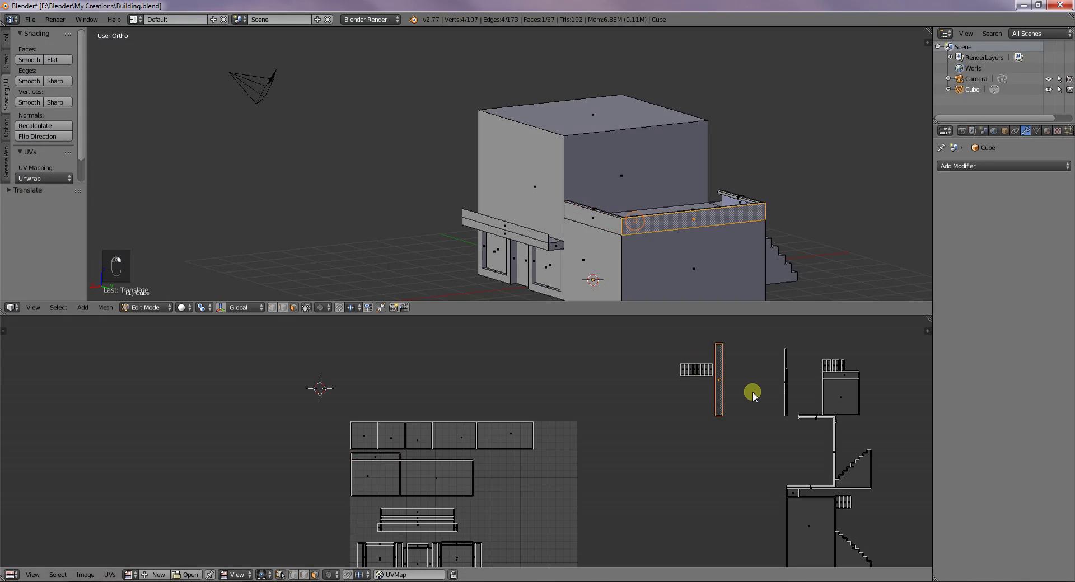
{"action": "key", "text": "r"}
{"action": "left_click", "coordinate": [751, 392]}
{"action": "key", "text": "g"}
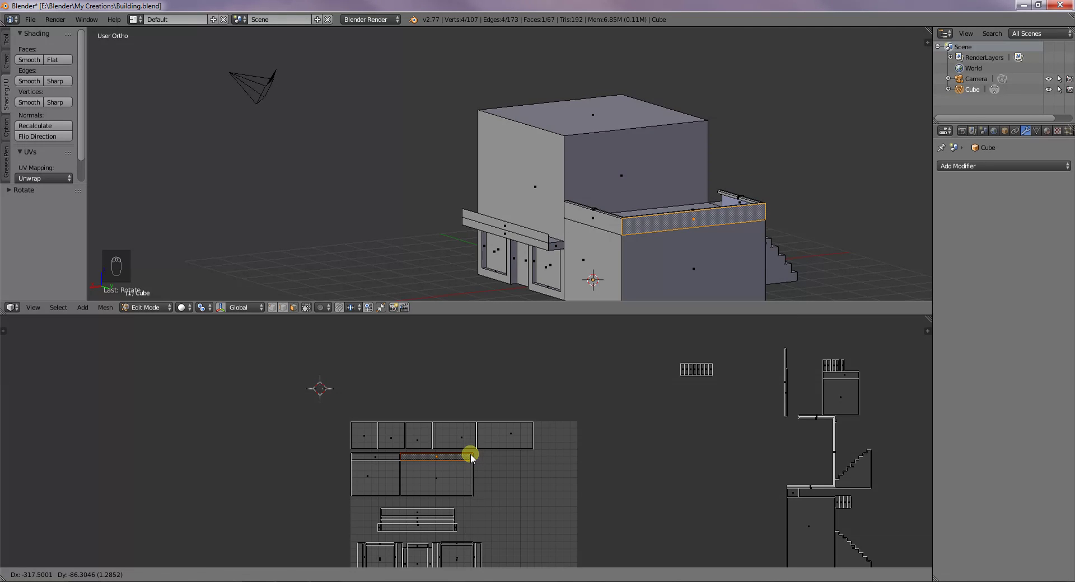
{"action": "left_click", "coordinate": [471, 456]}
- Select the lower block's rear wall face and move its UV island to the end of the second row
{"action": "middle_click_drag", "start_coordinate": [857, 199], "coordinate": [726, 202]}
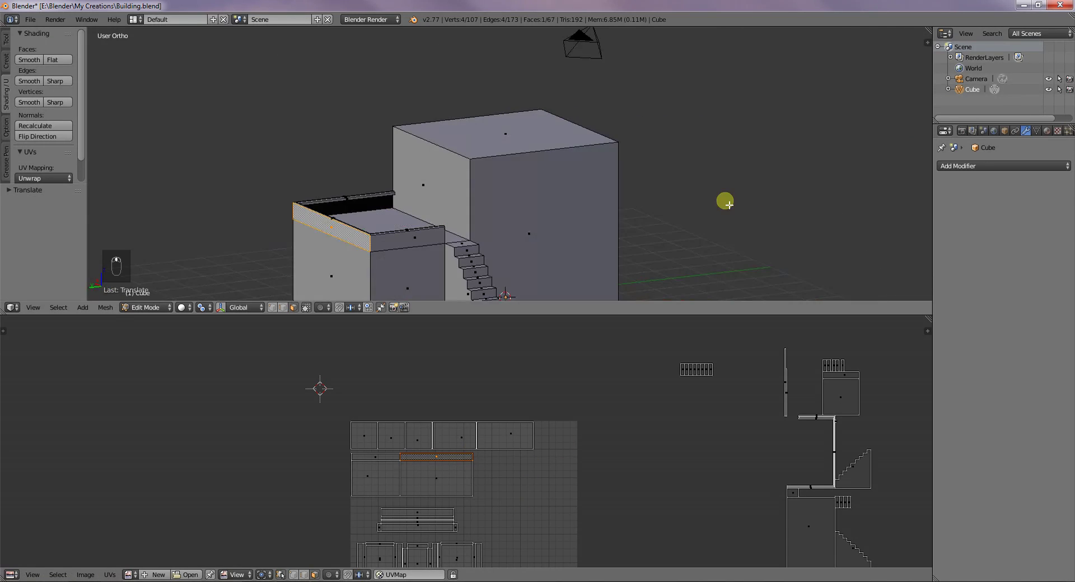
{"action": "left_click", "coordinate": [417, 276]}
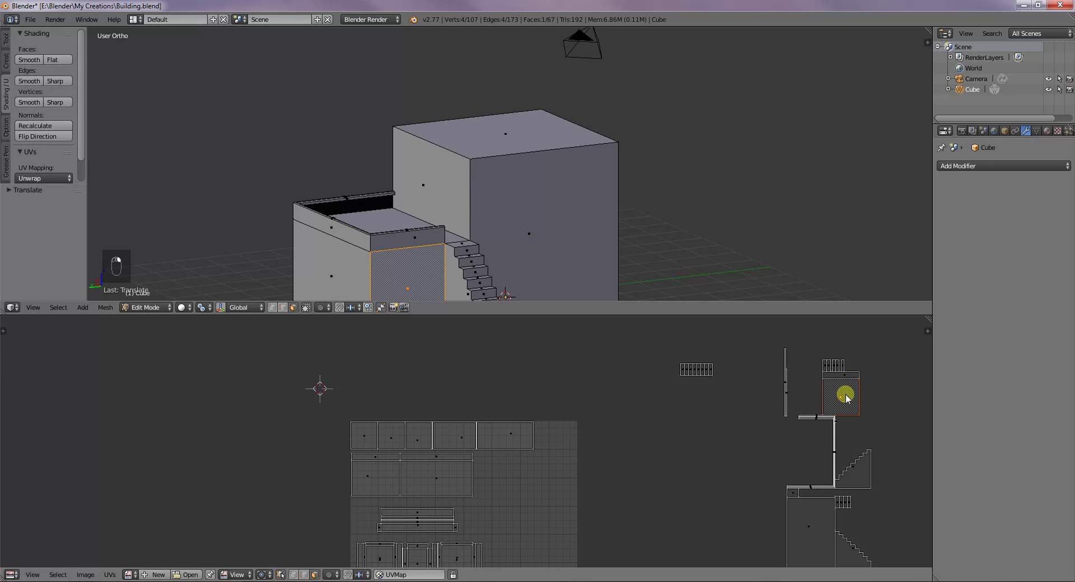
{"action": "key", "text": "g"}
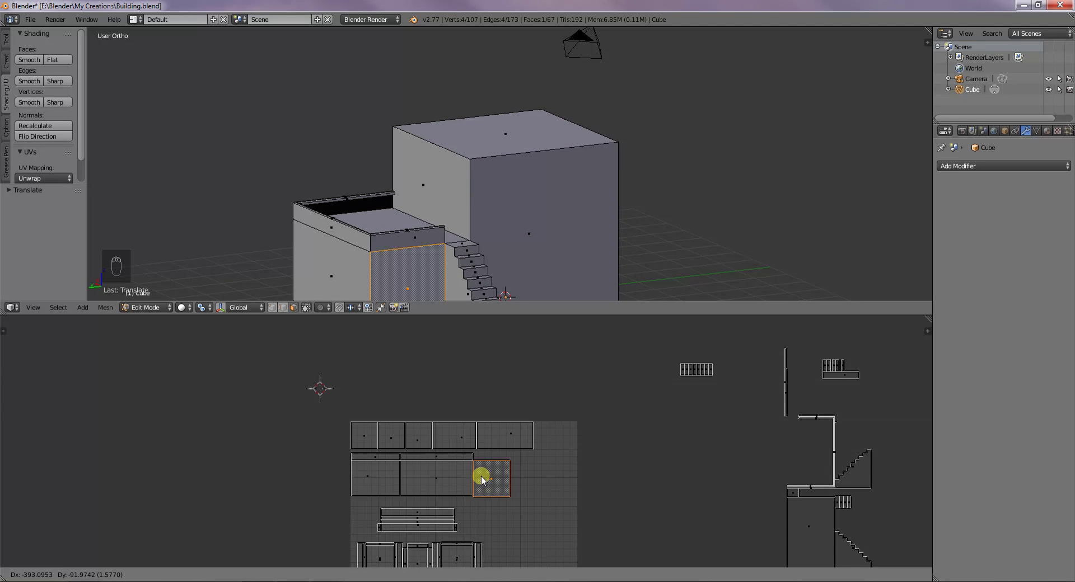
{"action": "left_click", "coordinate": [475, 479]}
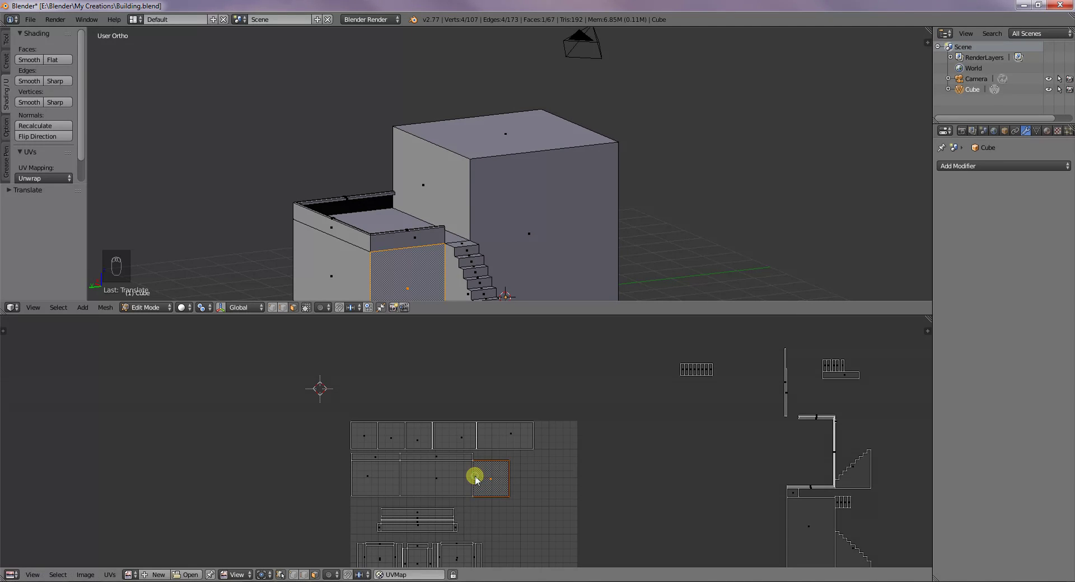
- Select the lower block's rear parapet face and place its UV strip directly above the rear wall's island
{"action": "right_click", "coordinate": [424, 239]}
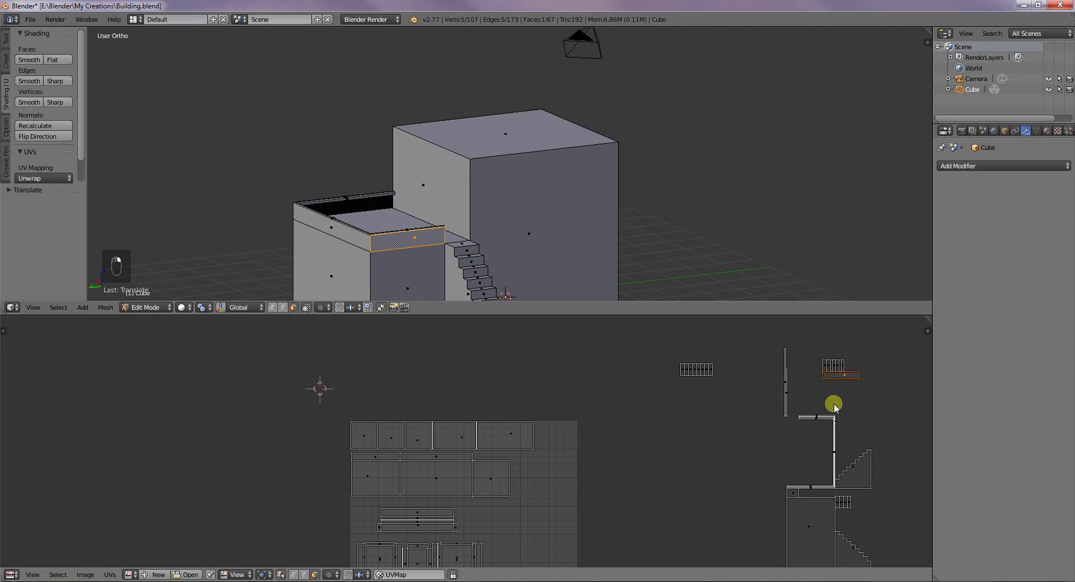
{"action": "key", "text": "g"}
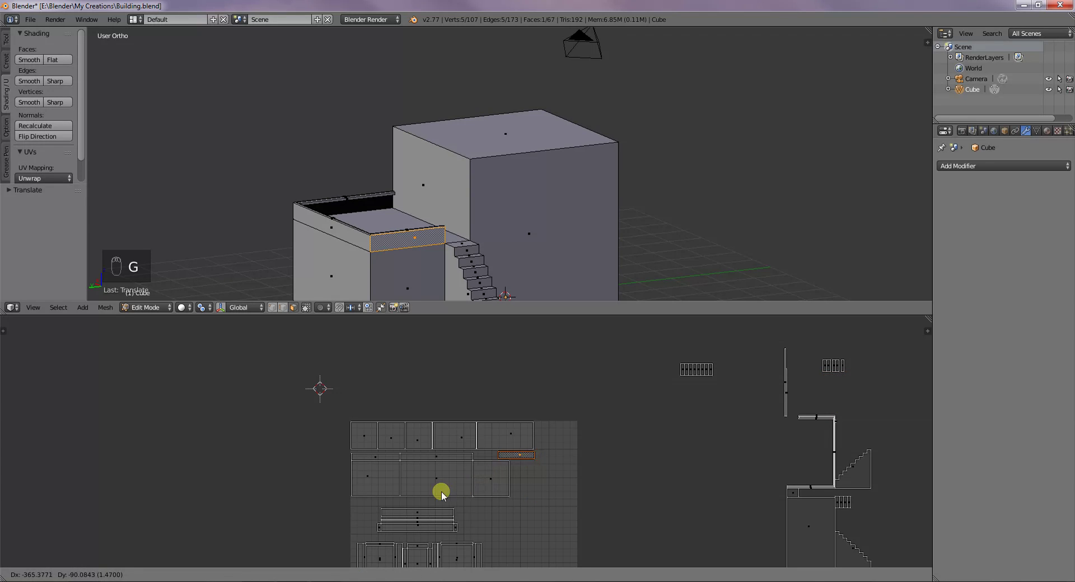
{"action": "left_click", "coordinate": [332, 504]}
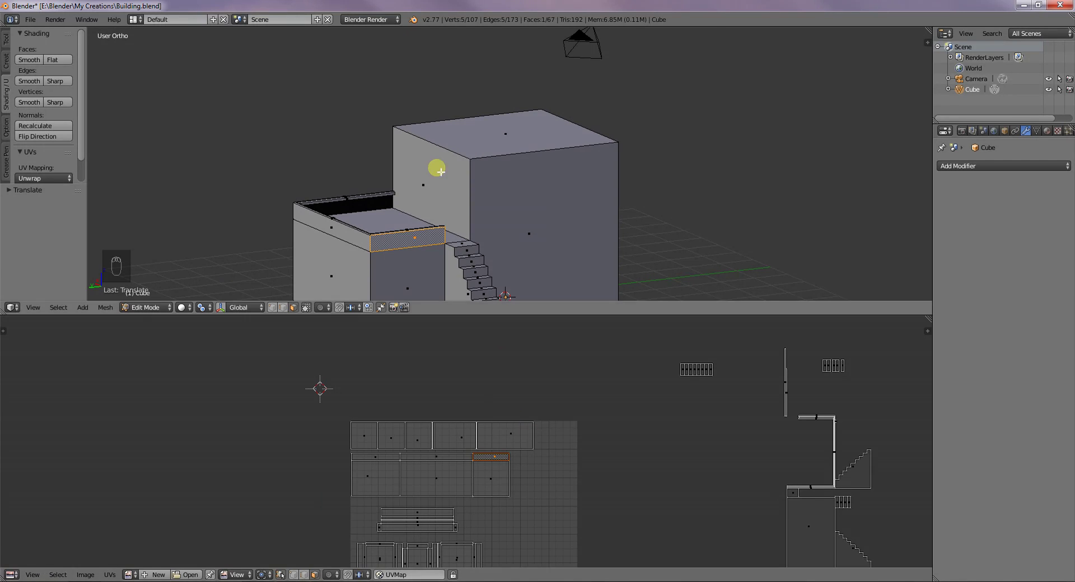
{"action": "scroll", "coordinate": [440, 167], "scroll_direction": "down", "scroll_amount": 1}
{"action": "scroll", "coordinate": [497, 336], "scroll_direction": "down", "scroll_amount": 2}
{"action": "scroll", "coordinate": [510, 419], "scroll_direction": "up", "scroll_amount": 4}
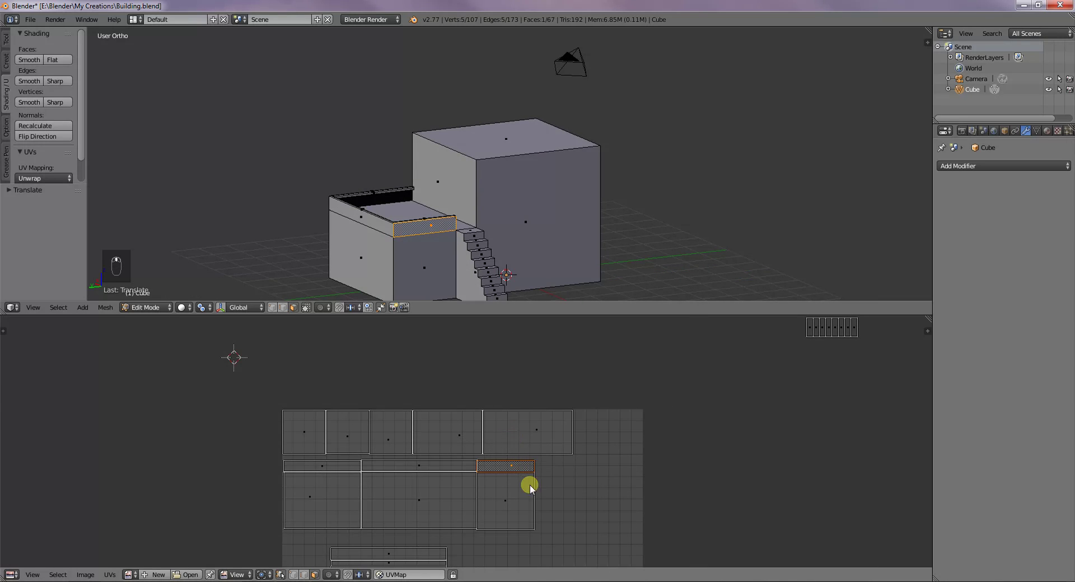
- Nudge the lower block's long side wall UV island slightly right so it sits cleanly between the front and rear wall islands
{"action": "scroll", "coordinate": [531, 504], "scroll_direction": "up", "scroll_amount": 1}
{"action": "scroll", "coordinate": [521, 478], "scroll_direction": "up", "scroll_amount": 2}
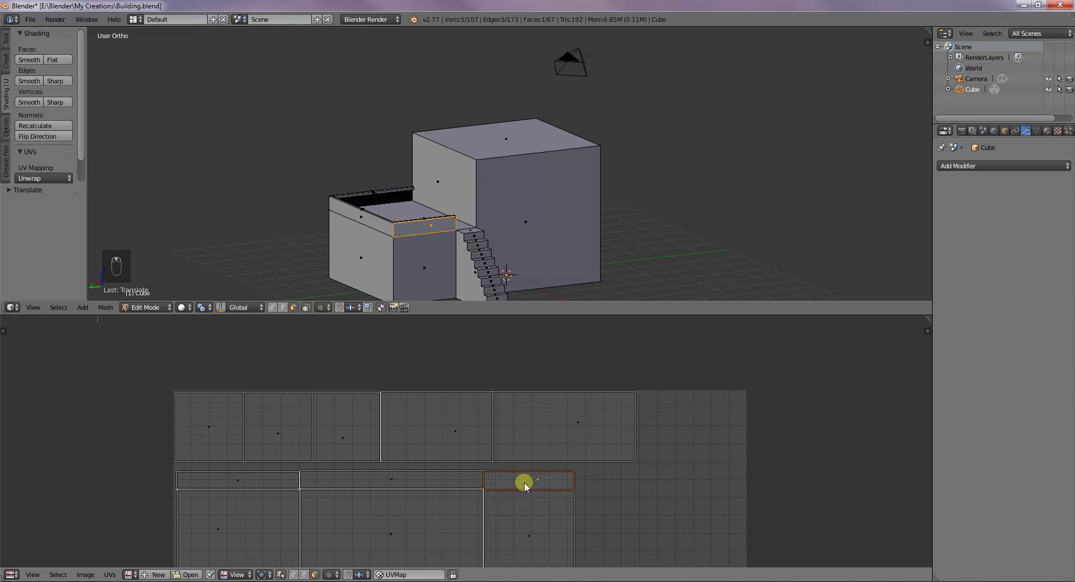
{"action": "middle_click_drag", "start_coordinate": [543, 507], "coordinate": [547, 408]}
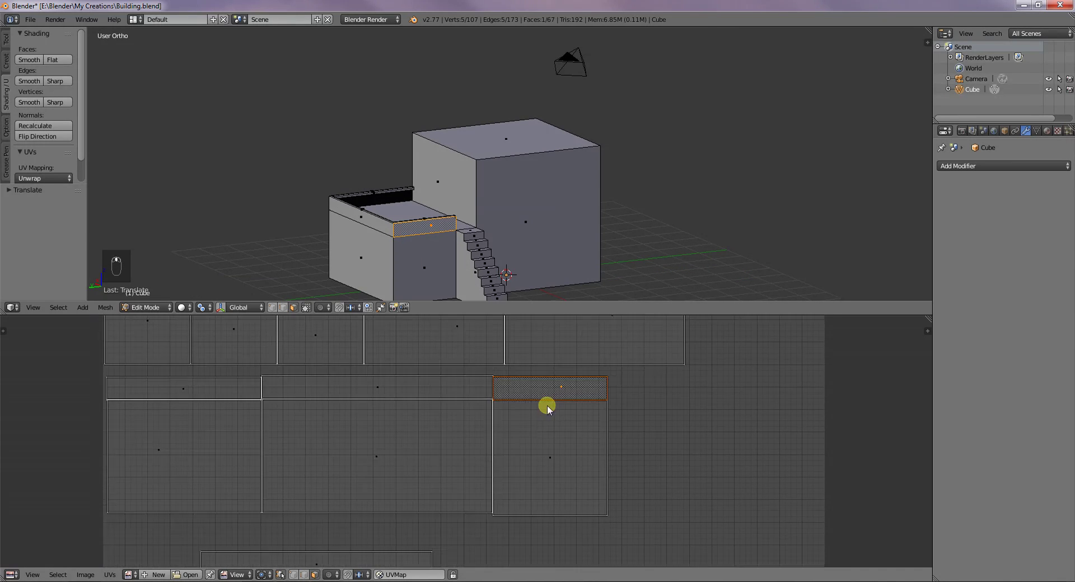
{"action": "scroll", "coordinate": [331, 402], "scroll_direction": "up", "scroll_amount": 2}
{"action": "scroll", "coordinate": [338, 425], "scroll_direction": "down", "scroll_amount": 1}
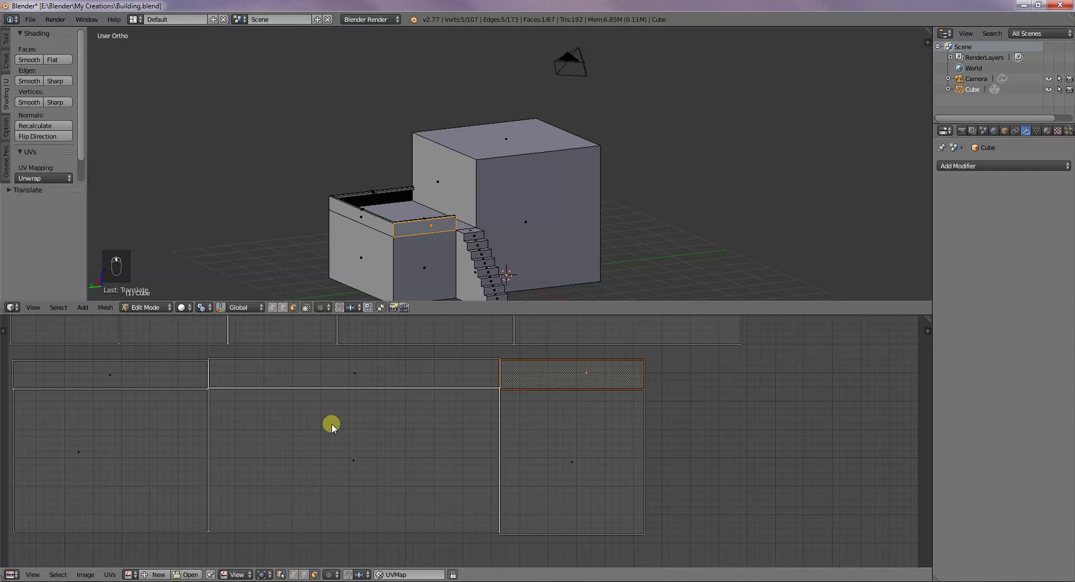
{"action": "right_click", "coordinate": [289, 436]}
{"action": "key", "text": "g"}
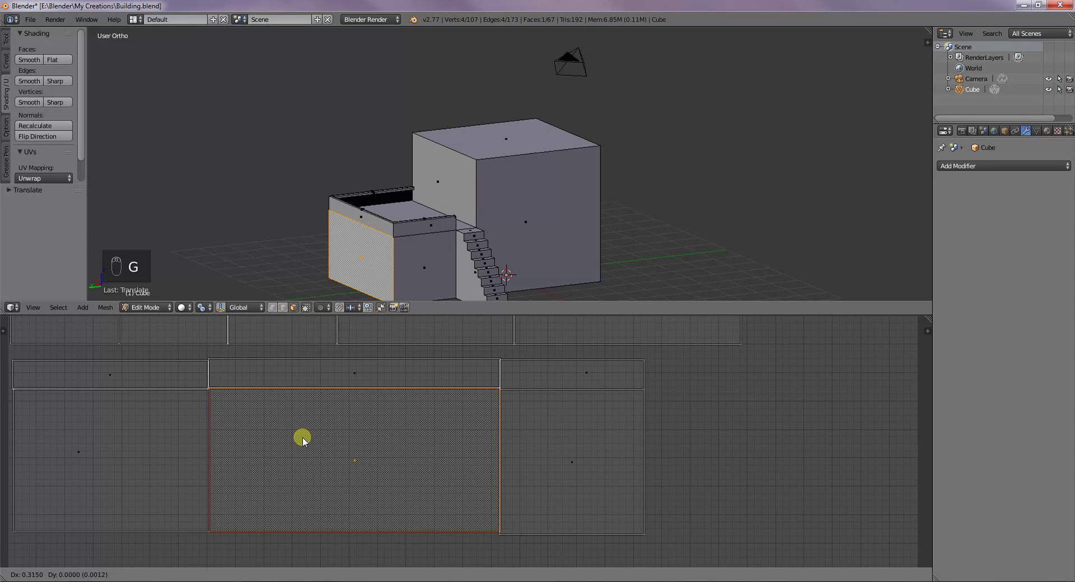
{"action": "left_click", "coordinate": [302, 439]}
- Select the lower block's rear wall UV island and nudge it slightly up to align with the neighbouring wall islands
{"action": "right_click", "coordinate": [190, 371]}
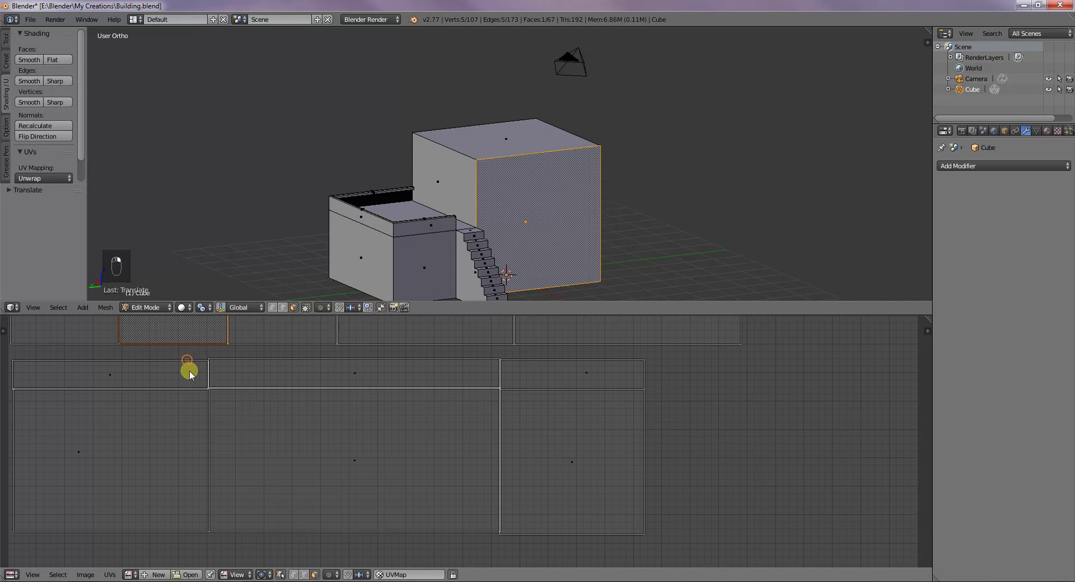
{"action": "right_click", "coordinate": [189, 375]}
{"action": "right_click", "coordinate": [549, 426]}
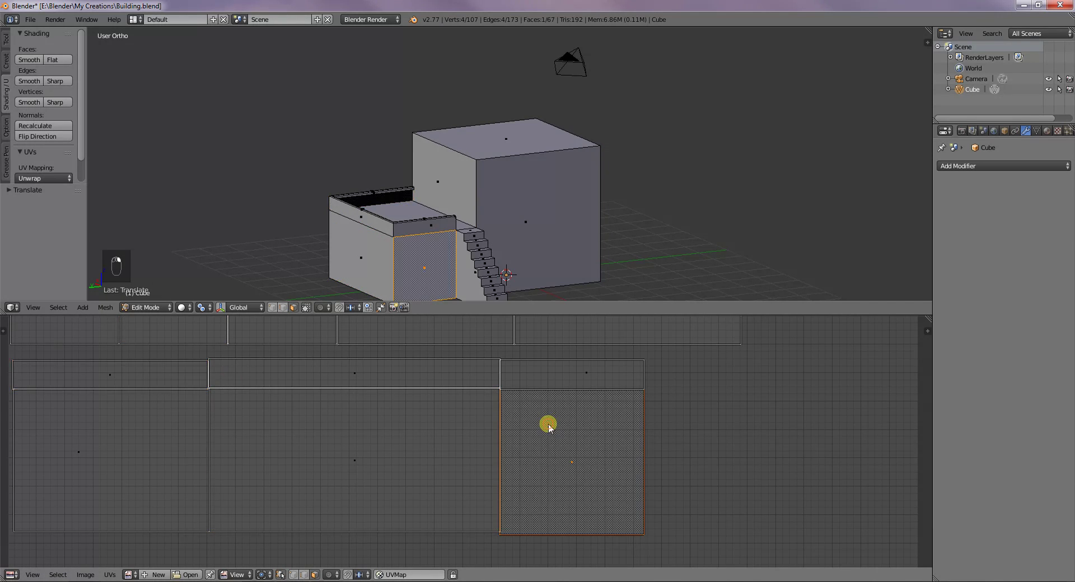
{"action": "key", "text": "g"}
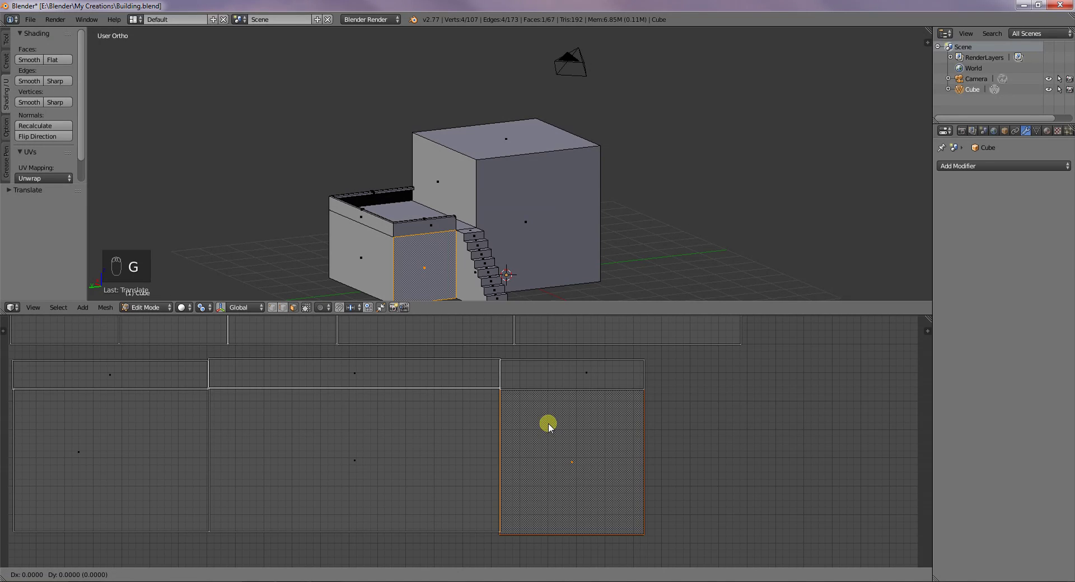
{"action": "left_click", "coordinate": [556, 393]}
- Nudge the rear parapet's UV strip slightly up and right to line up with the rear wall's island
{"action": "right_click", "coordinate": [549, 372]}
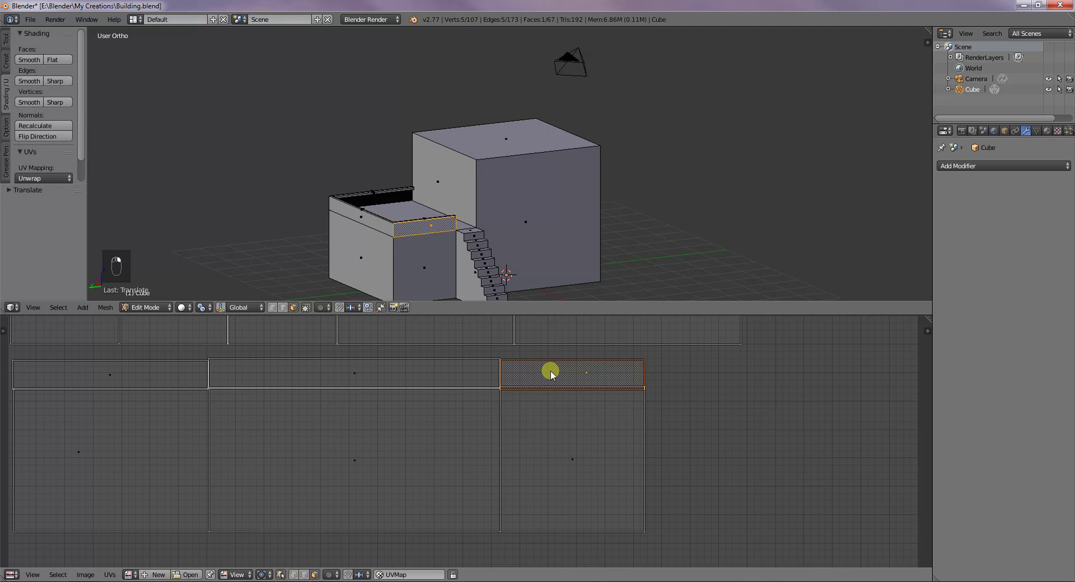
{"action": "key", "text": "g"}
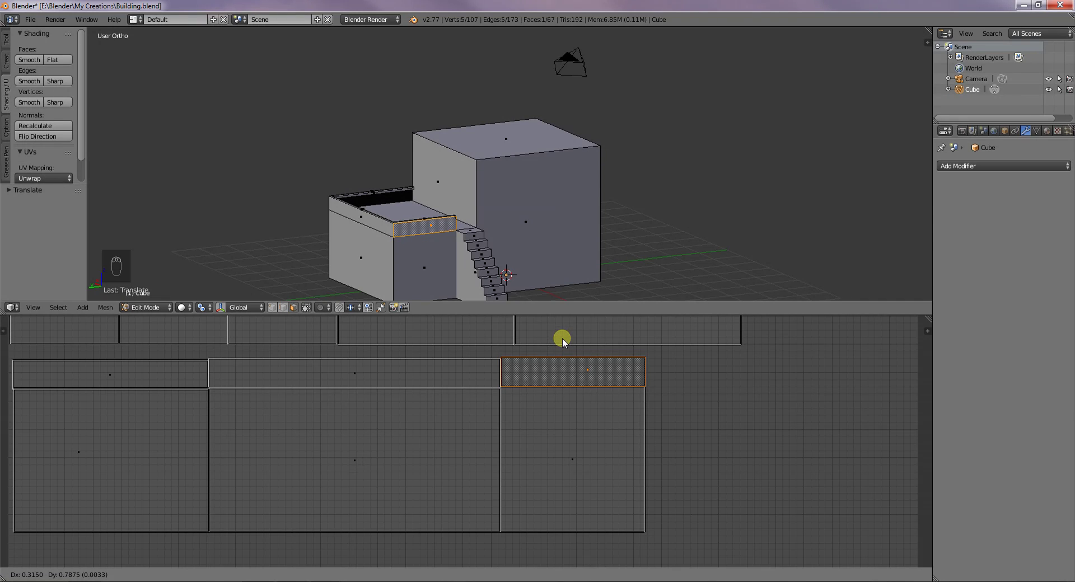
{"action": "left_click", "coordinate": [562, 338]}
- Nudge the side parapet's UV strip slightly right and the front parapet's strip slightly up and right above their wall islands
{"action": "left_click", "coordinate": [468, 373]}
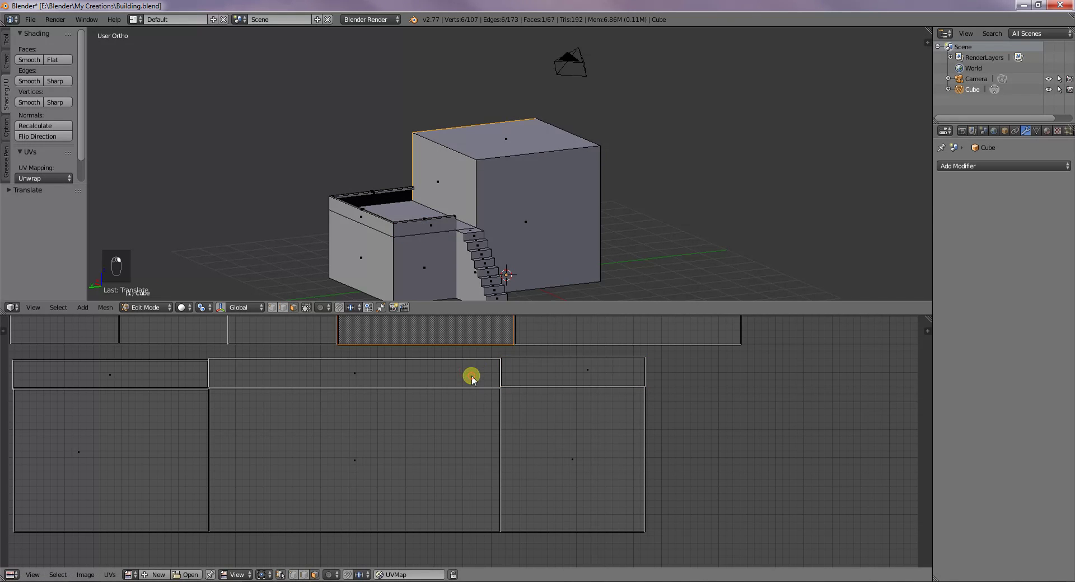
{"action": "left_click", "coordinate": [355, 376]}
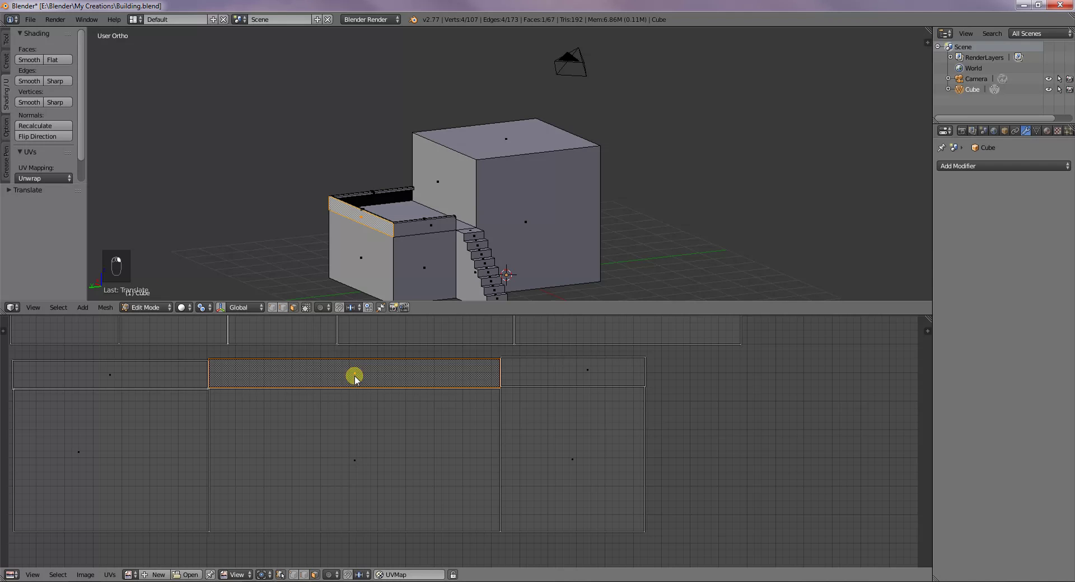
{"action": "key", "text": "g"}
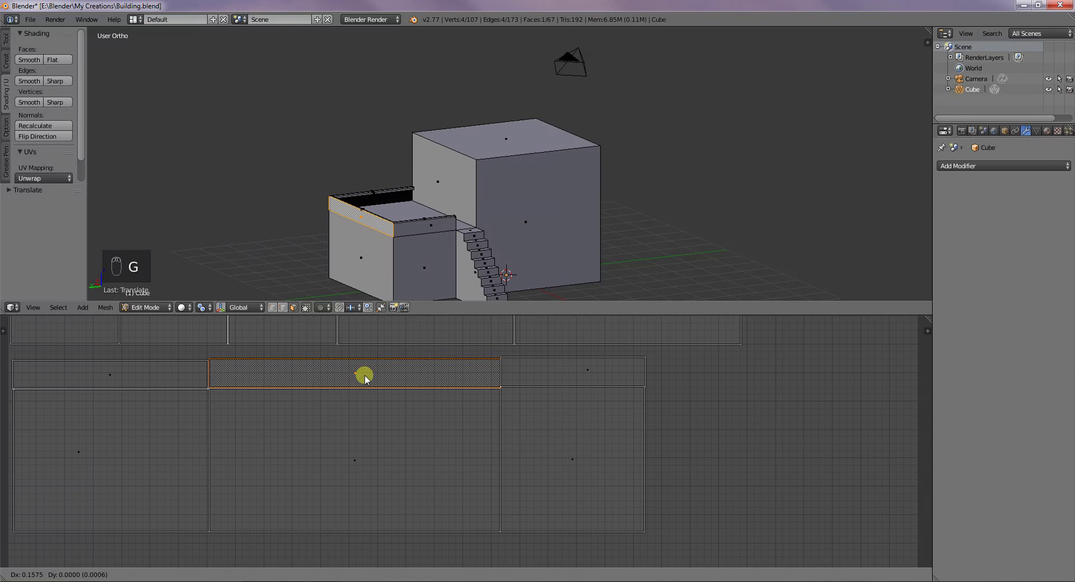
{"action": "left_click", "coordinate": [364, 378]}
{"action": "right_click", "coordinate": [118, 377]}
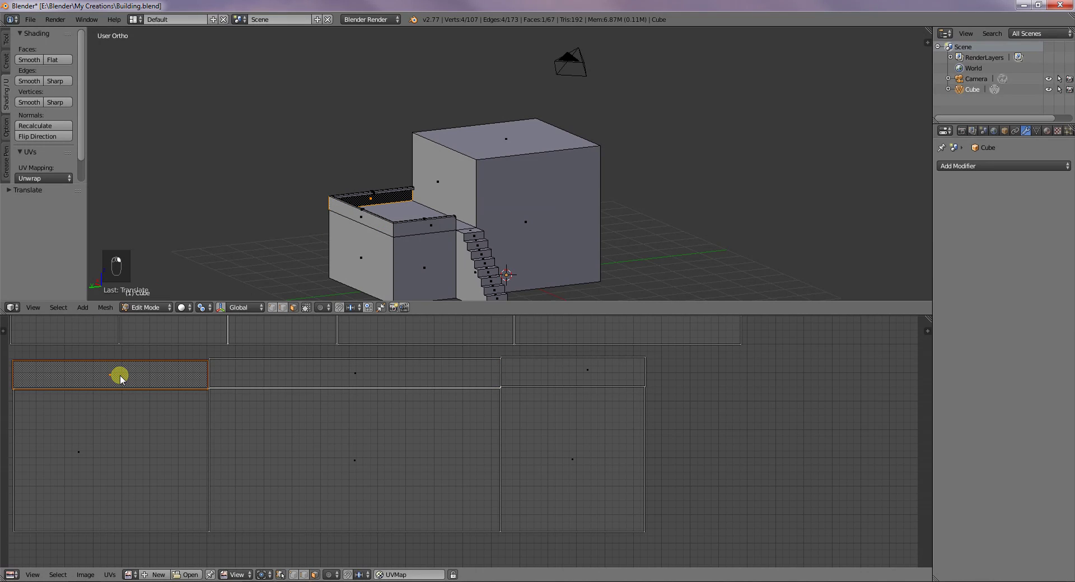
{"action": "key", "text": "g"}
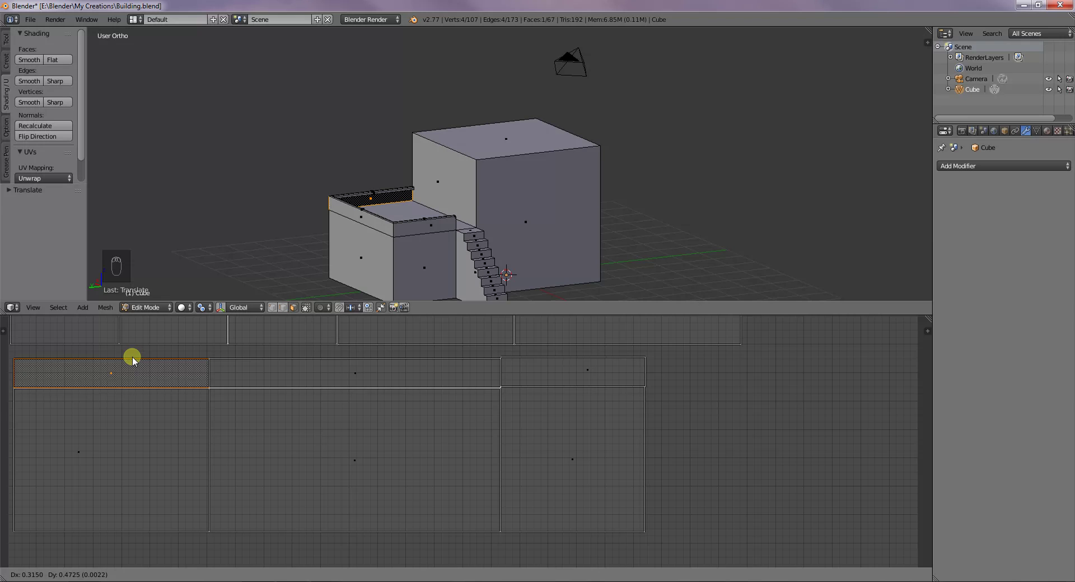
{"action": "left_click", "coordinate": [132, 359]}
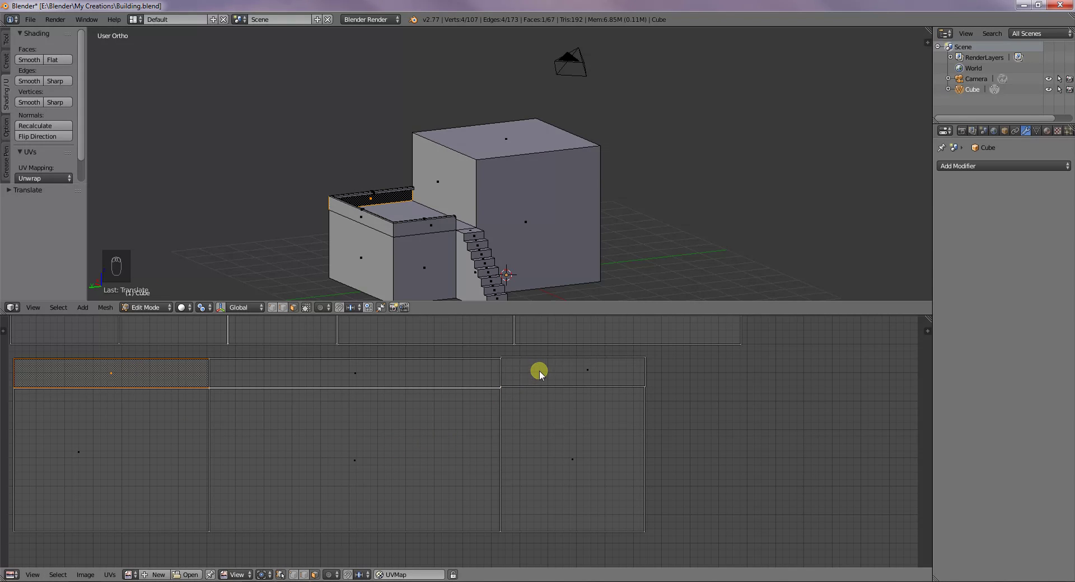
- Box-select all the lower block's wall and parapet UV islands and shift them slightly up and left as a group
{"action": "scroll", "coordinate": [605, 432], "scroll_direction": "down", "scroll_amount": 4}
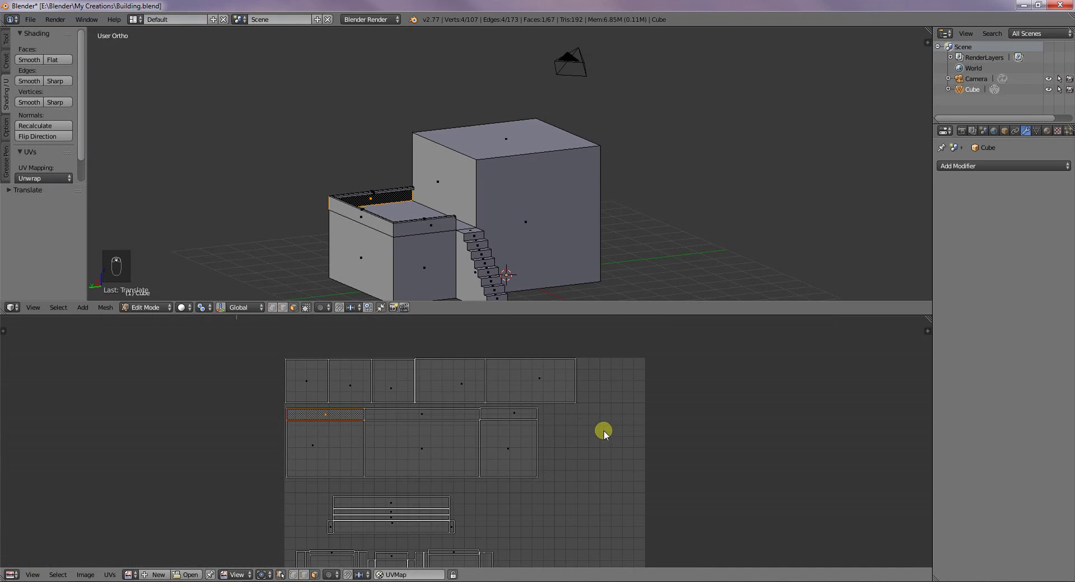
{"action": "key", "text": "b"}
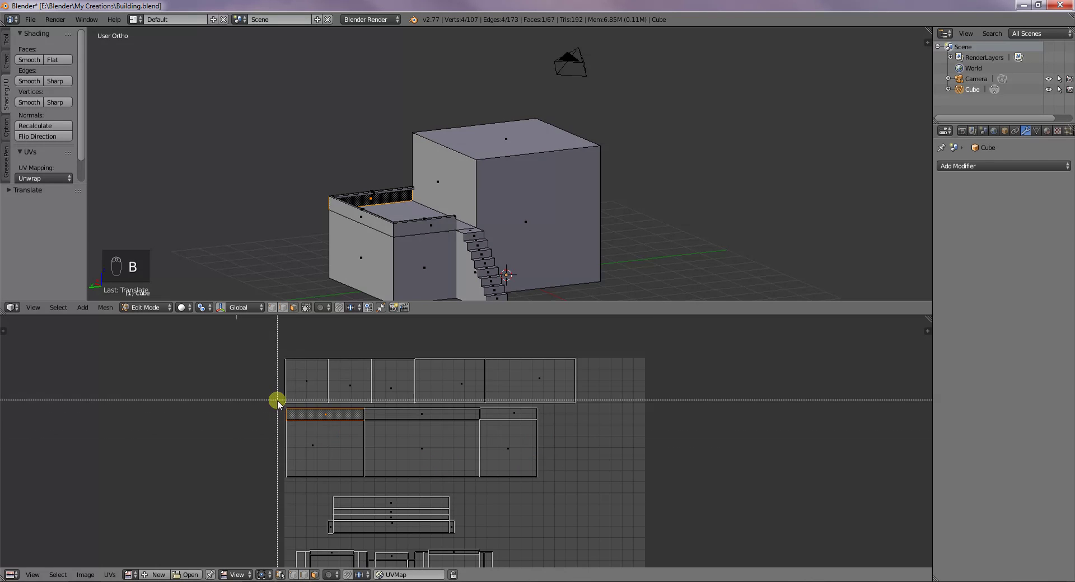
{"action": "left_click_drag", "start_coordinate": [280, 409], "coordinate": [544, 488]}
{"action": "key", "text": "g"}
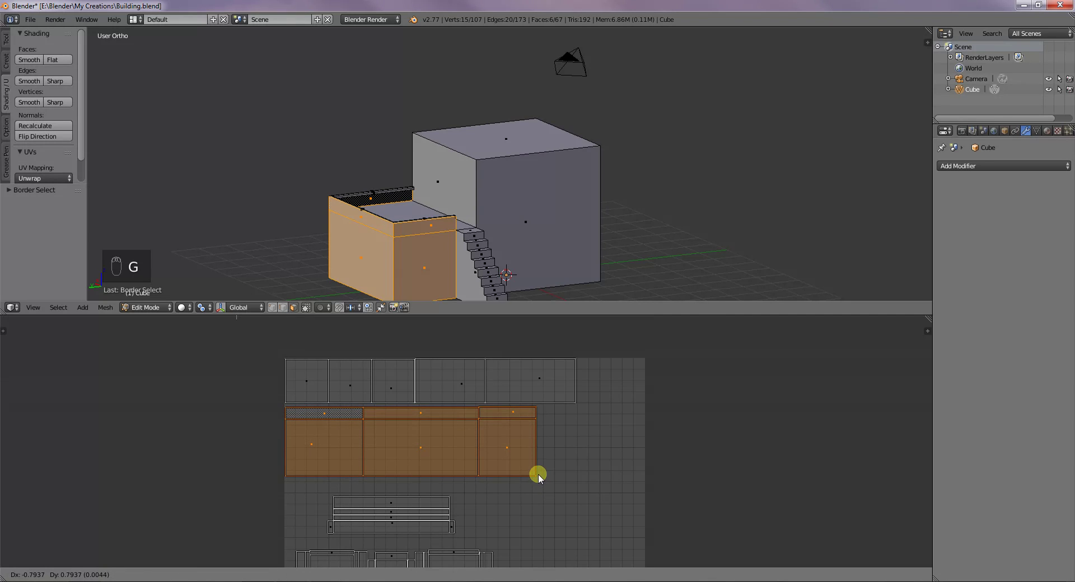
{"action": "left_click", "coordinate": [538, 475]}
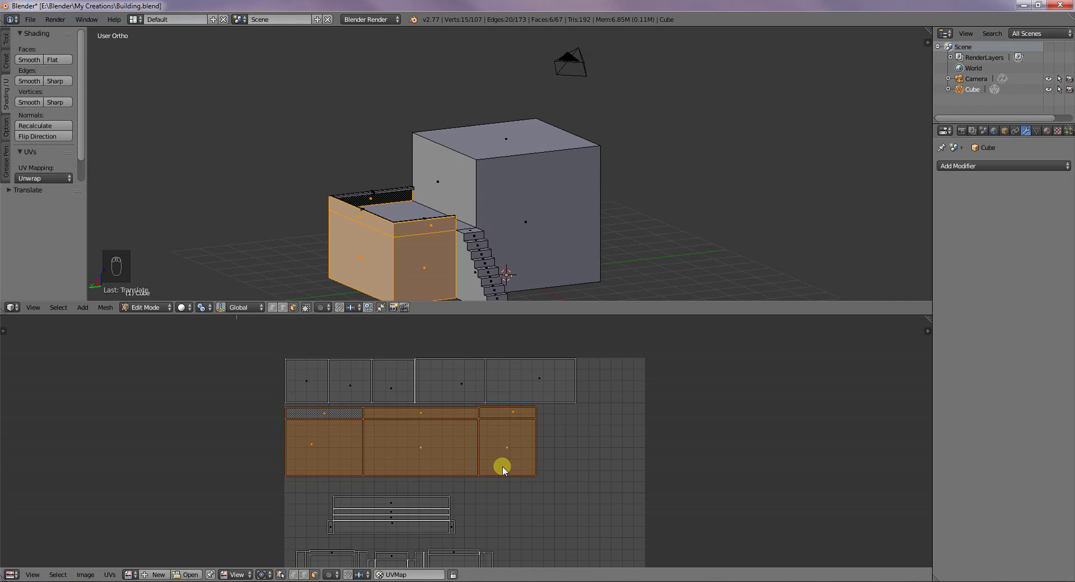
- Try rotating the lower block's UV group by 90° and placing it upright along the UV area's right edge
{"action": "type", "text": "r90"}
{"action": "key", "text": "Return"}
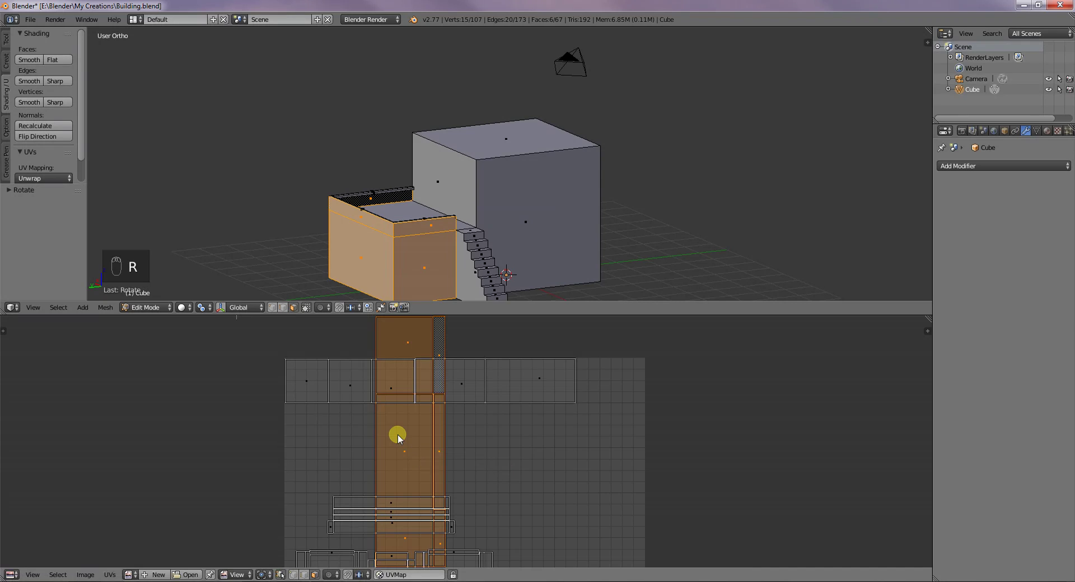
{"action": "key", "text": "g"}
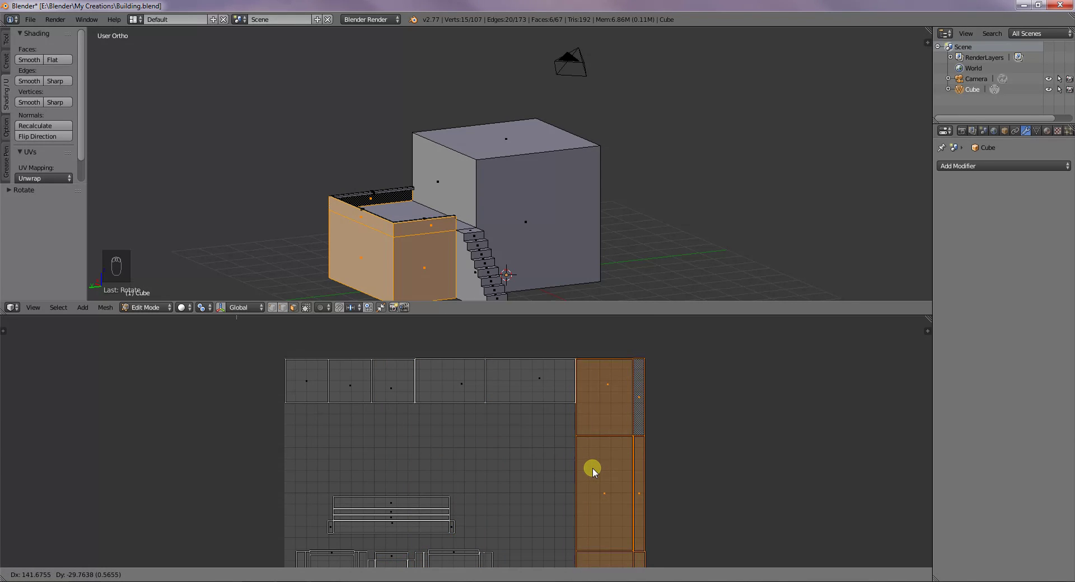
{"action": "left_click", "coordinate": [592, 469]}
- Rotate the lower block's UV group by -90° and place it against the UV area's left edge, below the top row
{"action": "scroll", "coordinate": [434, 449], "scroll_direction": "down", "scroll_amount": 4}
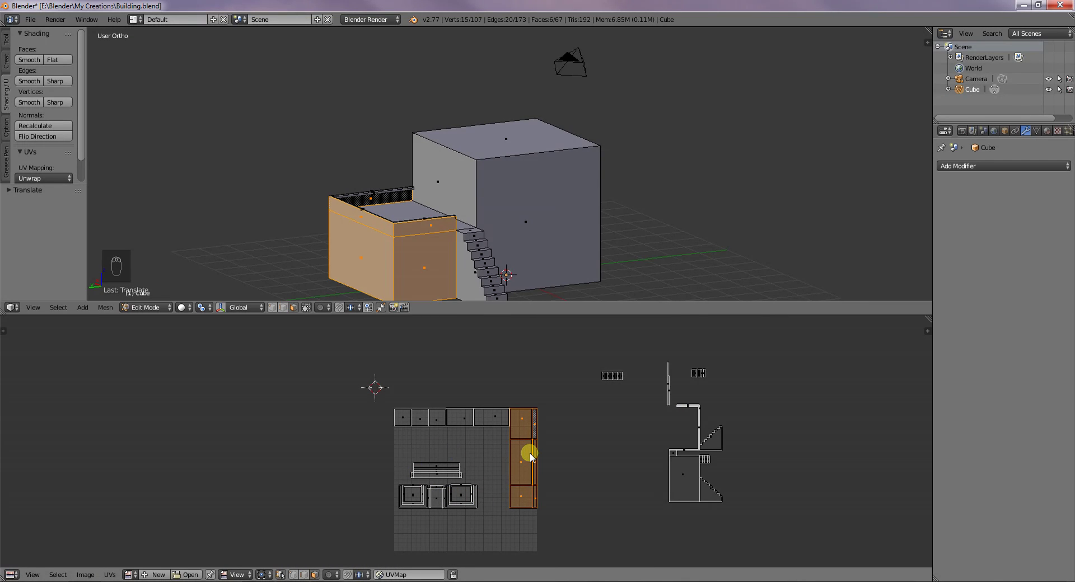
{"action": "key", "text": "r"}
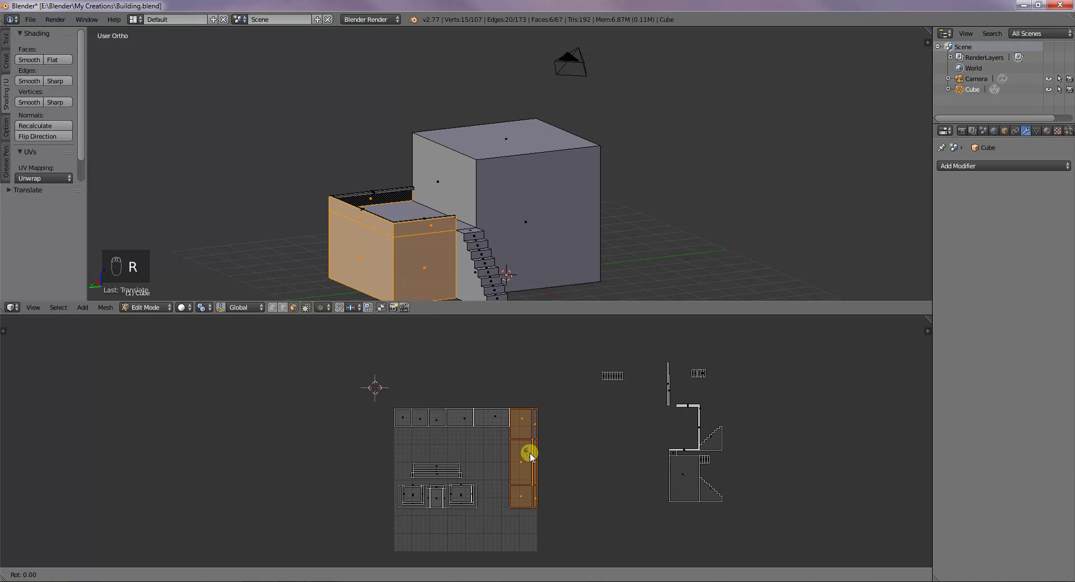
{"action": "type", "text": "-90"}
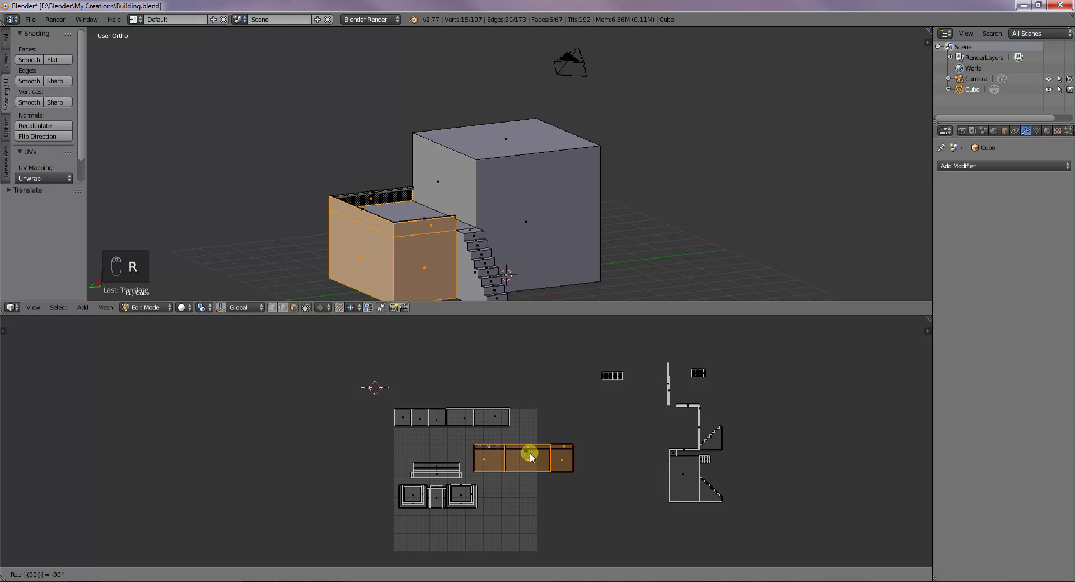
{"action": "key", "text": "Return"}
{"action": "key", "text": "g"}
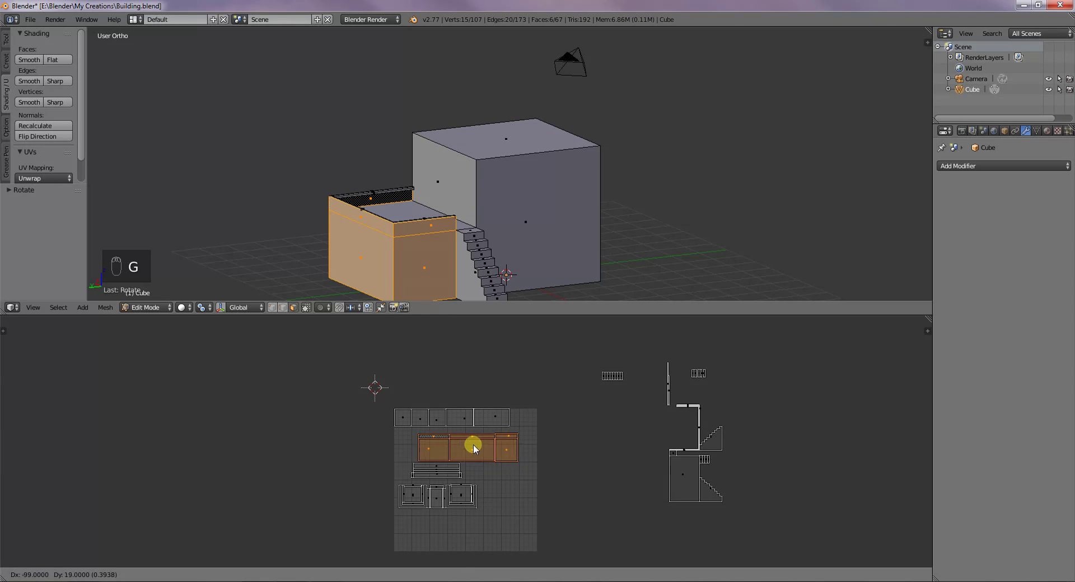
{"action": "left_click", "coordinate": [451, 448]}
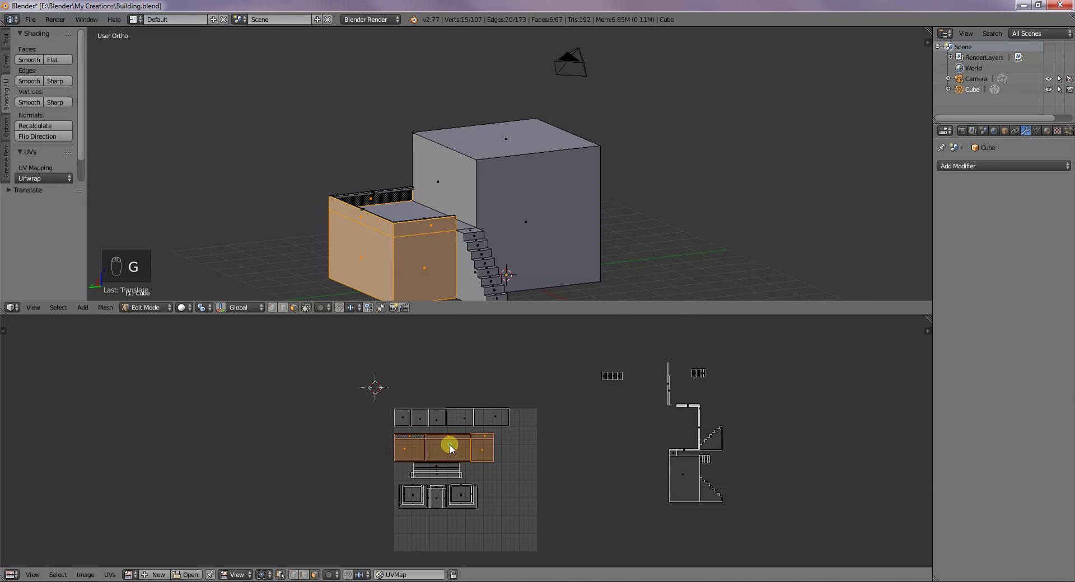
- Select the lower block's rear wall UV island and nudge it minutely right at its shared edge with the side wall's island
{"action": "right_click", "coordinate": [489, 450]}
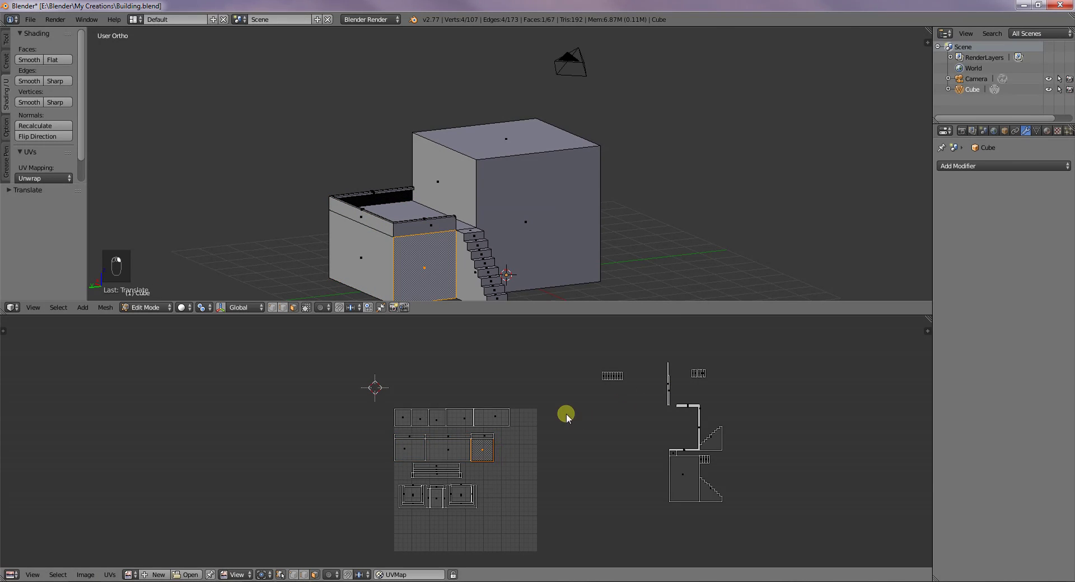
{"action": "scroll", "coordinate": [499, 448], "scroll_direction": "up", "scroll_amount": 7}
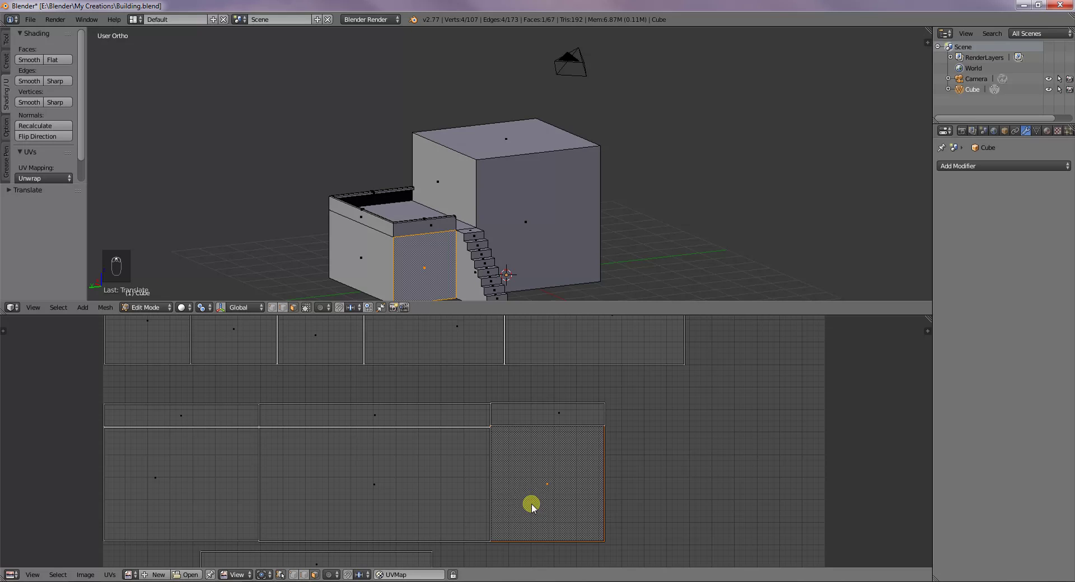
{"action": "scroll", "coordinate": [532, 507], "scroll_direction": "up", "scroll_amount": 5}
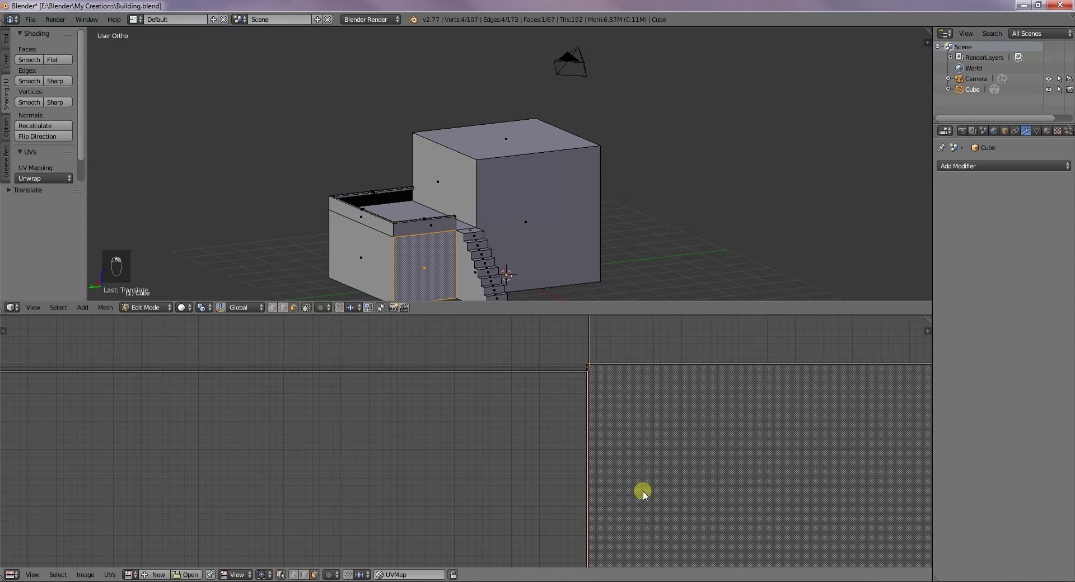
{"action": "middle_click_drag", "start_coordinate": [712, 477], "coordinate": [494, 470]}
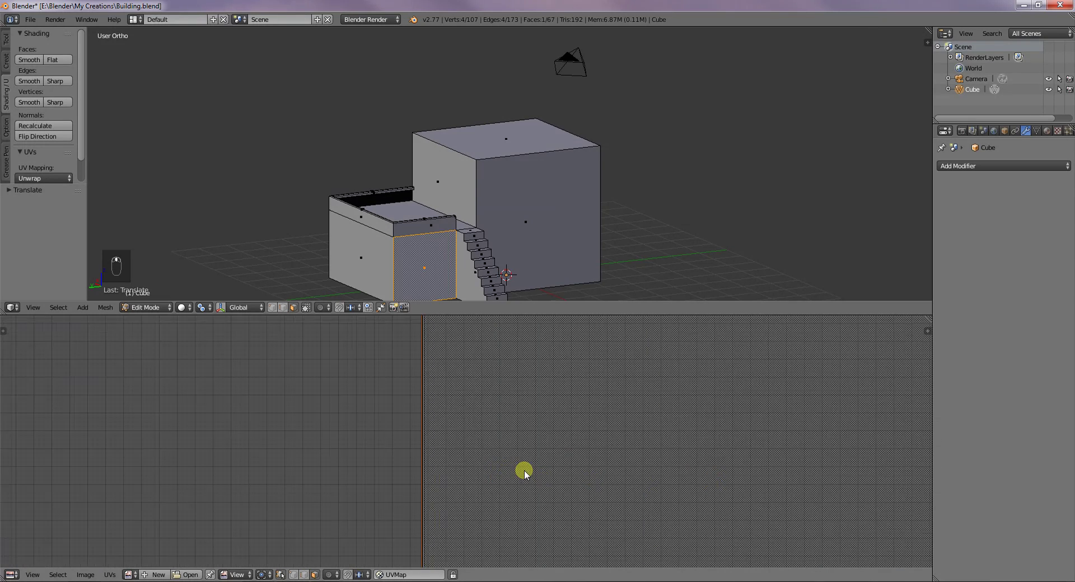
{"action": "scroll", "coordinate": [509, 457], "scroll_direction": "down", "scroll_amount": 1}
{"action": "key", "text": "g"}
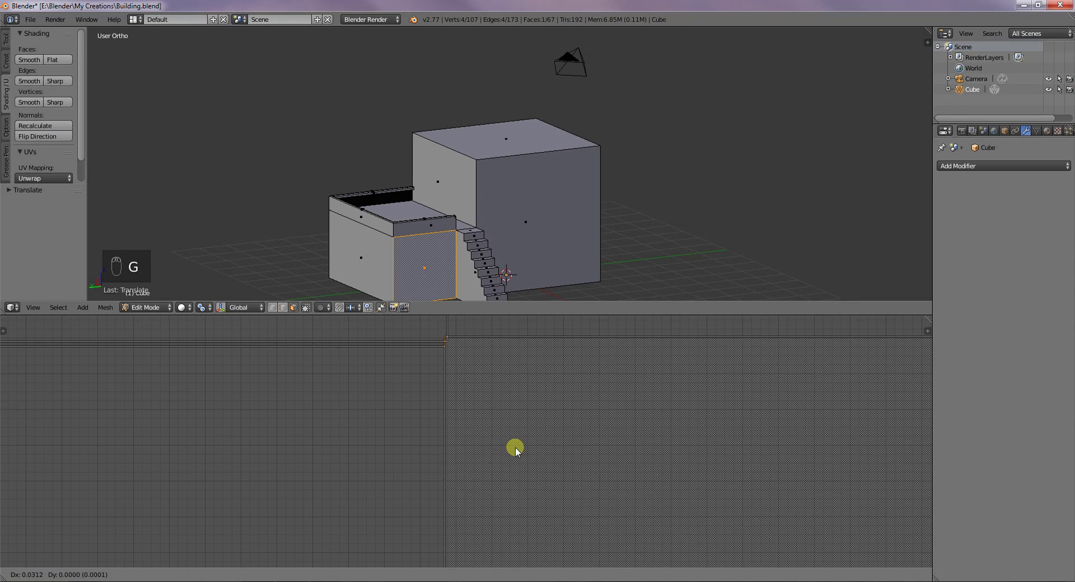
{"action": "left_click", "coordinate": [514, 447]}
{"action": "scroll", "coordinate": [509, 426], "scroll_direction": "down", "scroll_amount": 4}
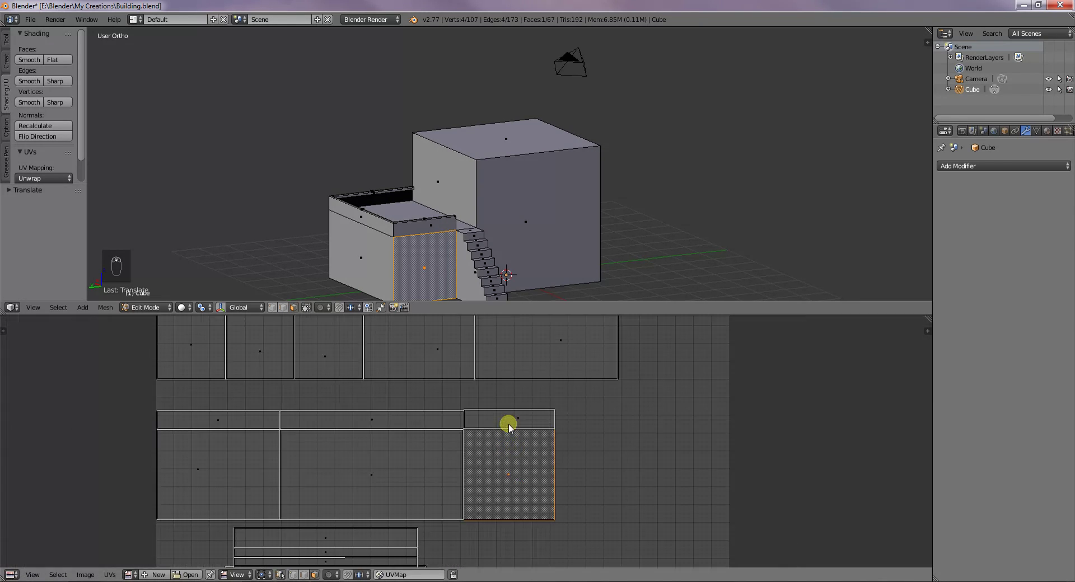
- Select the lower block's three parapet UV islands and shift them slightly up, clear of the wall islands
{"action": "scroll", "coordinate": [606, 483], "scroll_direction": "down", "scroll_amount": 3}
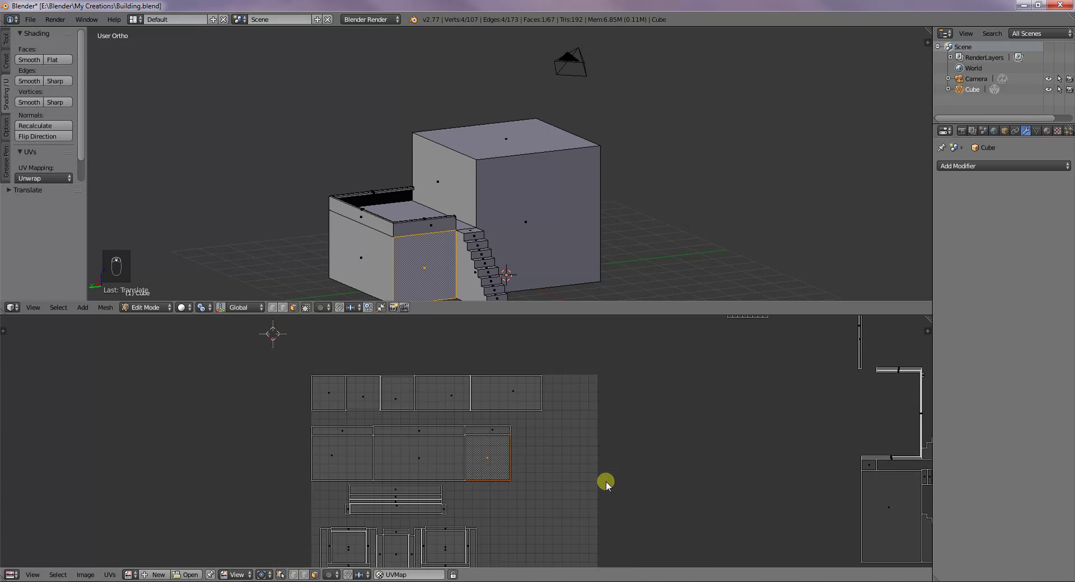
{"action": "scroll", "coordinate": [594, 455], "scroll_direction": "down", "scroll_amount": 1}
{"action": "middle_click_drag", "start_coordinate": [612, 449], "coordinate": [507, 460]}
{"action": "right_click", "coordinate": [369, 442]}
{"action": "right_click", "coordinate": [352, 443], "text": "shift"}
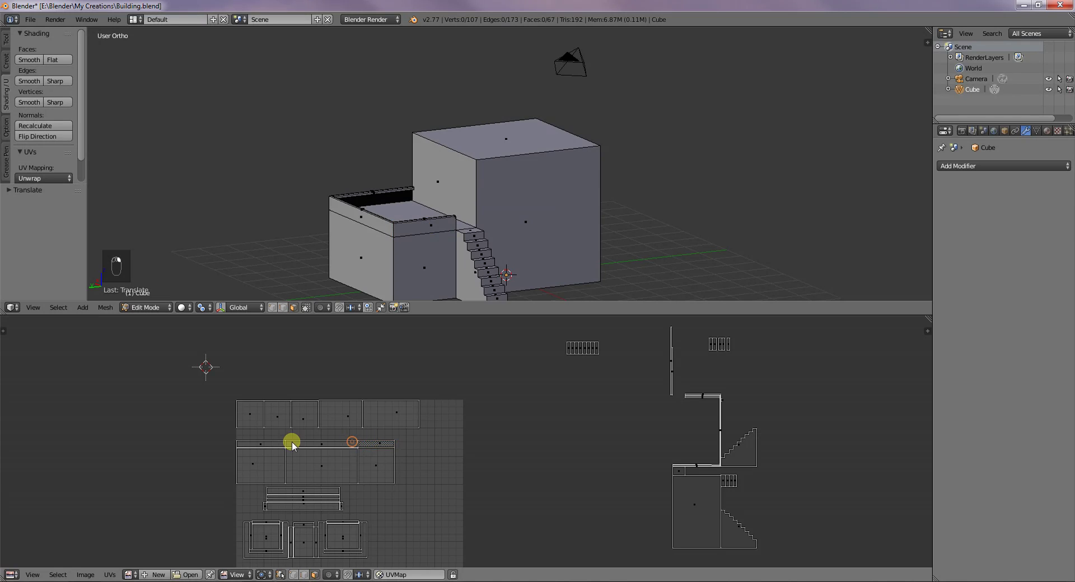
{"action": "right_click", "coordinate": [312, 444]}
{"action": "right_click", "coordinate": [377, 444], "text": "shift"}
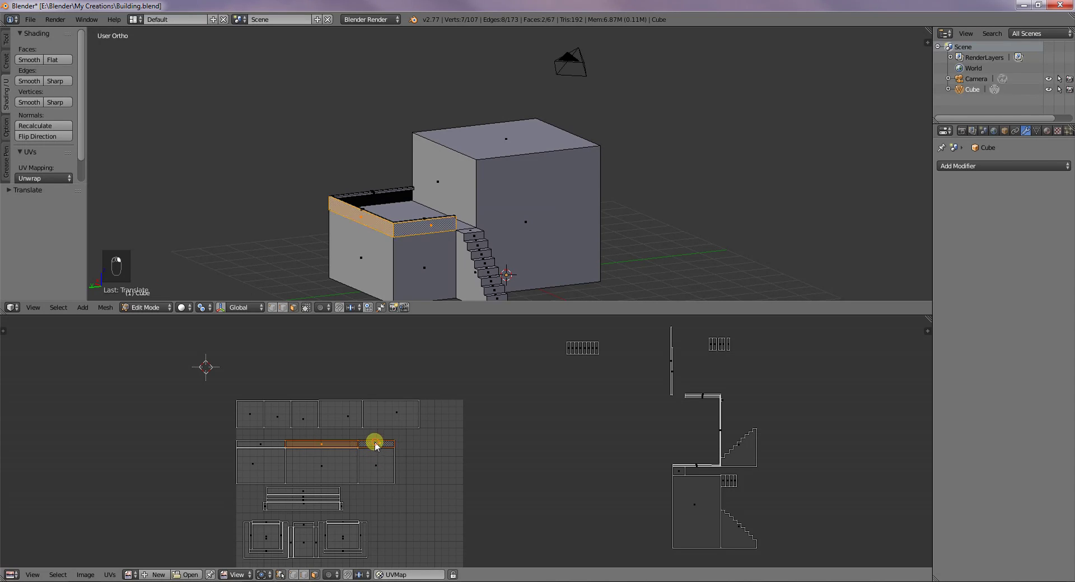
{"action": "right_click", "coordinate": [266, 446], "text": "shift"}
{"action": "key", "text": "g"}
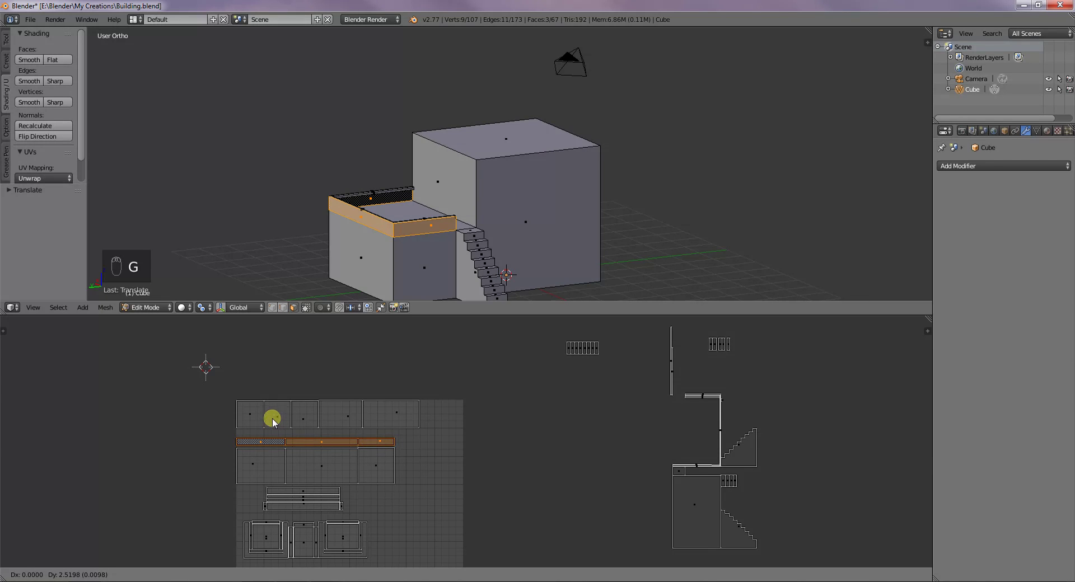
{"action": "left_click", "coordinate": [270, 423]}
- Select the four coping faces of the lower block's shopfront-side parapet and move their UV islands into the UV area
{"action": "middle_click_drag", "start_coordinate": [392, 284], "coordinate": [521, 185]}
{"action": "right_click", "coordinate": [384, 233]}
{"action": "scroll", "coordinate": [496, 277], "scroll_direction": "up", "scroll_amount": 2}
{"action": "scroll", "coordinate": [511, 204], "scroll_direction": "up", "scroll_amount": 4}
{"action": "right_click", "coordinate": [512, 206], "text": "shift"}
{"action": "right_click", "coordinate": [506, 206], "text": "shift"}
{"action": "middle_click_drag", "start_coordinate": [556, 211], "coordinate": [522, 195]}
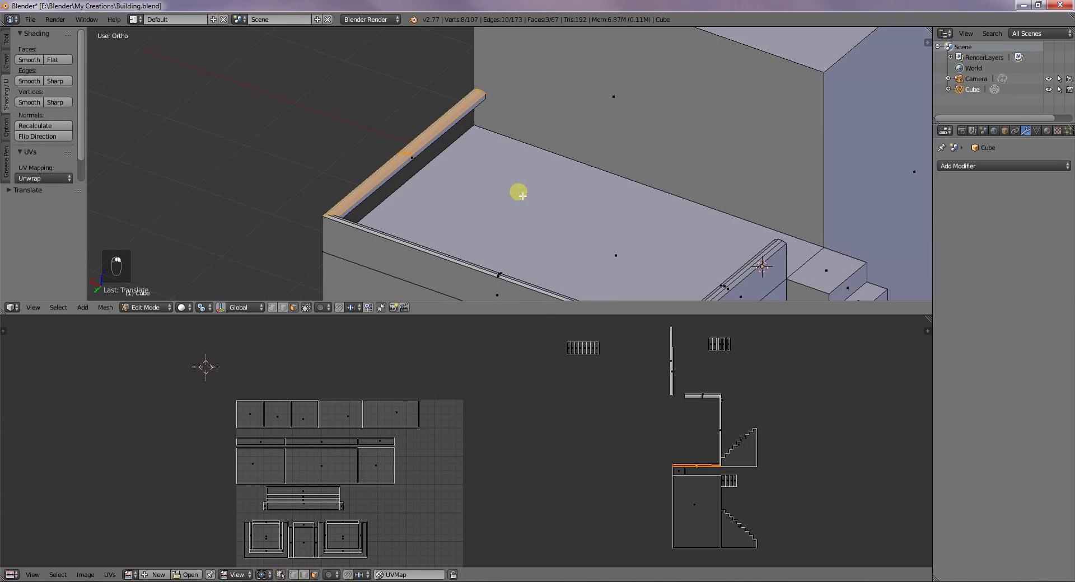
{"action": "right_click", "coordinate": [472, 113], "text": "shift"}
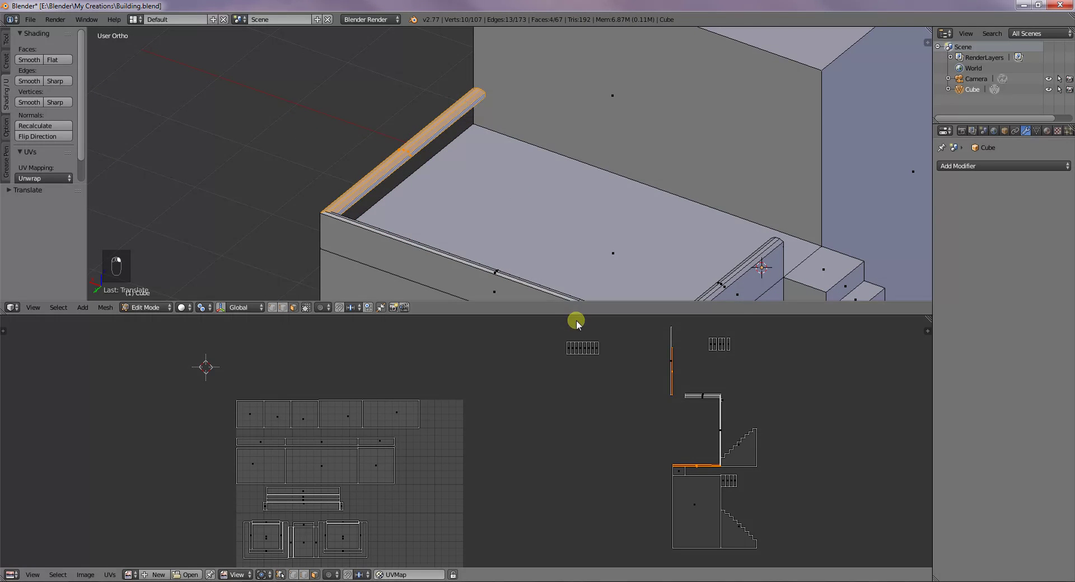
{"action": "scroll", "coordinate": [644, 392], "scroll_direction": "down", "scroll_amount": 1}
{"action": "key", "text": "g"}
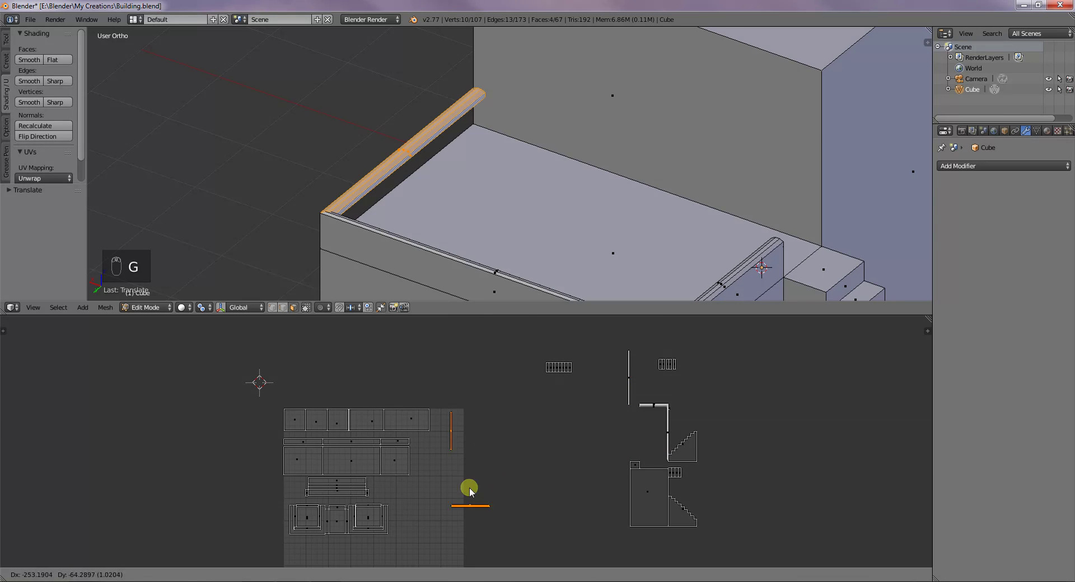
{"action": "left_click", "coordinate": [434, 510]}
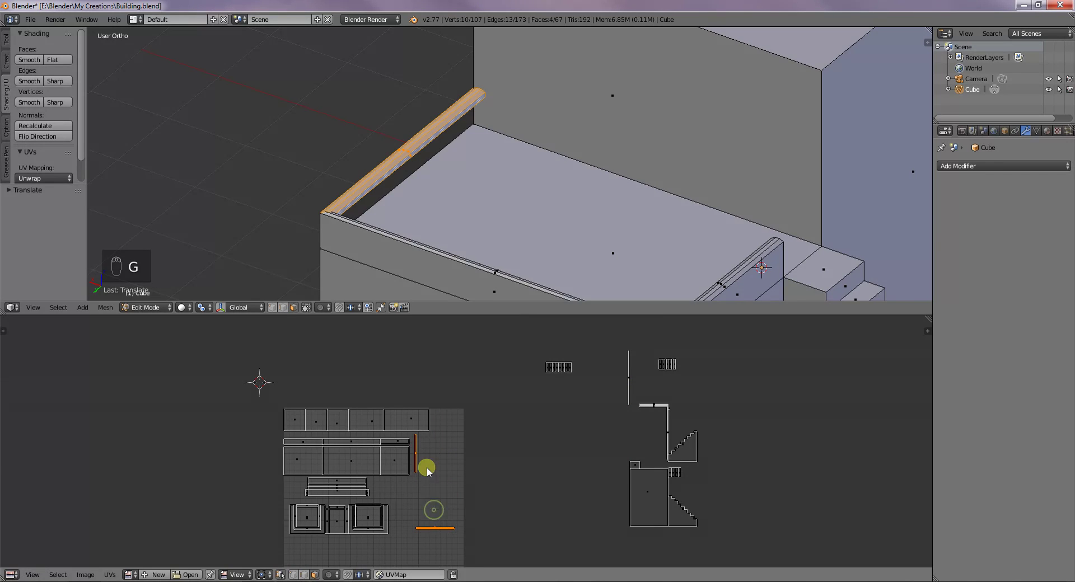
- Rotate the single upright coping UV strip to horizontal and place it above the other coping strips near the UV area's right edge
{"action": "right_click", "coordinate": [415, 457]}
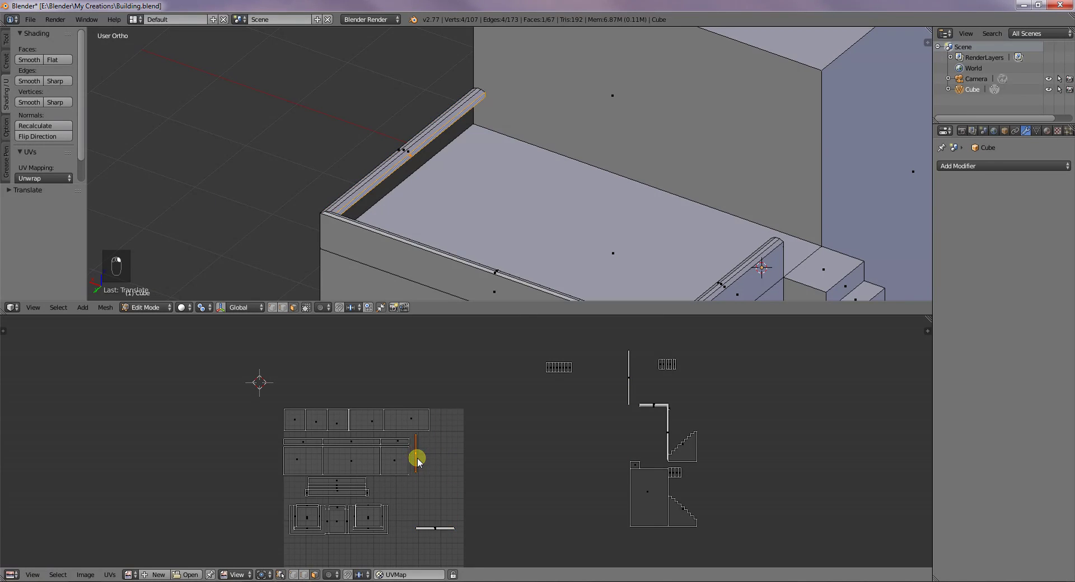
{"action": "key", "text": "r"}
{"action": "key", "text": "Return"}
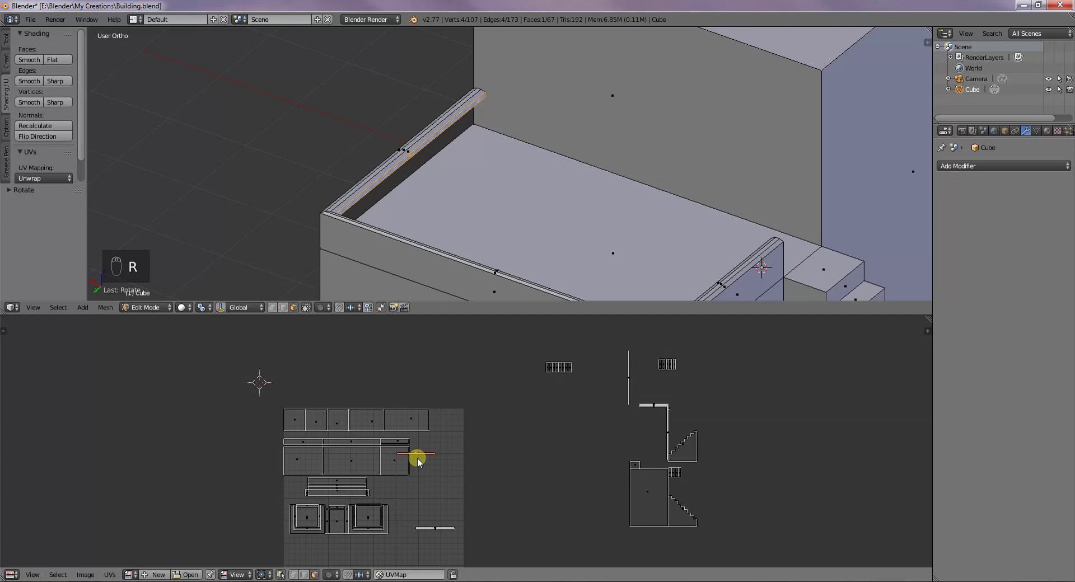
{"action": "key", "text": "g"}
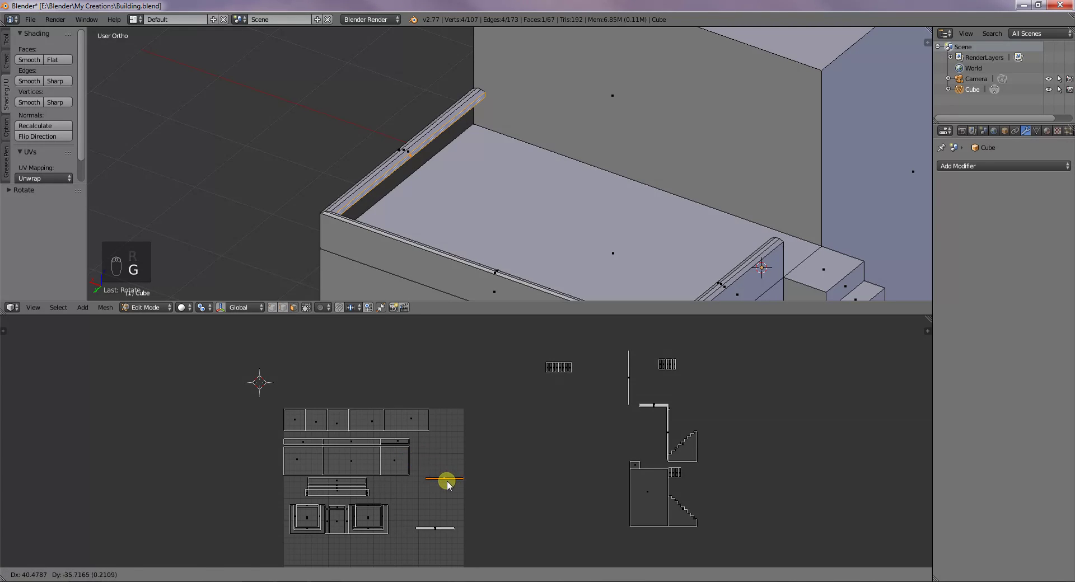
{"action": "left_click", "coordinate": [442, 480]}
- Move the single coping strip flush against the underside of the three-strip coping stack, matching their left ends
{"action": "scroll", "coordinate": [450, 538], "scroll_direction": "up", "scroll_amount": 3}
{"action": "middle_click_drag", "start_coordinate": [450, 540], "coordinate": [485, 360]}
{"action": "scroll", "coordinate": [479, 424], "scroll_direction": "up", "scroll_amount": 2}
{"action": "right_click", "coordinate": [463, 437]}
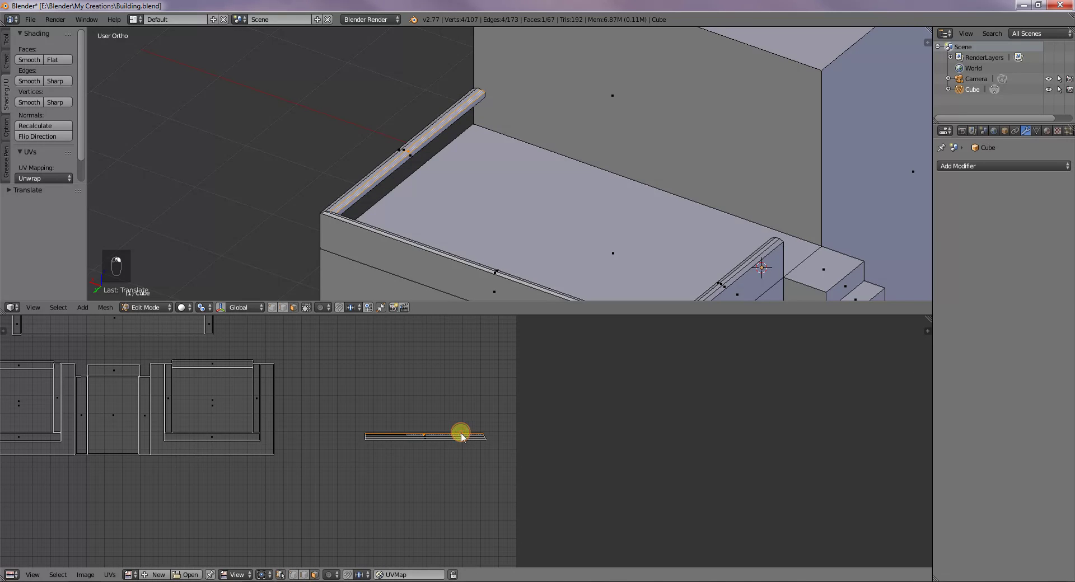
{"action": "right_click", "coordinate": [463, 437]}
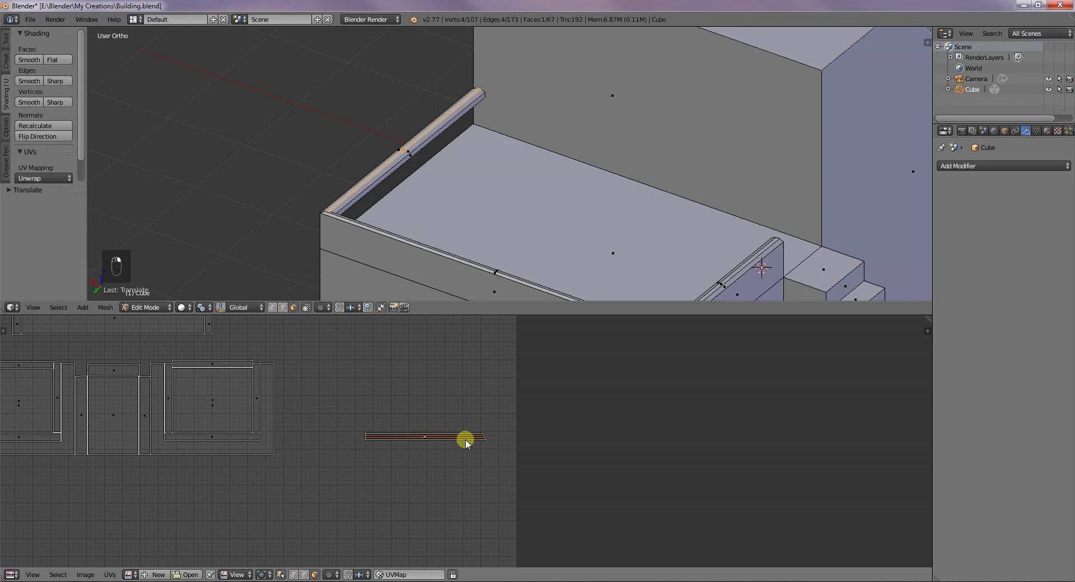
{"action": "scroll", "coordinate": [463, 436], "scroll_direction": "down", "scroll_amount": 2}
{"action": "right_click", "coordinate": [451, 331]}
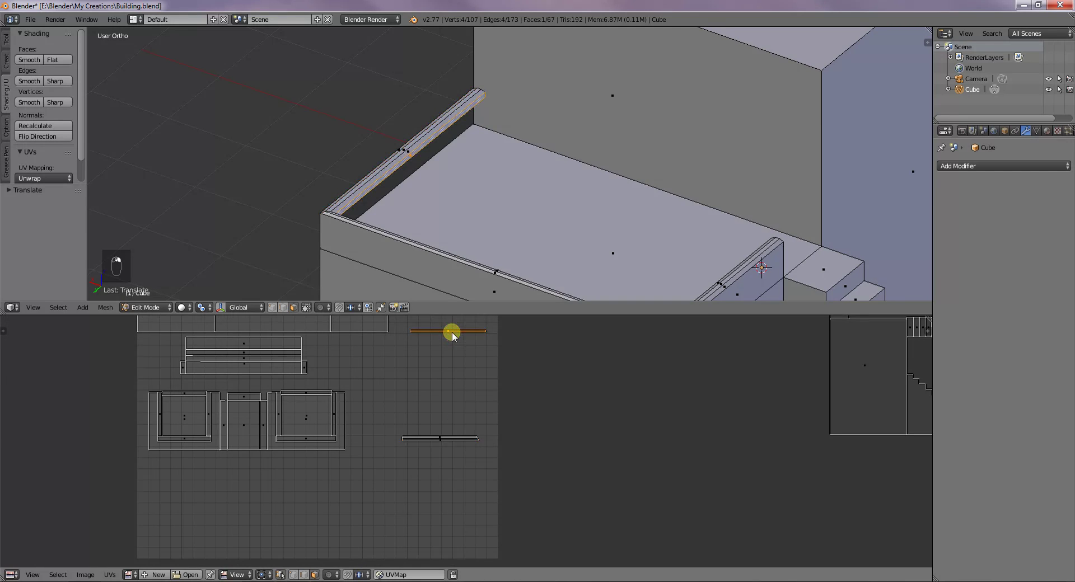
{"action": "key", "text": "g"}
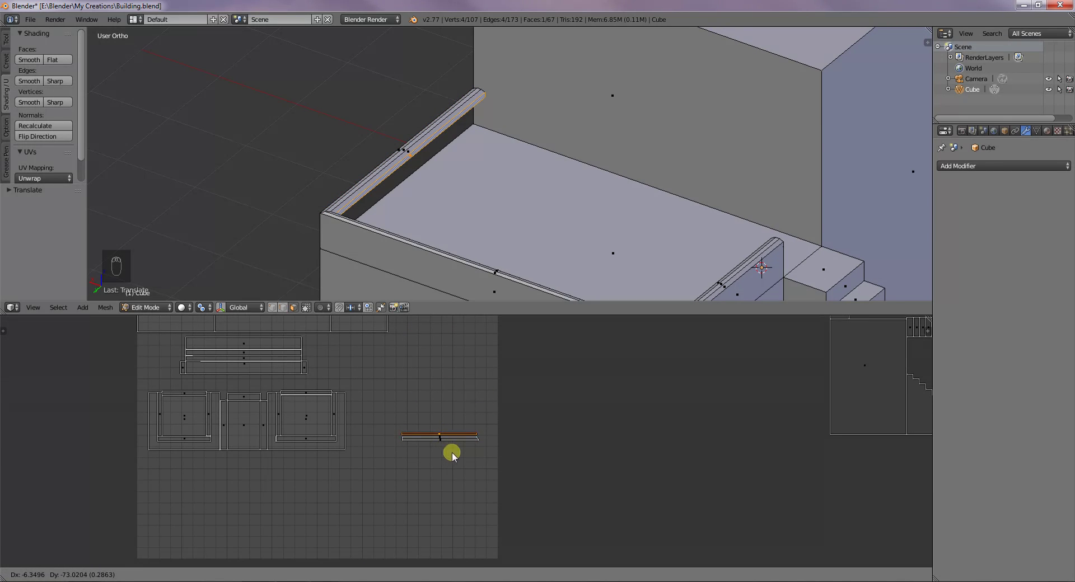
{"action": "left_click", "coordinate": [457, 461]}
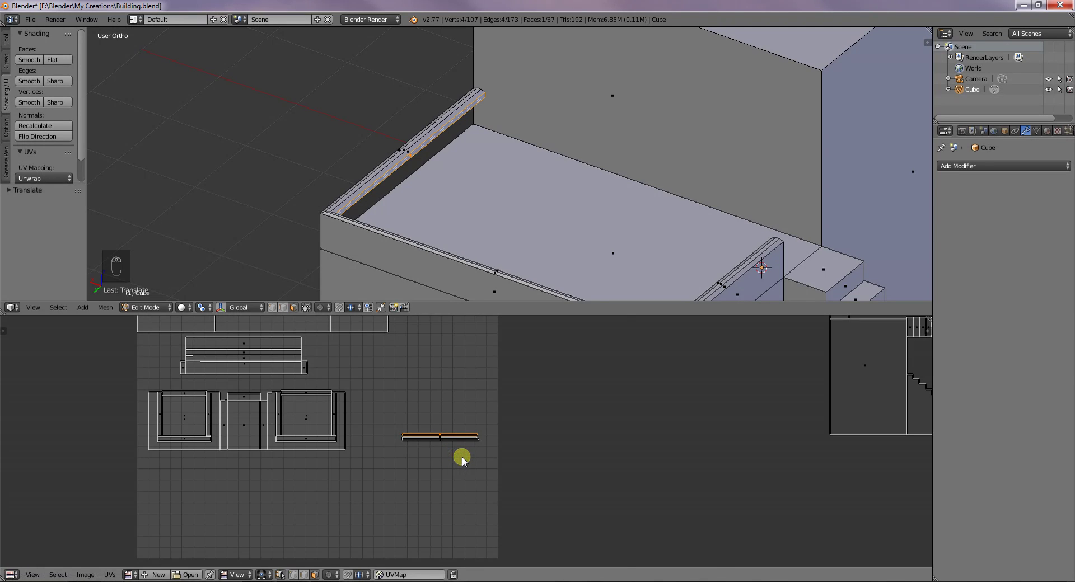
{"action": "key", "text": "KP_Decimal"}
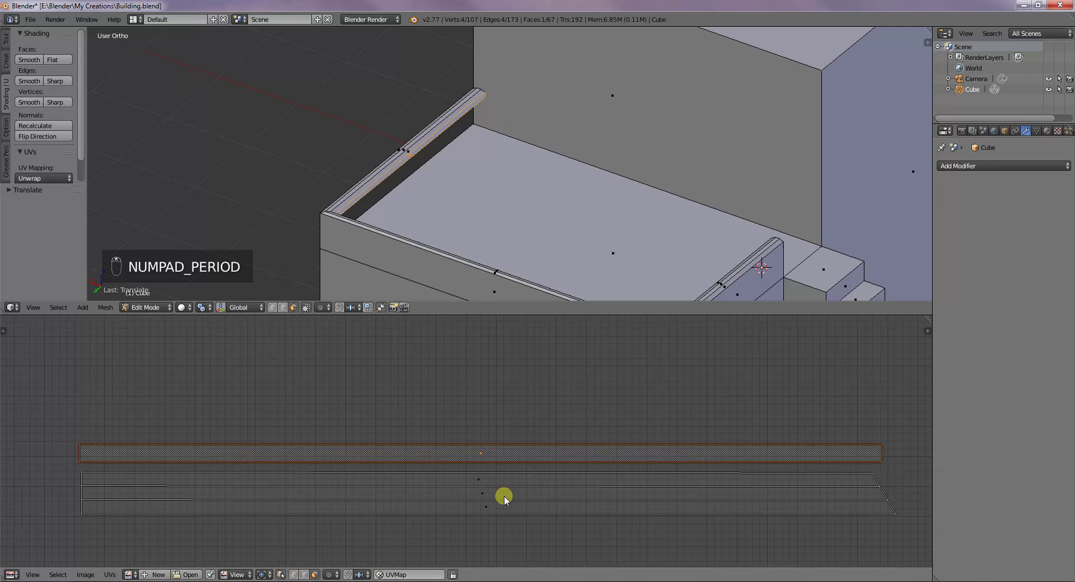
{"action": "key", "text": "g"}
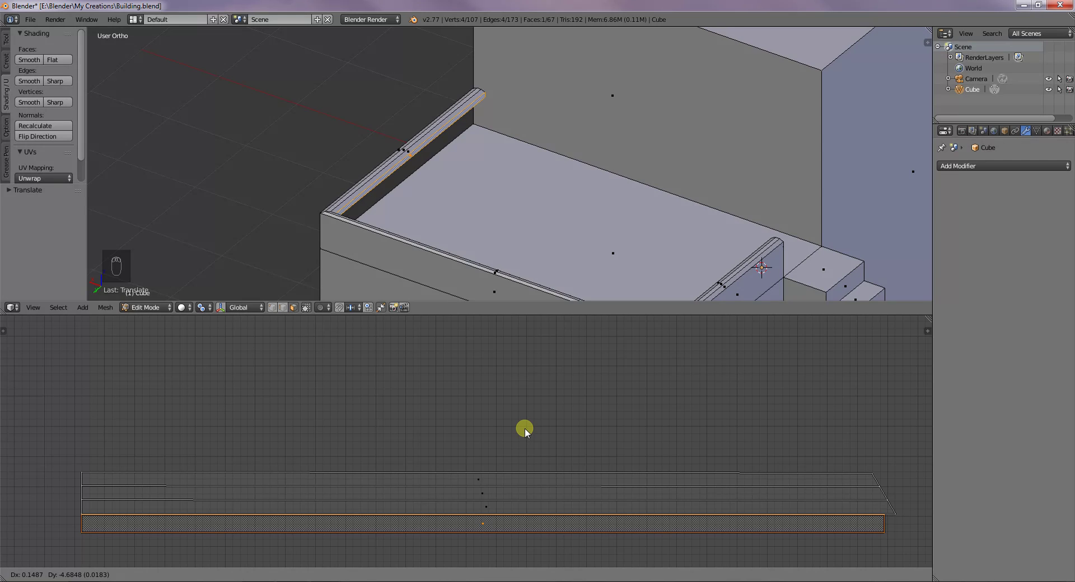
{"action": "left_click", "coordinate": [525, 429]}
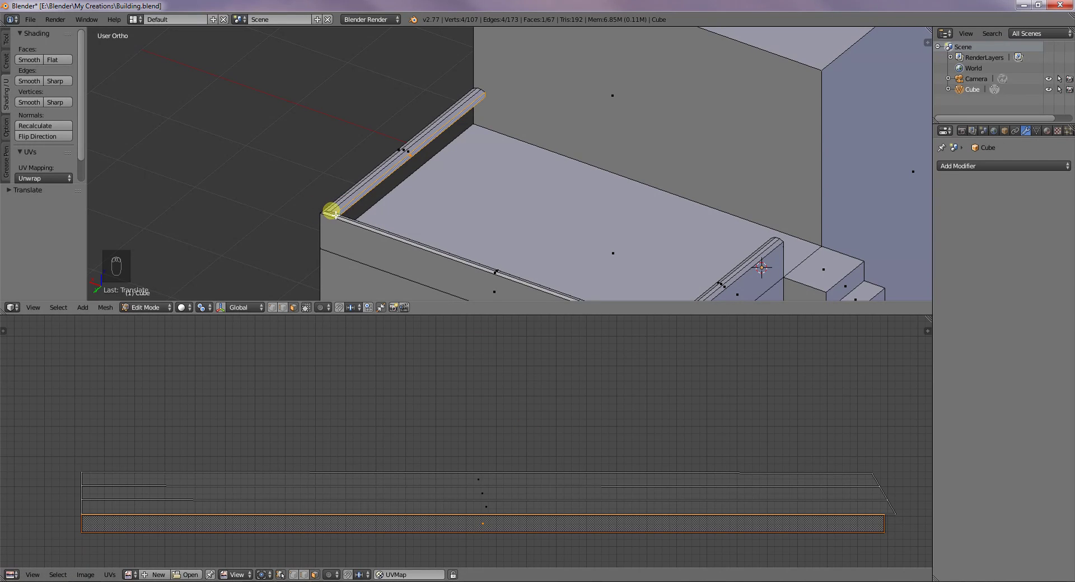
- Box-select the four stacked coping strips and place them at the UV area's left edge, just above the first parapet island
{"action": "scroll", "coordinate": [577, 406], "scroll_direction": "down", "scroll_amount": 5}
{"action": "scroll", "coordinate": [580, 410], "scroll_direction": "down", "scroll_amount": 1}
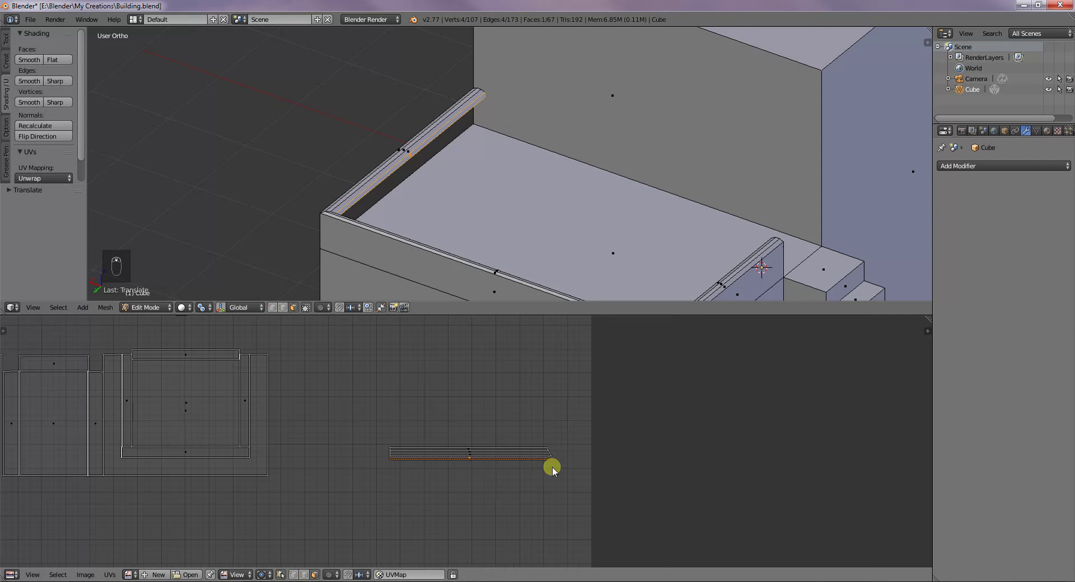
{"action": "key", "text": "b"}
{"action": "left_click_drag", "start_coordinate": [379, 431], "coordinate": [559, 485]}
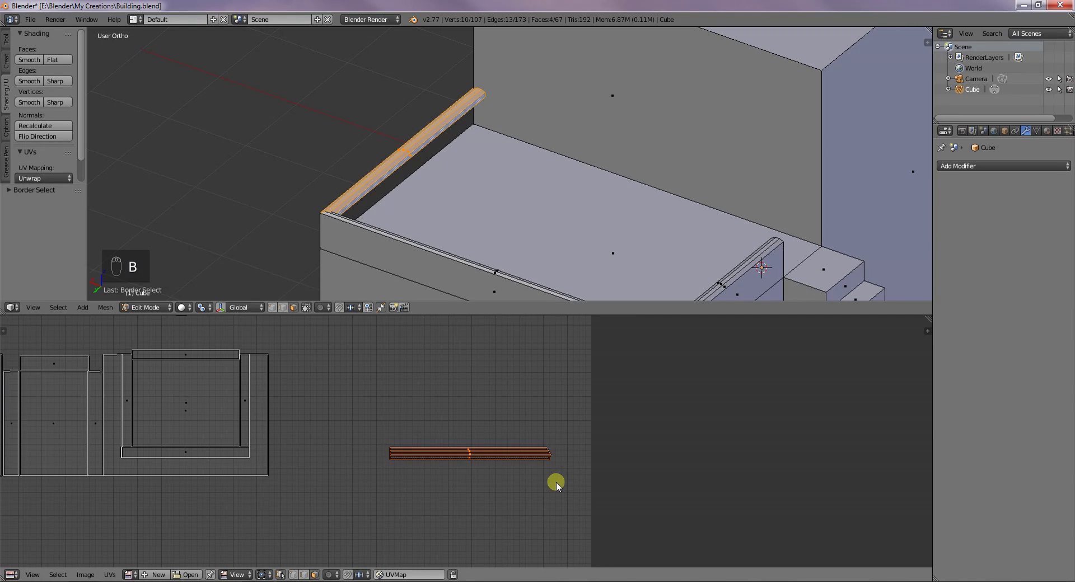
{"action": "scroll", "coordinate": [478, 411], "scroll_direction": "down", "scroll_amount": 4}
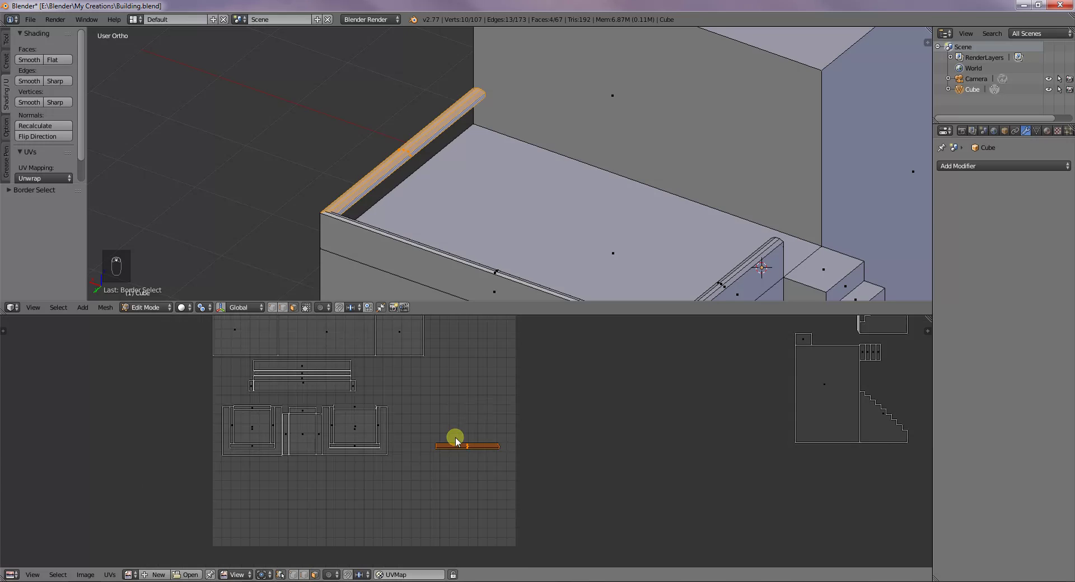
{"action": "scroll", "coordinate": [393, 401], "scroll_direction": "down", "scroll_amount": 2}
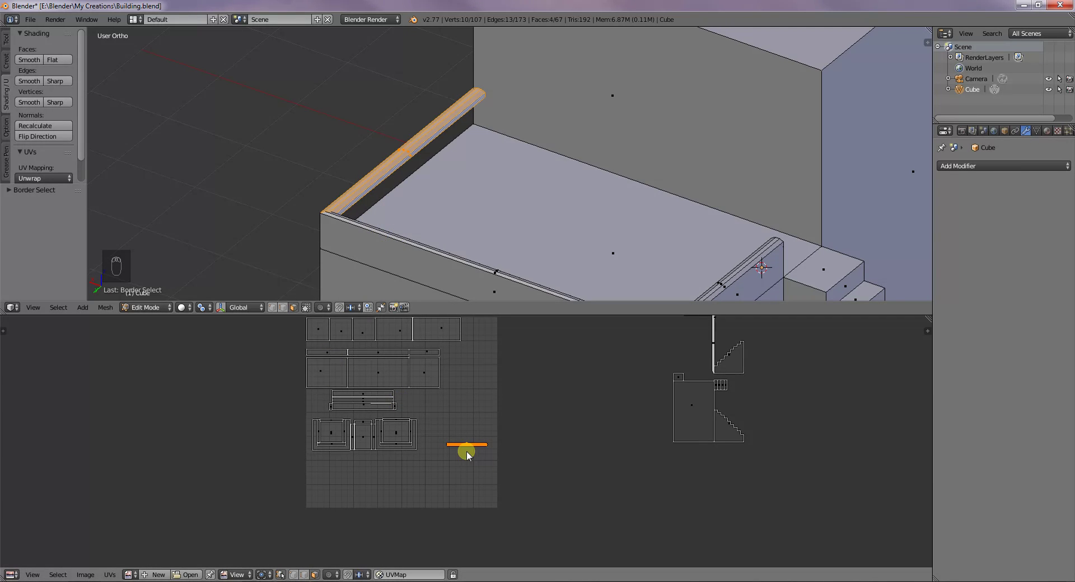
{"action": "key", "text": "g"}
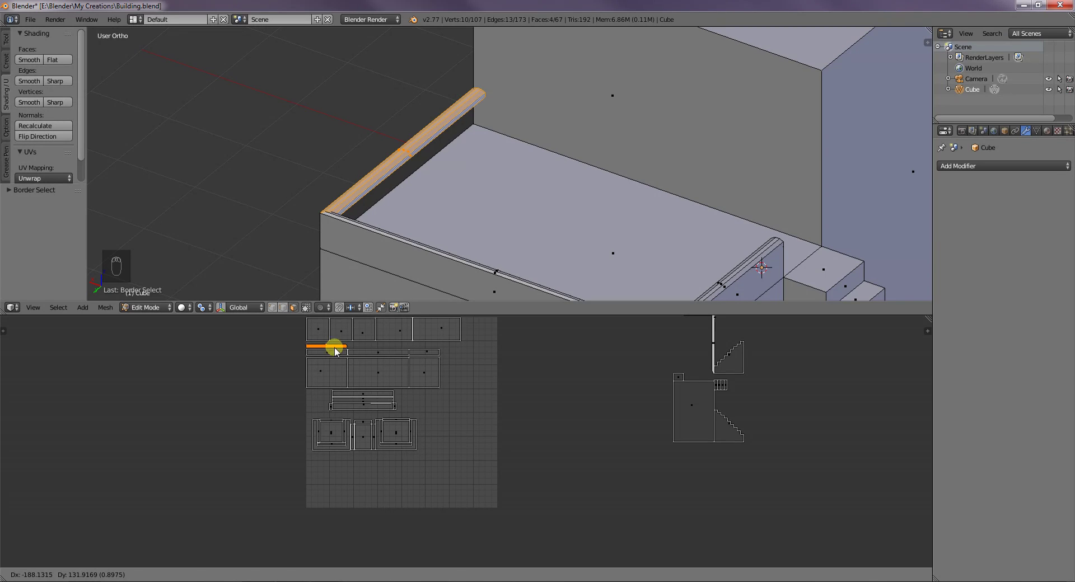
{"action": "left_click", "coordinate": [334, 348]}
{"action": "scroll", "coordinate": [338, 356], "scroll_direction": "up", "scroll_amount": 6}
{"action": "middle_click_drag", "start_coordinate": [323, 361], "coordinate": [707, 344]}
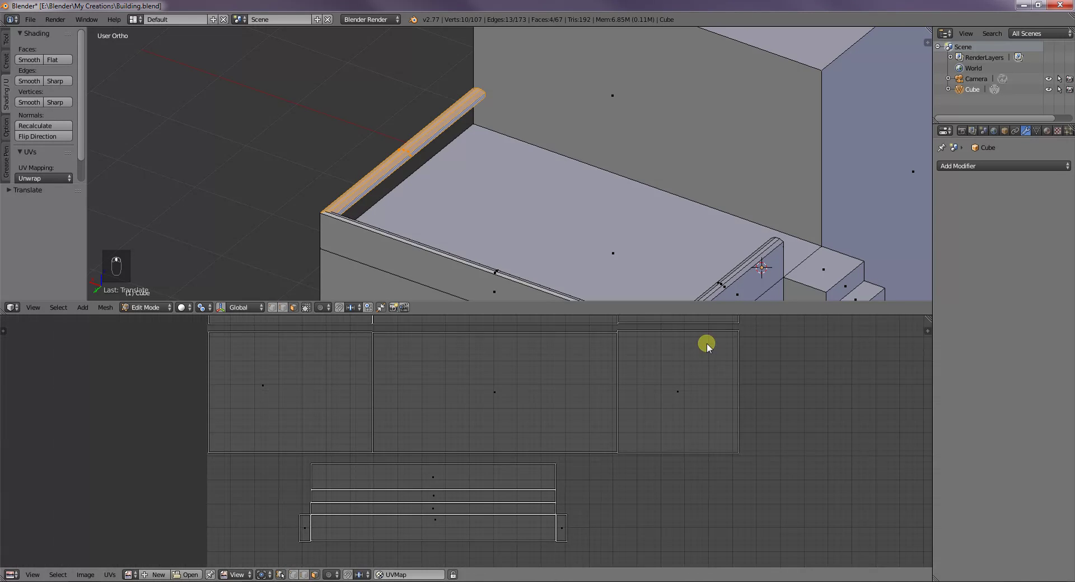
{"action": "key", "text": "KP_Decimal"}
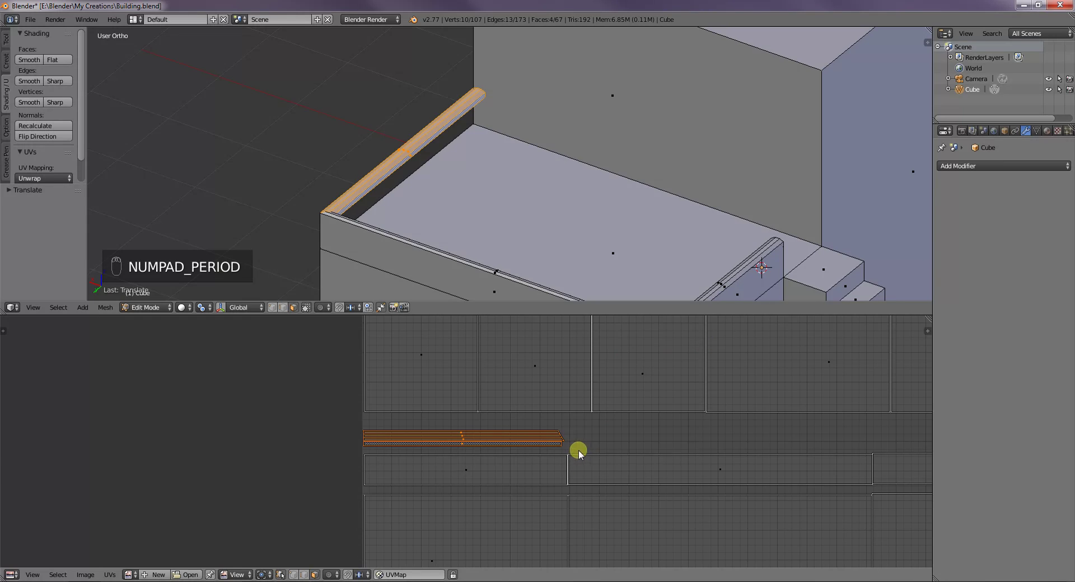
{"action": "scroll", "coordinate": [498, 435], "scroll_direction": "down", "scroll_amount": 6}
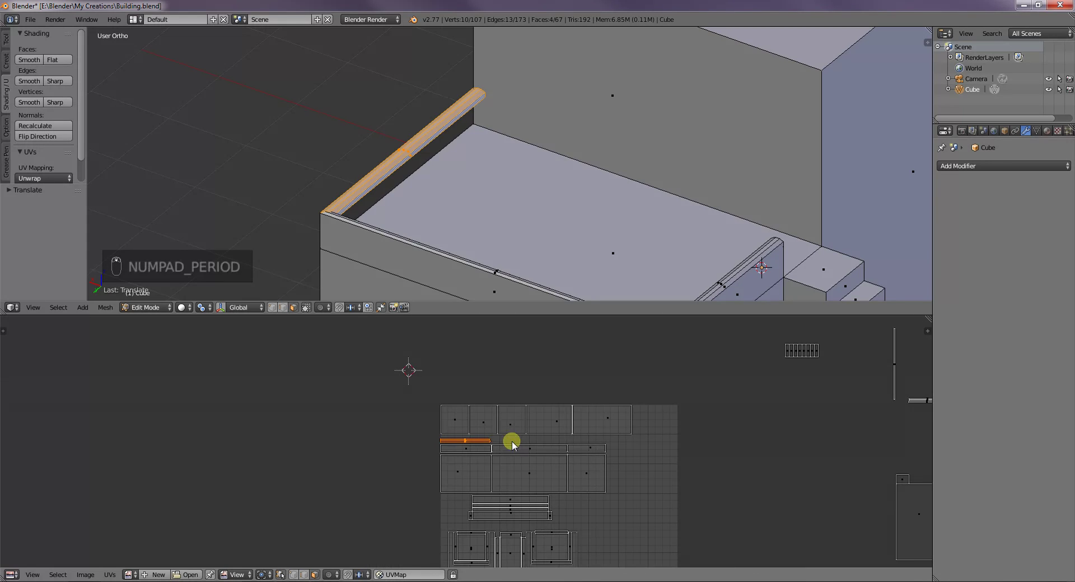
- Examine which parapet and wall faces the leftmost lower-block UV islands belong to, and inspect the coping on the adjoining outer parapet
{"action": "right_click", "coordinate": [391, 188]}
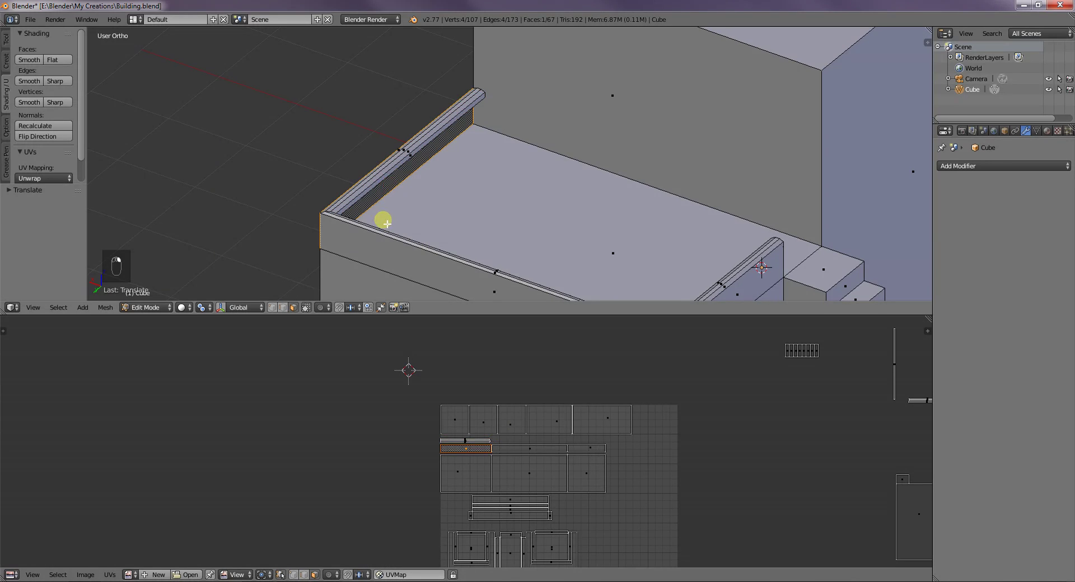
{"action": "middle_click_drag", "start_coordinate": [348, 204], "coordinate": [446, 211]}
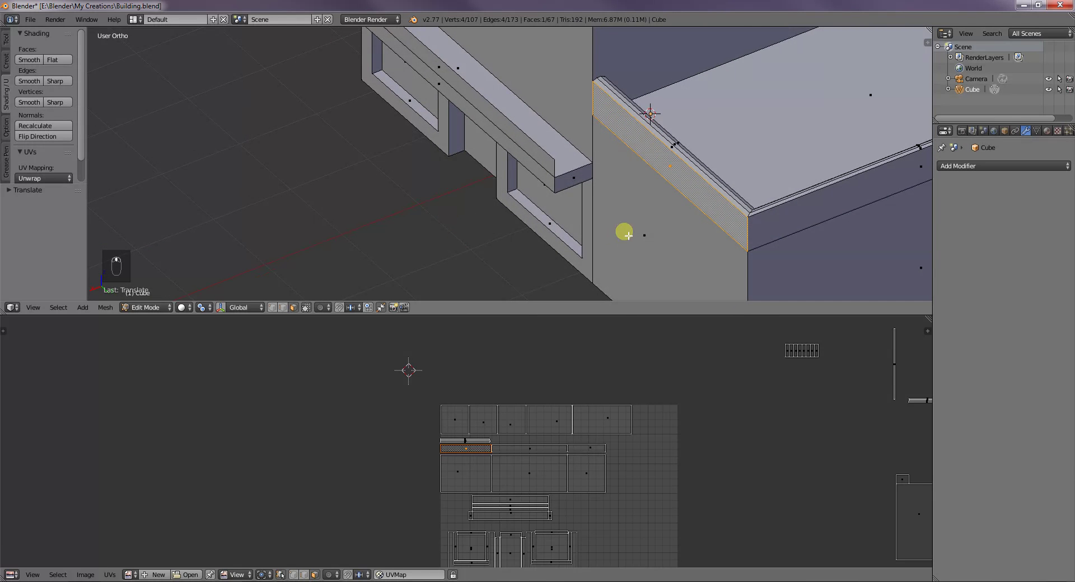
{"action": "right_click", "coordinate": [653, 234]}
{"action": "middle_click_drag", "start_coordinate": [859, 240], "coordinate": [475, 269]}
{"action": "scroll", "coordinate": [437, 231], "scroll_direction": "up", "scroll_amount": 3}
{"action": "middle_click_drag", "start_coordinate": [439, 233], "coordinate": [397, 229]}
{"action": "middle_click_drag", "start_coordinate": [262, 198], "coordinate": [355, 171]}
{"action": "right_click", "coordinate": [348, 161], "text": "shift"}
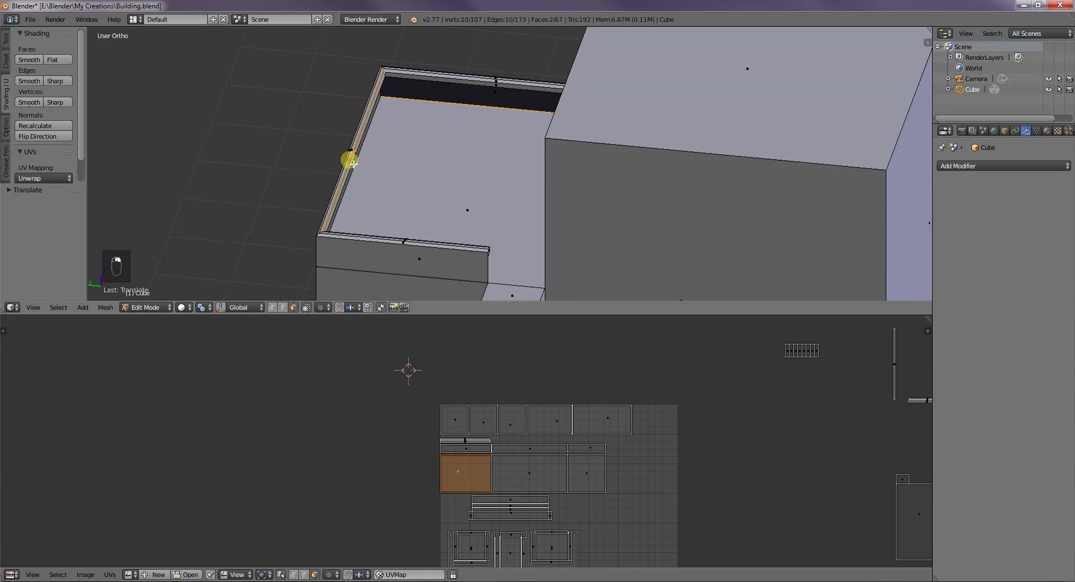
{"action": "scroll", "coordinate": [353, 166], "scroll_direction": "up", "scroll_amount": 3}
{"action": "middle_click_drag", "start_coordinate": [259, 163], "coordinate": [472, 165], "text": "shift"}
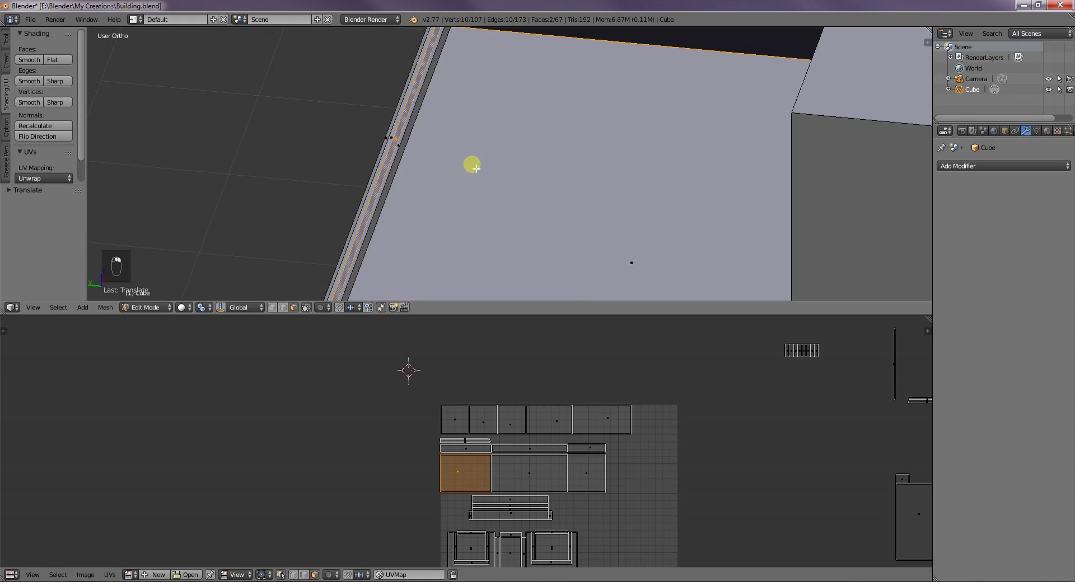
- Select the four coping faces of the parapet opposite the tall block, move their UV islands toward the UV area and rotate them to horizontal
{"action": "right_click", "coordinate": [392, 165]}
{"action": "right_click", "coordinate": [387, 163], "text": "shift"}
{"action": "right_click", "coordinate": [378, 162], "text": "shift"}
{"action": "right_click", "coordinate": [375, 166], "text": "shift"}
{"action": "scroll", "coordinate": [516, 221], "scroll_direction": "down", "scroll_amount": 1}
{"action": "scroll", "coordinate": [516, 220], "scroll_direction": "down", "scroll_amount": 2}
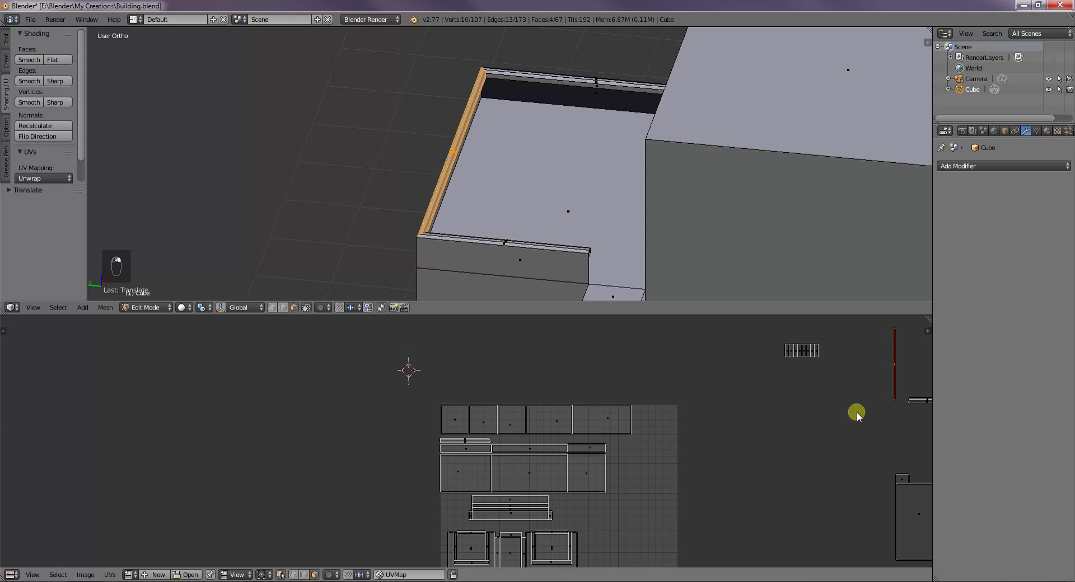
{"action": "key", "text": "g"}
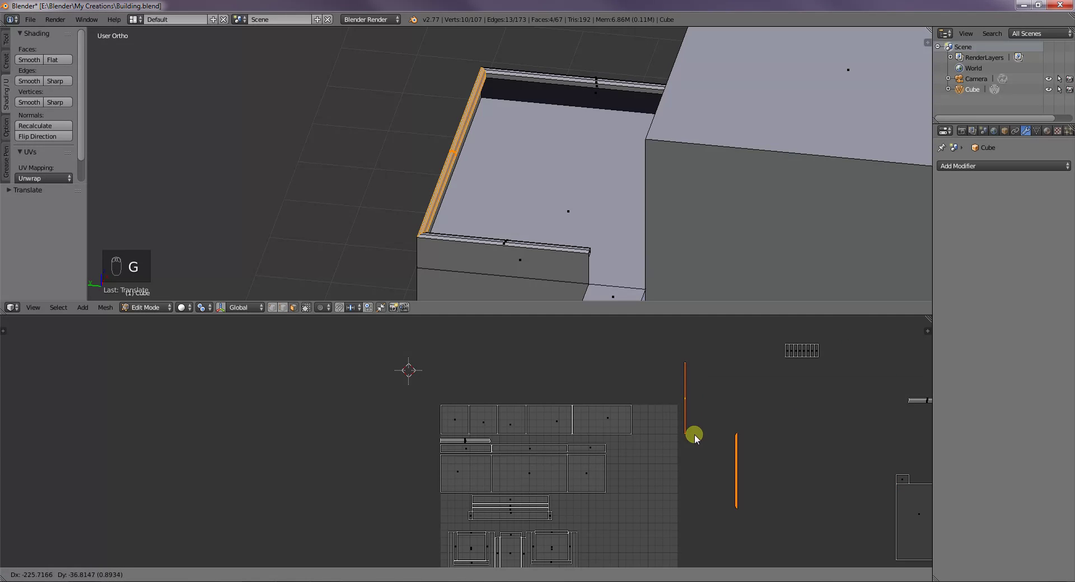
{"action": "left_click", "coordinate": [623, 476]}
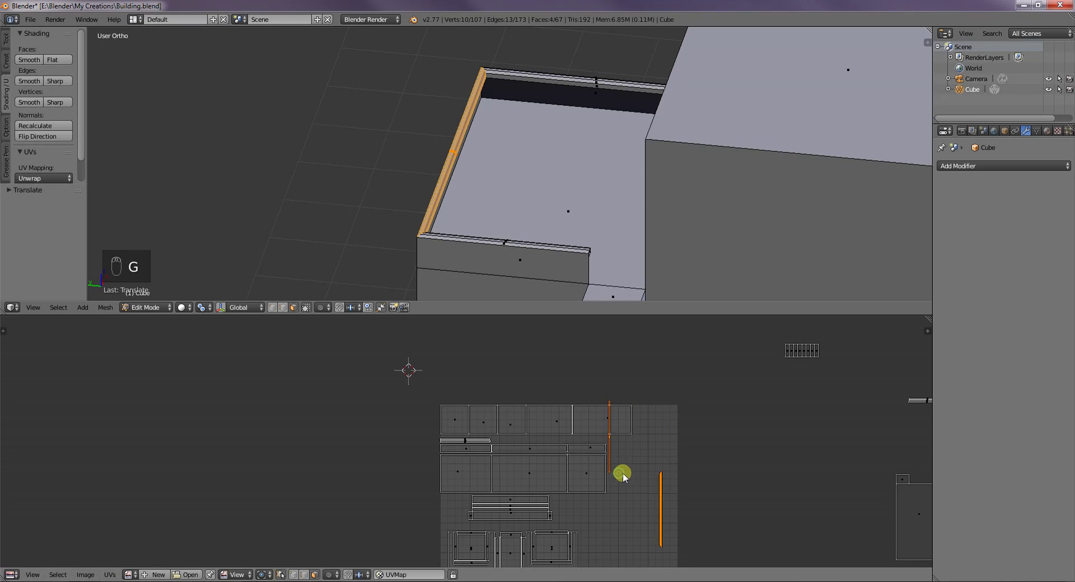
{"action": "key", "text": "r"}
{"action": "left_click", "coordinate": [630, 474]}
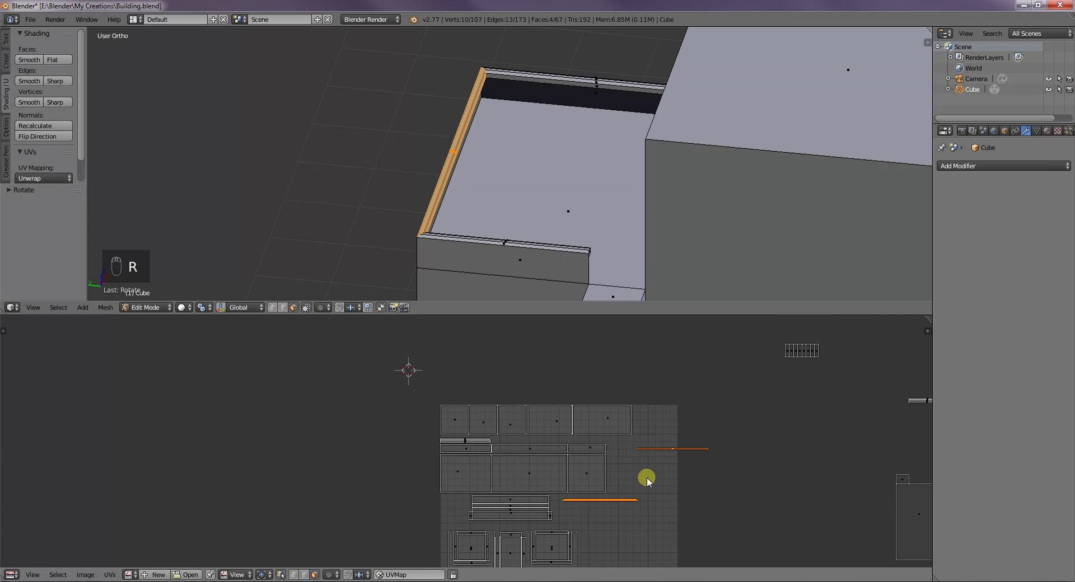
- Select the separate single coping strip island and set it flush on top of the three-strip stack, centred on its length
{"action": "scroll", "coordinate": [713, 458], "scroll_direction": "up", "scroll_amount": 4}
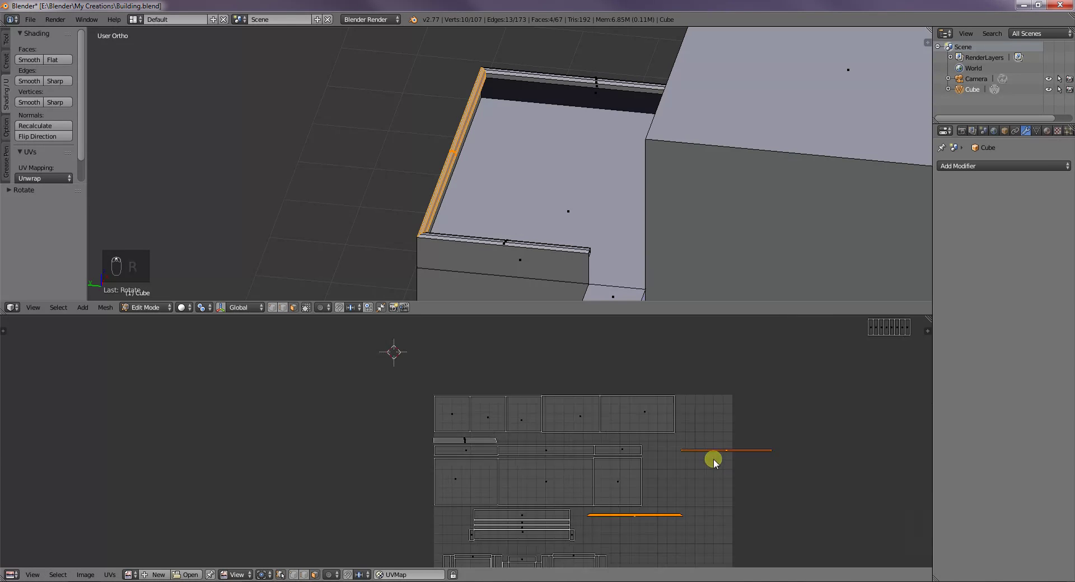
{"action": "key", "text": "KP_Decimal"}
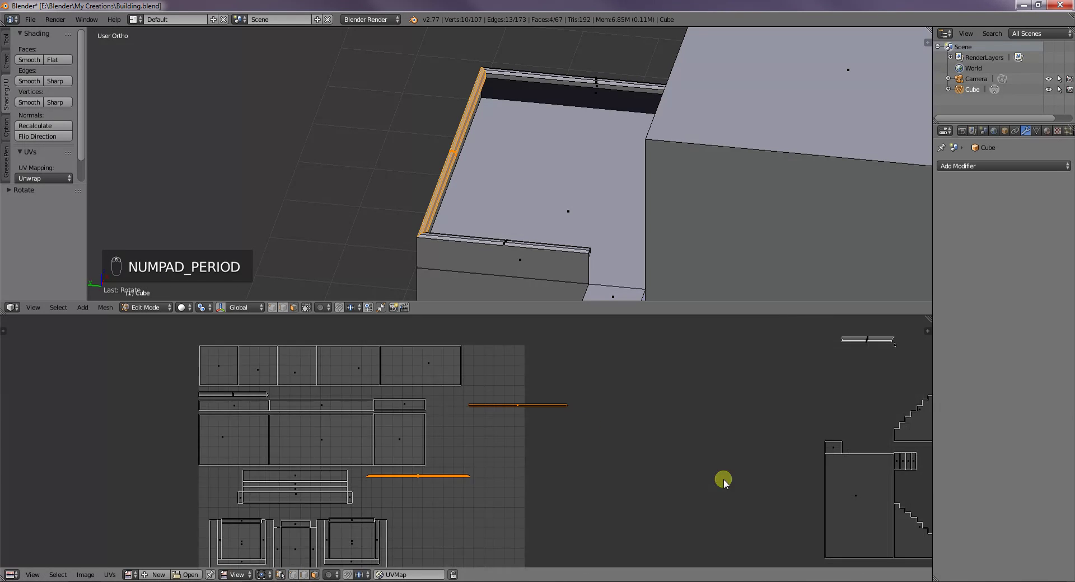
{"action": "left_click", "coordinate": [572, 351]}
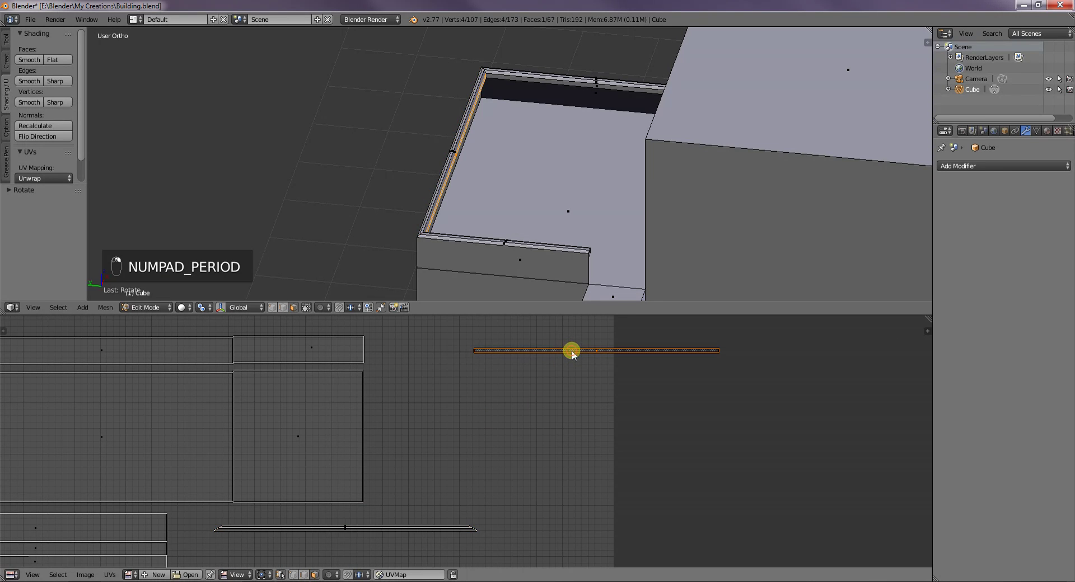
{"action": "key", "text": "g"}
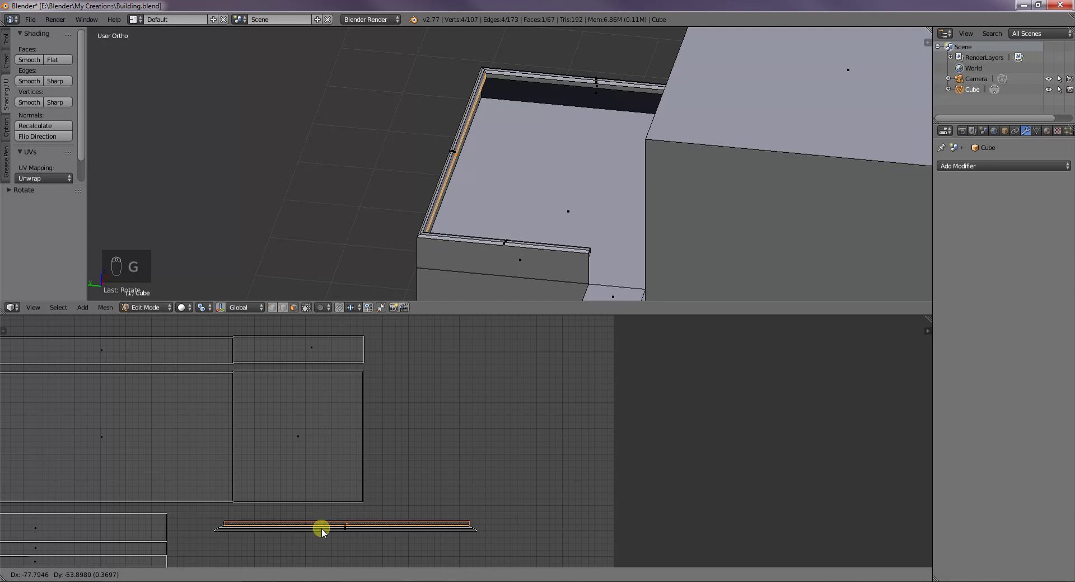
{"action": "left_click", "coordinate": [317, 530]}
{"action": "key", "text": "KP_0"}
{"action": "key", "text": "KP_Decimal"}
{"action": "scroll", "coordinate": [482, 436], "scroll_direction": "up", "scroll_amount": 4}
{"action": "scroll", "coordinate": [479, 437], "scroll_direction": "down", "scroll_amount": 3}
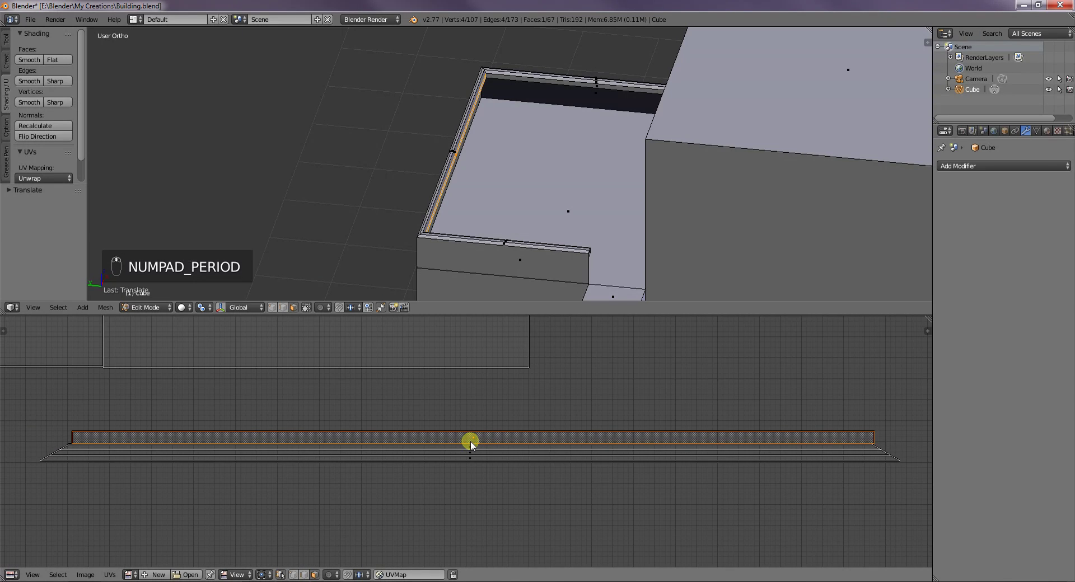
{"action": "key", "text": "g"}
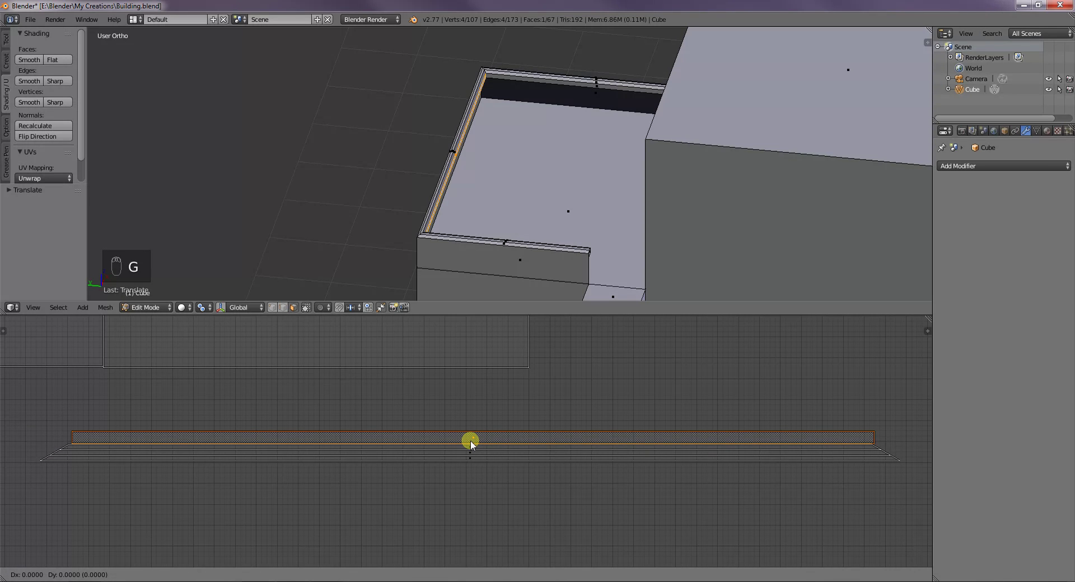
{"action": "left_click", "coordinate": [440, 441]}
- Box-select the four stacked coping strips, rotate them 180 degrees and place them directly above the middle parapet island
{"action": "scroll", "coordinate": [451, 436], "scroll_direction": "down", "scroll_amount": 8}
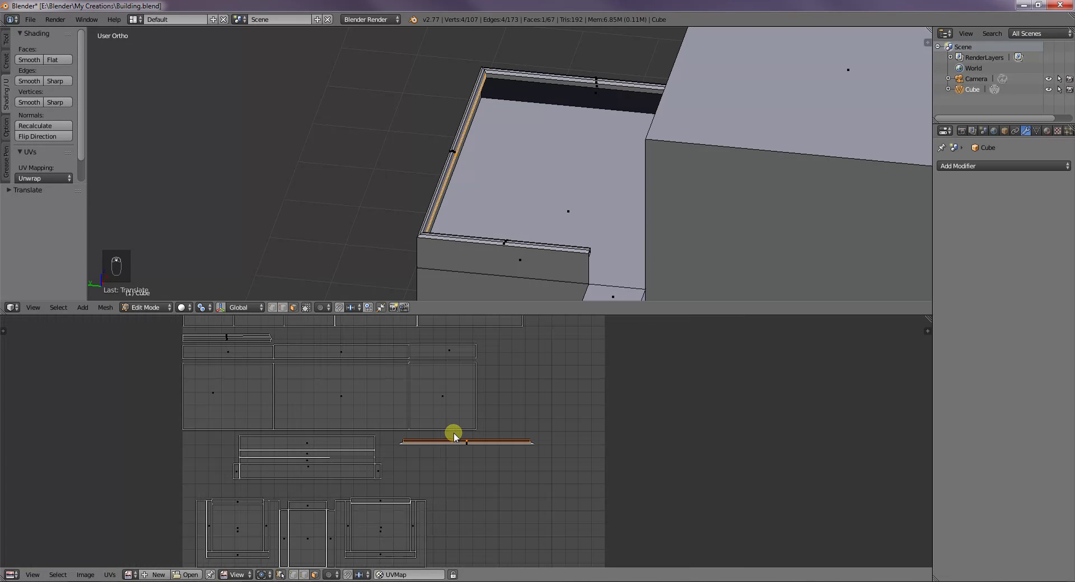
{"action": "scroll", "coordinate": [455, 440], "scroll_direction": "down", "scroll_amount": 1}
{"action": "key", "text": "b"}
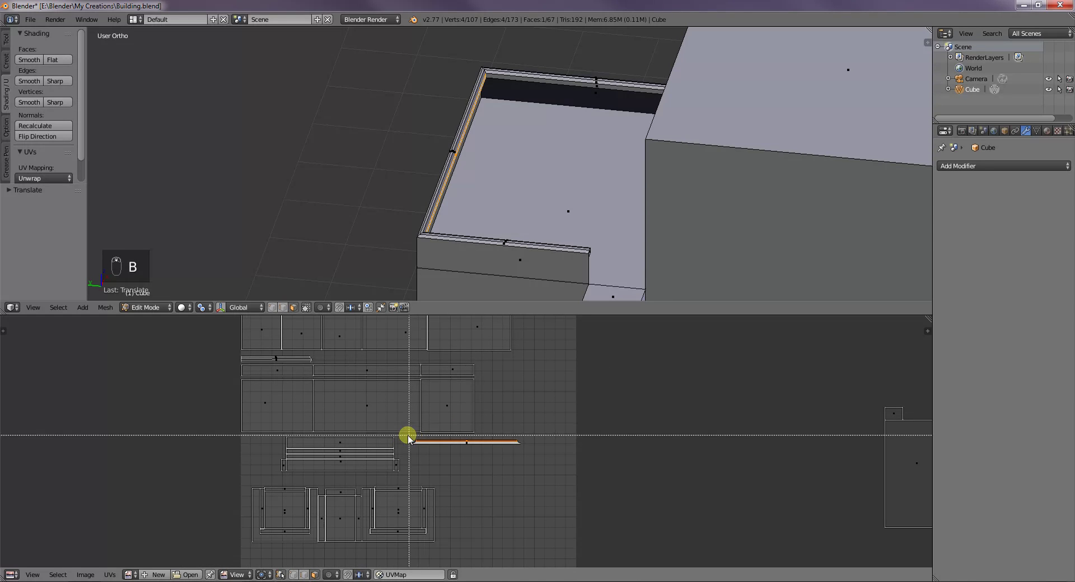
{"action": "left_click_drag", "start_coordinate": [405, 435], "coordinate": [529, 453]}
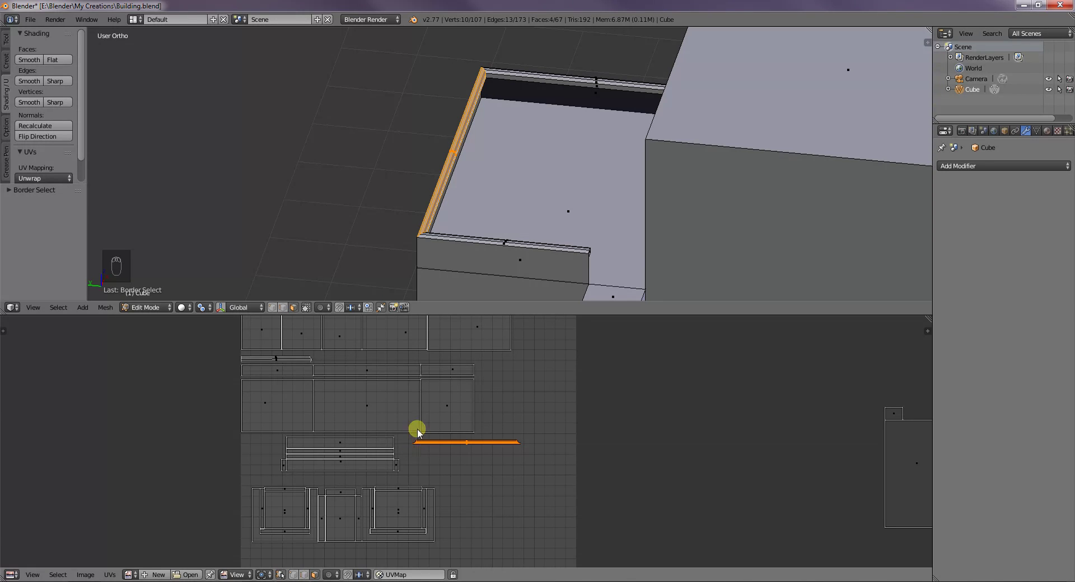
{"action": "type", "text": "r180"}
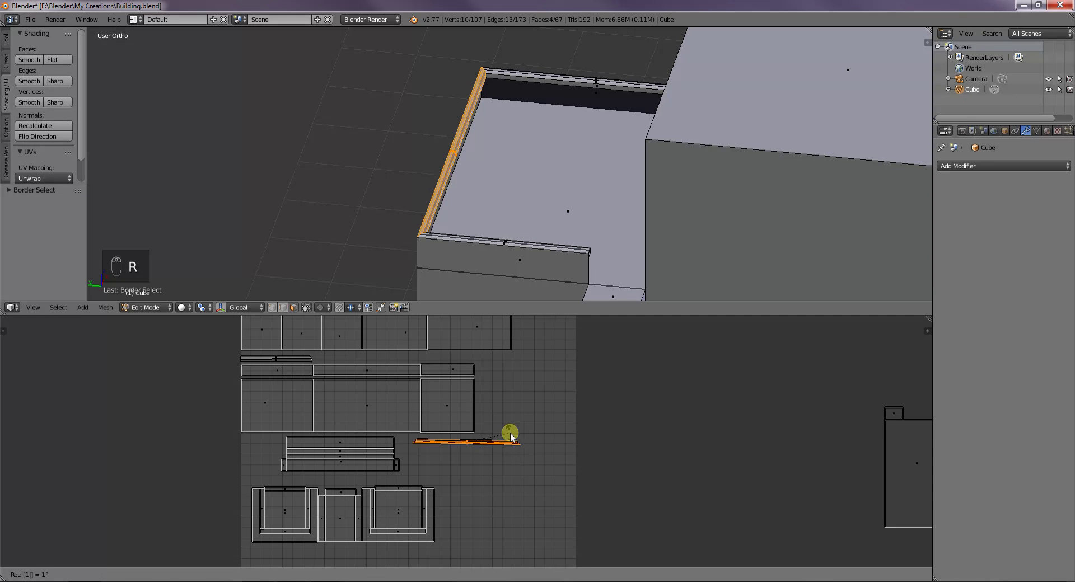
{"action": "left_click", "coordinate": [508, 438]}
{"action": "key", "text": "g"}
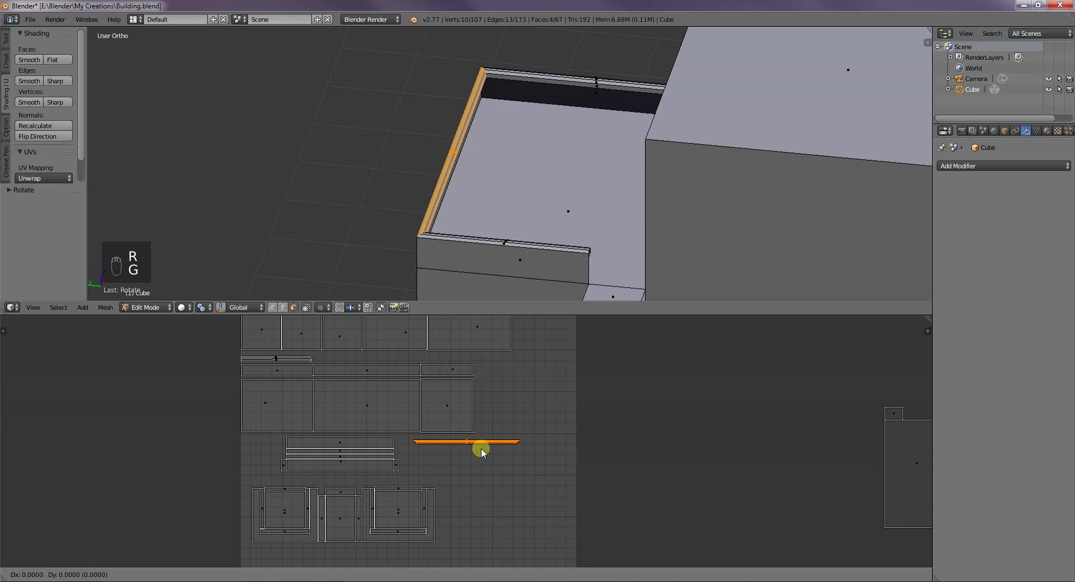
{"action": "left_click", "coordinate": [384, 370]}
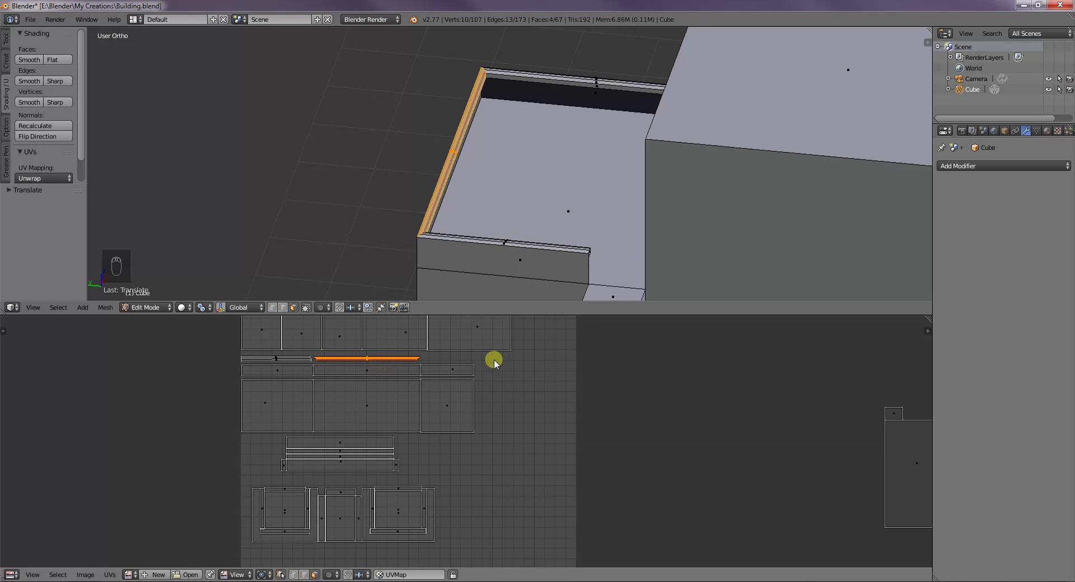
- Select the four coping faces of the short parapet beside the stairs on the lower block
{"action": "middle_click_drag", "start_coordinate": [439, 260], "coordinate": [469, 45]}
{"action": "right_click", "coordinate": [308, 258]}
{"action": "mouse_move", "coordinate": [523, 138]}
{"action": "middle_mouse_down"}
{"action": "mouse_move", "coordinate": [561, 137]}
{"action": "mouse_move", "coordinate": [532, 153]}
{"action": "middle_mouse_up"}
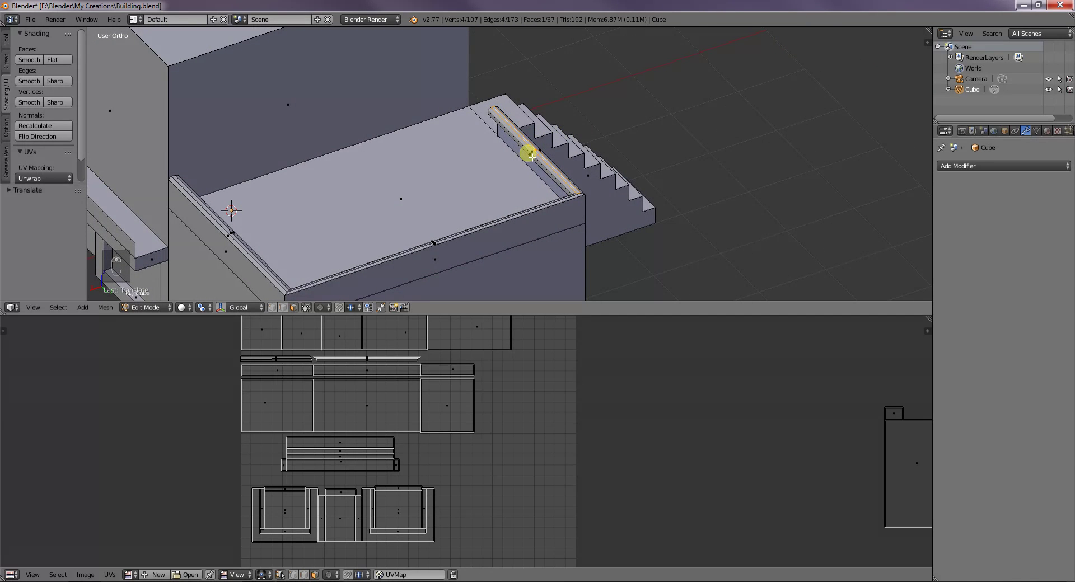
{"action": "right_click", "coordinate": [534, 152]}
{"action": "right_click", "coordinate": [537, 156], "text": "shift"}
{"action": "right_click", "coordinate": [544, 155], "text": "shift"}
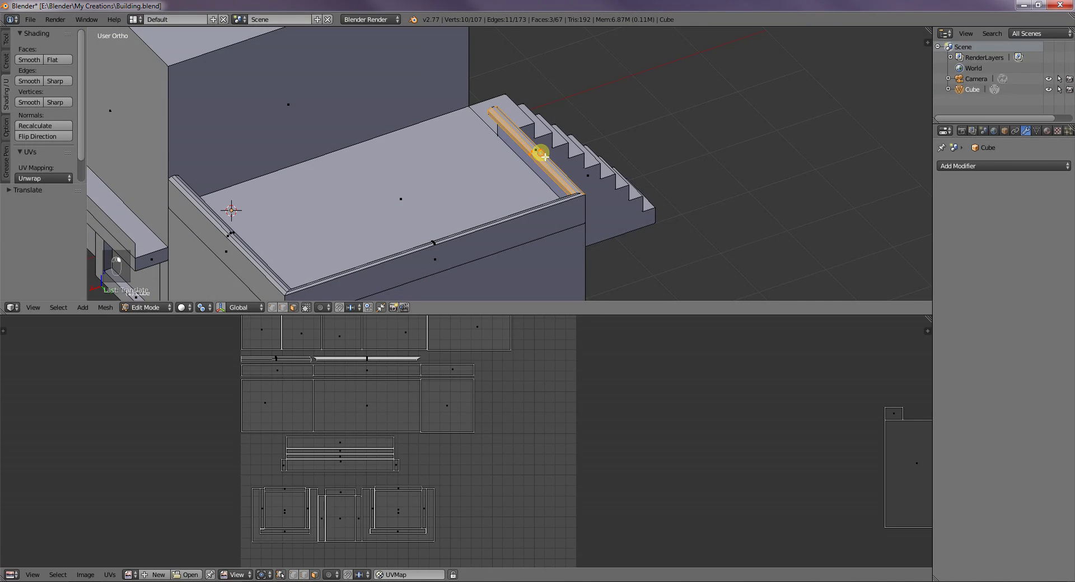
{"action": "right_click", "coordinate": [556, 174], "text": "shift"}
{"action": "scroll", "coordinate": [556, 174], "scroll_direction": "down", "scroll_amount": 3}
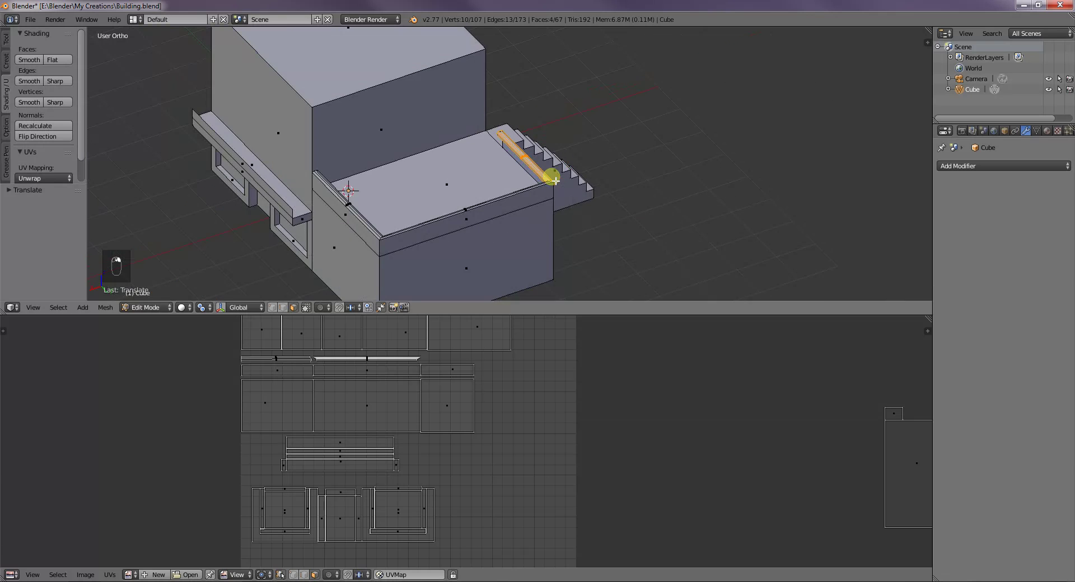
- Bring the stair-side coping strips' UV islands into the UV area, turn them around and place them above the third parapet island
{"action": "left_click", "coordinate": [212, 574]}
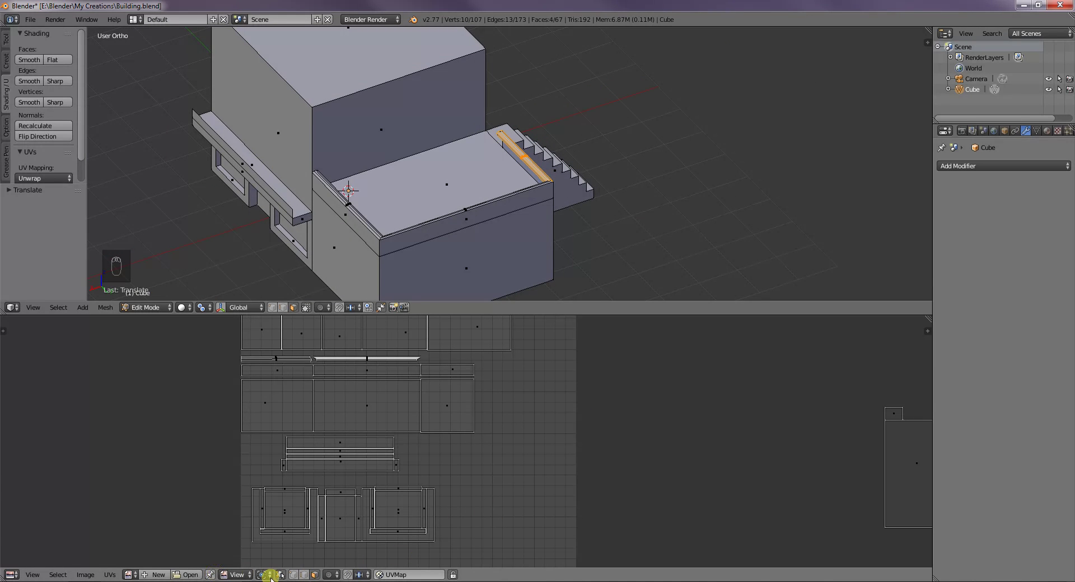
{"action": "scroll", "coordinate": [616, 392], "scroll_direction": "down", "scroll_amount": 1}
{"action": "scroll", "coordinate": [732, 401], "scroll_direction": "down", "scroll_amount": 1}
{"action": "scroll", "coordinate": [696, 391], "scroll_direction": "down", "scroll_amount": 3}
{"action": "scroll", "coordinate": [667, 391], "scroll_direction": "up", "scroll_amount": 3}
{"action": "key", "text": "g"}
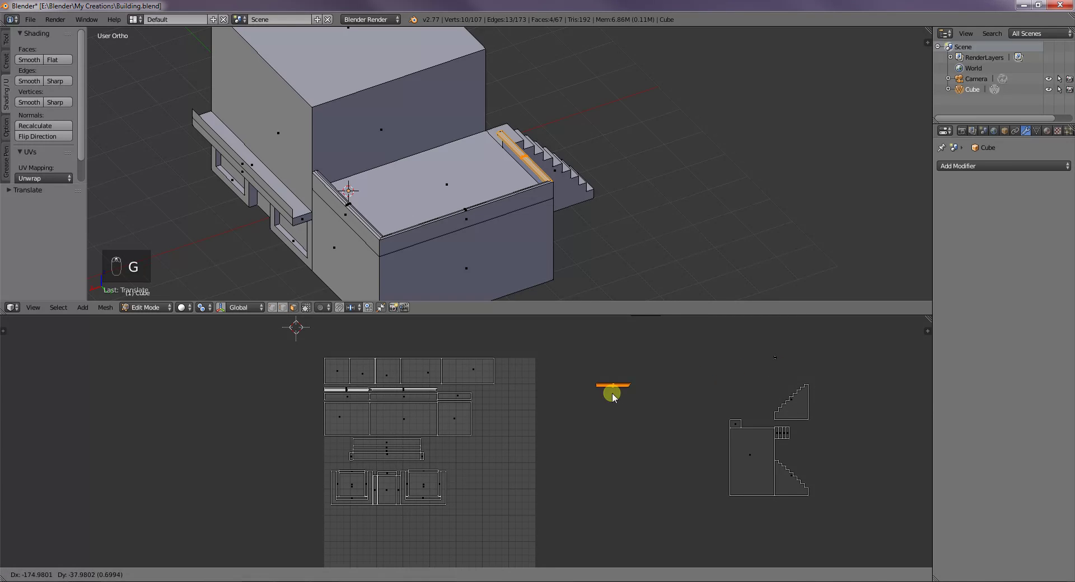
{"action": "left_click", "coordinate": [511, 402]}
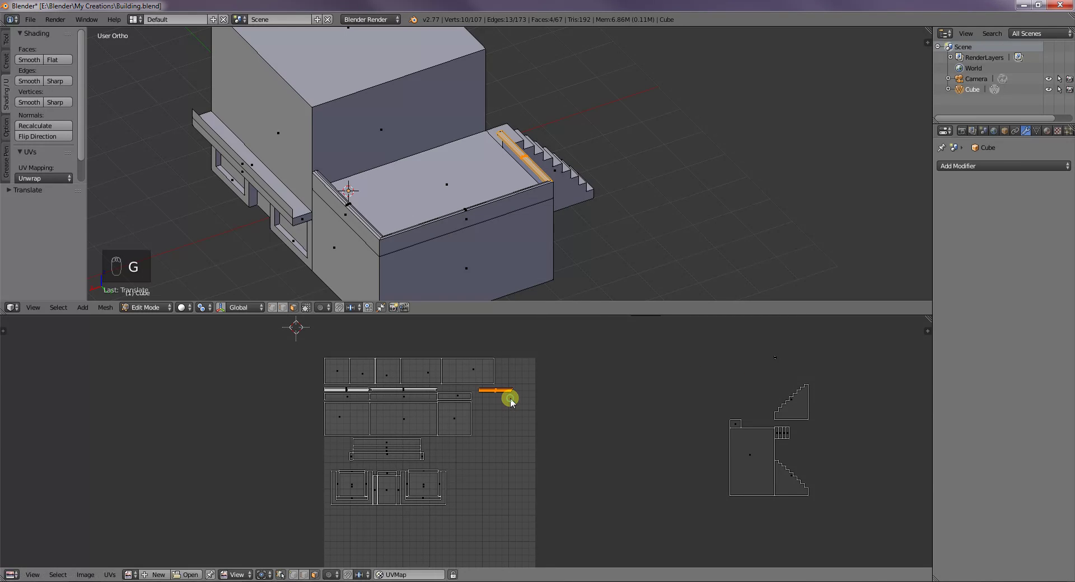
{"action": "key", "text": "r"}
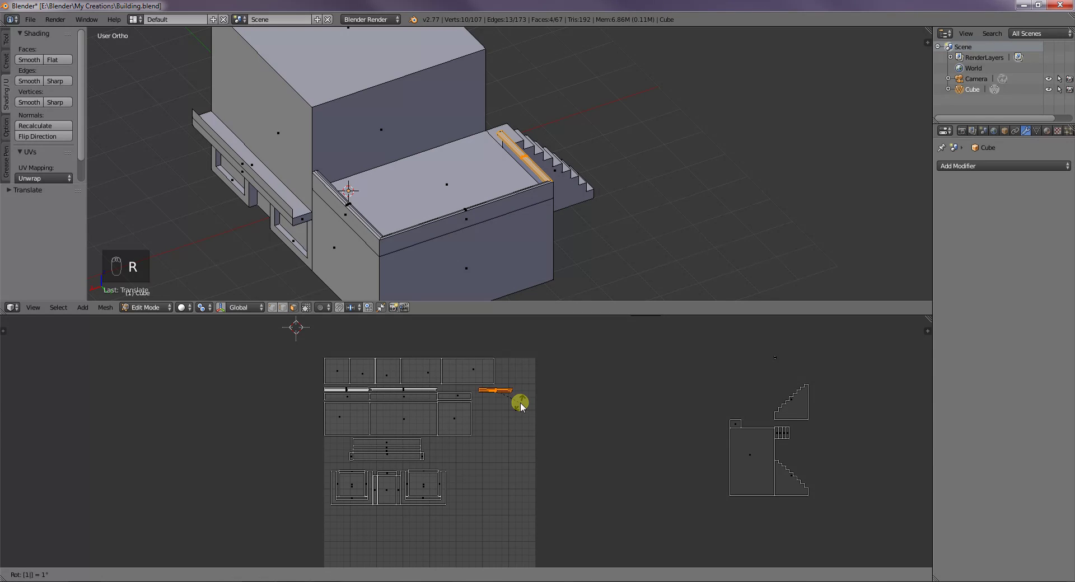
{"action": "left_click", "coordinate": [520, 404]}
{"action": "key", "text": "g"}
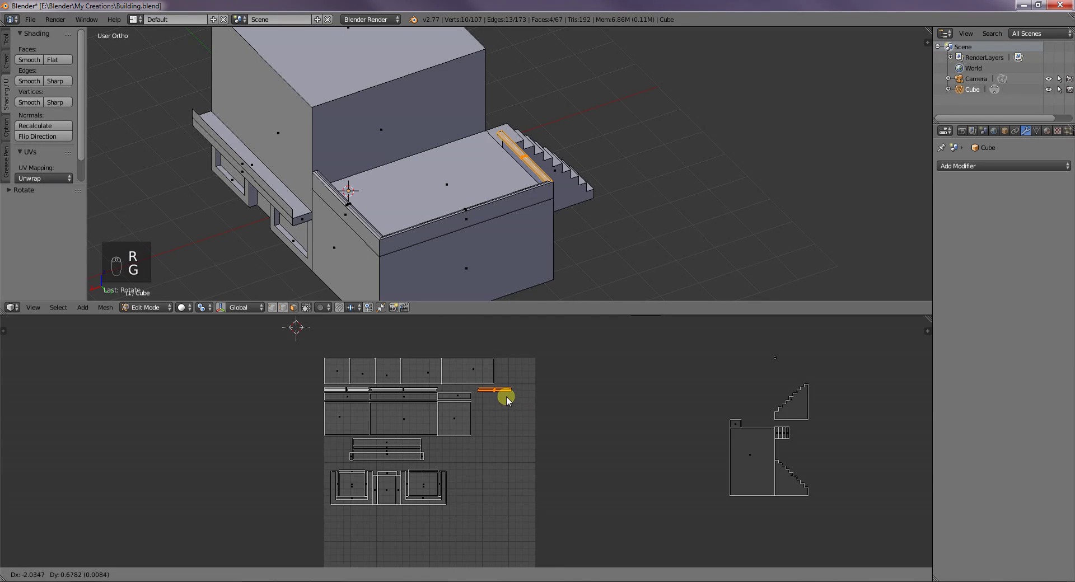
{"action": "left_click", "coordinate": [467, 397]}
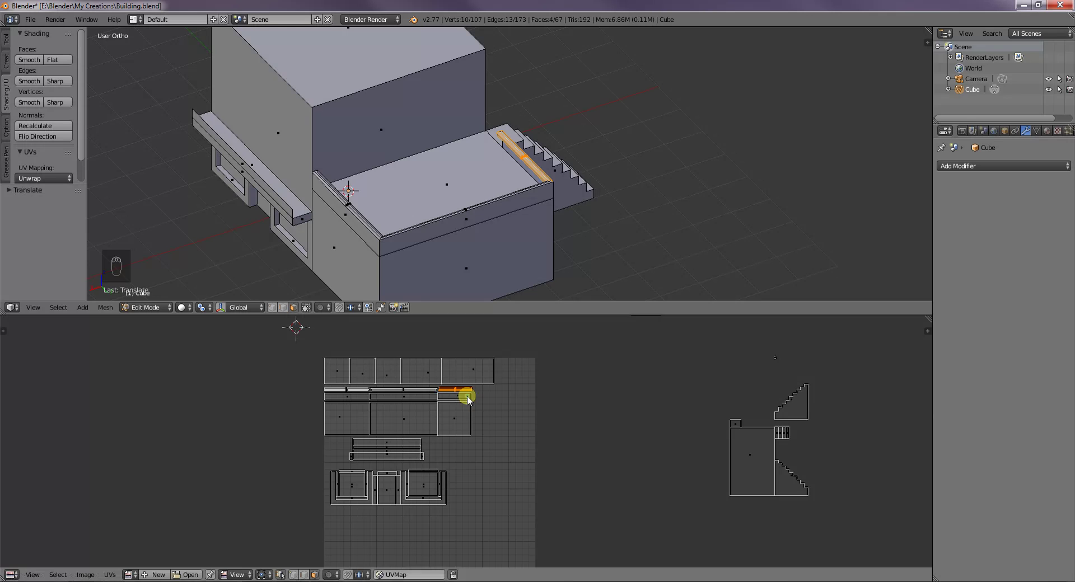
- Fine-tune the vertical position of the third coping stack so it lines up with the neighbouring coping strips
{"action": "key", "text": "KP_Decimal"}
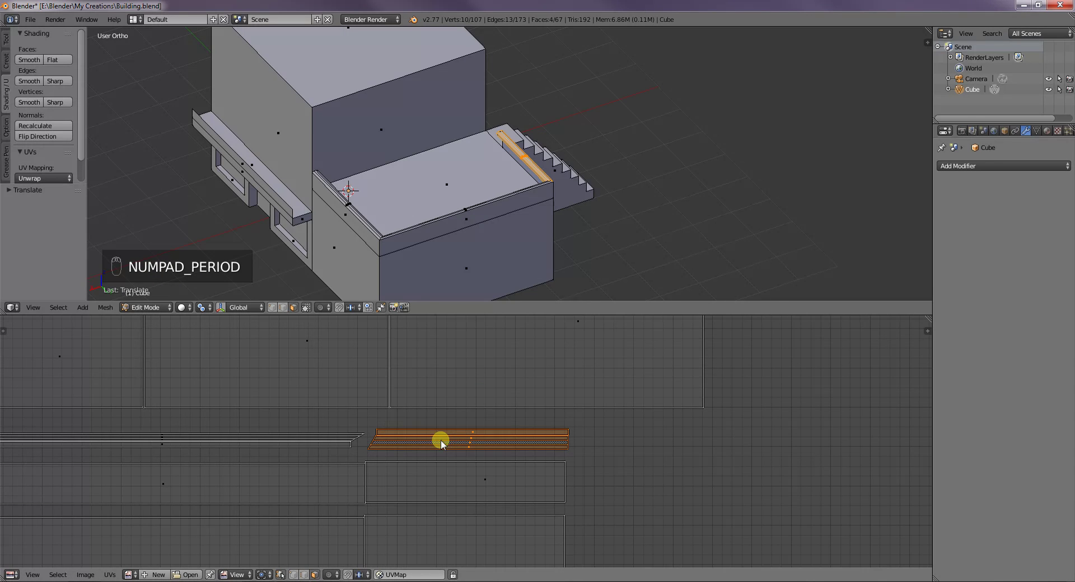
{"action": "middle_click_drag", "start_coordinate": [400, 444], "coordinate": [476, 401]}
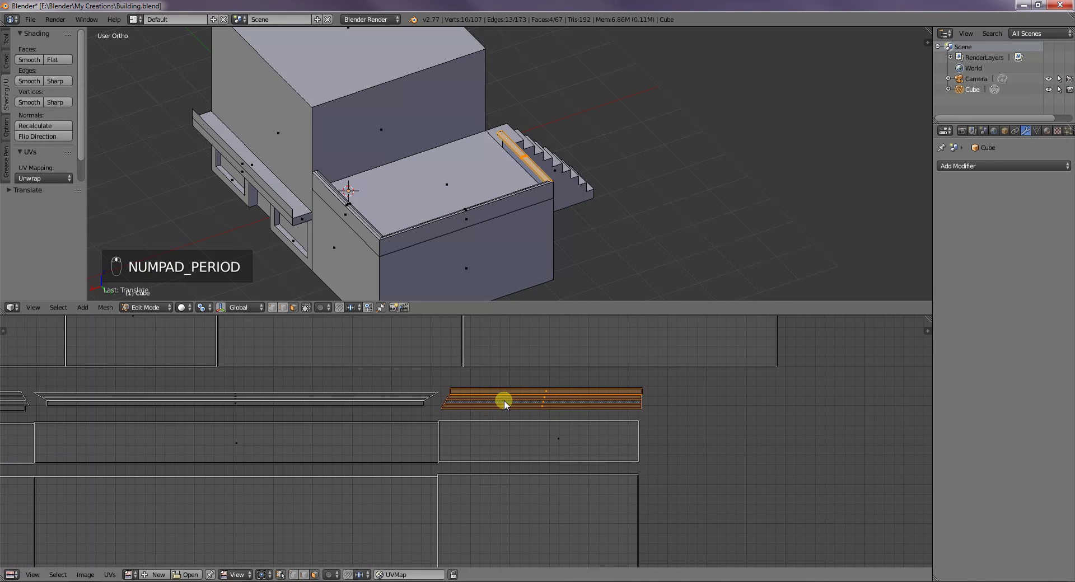
{"action": "key", "text": "g"}
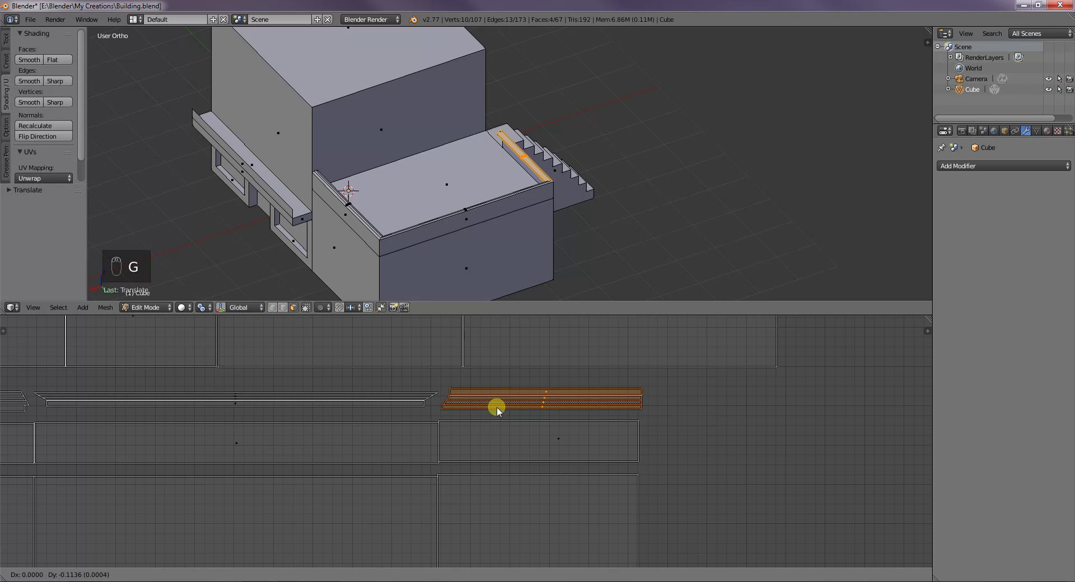
{"action": "left_click", "coordinate": [497, 407]}
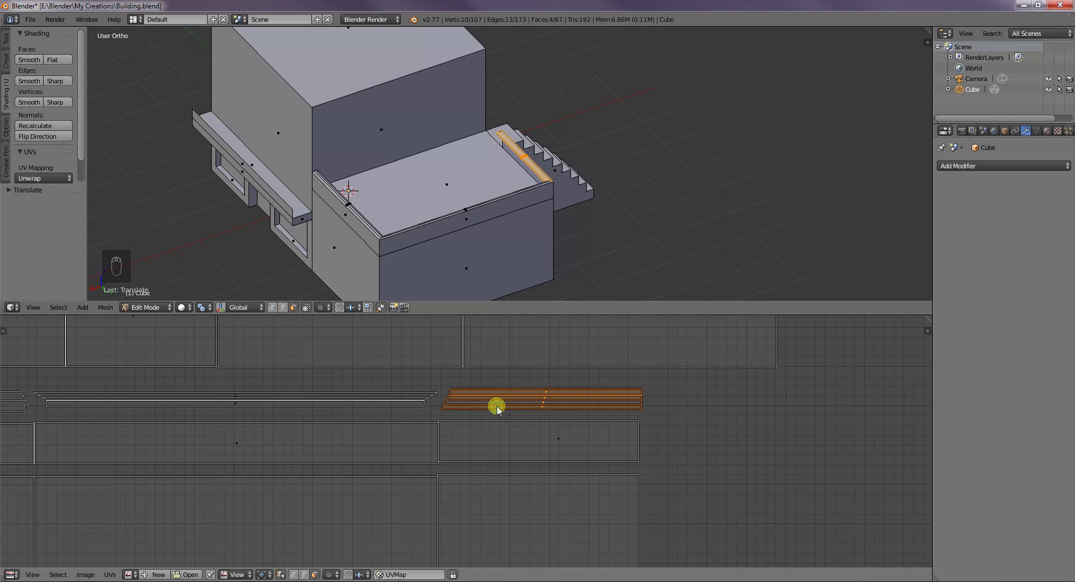
{"action": "scroll", "coordinate": [339, 411], "scroll_direction": "down", "scroll_amount": 2}
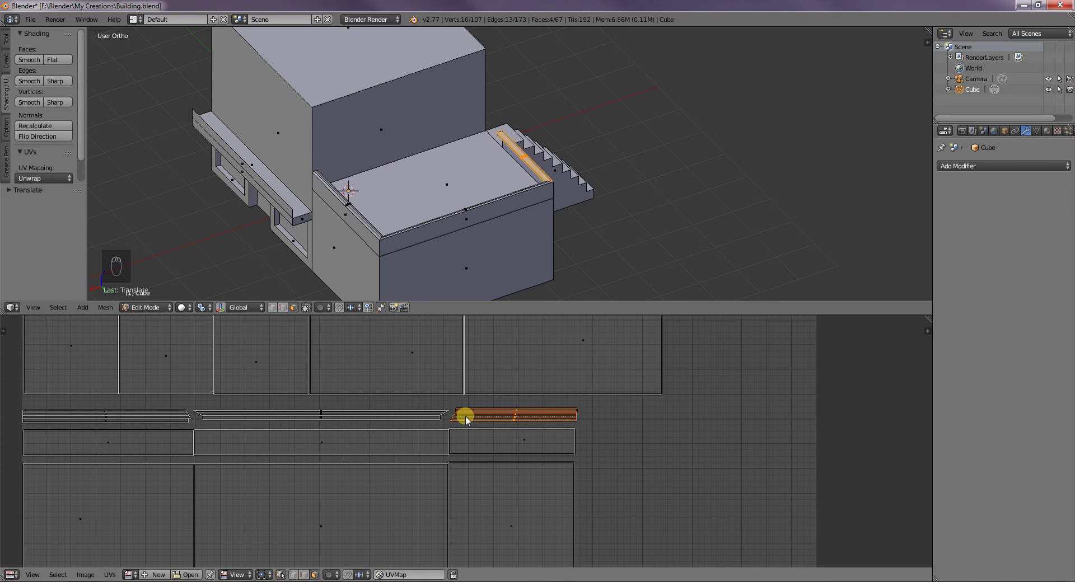
{"action": "right_click", "coordinate": [370, 417]}
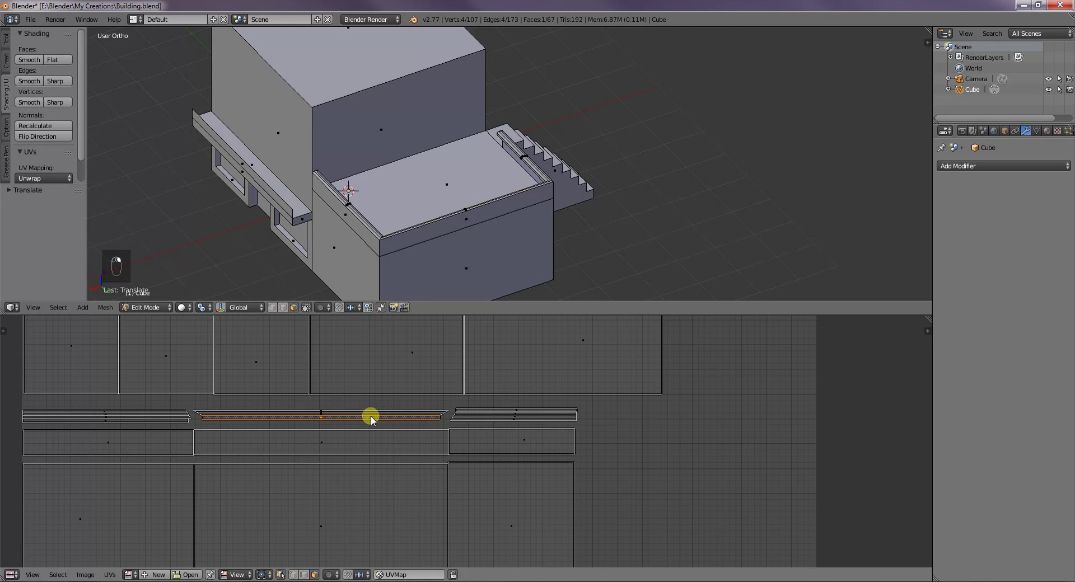
{"action": "key", "text": "b"}
{"action": "left_click_drag", "start_coordinate": [352, 412], "coordinate": [362, 422]}
{"action": "right_click", "coordinate": [343, 413]}
{"action": "key", "text": "a"}
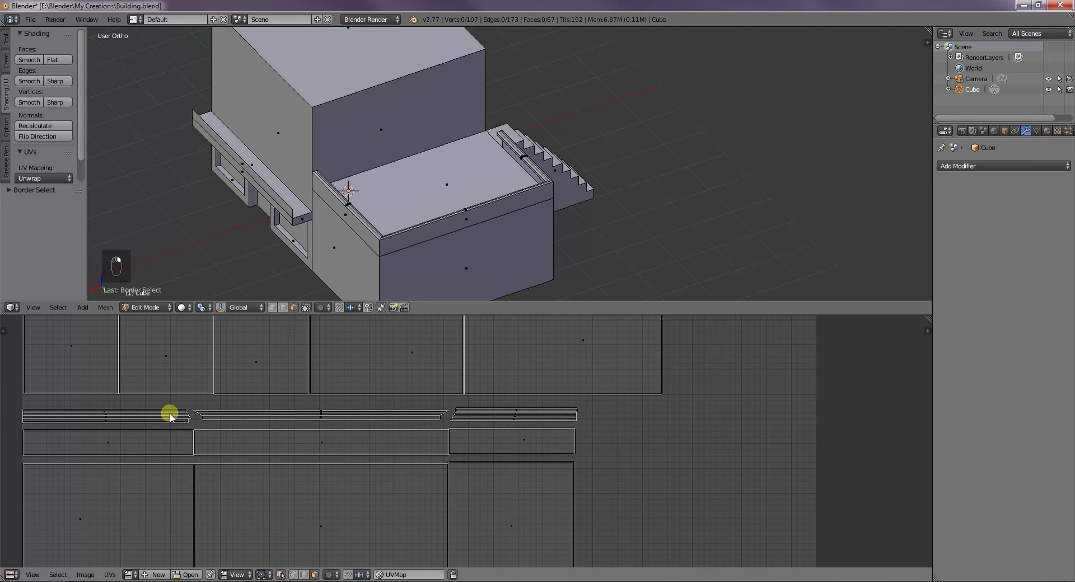
{"action": "key", "text": "b"}
{"action": "left_click_drag", "start_coordinate": [192, 404], "coordinate": [333, 424]}
{"action": "left_click", "coordinate": [333, 422]}
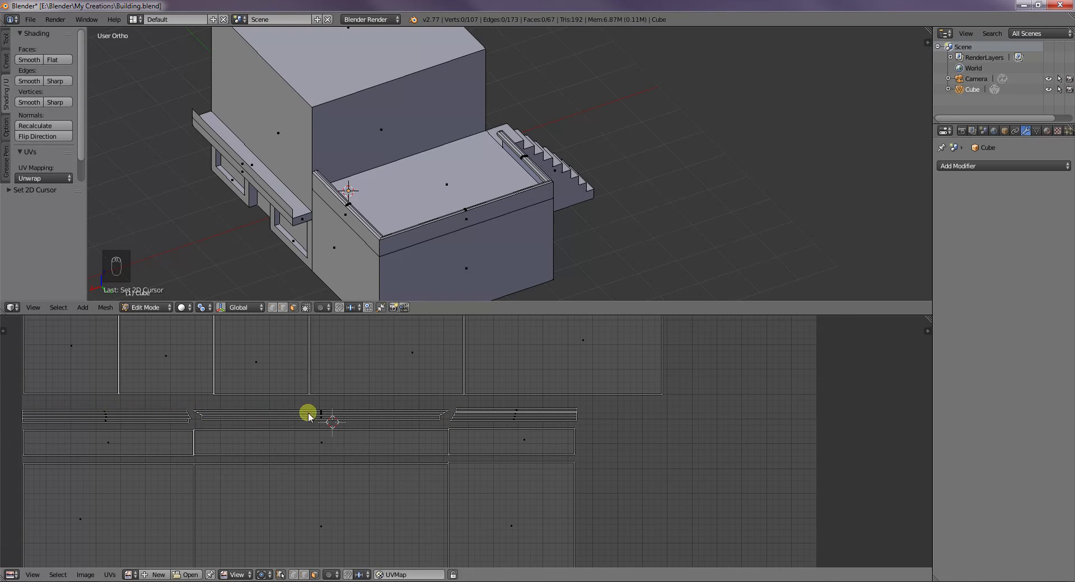
- Select the lower block's roof island and place it upright in the UV area, beside the end of the parapet and wall rows
{"action": "scroll", "coordinate": [532, 425], "scroll_direction": "down", "scroll_amount": 2}
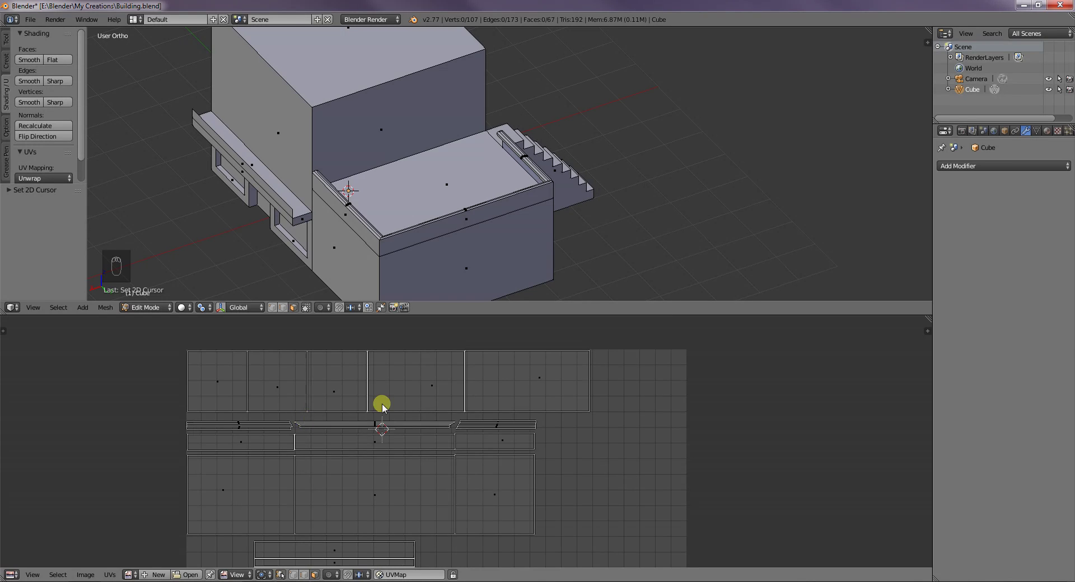
{"action": "scroll", "coordinate": [381, 405], "scroll_direction": "down", "scroll_amount": 4}
{"action": "middle_click_drag", "start_coordinate": [585, 268], "coordinate": [502, 230]}
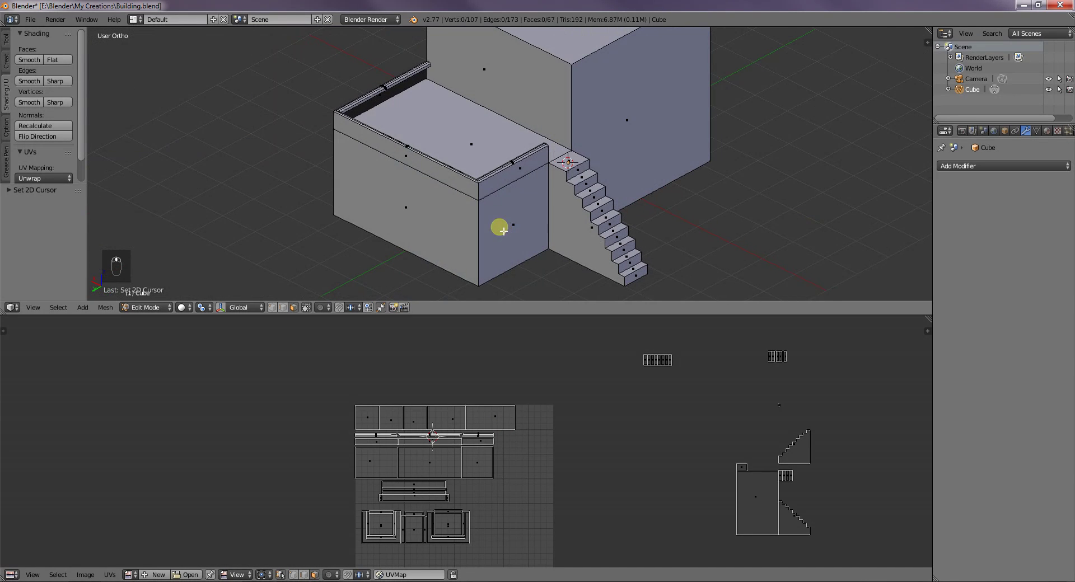
{"action": "right_click", "coordinate": [760, 501]}
{"action": "scroll", "coordinate": [480, 466], "scroll_direction": "down", "scroll_amount": 1}
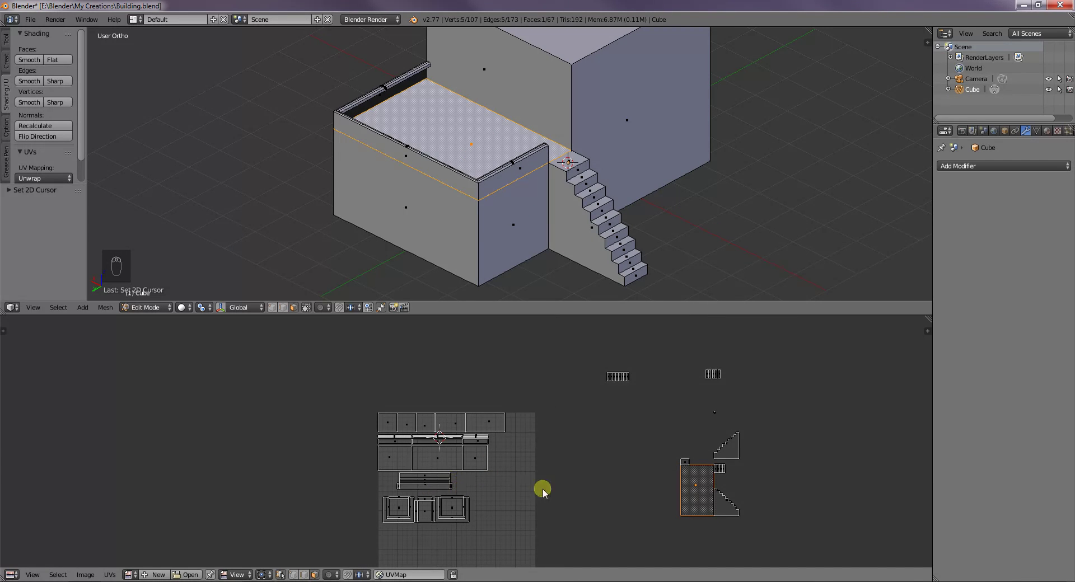
{"action": "key", "text": "r"}
{"action": "left_click", "coordinate": [697, 502]}
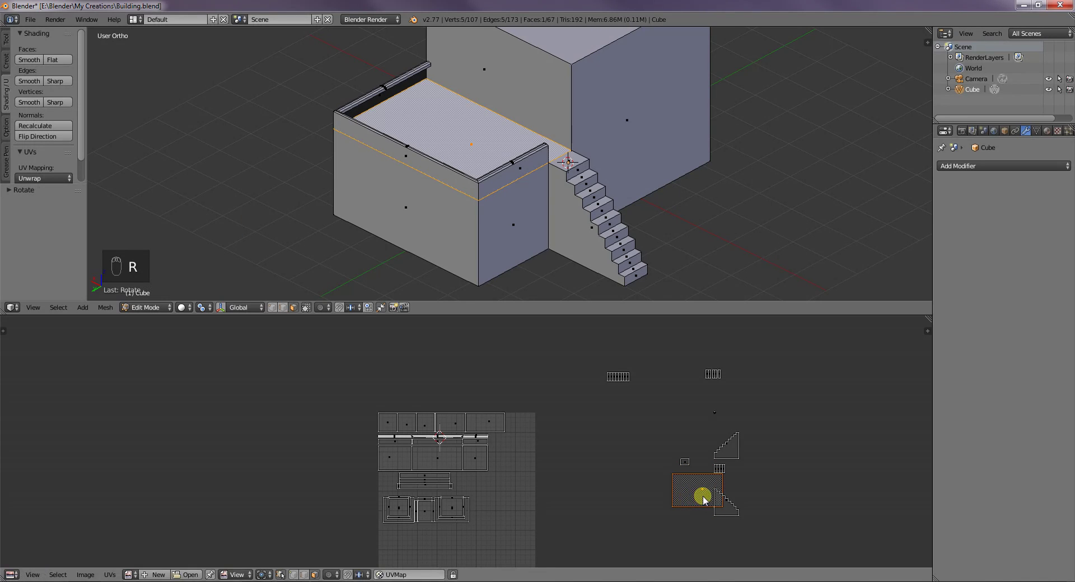
{"action": "key", "text": "g"}
{"action": "left_click", "coordinate": [523, 472]}
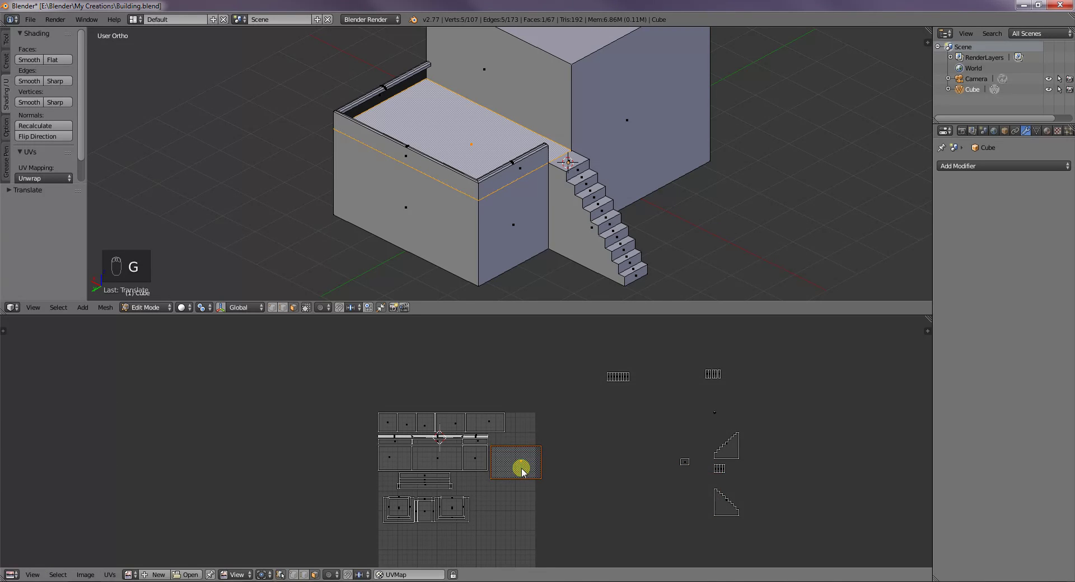
{"action": "key", "text": "r"}
{"action": "left_click", "coordinate": [525, 473]}
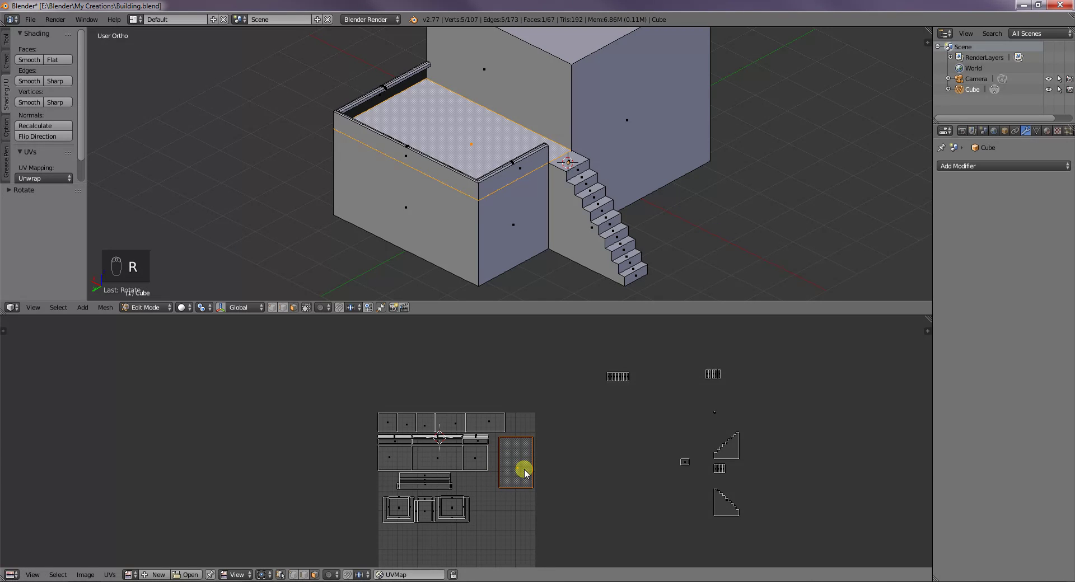
- Nudge the lower block's roof island slightly closer to the end of the parapet and wall rows
{"action": "key", "text": "g"}
{"action": "left_click", "coordinate": [522, 471]}
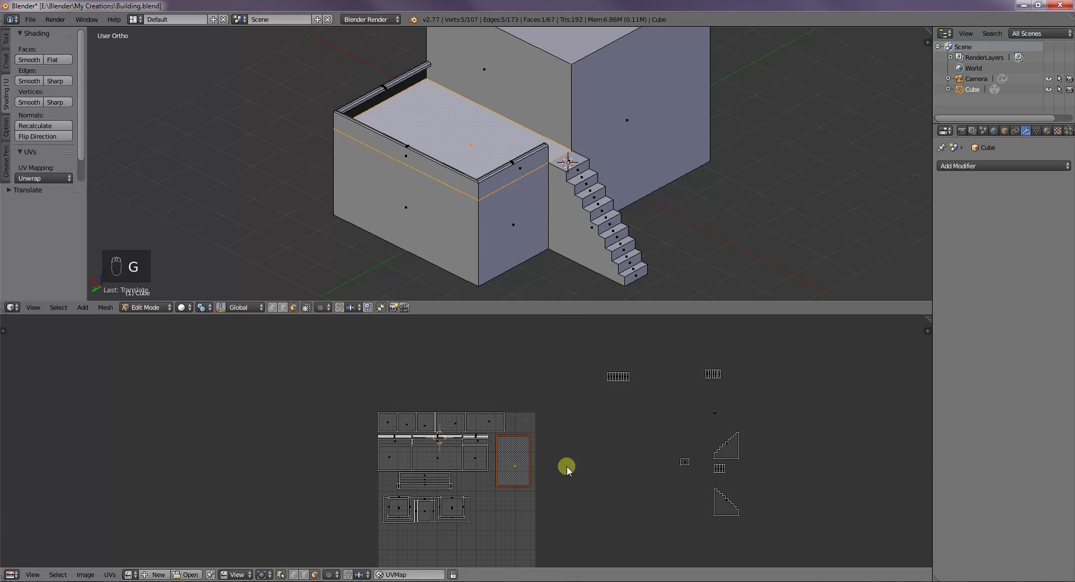
- Check which stair faces the small islands outside the UV area belong to by selecting them one at a time
{"action": "right_click", "coordinate": [684, 462]}
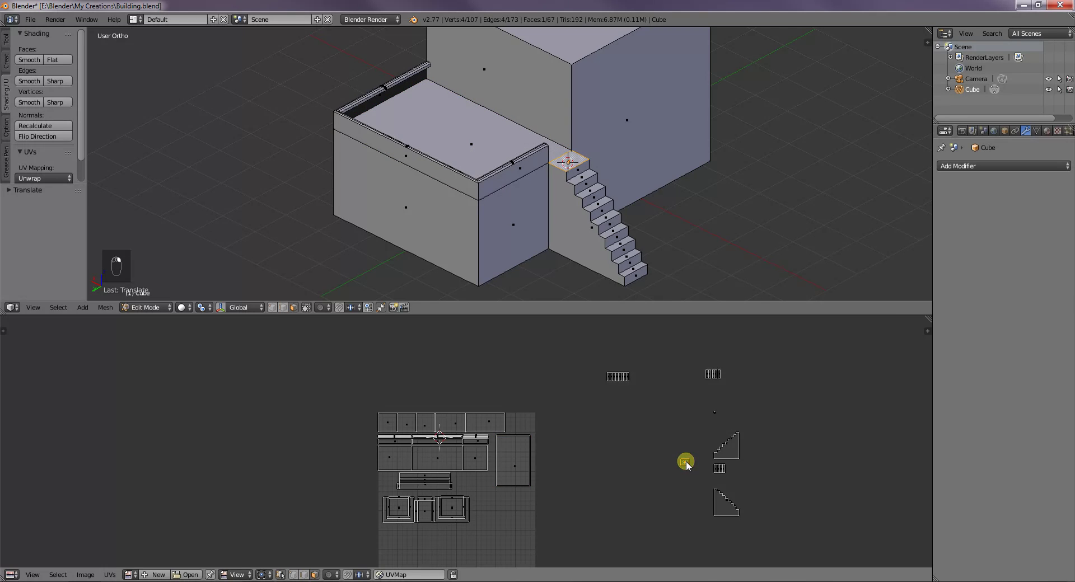
{"action": "right_click", "coordinate": [718, 469]}
{"action": "right_click", "coordinate": [721, 470]}
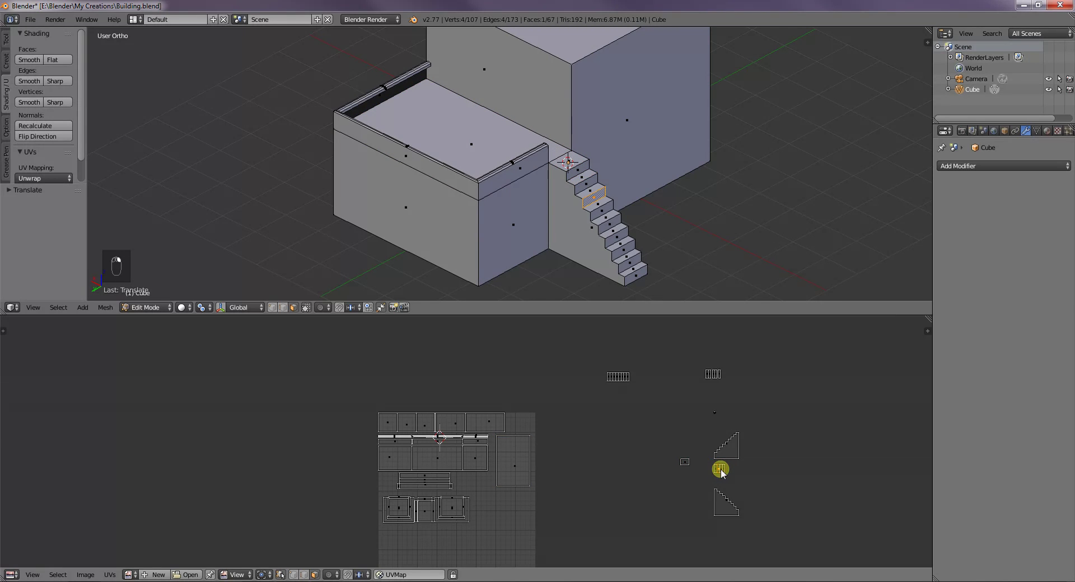
{"action": "right_click", "coordinate": [722, 472]}
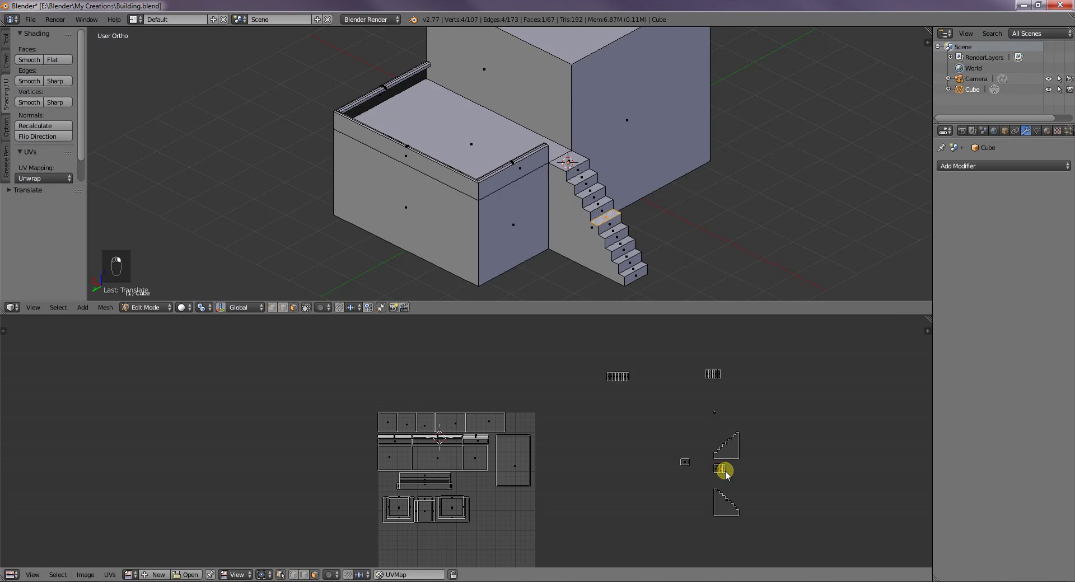
{"action": "right_click", "coordinate": [723, 471]}
{"action": "right_click", "coordinate": [720, 377]}
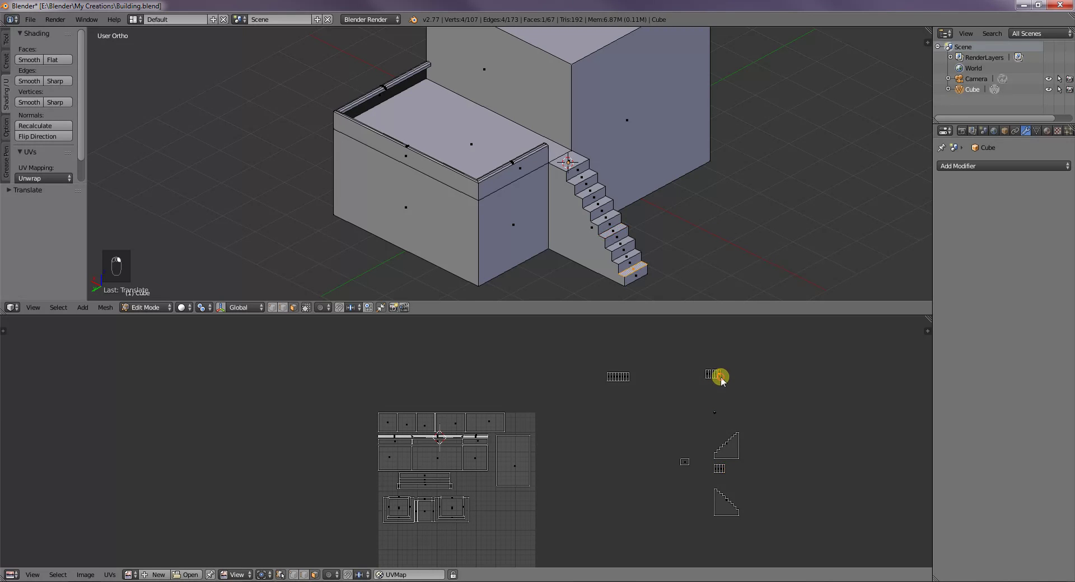
{"action": "right_click", "coordinate": [716, 378]}
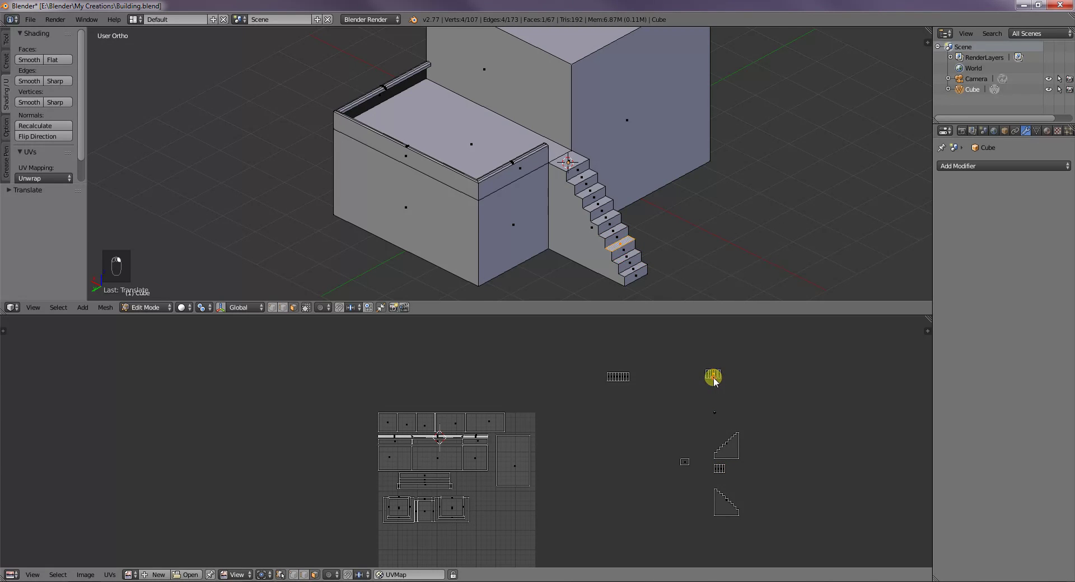
{"action": "right_click", "coordinate": [711, 379]}
{"action": "right_click", "coordinate": [709, 379]}
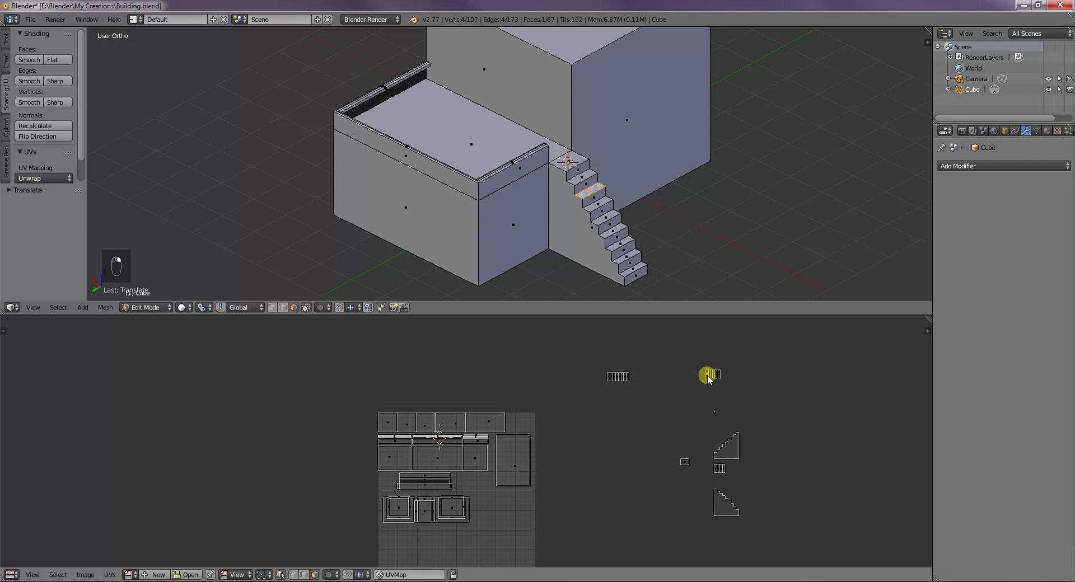